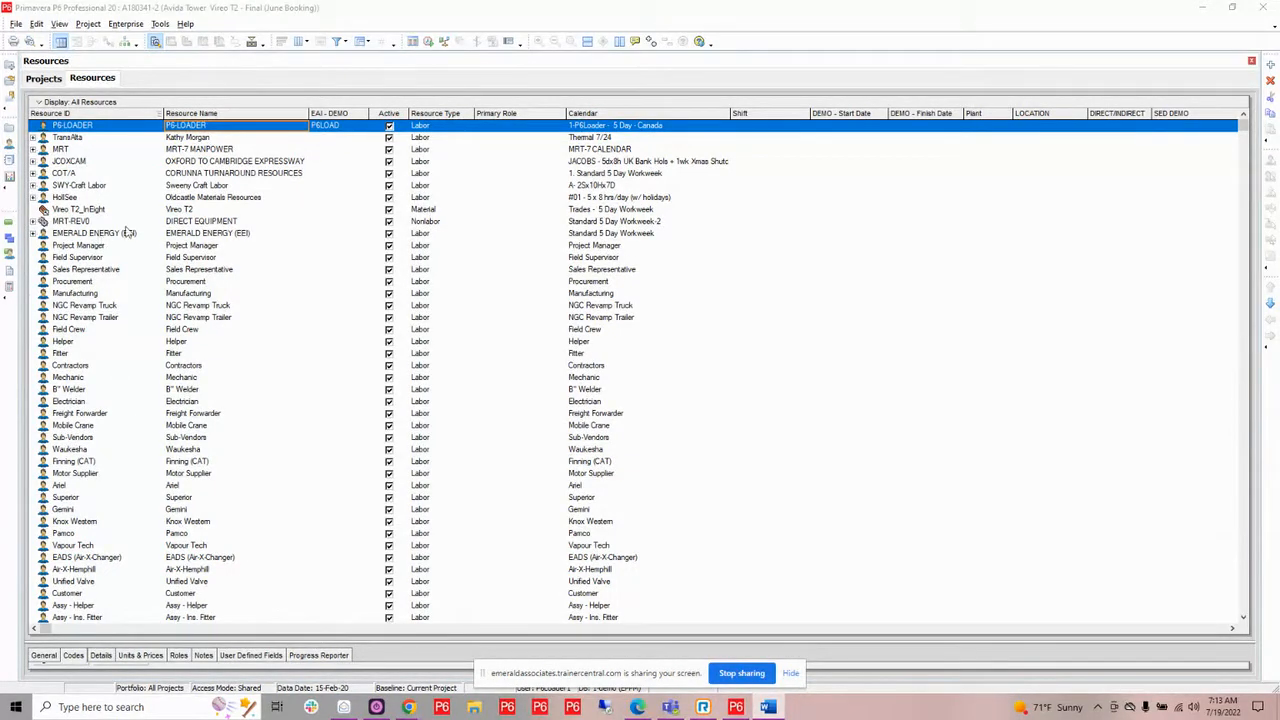
# Expand and collapse the EMERALD ENERGY (EEI) resource branch and review the top-level resources listed below it.
pyautogui.click(34, 233)
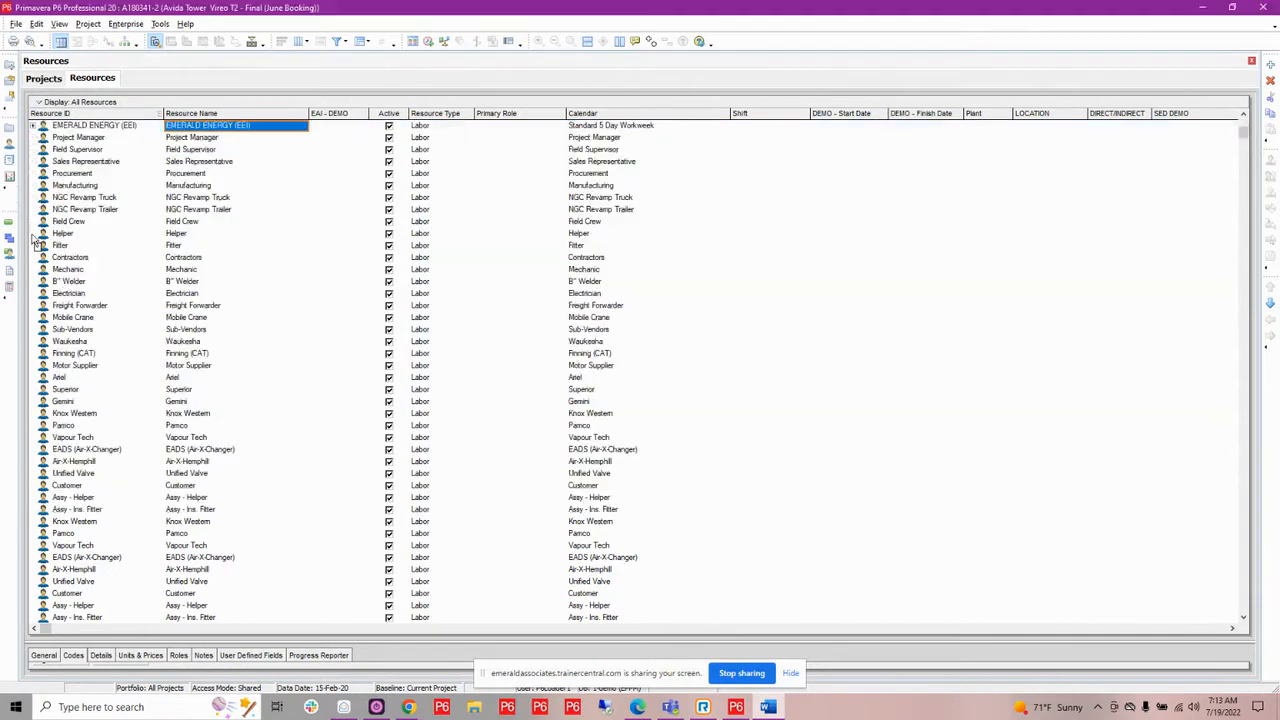
pyautogui.click(33, 126)
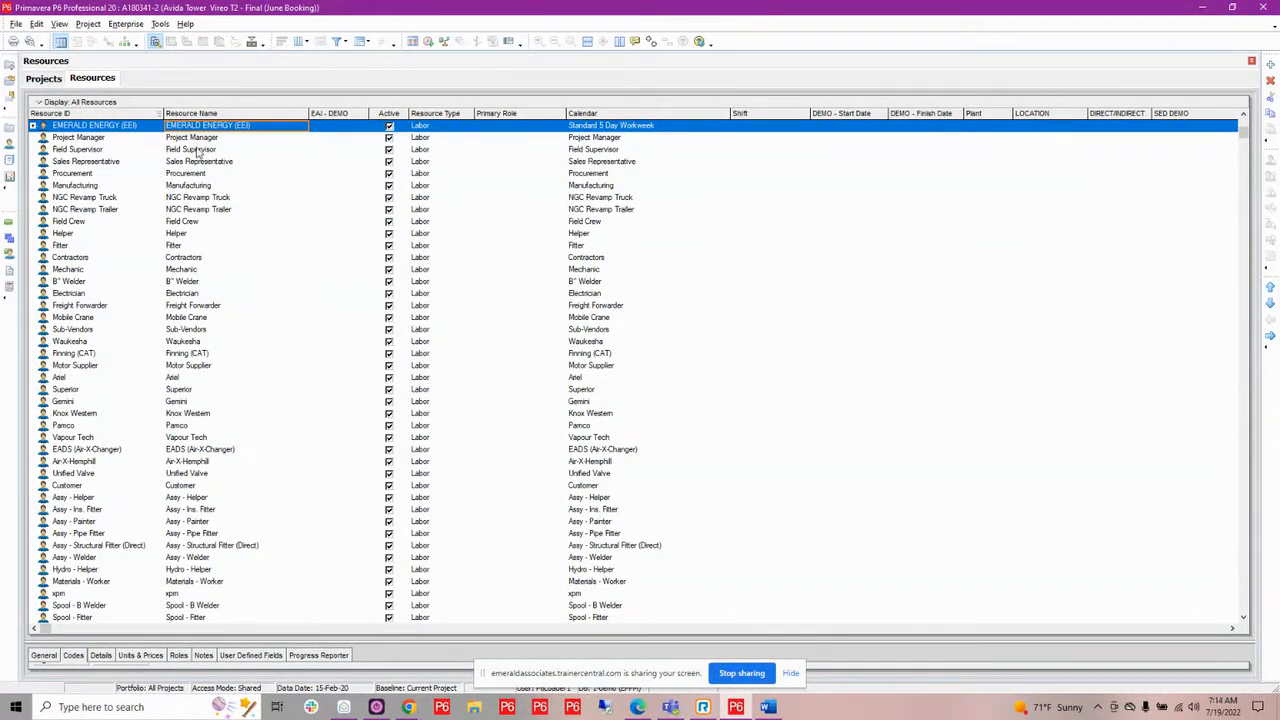
pyautogui.scroll(-4, 266, 210)
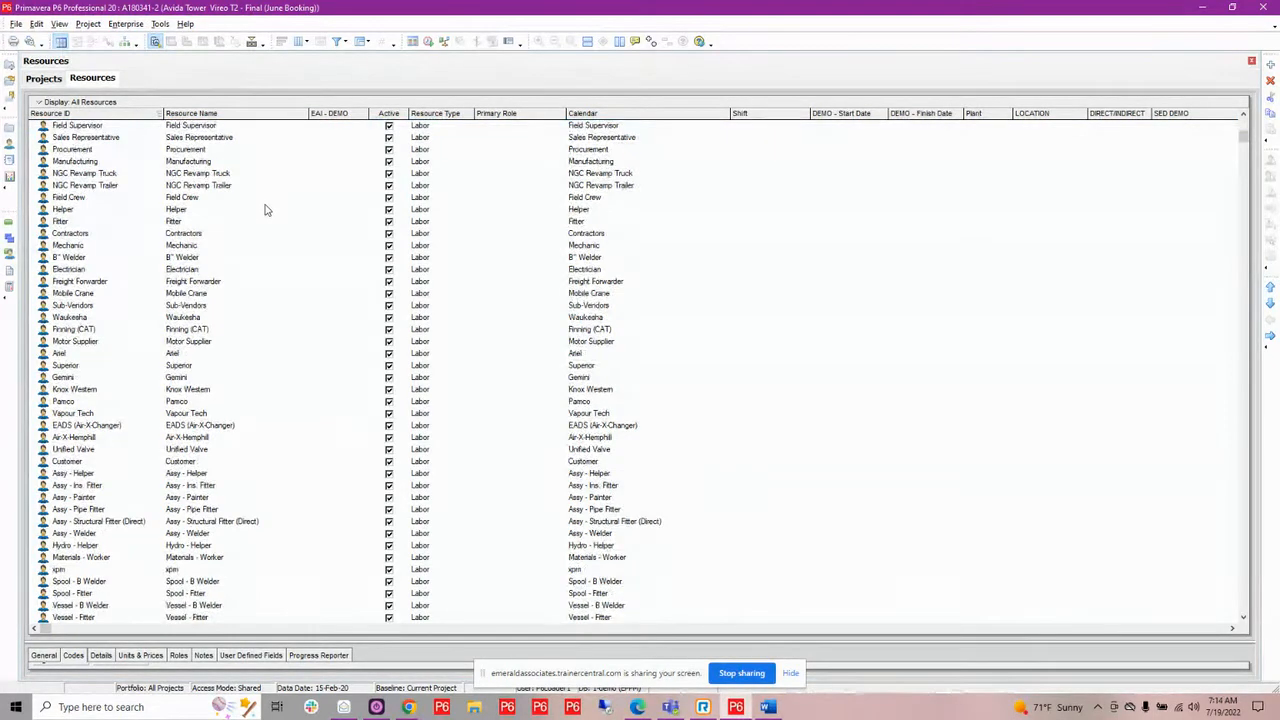
pyautogui.scroll(-2, 268, 238)
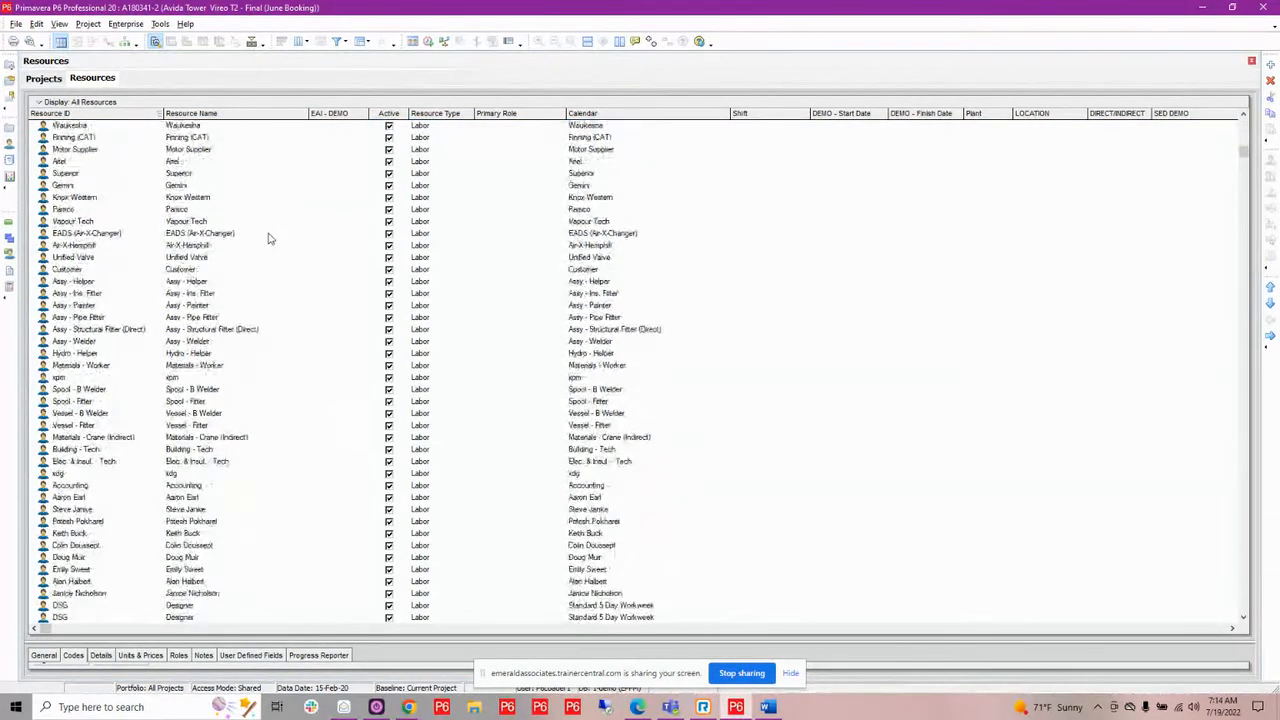
pyautogui.scroll(7, 268, 238)
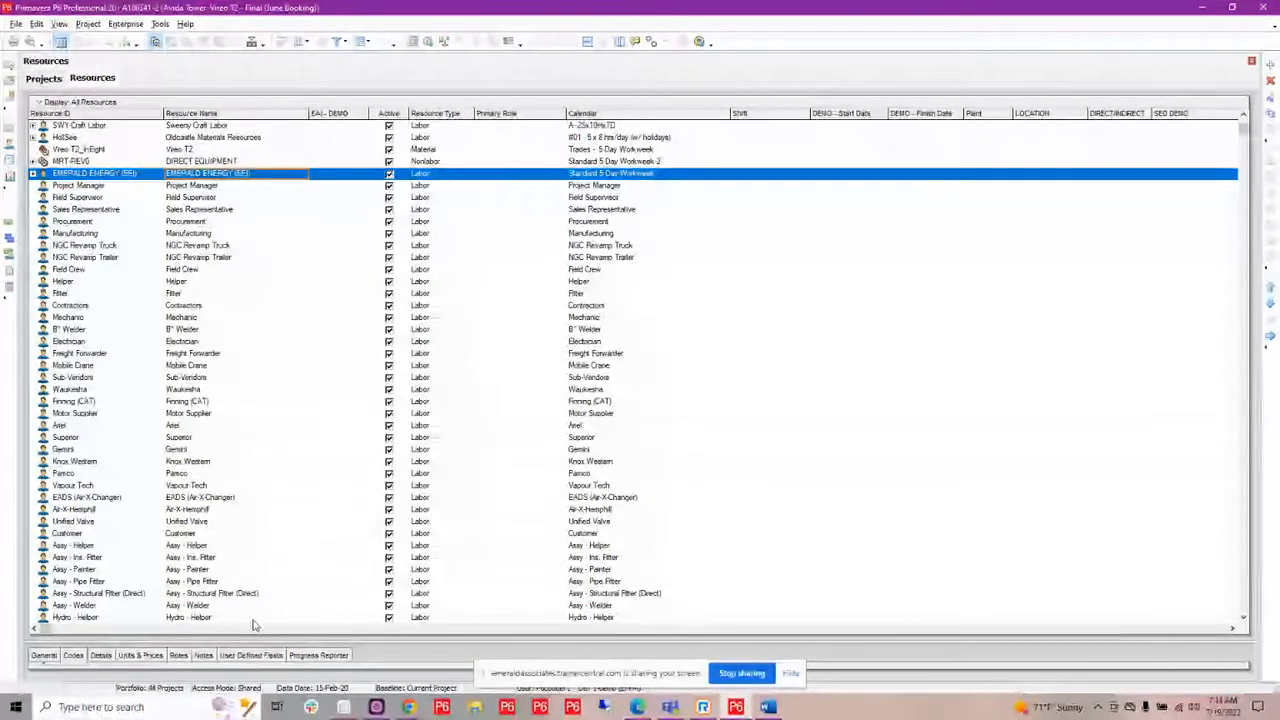
# Examine the top-level resource dictionary down to the coordinator and unit supervisor entries, checking how resources are named and structured.
pyautogui.scroll(-1, 298, 428)
pyautogui.scroll(-6, 295, 424)
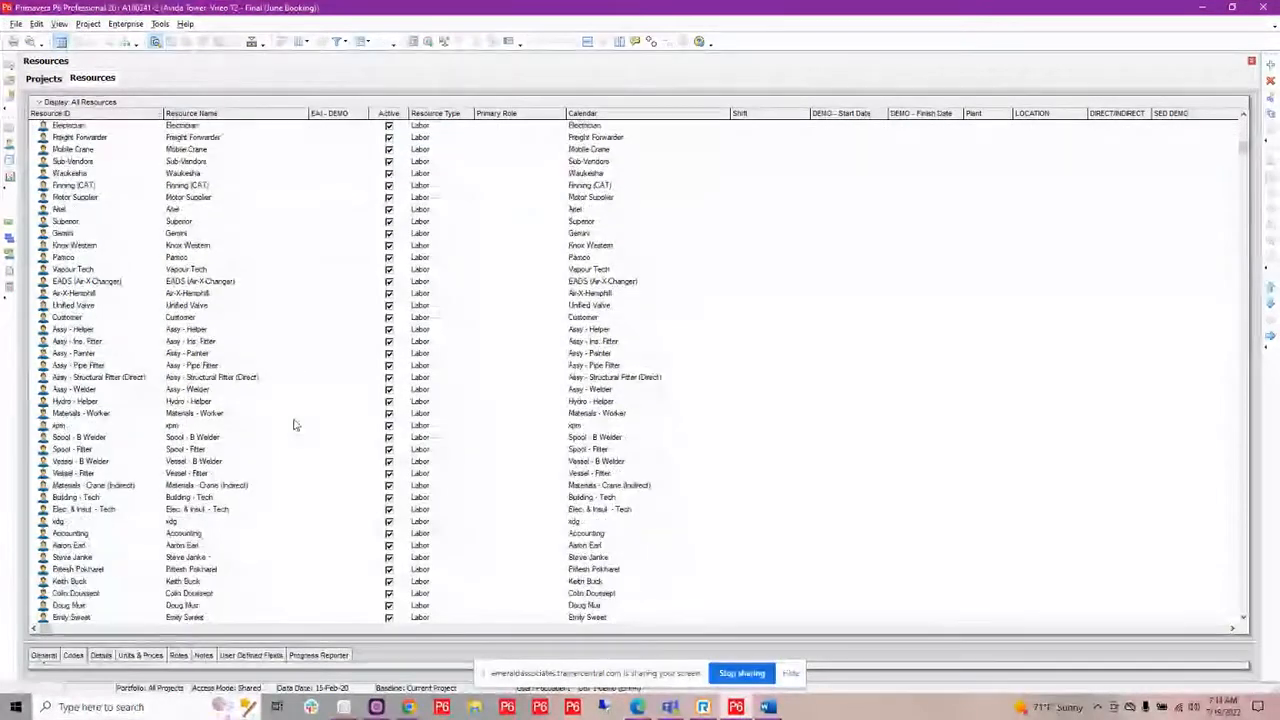
pyautogui.scroll(-3, 294, 424)
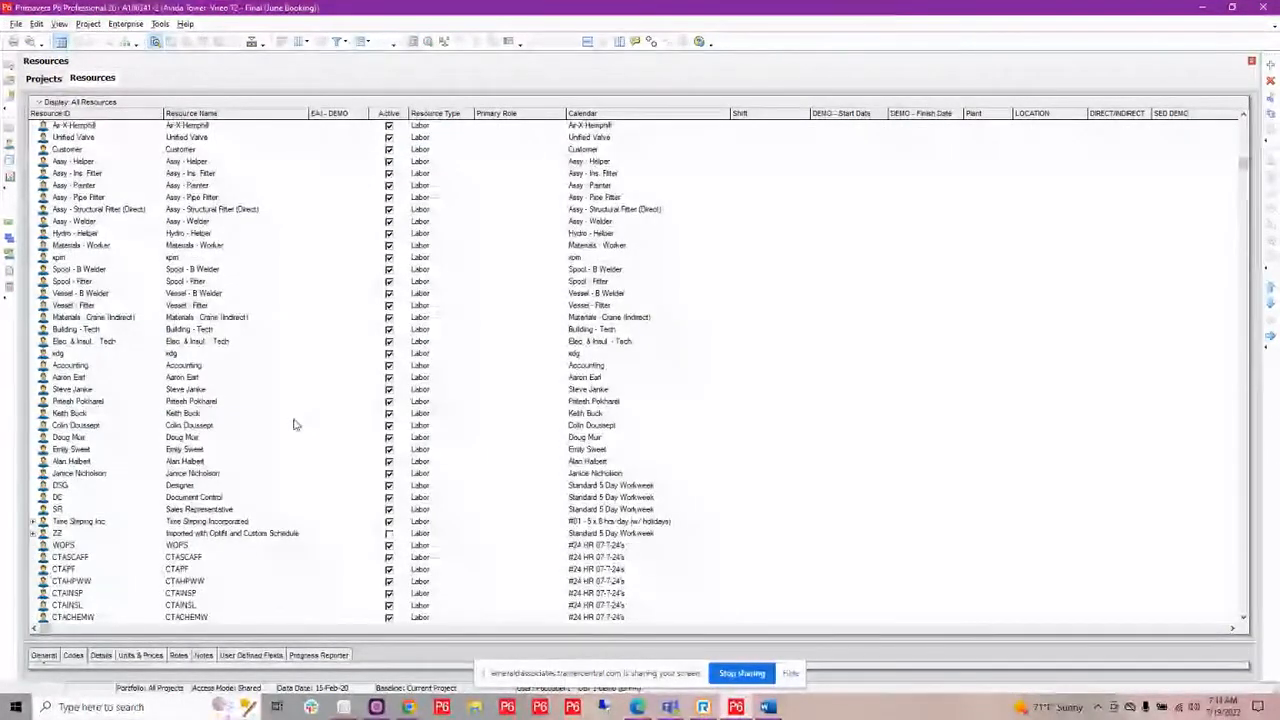
pyautogui.scroll(-2, 295, 424)
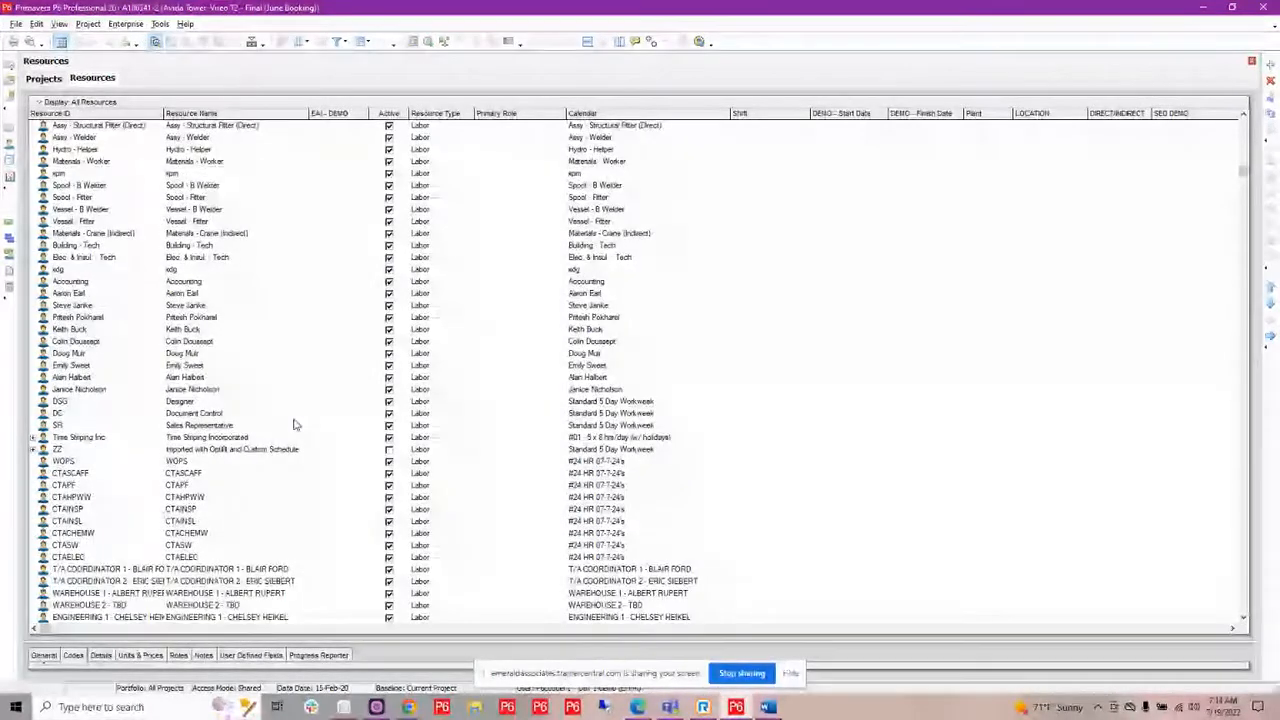
pyautogui.scroll(2, 294, 424)
pyautogui.scroll(-3, 190, 458)
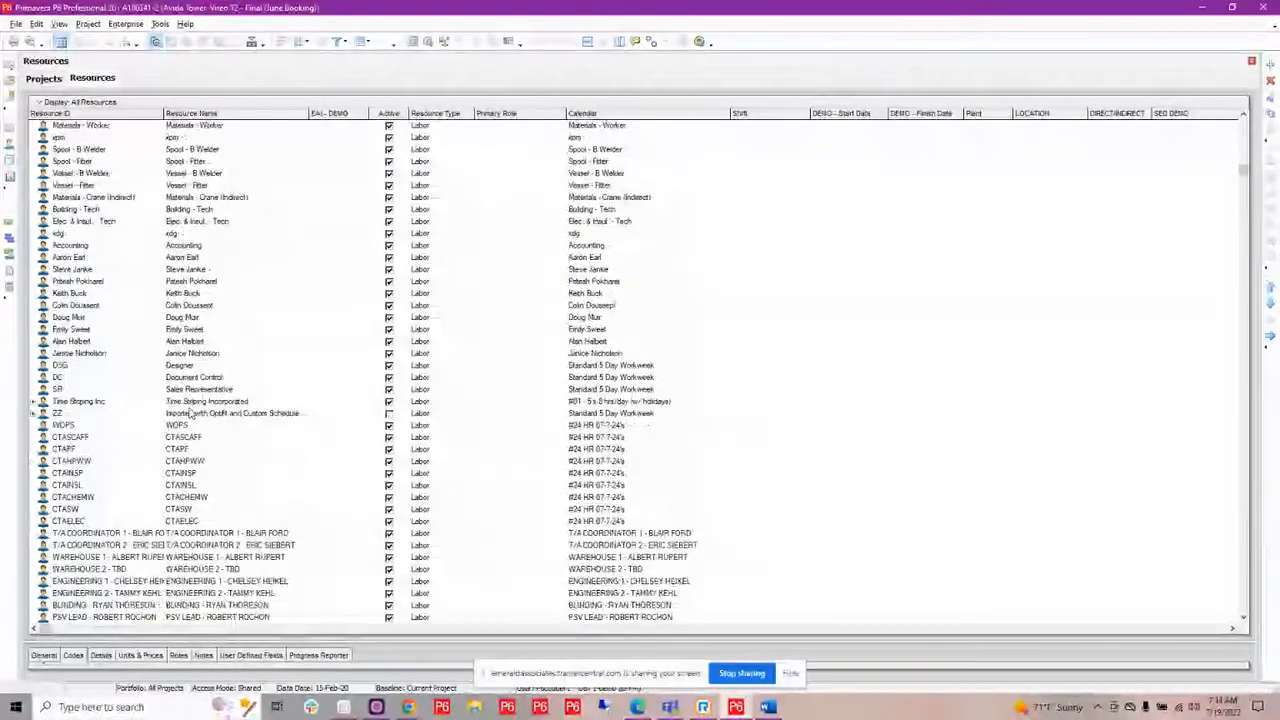
pyautogui.scroll(-1, 190, 458)
pyautogui.scroll(-2, 190, 458)
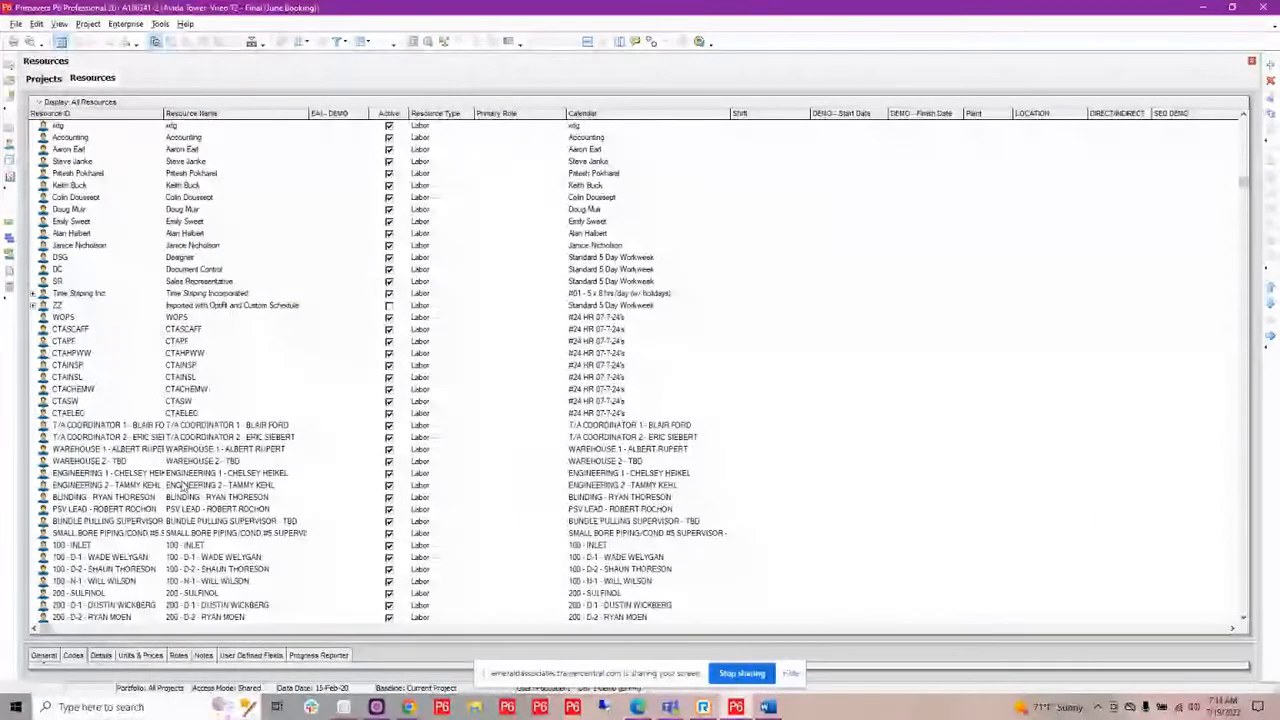
pyautogui.scroll(-3, 183, 487)
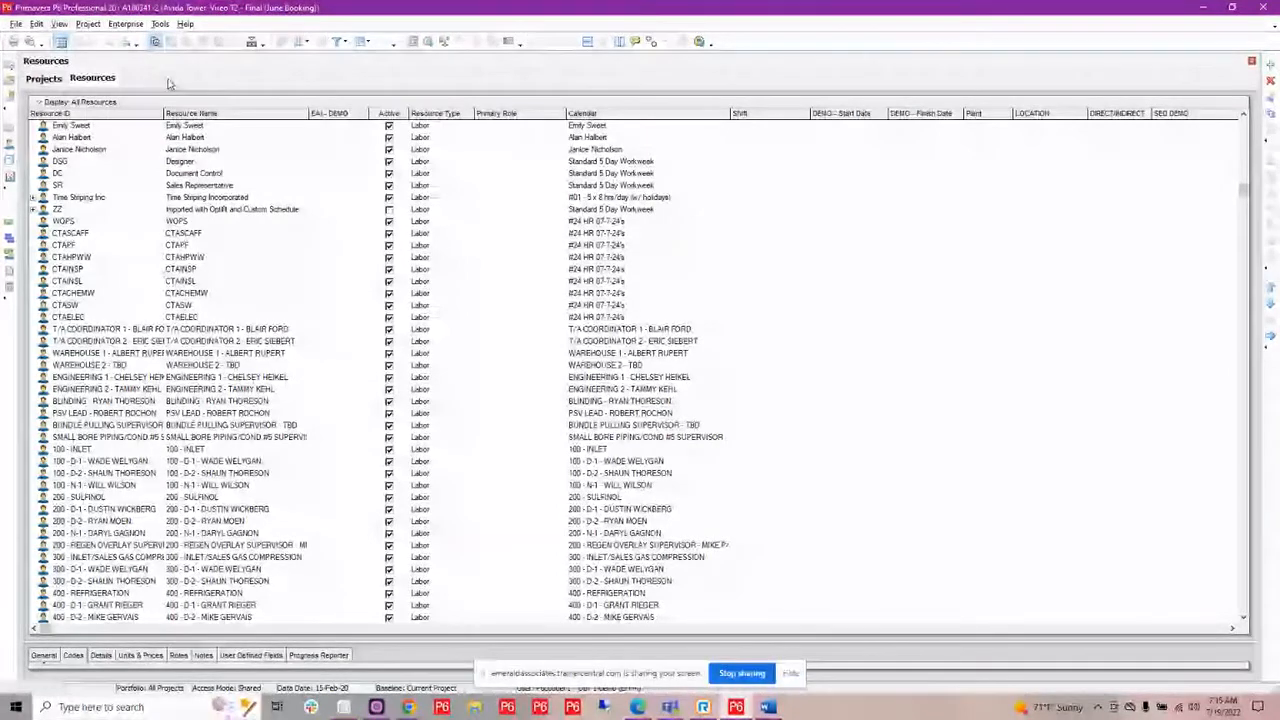
# Open the global activity code definitions and enlarge the definitions window to show more codes.
pyautogui.click(127, 24)
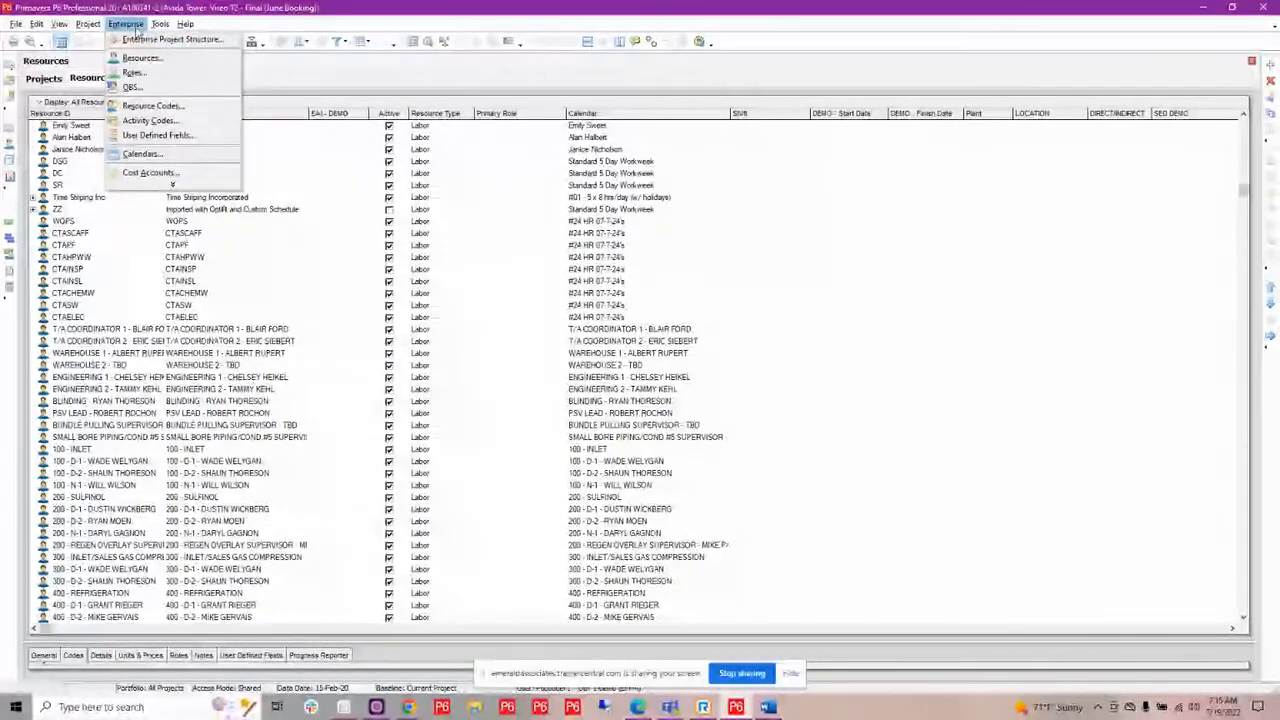
pyautogui.click(152, 121)
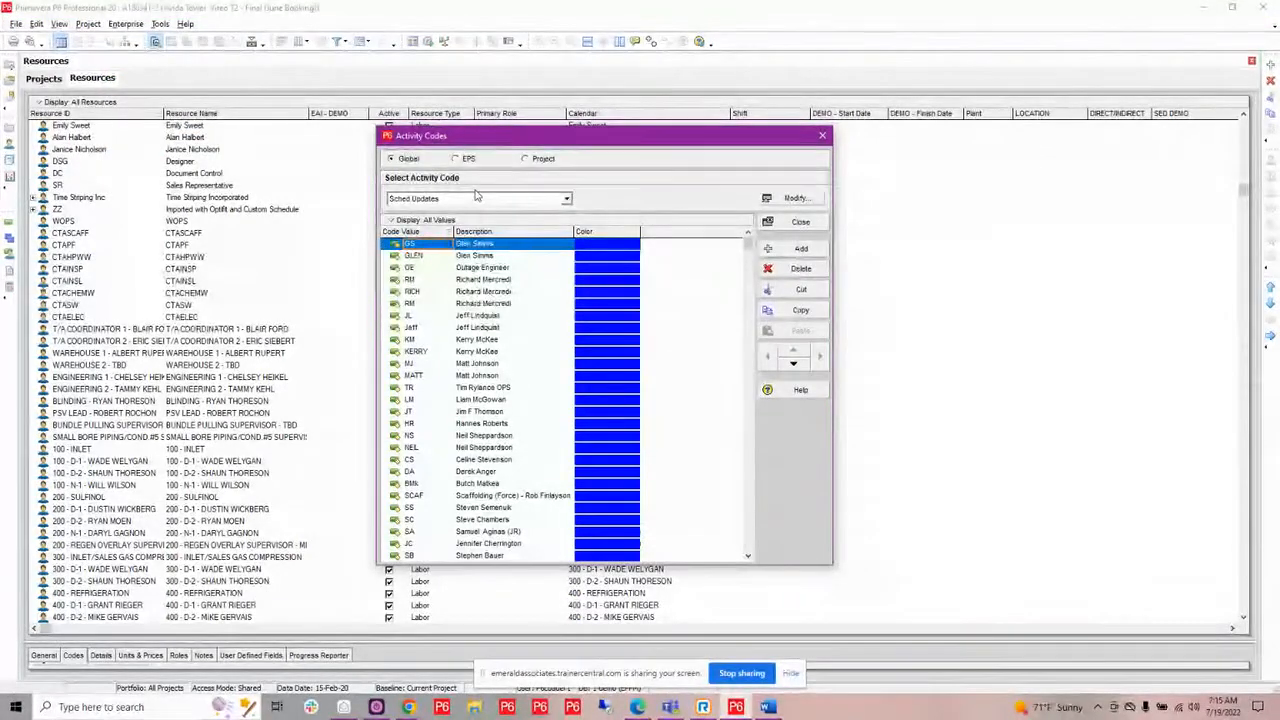
pyautogui.click(795, 198)
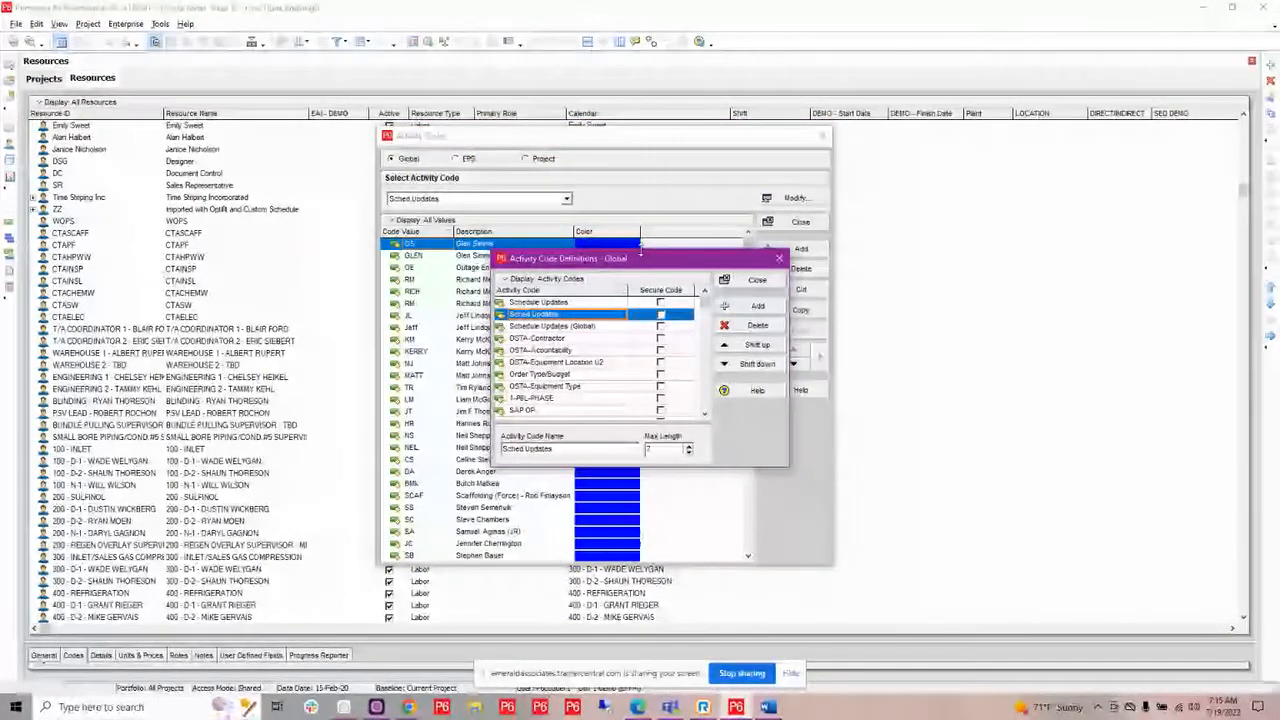
pyautogui.moveTo(641, 251); pyautogui.dragTo(641, 52)
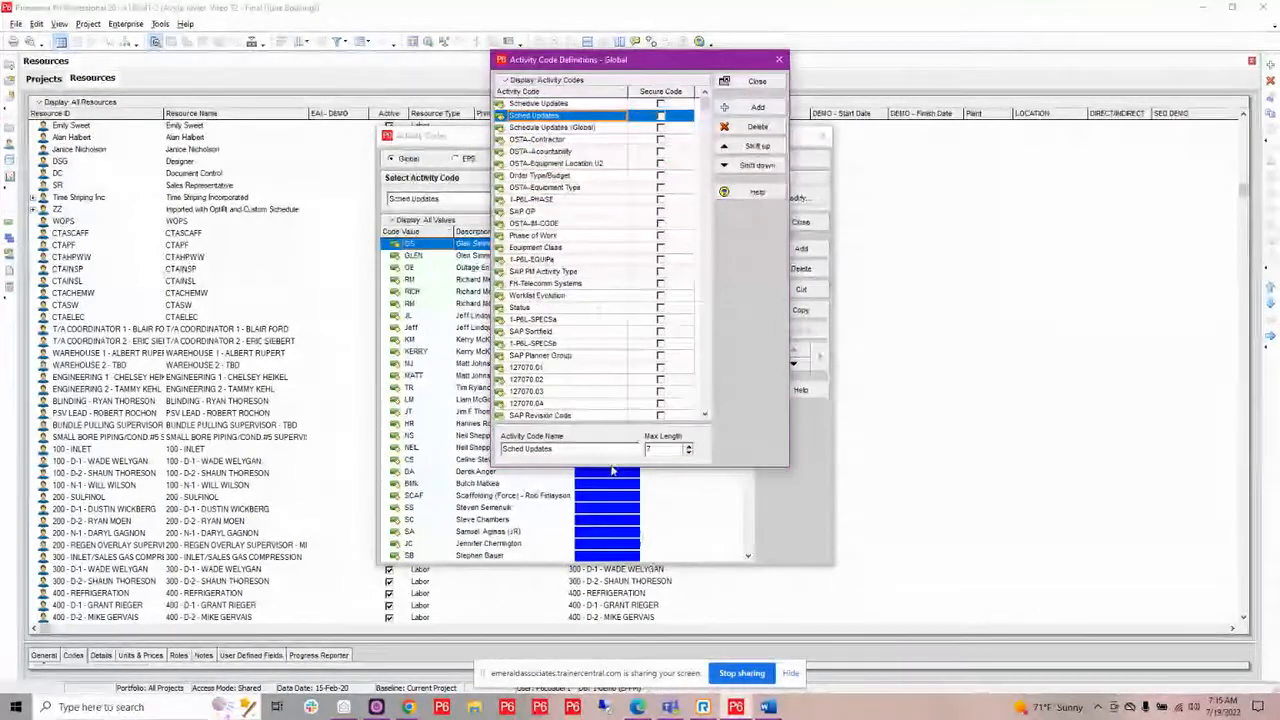
pyautogui.moveTo(613, 467); pyautogui.dragTo(613, 590)
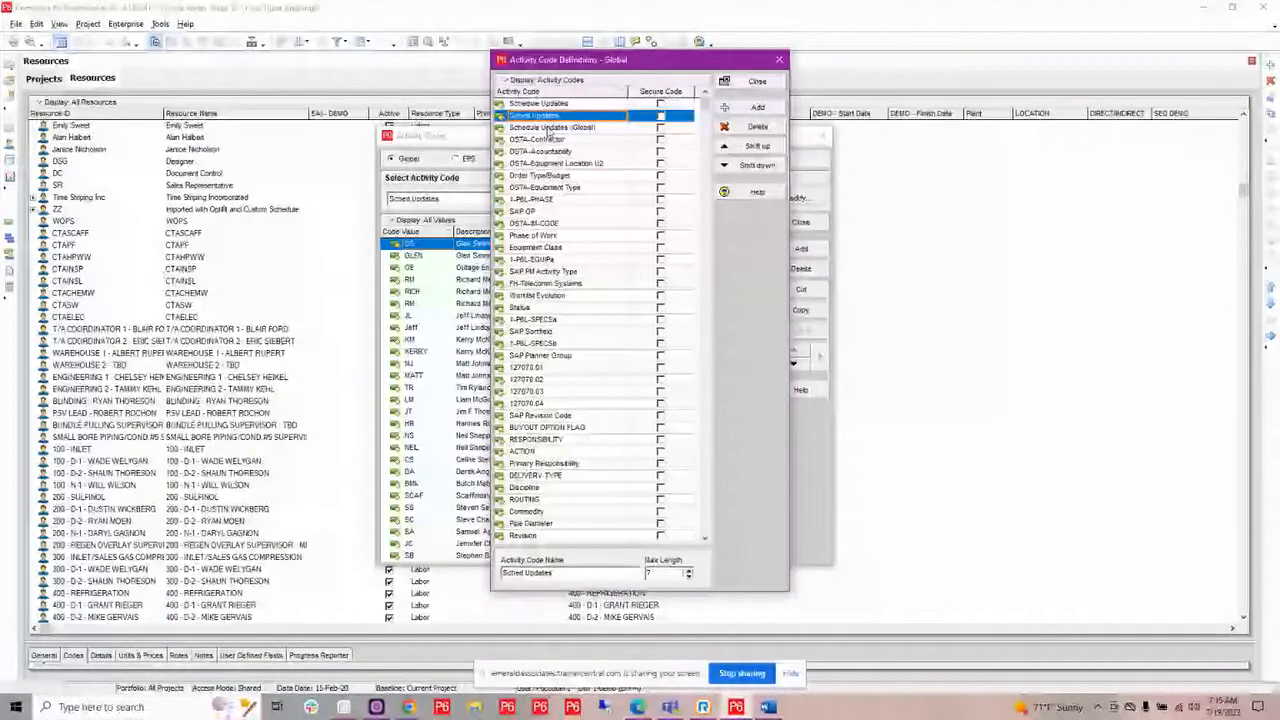
# Review the global activity code names for inconsistent, duplicate or project-specific codes and close the definitions window.
pyautogui.scroll(-6, 595, 212)
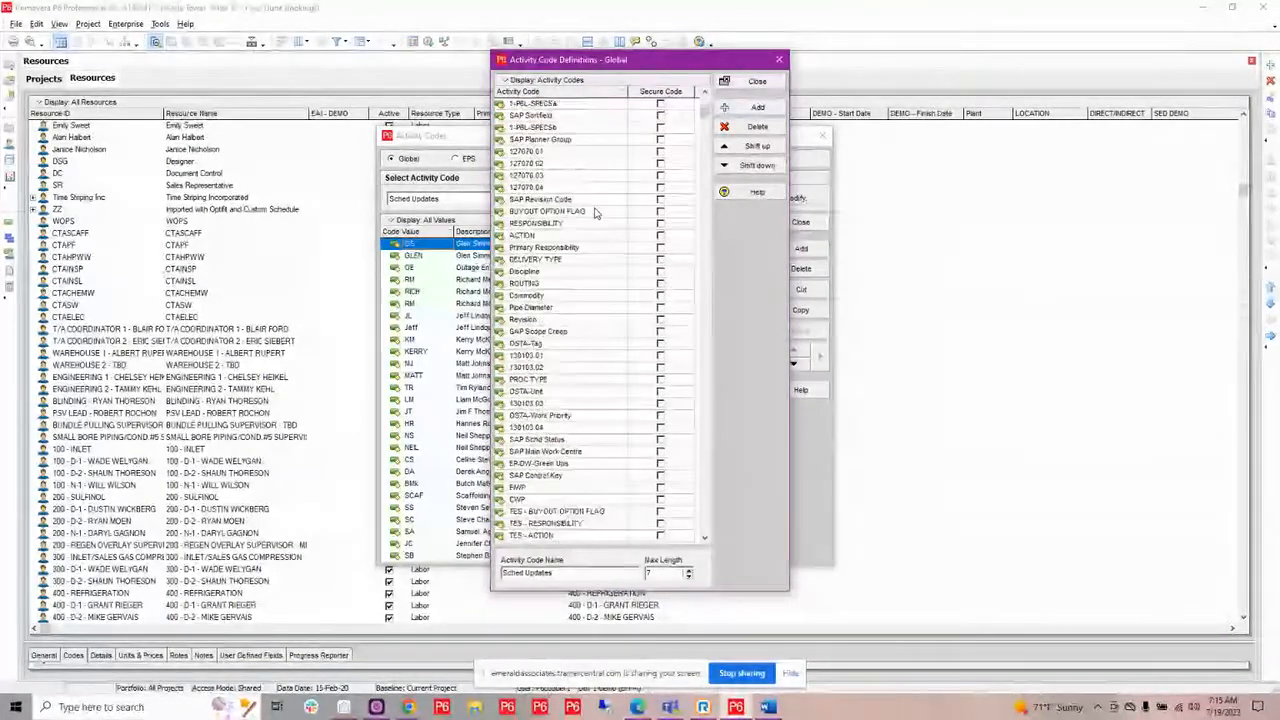
pyautogui.scroll(-4, 595, 215)
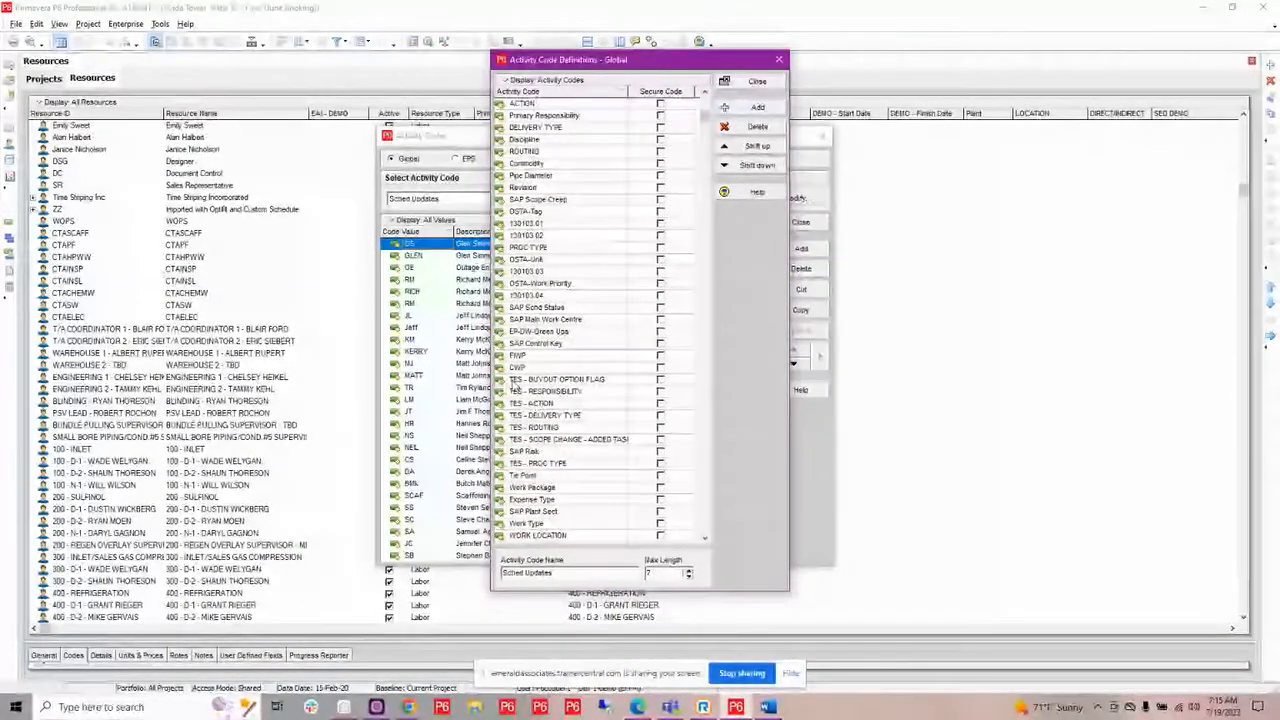
pyautogui.scroll(-1, 540, 497)
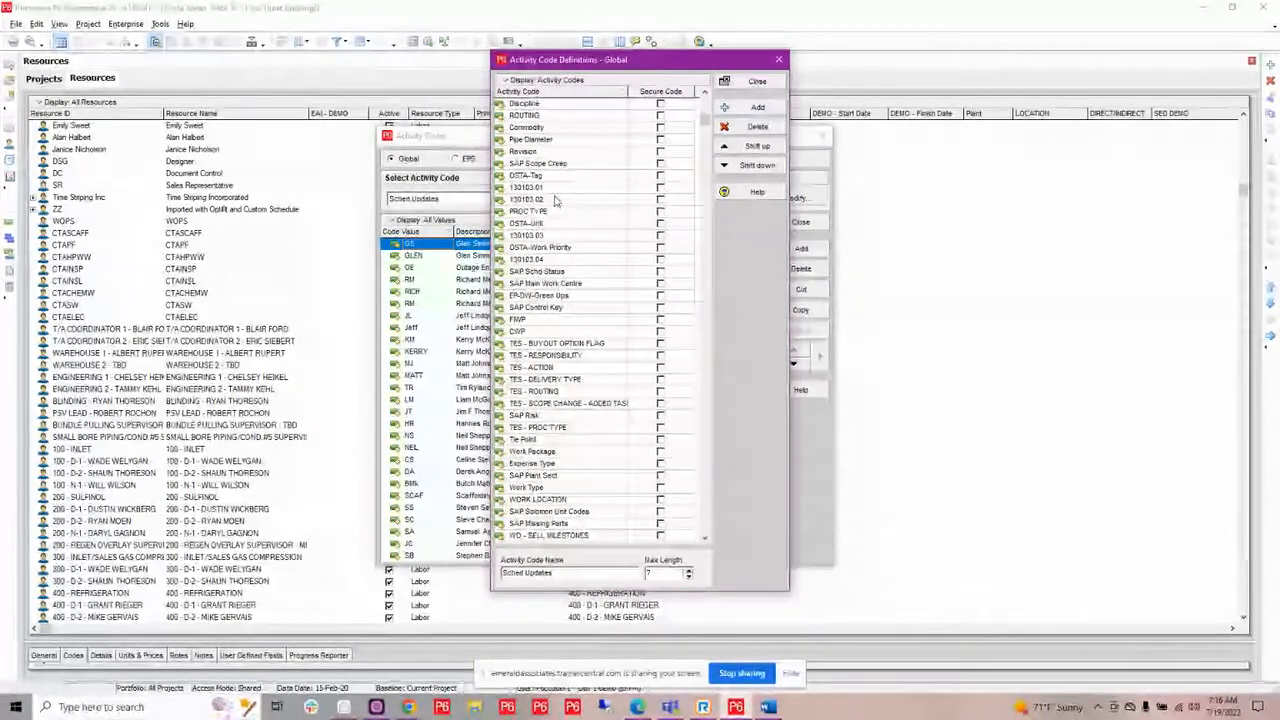
pyautogui.scroll(-2, 555, 205)
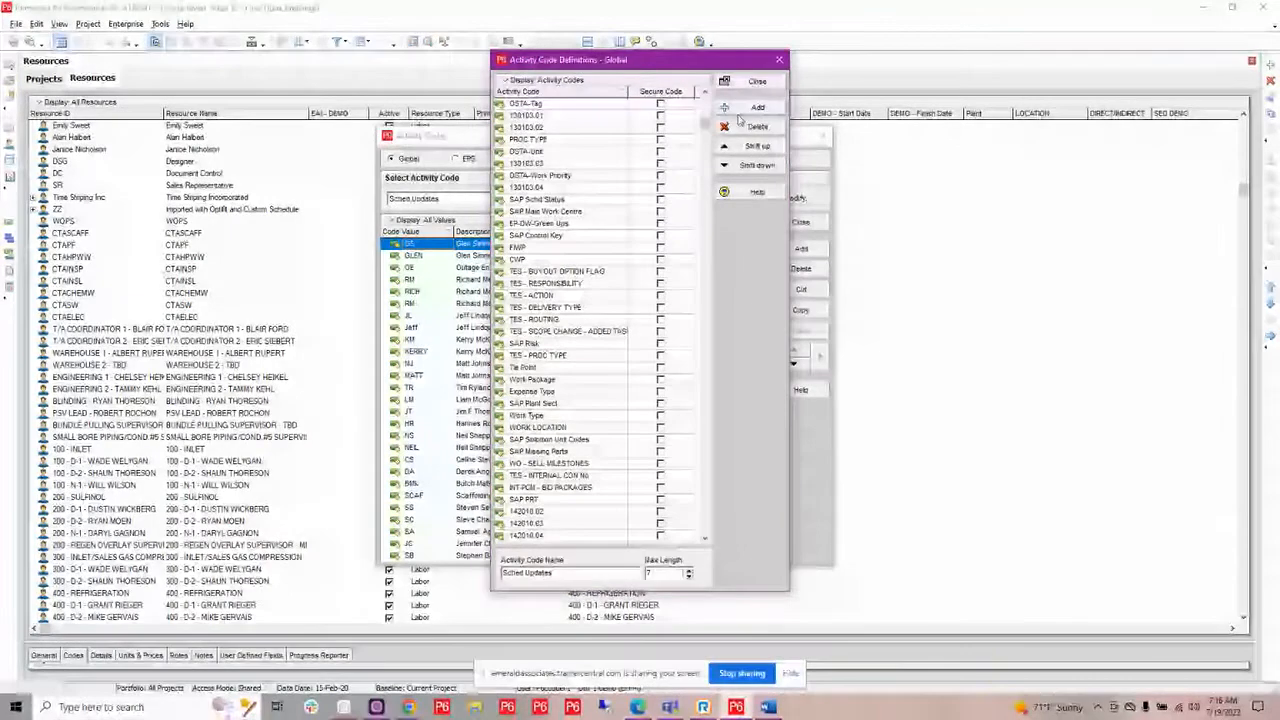
pyautogui.moveTo(705, 125); pyautogui.dragTo(703, 335)
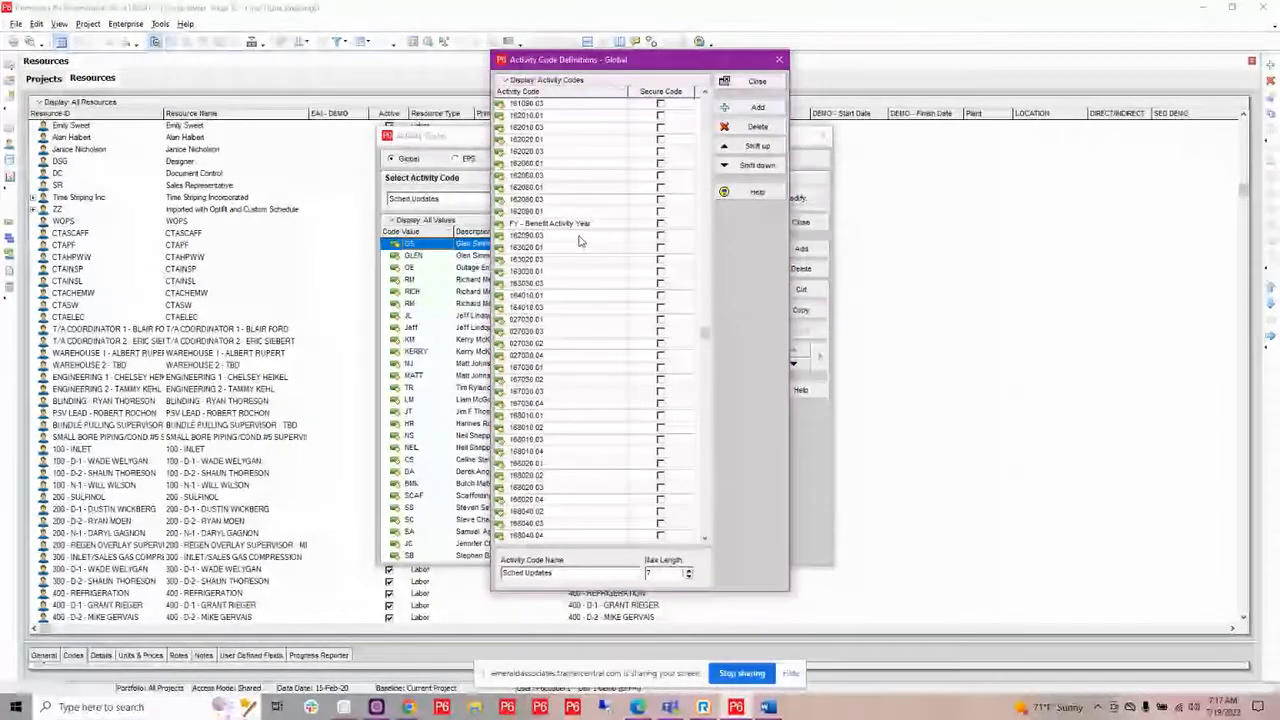
pyautogui.scroll(1, 580, 240)
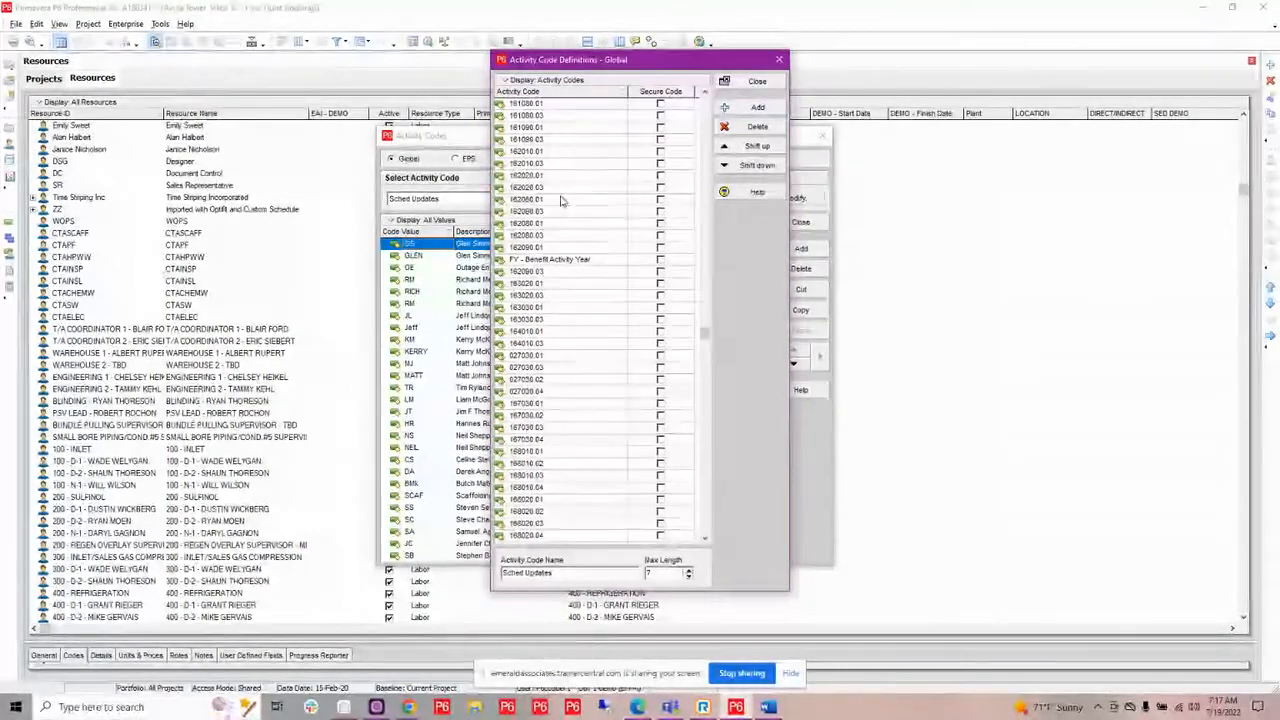
pyautogui.click(748, 83)
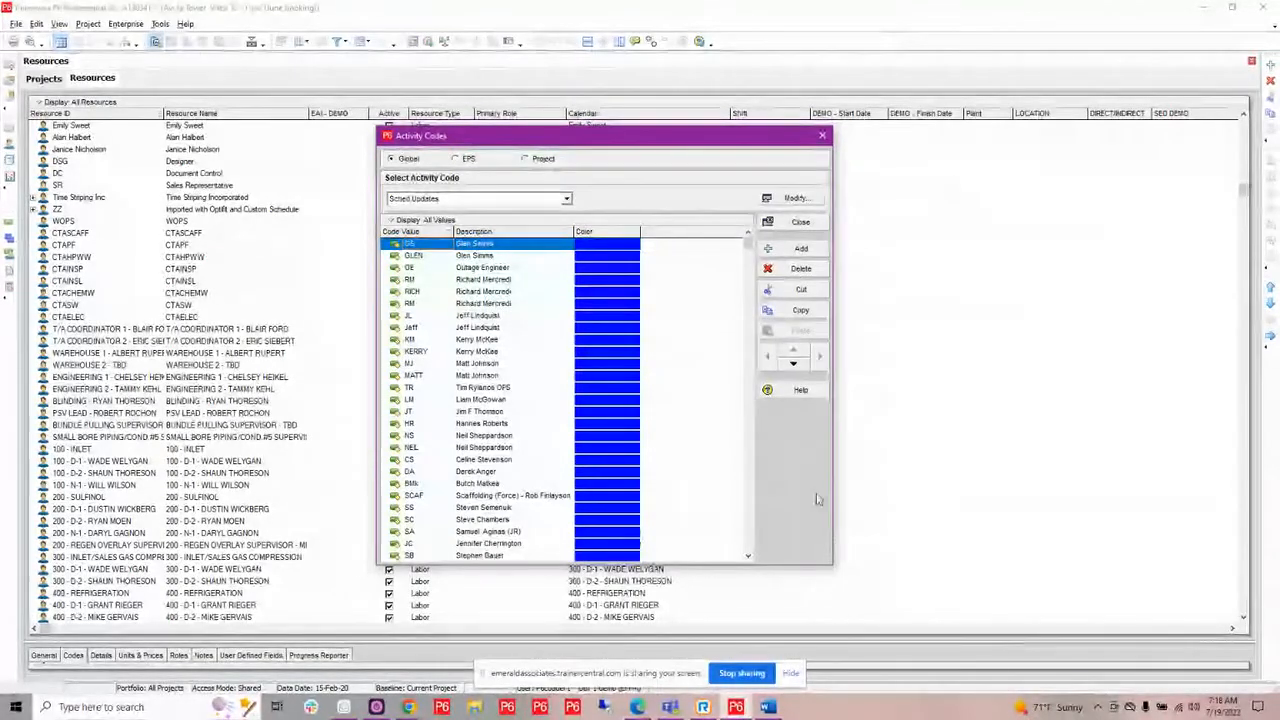
# Compare the three neighbouring entries for the same person in the Sched Updates activity code and close Activity Codes.
pyautogui.click(790, 674)
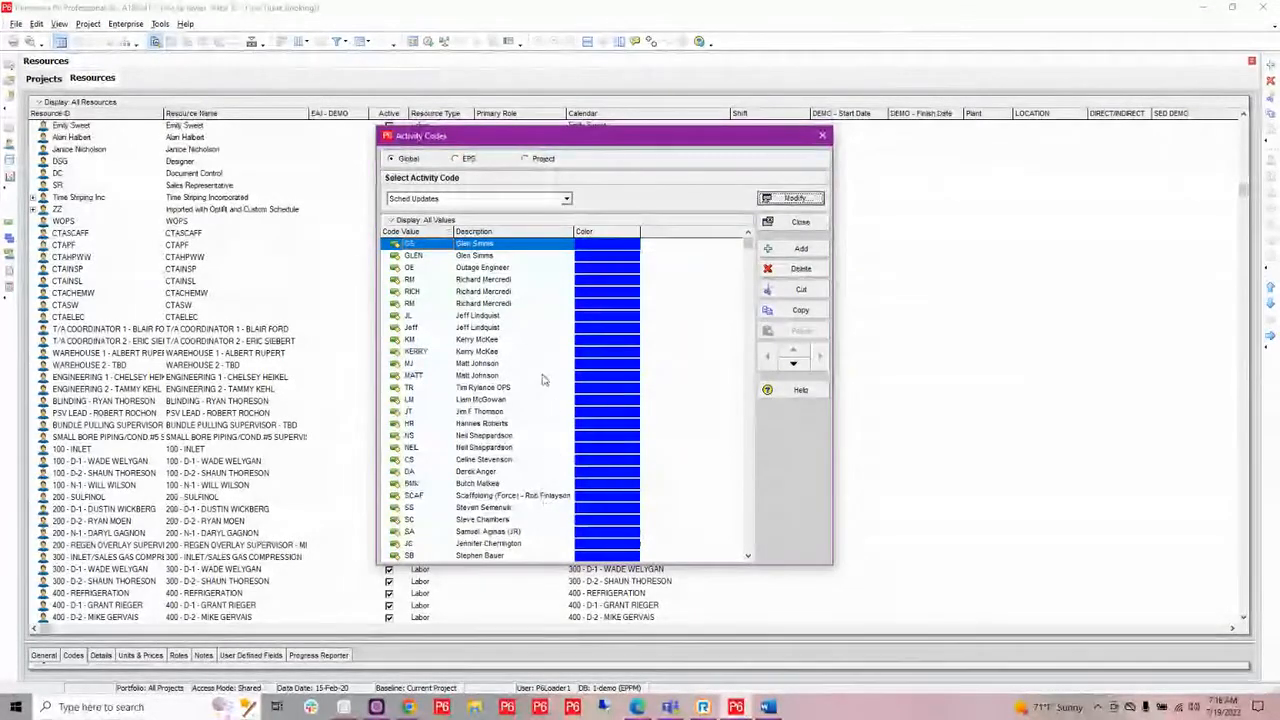
pyautogui.click(475, 281)
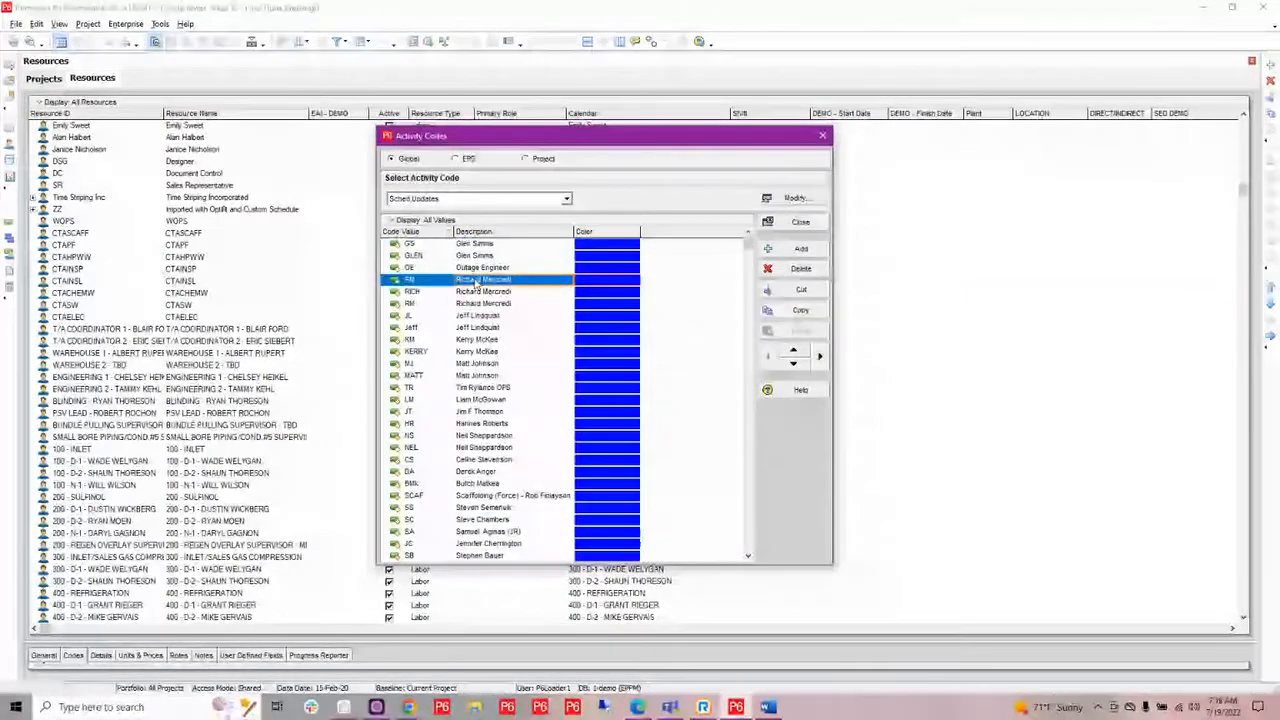
pyautogui.click(478, 292)
pyautogui.click(490, 305)
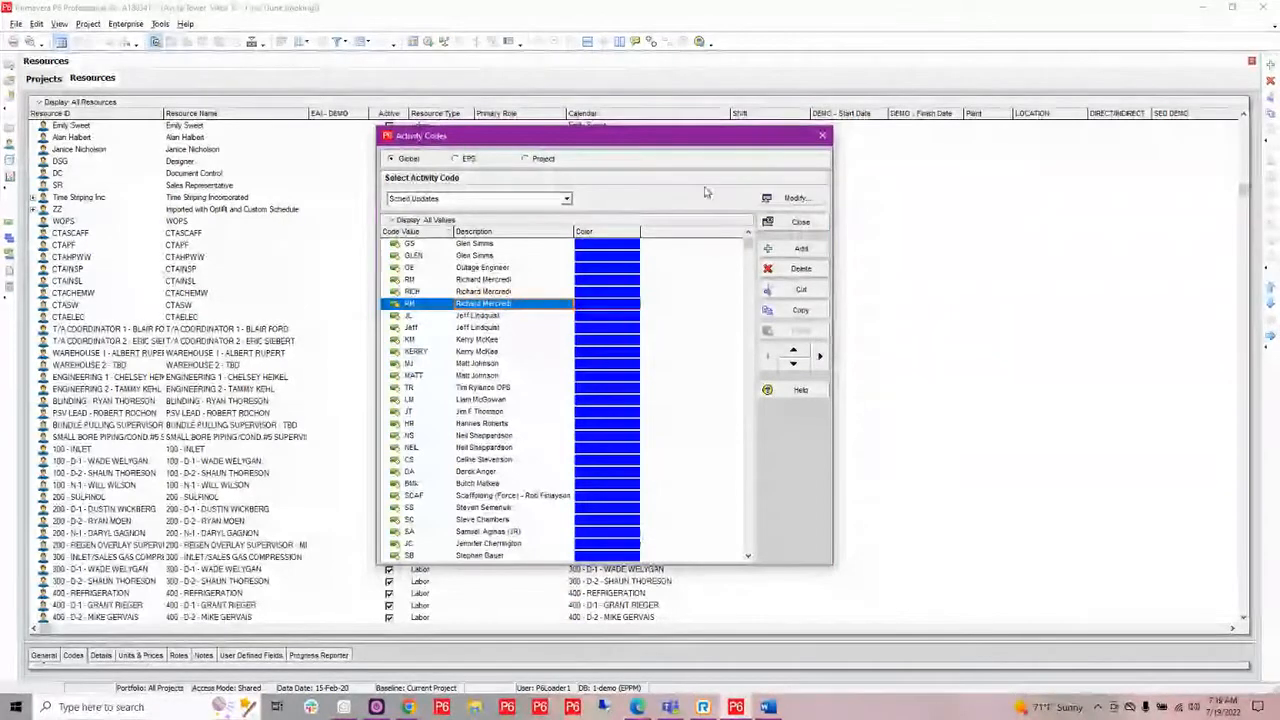
pyautogui.click(820, 139)
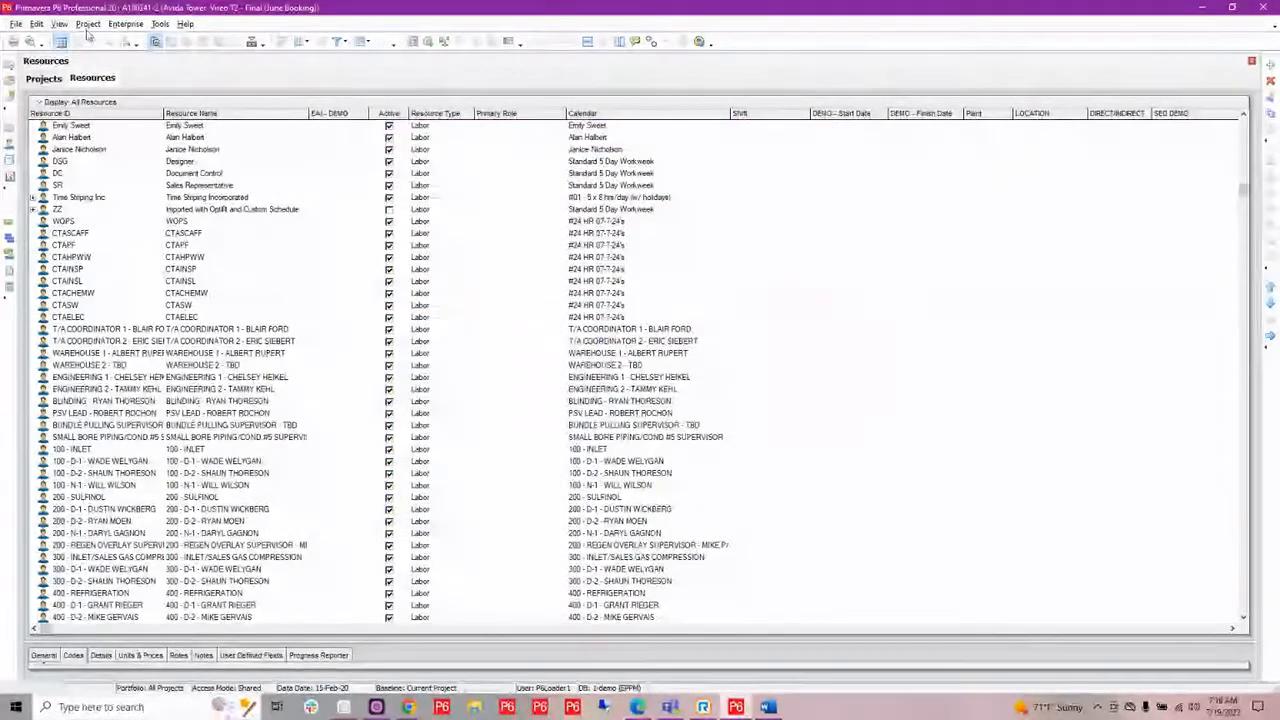
# Open the enterprise calendars, review the global calendar list, select Standard 5 Day Workweek and close the list.
pyautogui.click(125, 23)
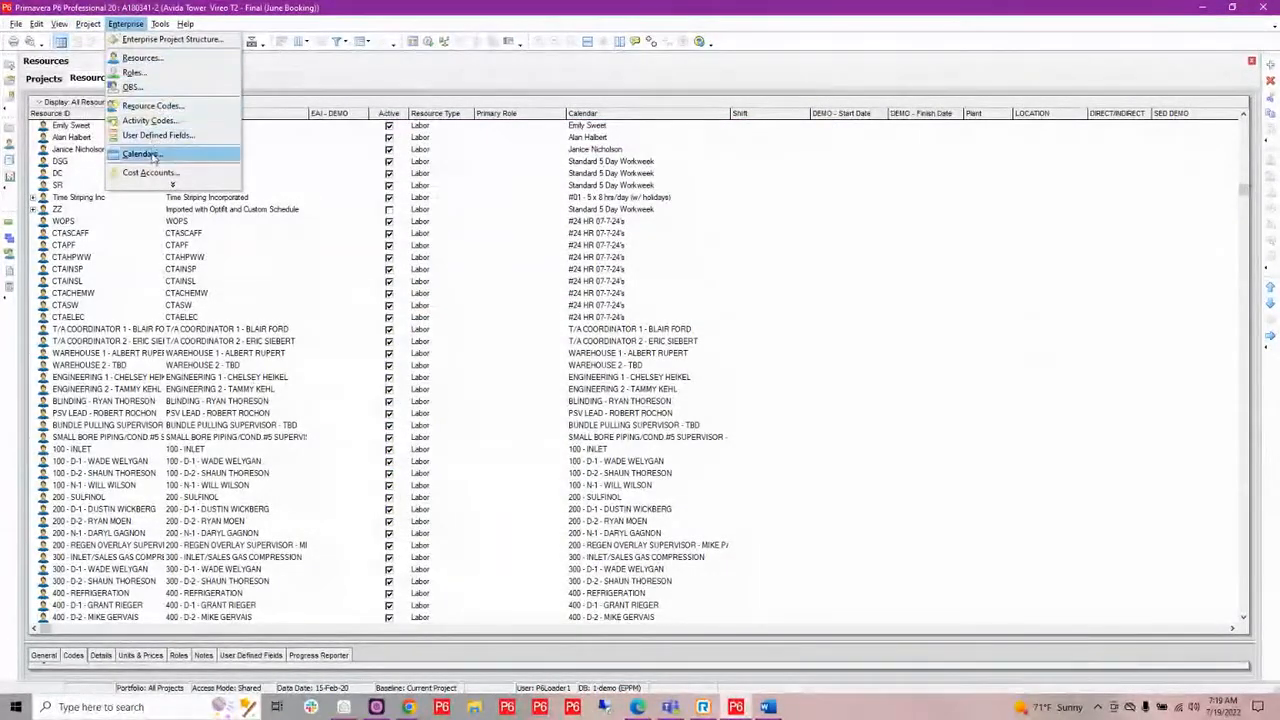
pyautogui.click(141, 153)
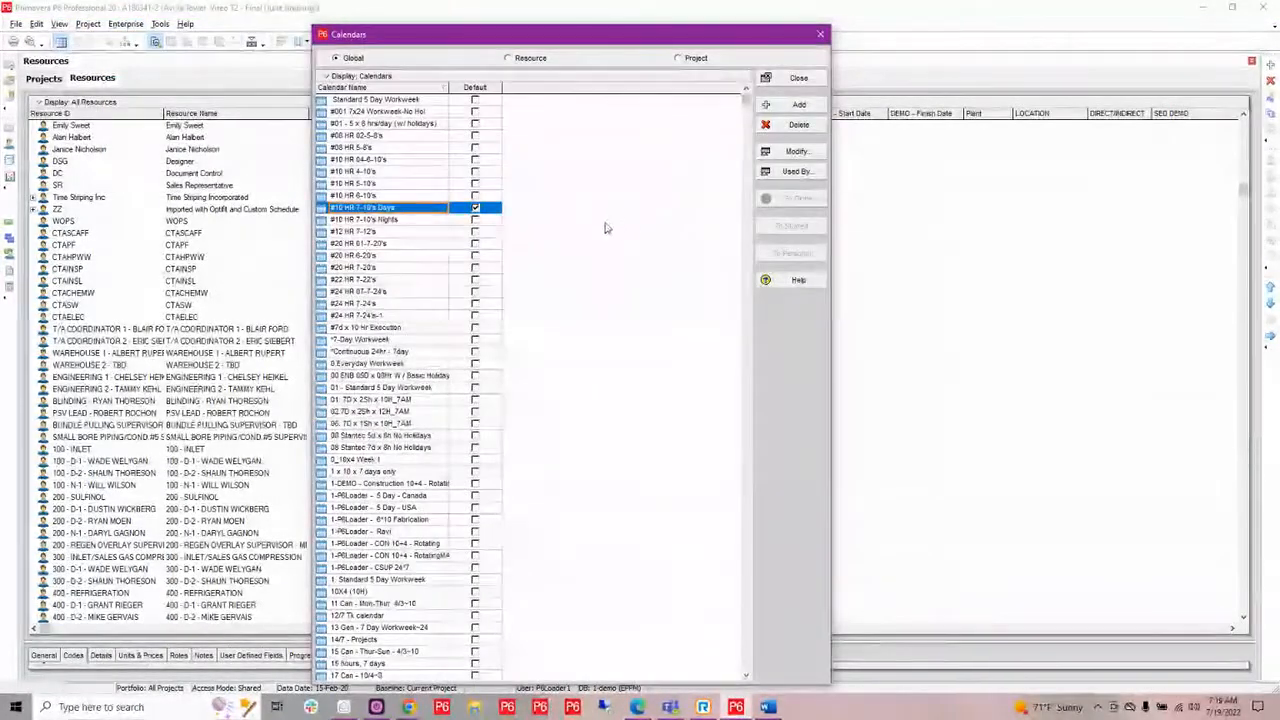
pyautogui.scroll(-5, 606, 227)
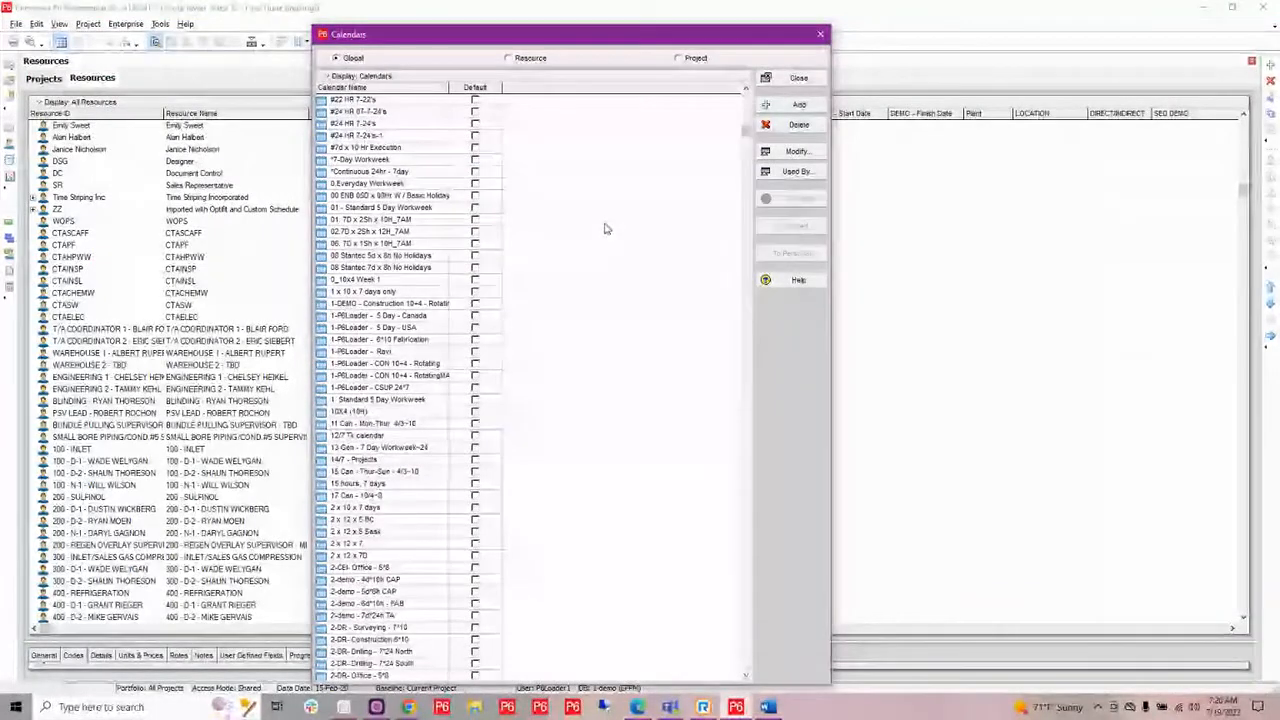
pyautogui.scroll(5, 604, 229)
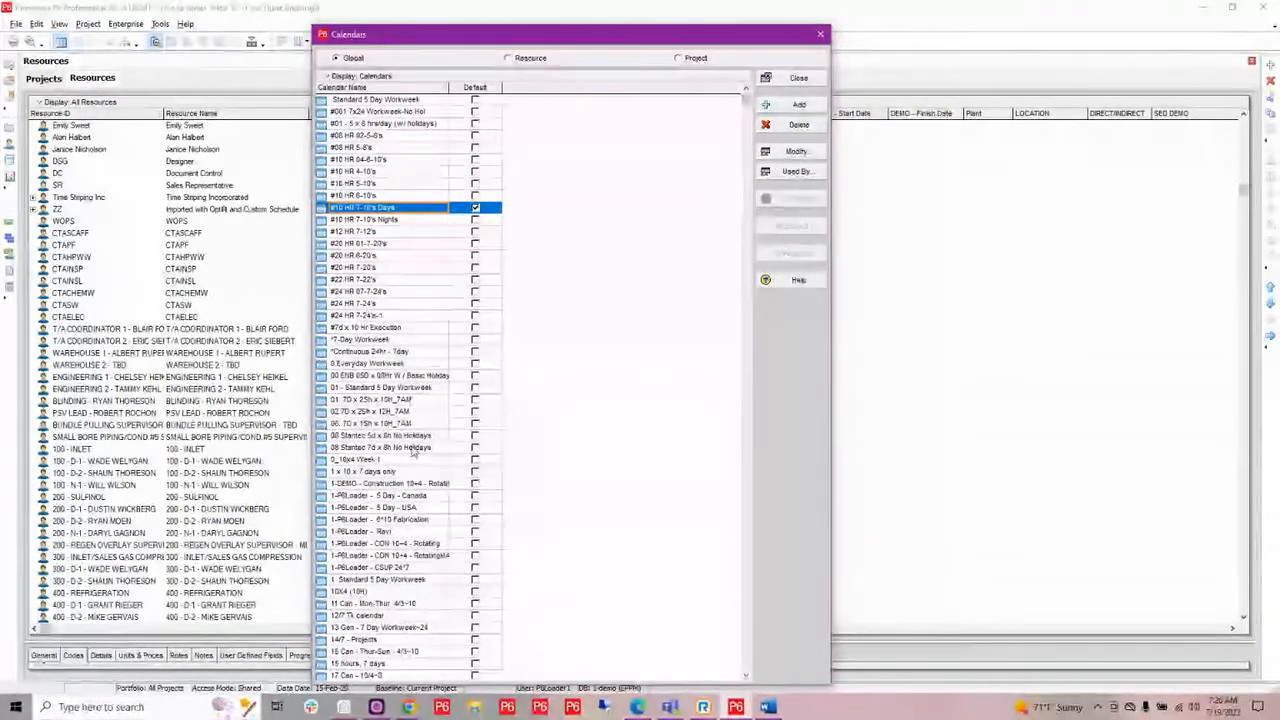
pyautogui.scroll(-3, 404, 403)
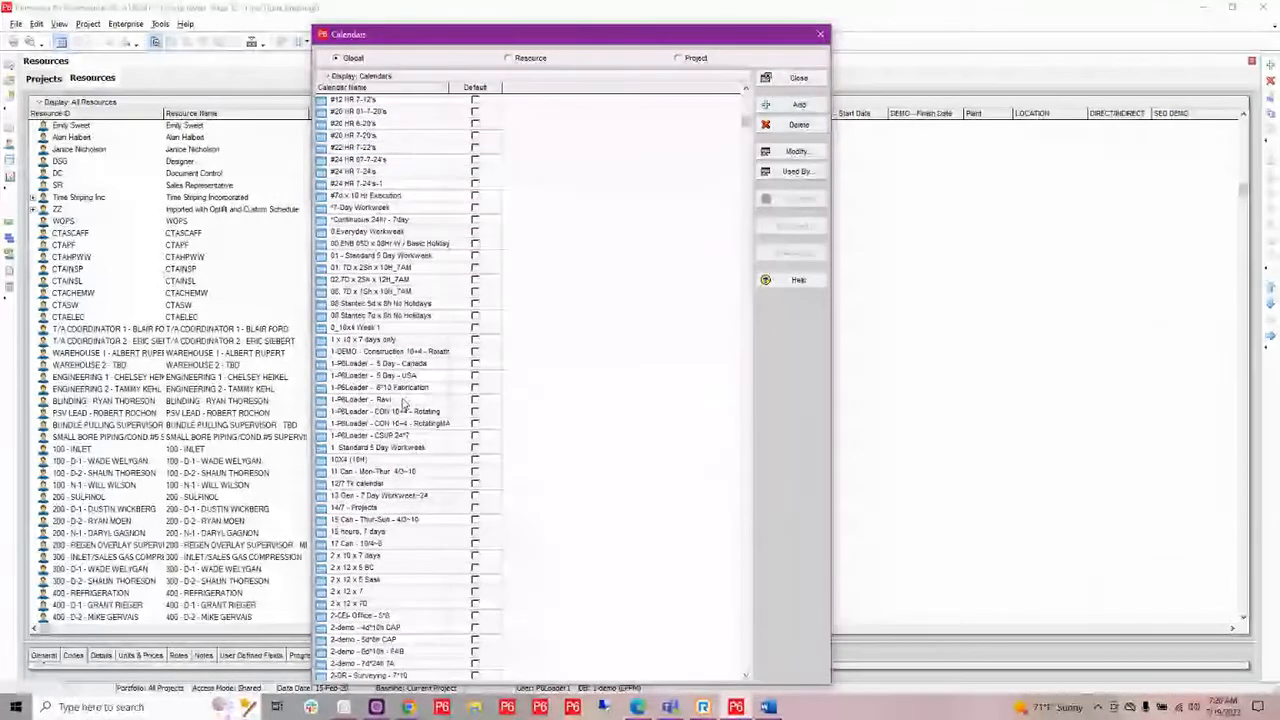
pyautogui.scroll(3, 404, 403)
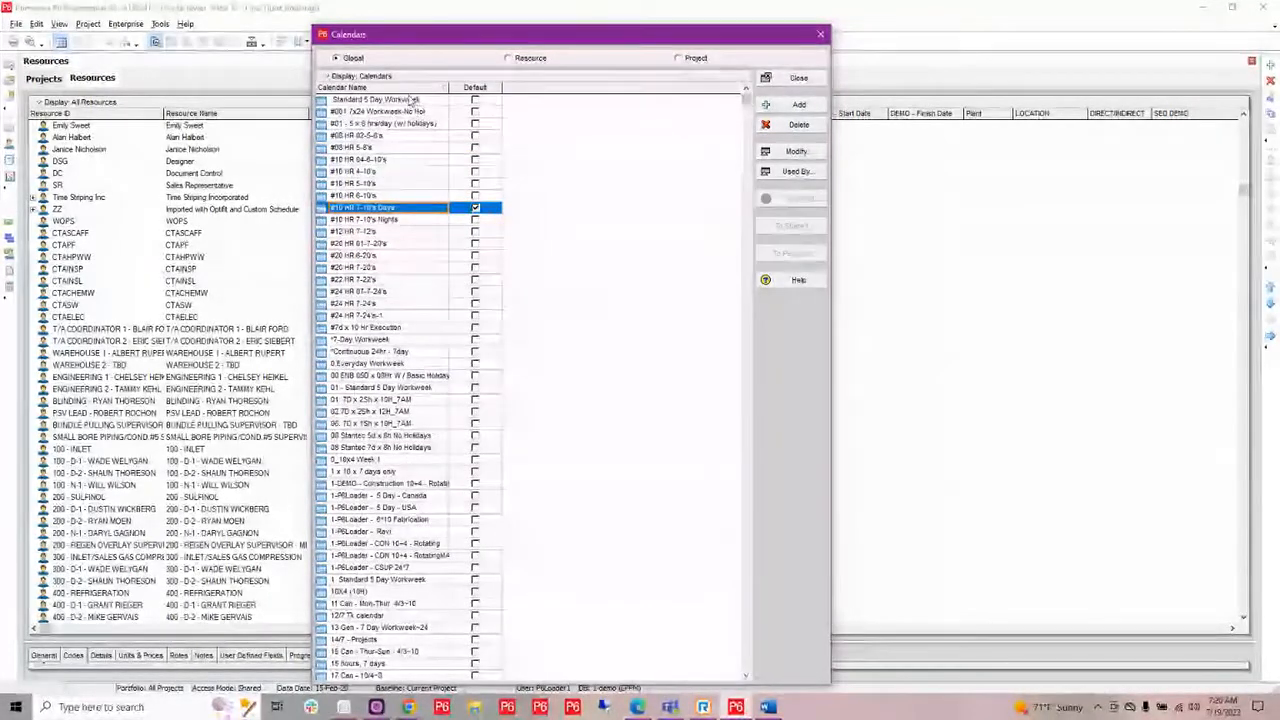
pyautogui.press('Home')
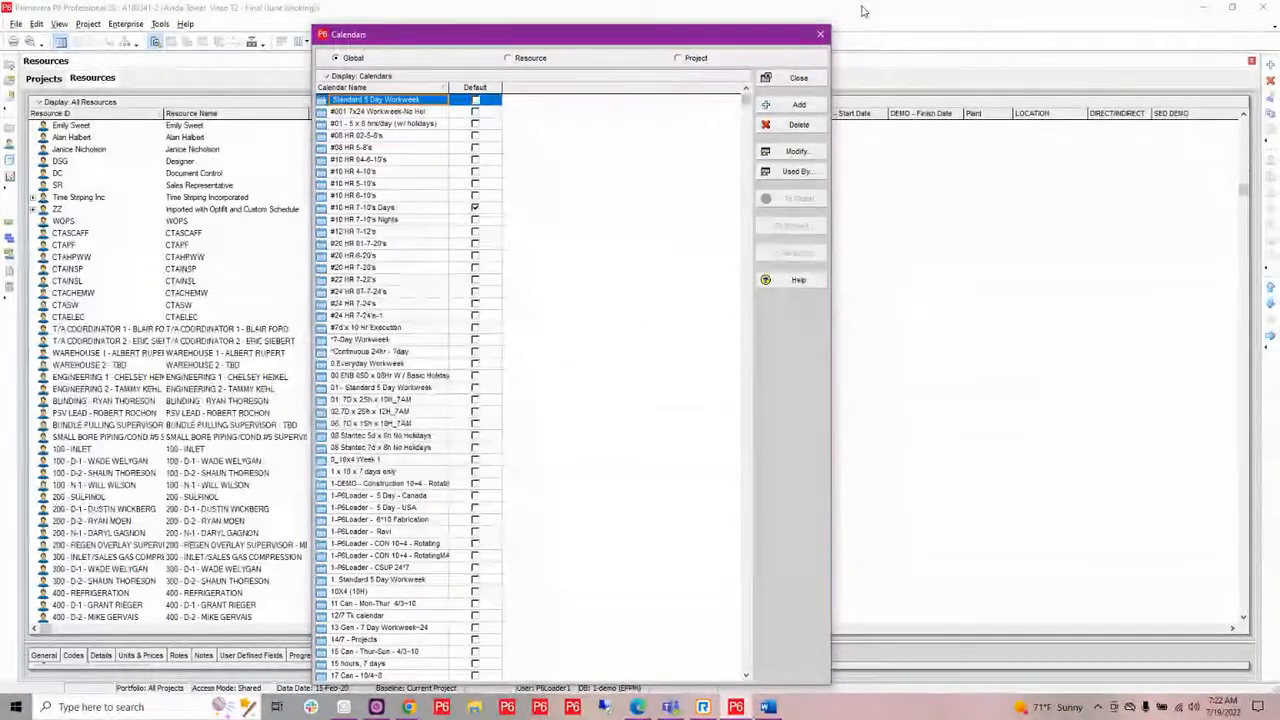
pyautogui.click(821, 37)
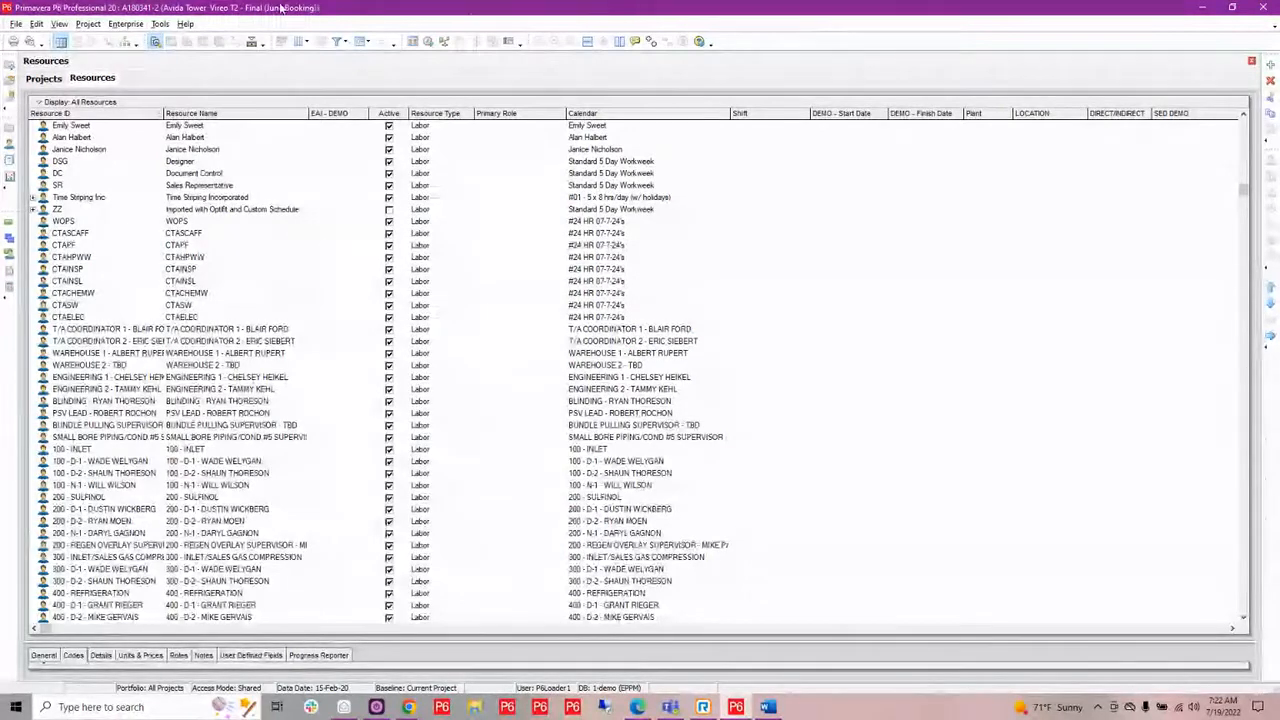
# Start an XER import of Resource Max Unit per time-Orig with the Create New Project action and continue to the update options.
pyautogui.click(16, 23)
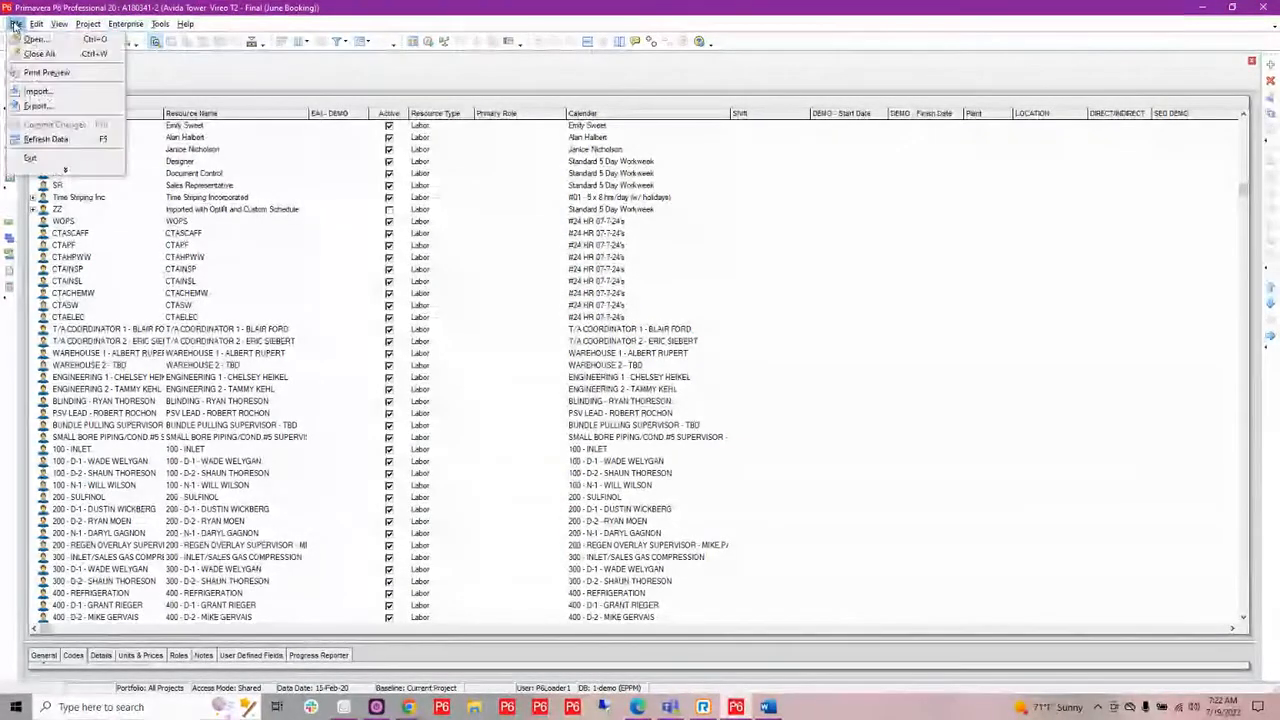
pyautogui.click(44, 93)
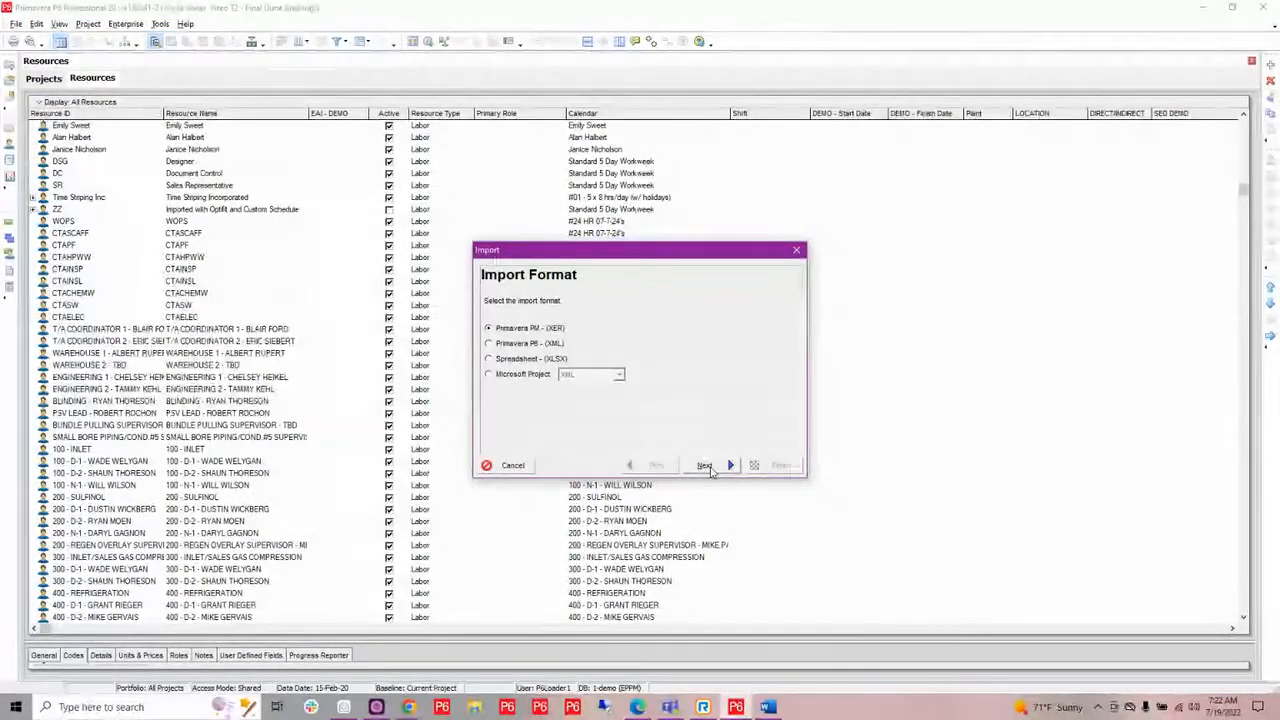
pyautogui.click(706, 466)
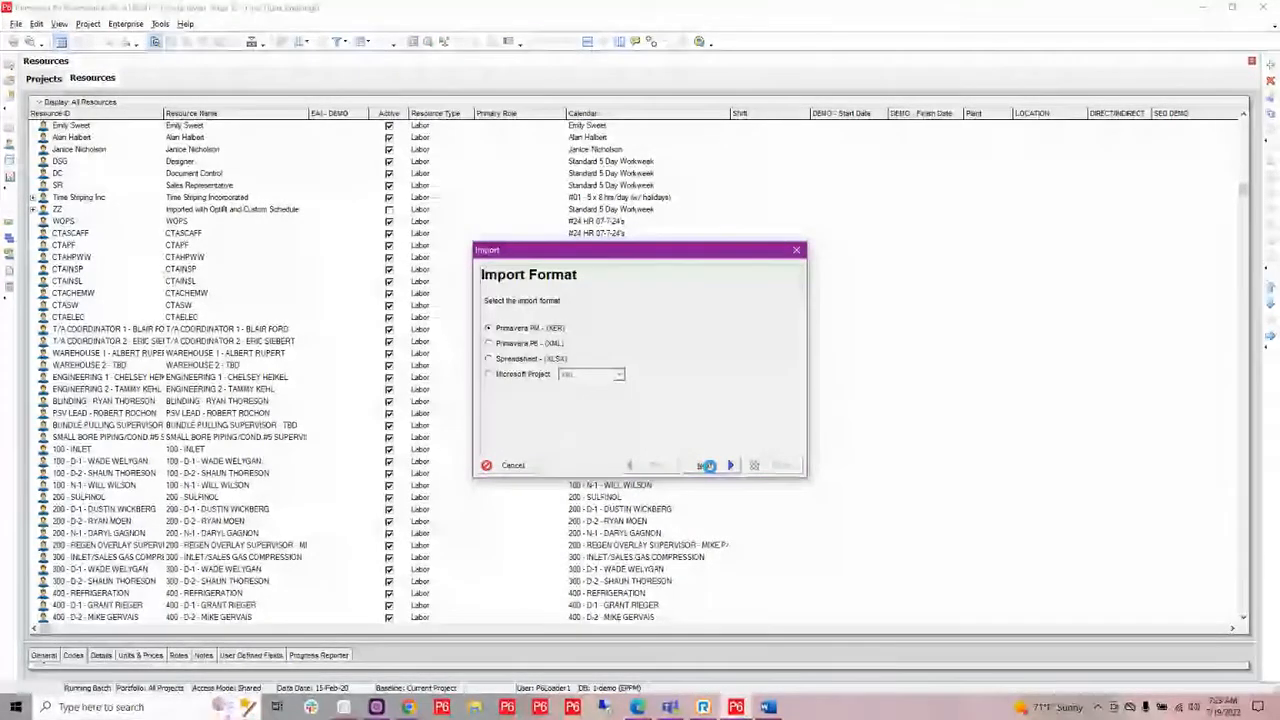
pyautogui.click(706, 466)
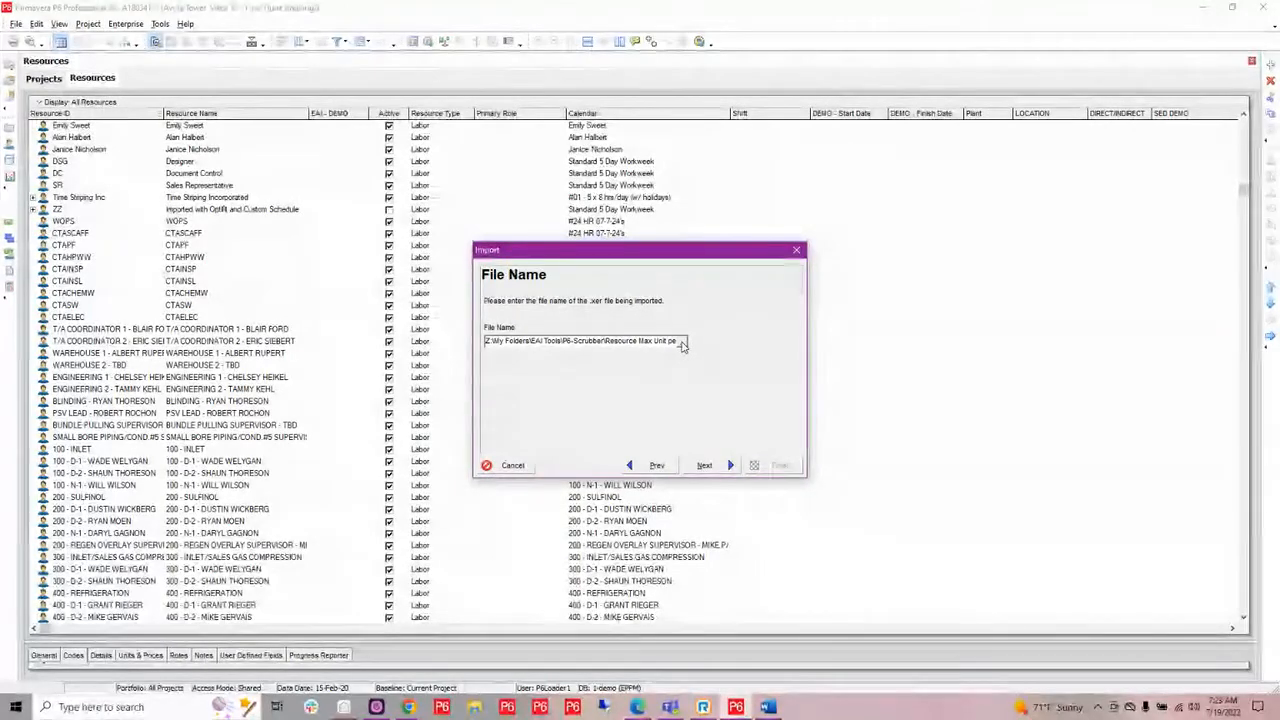
pyautogui.click(683, 342)
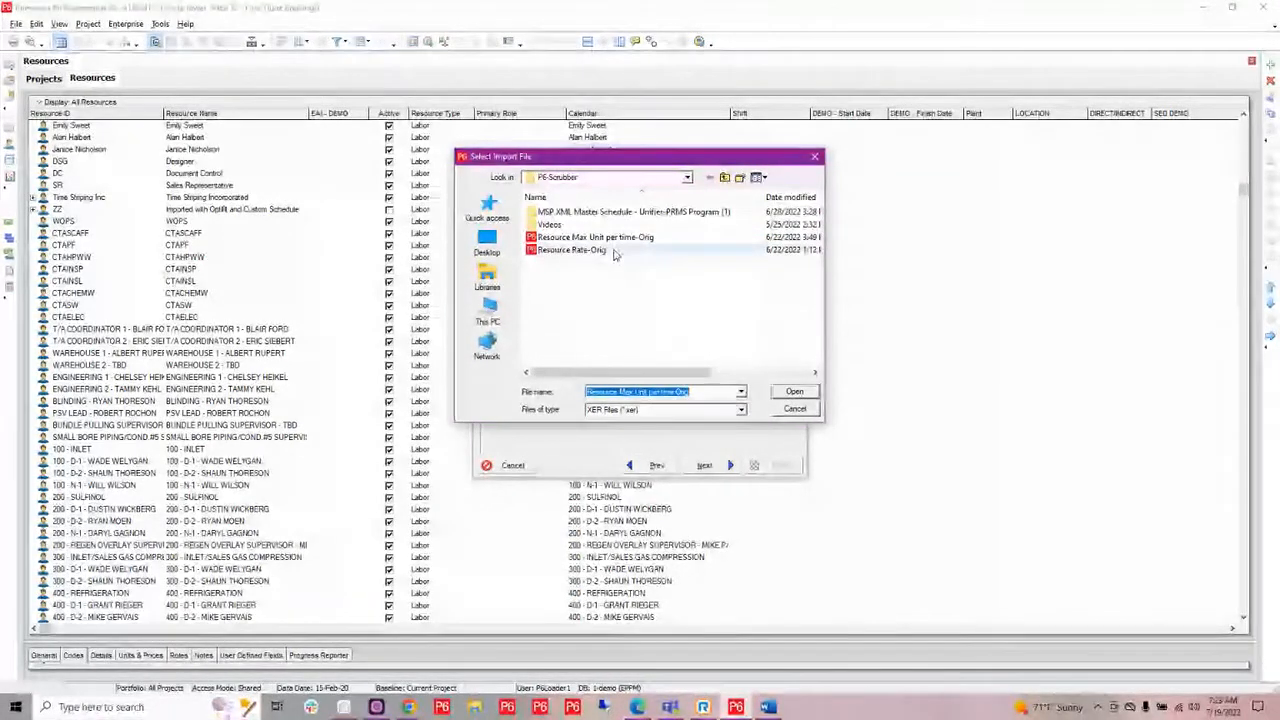
pyautogui.click(795, 392)
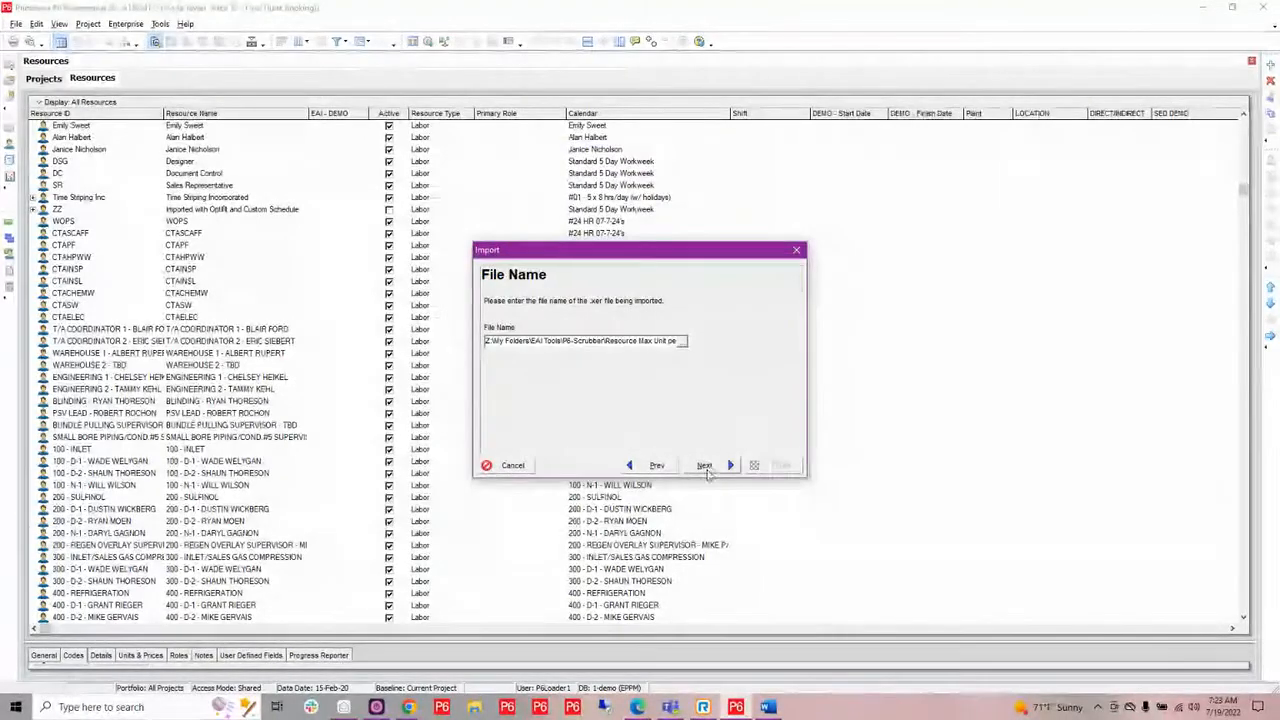
pyautogui.click(706, 467)
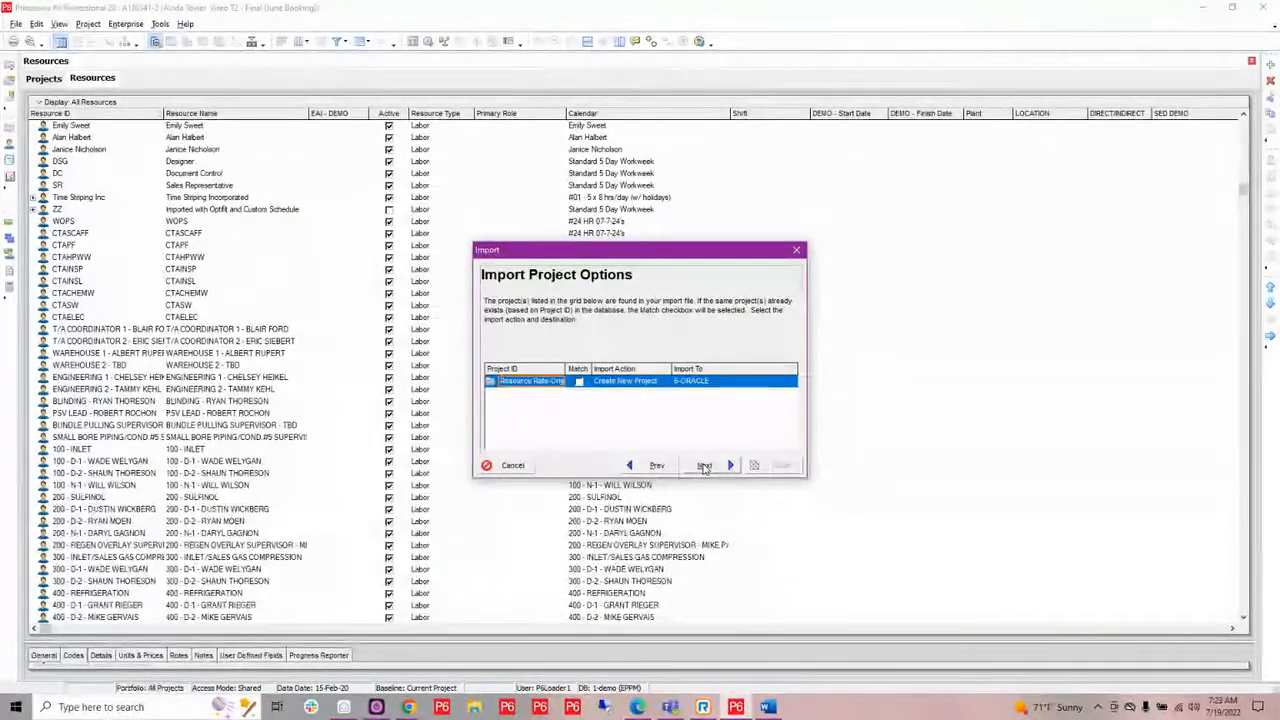
pyautogui.click(704, 466)
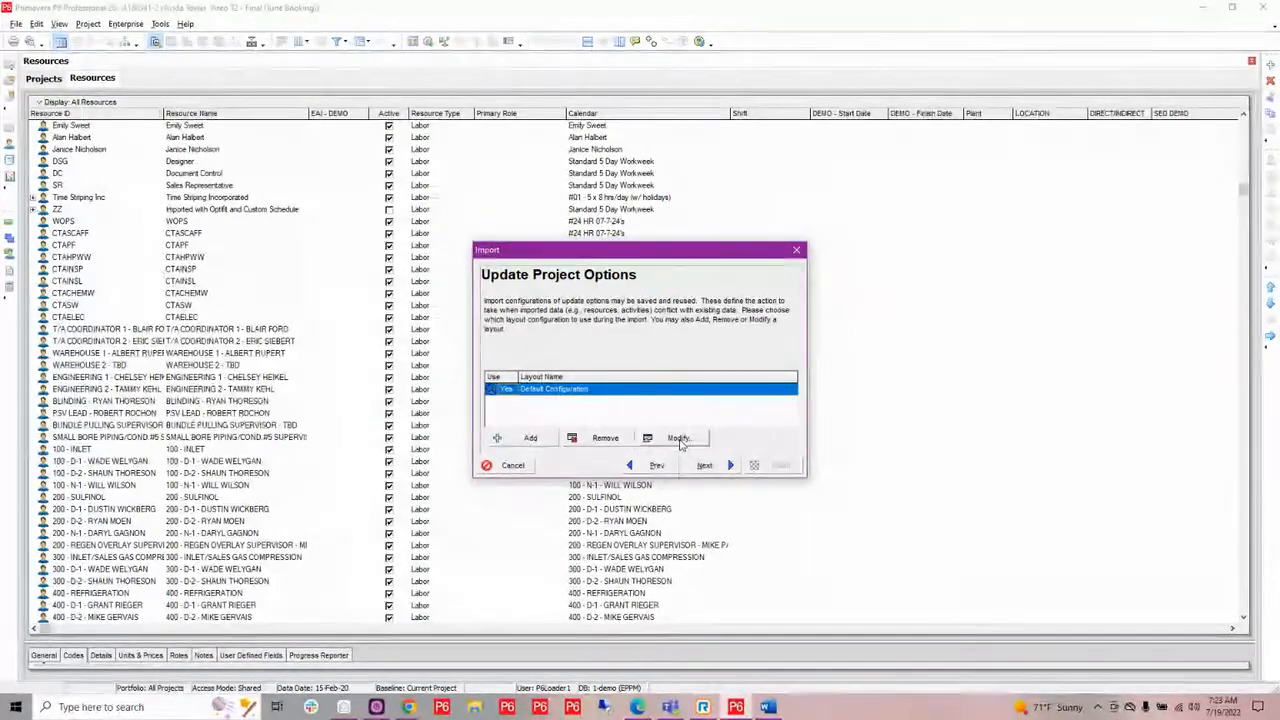
# Open the default import configuration in an enlarged window and review the available actions for Assignment Codes and Calendars.
pyautogui.click(679, 440)
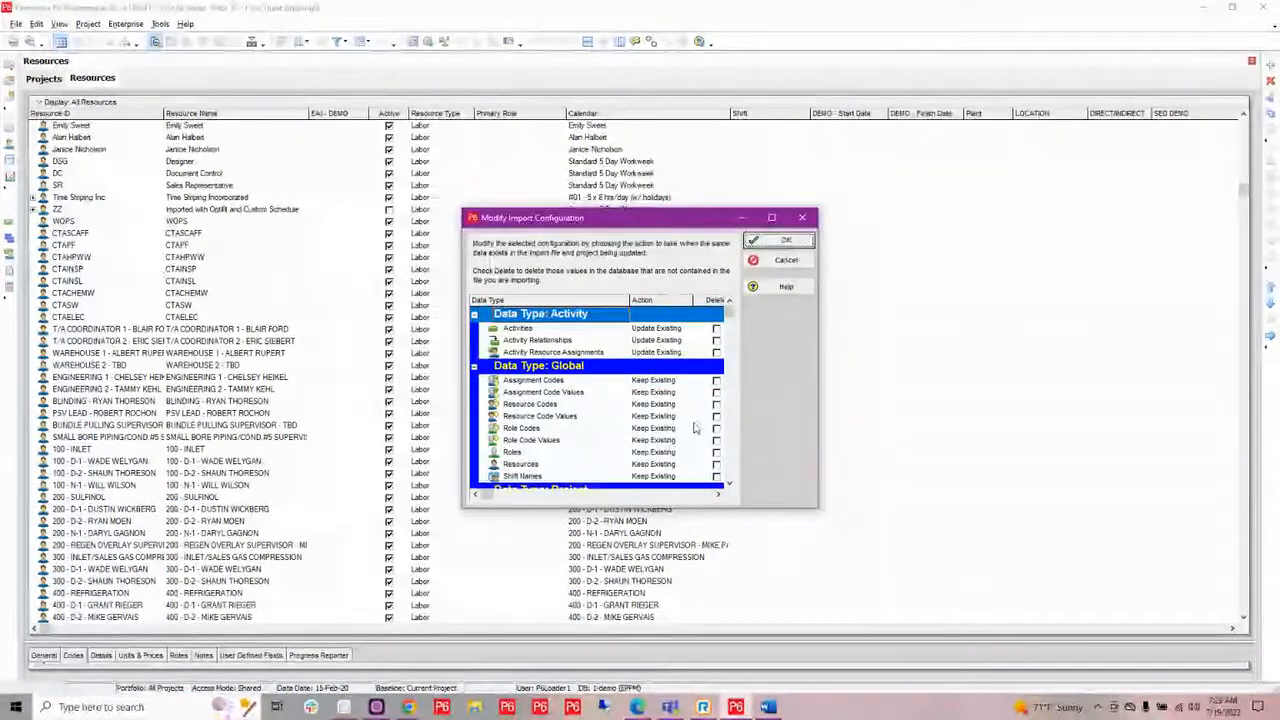
pyautogui.moveTo(679, 209); pyautogui.dragTo(687, 30)
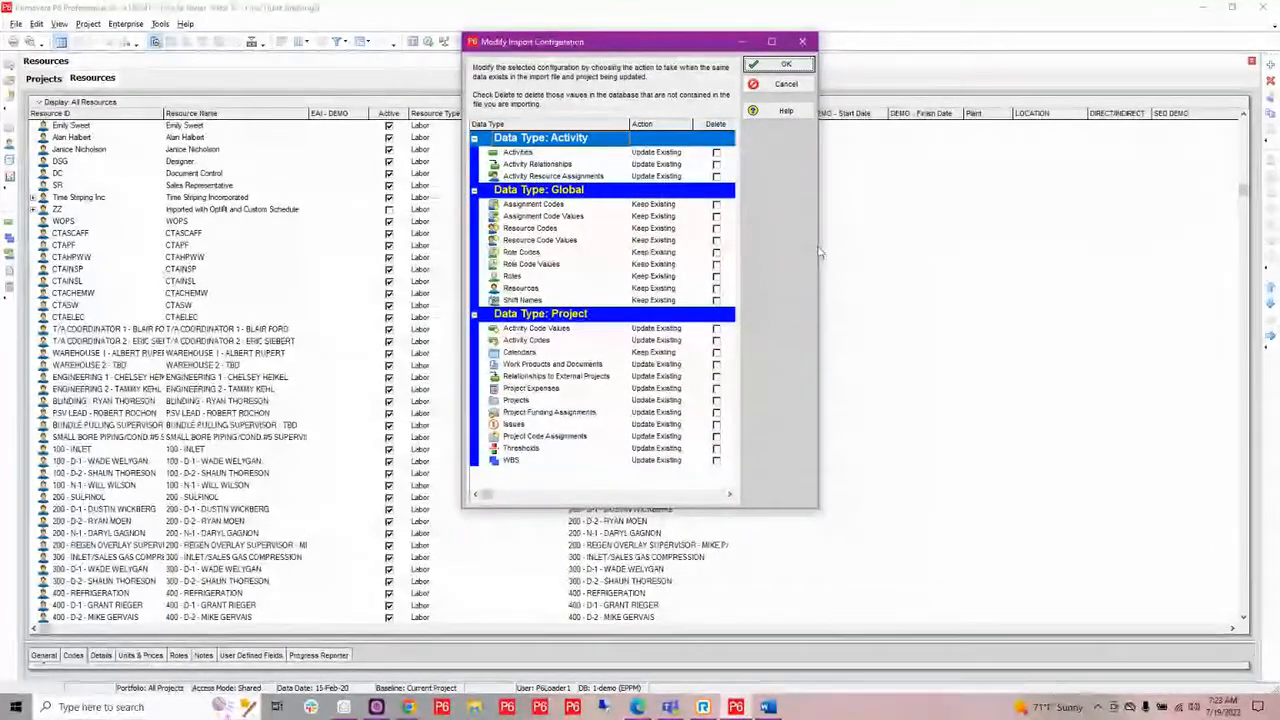
pyautogui.moveTo(822, 250); pyautogui.dragTo(928, 267)
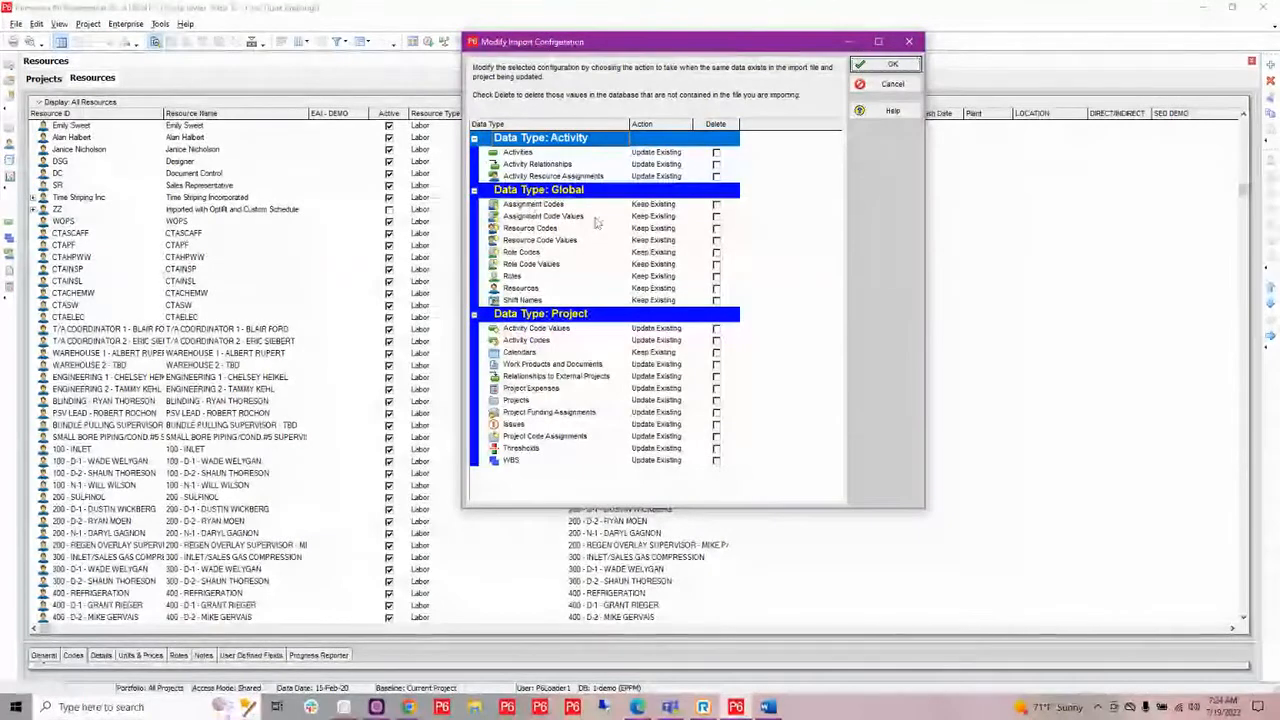
pyautogui.click(655, 206)
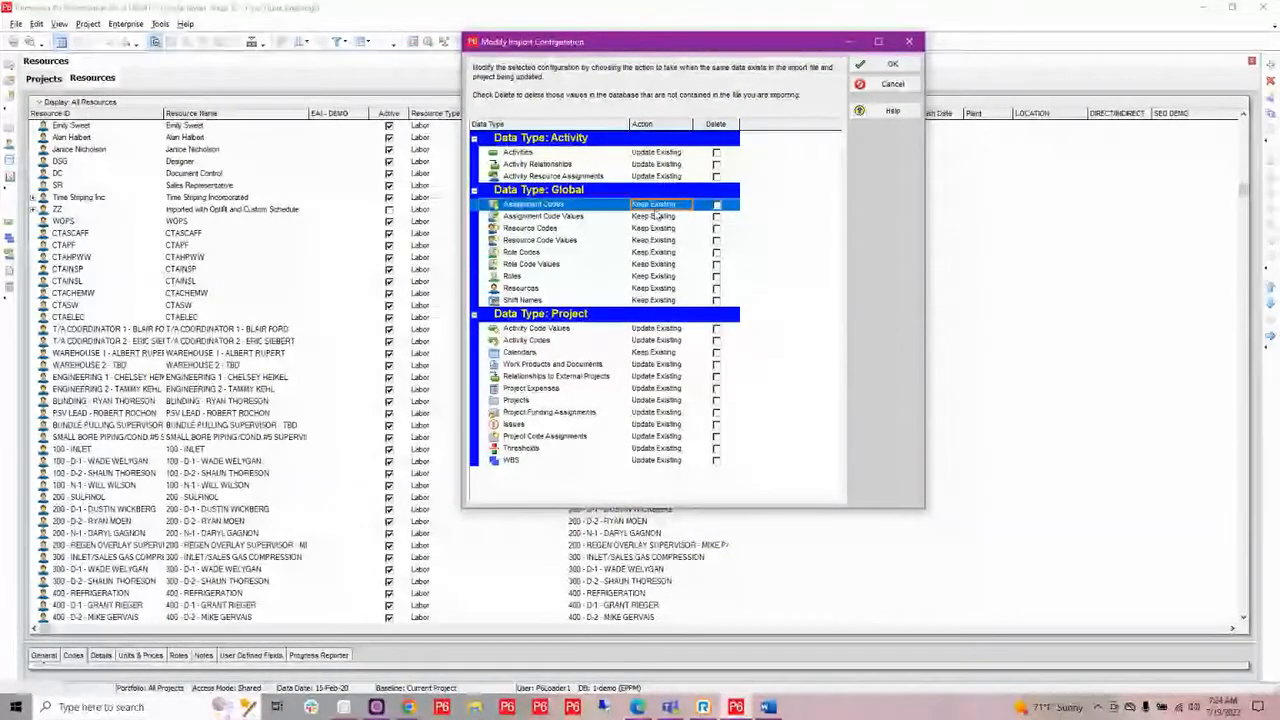
pyautogui.click(655, 208)
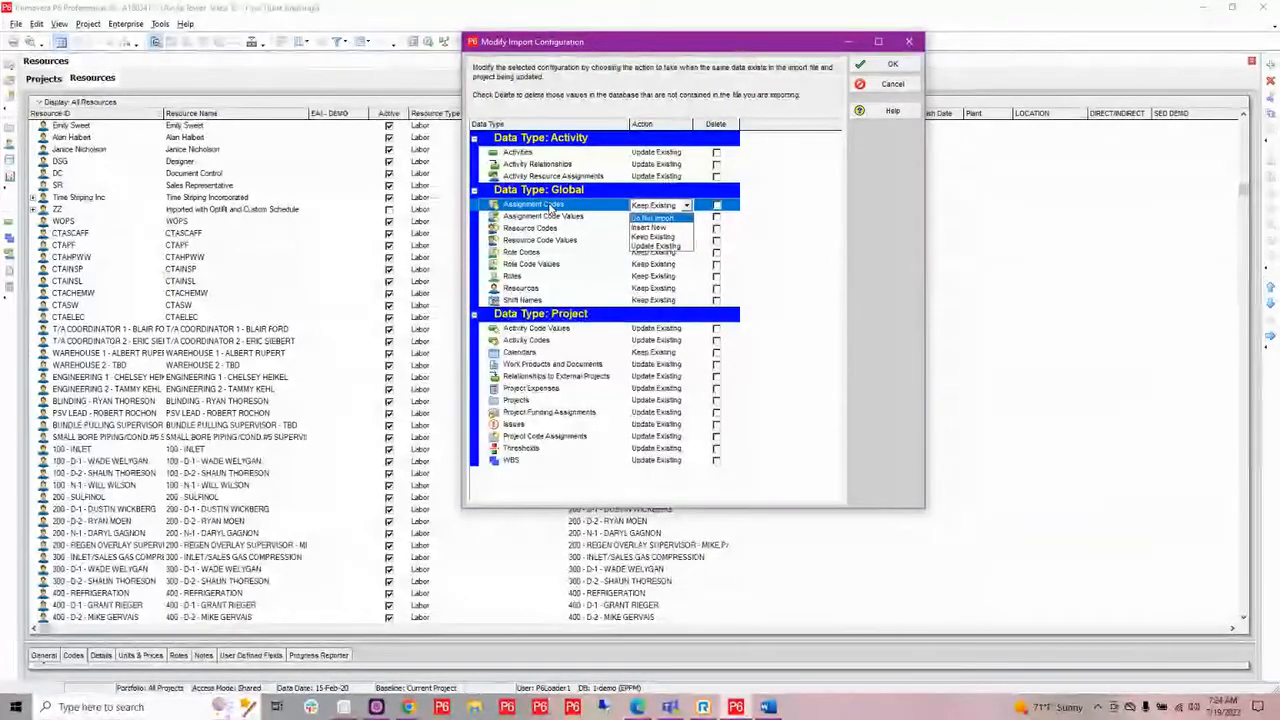
pyautogui.click(590, 237)
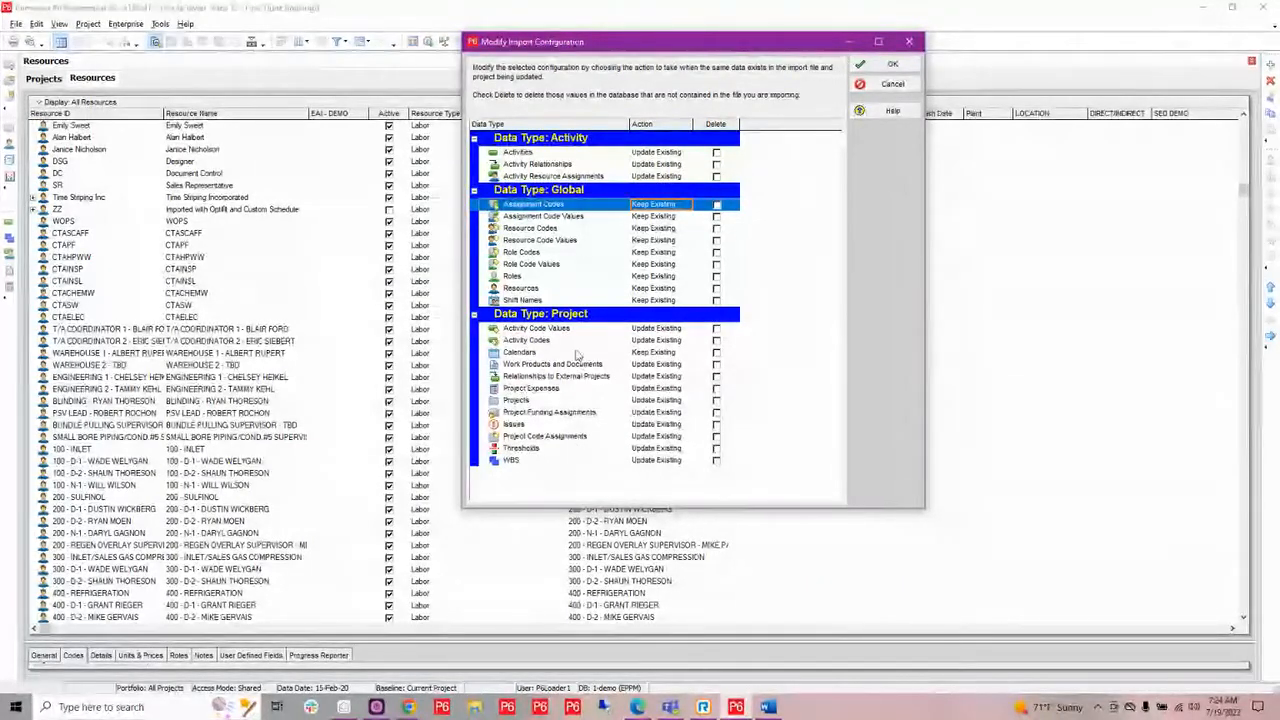
pyautogui.click(650, 356)
pyautogui.click(650, 356)
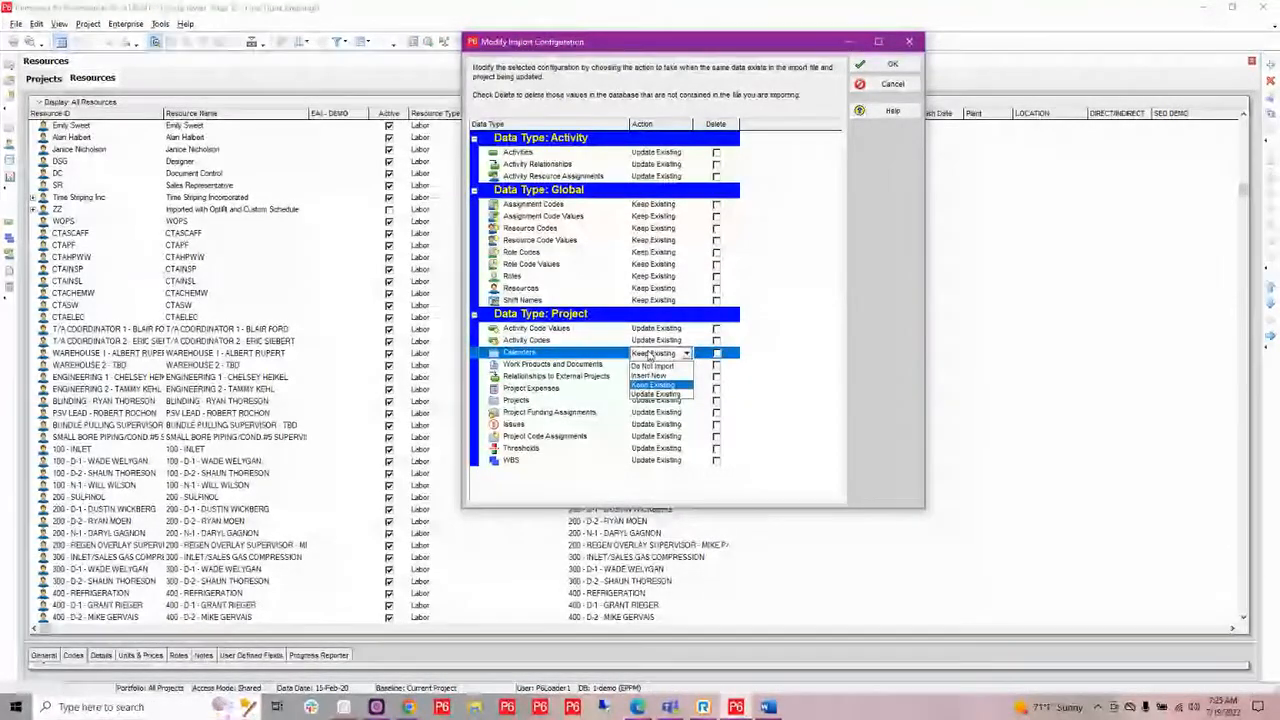
pyautogui.click(571, 358)
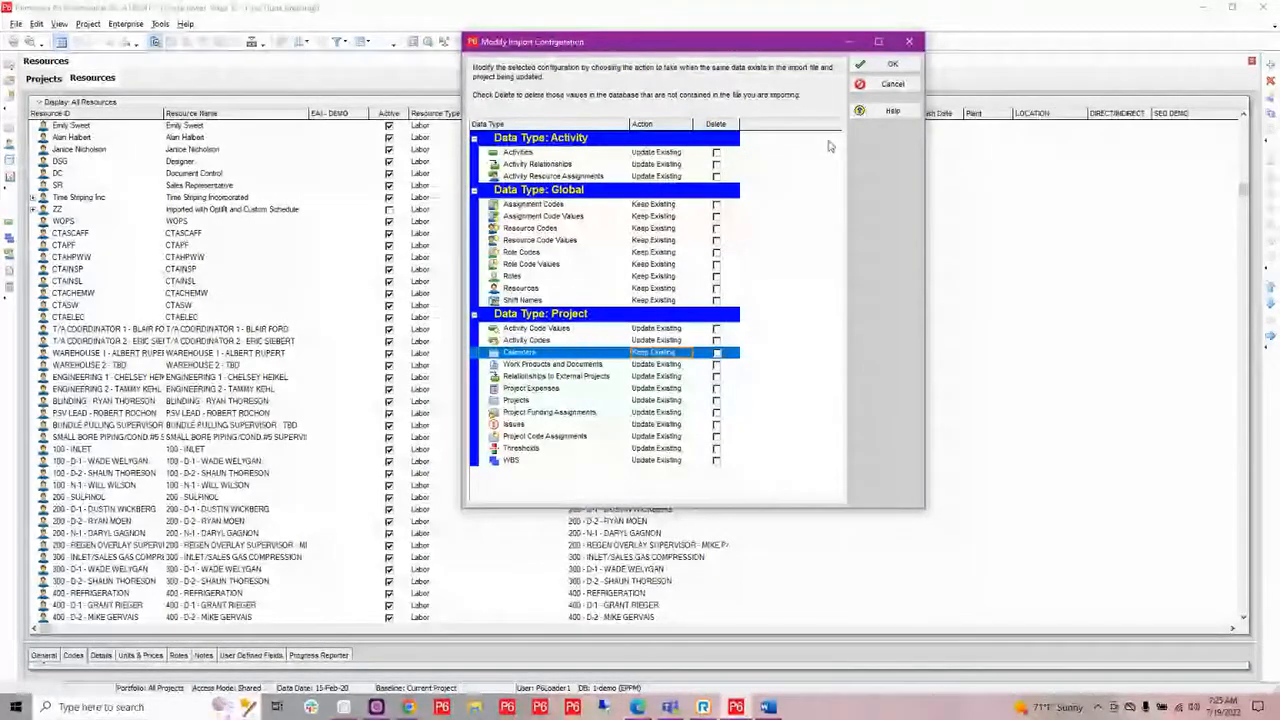
# Close the import configuration, cancel the import and exit P6 Professional.
pyautogui.click(920, 42)
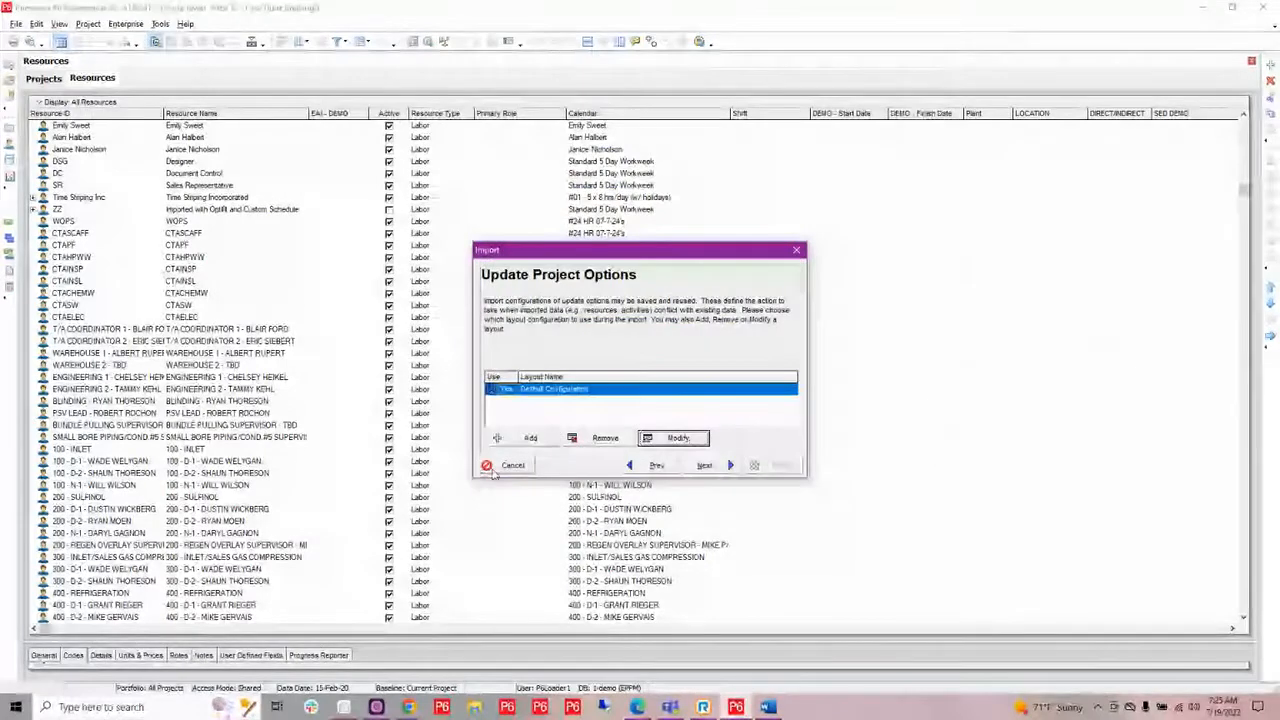
pyautogui.click(506, 464)
pyautogui.click(1264, 7)
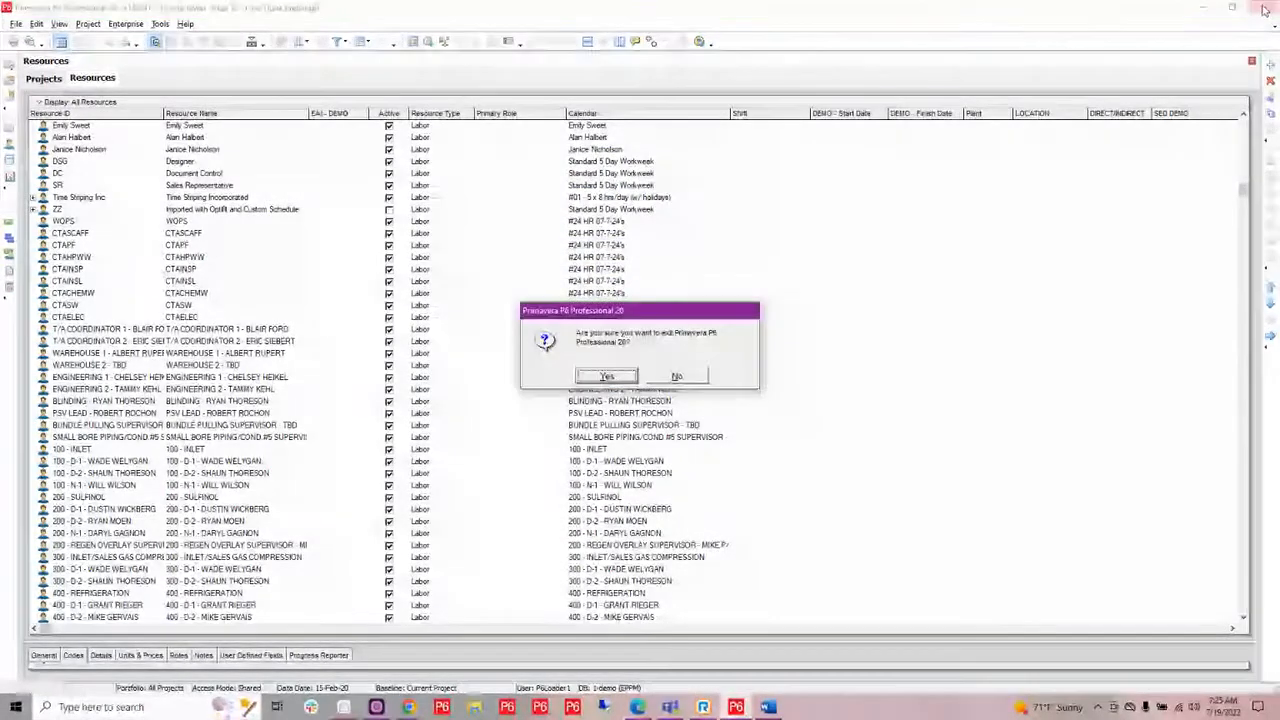
pyautogui.click(606, 376)
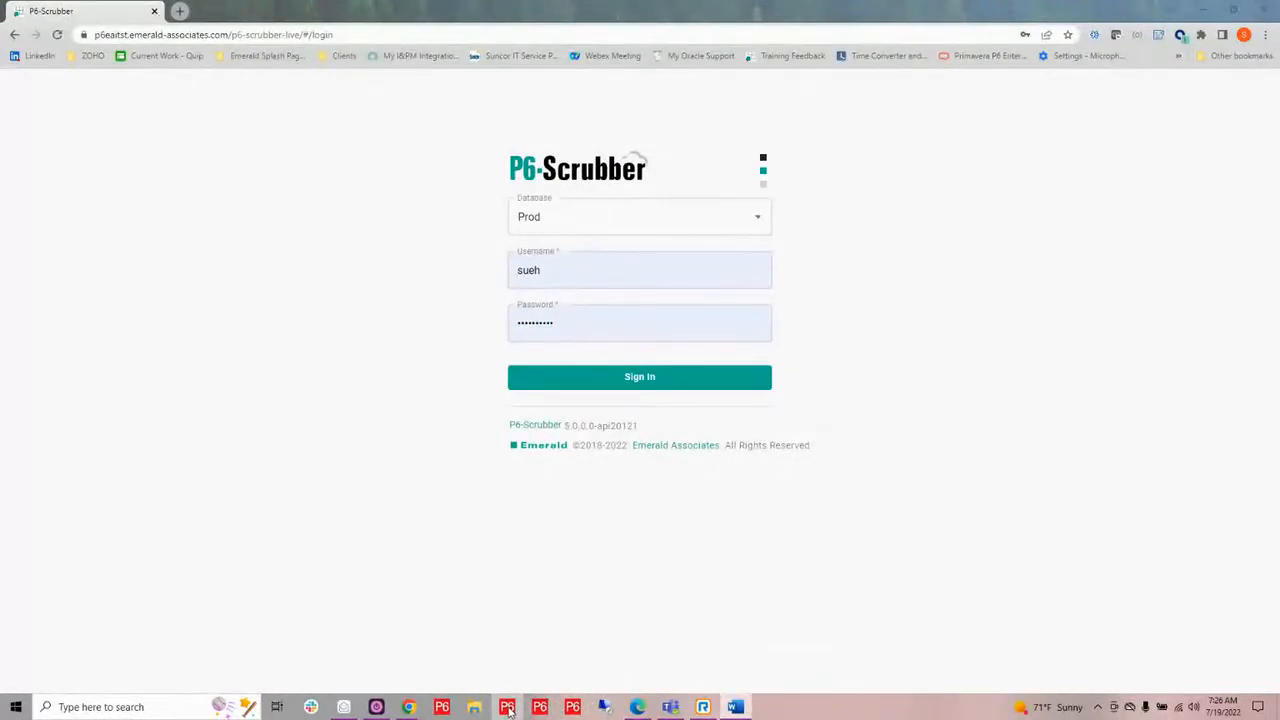
# Launch P6 Professional again, choose the database in the advanced login settings and log in with the account password.
pyautogui.click(507, 707)
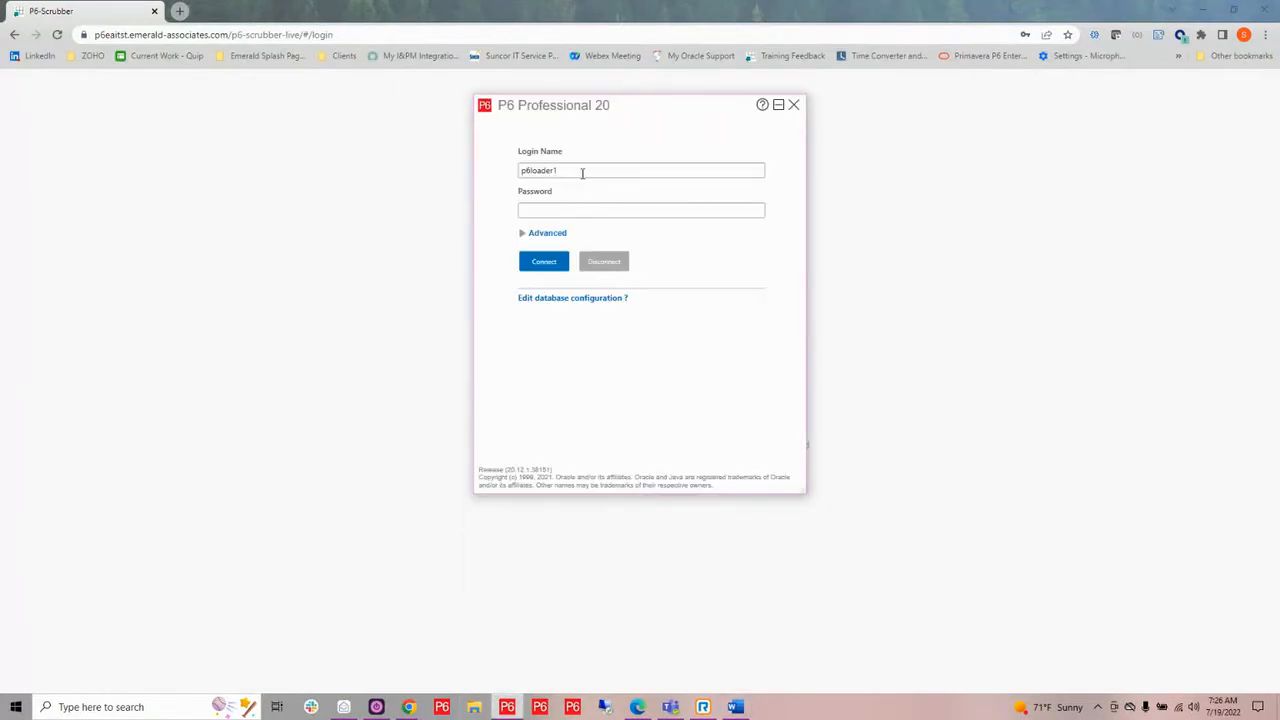
pyautogui.click(523, 234)
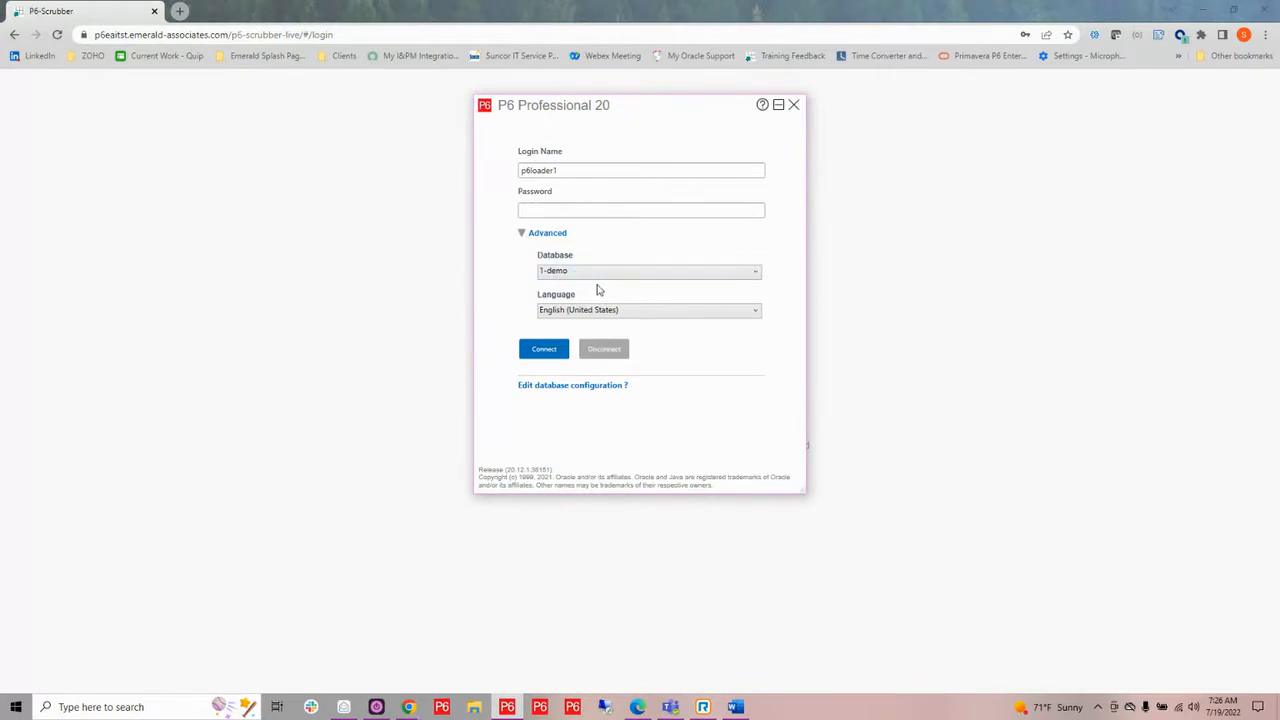
pyautogui.click(600, 272)
pyautogui.click(603, 312)
pyautogui.write('••')
pyautogui.press('Return')
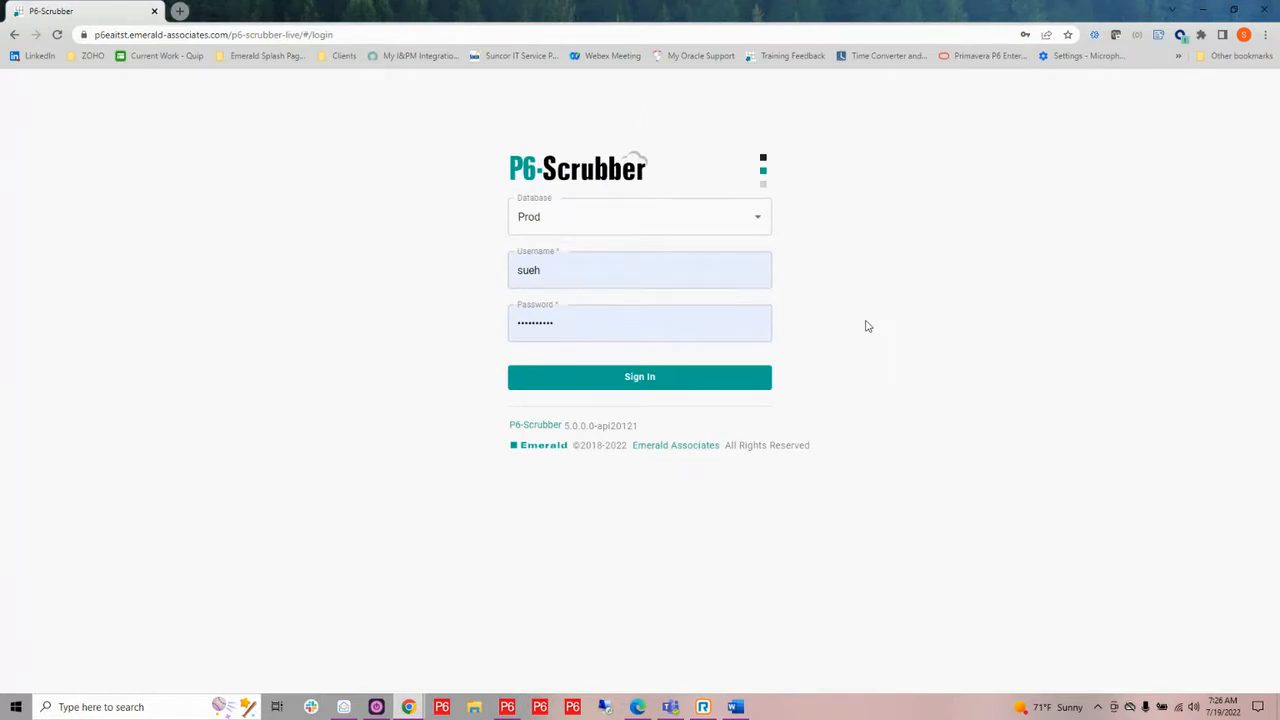
# In P6-Scrubber, check the available databases, keep Prod and sign in with the prefilled credentials.
pyautogui.click(759, 222)
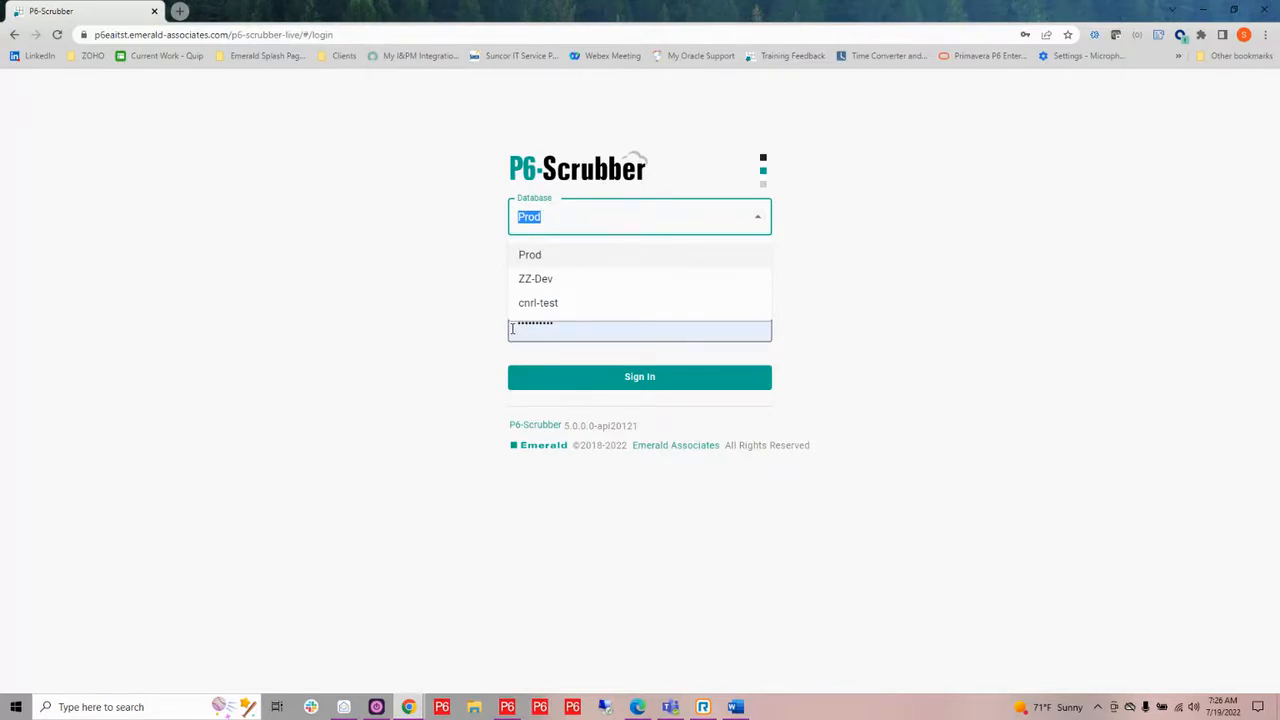
pyautogui.click(839, 252)
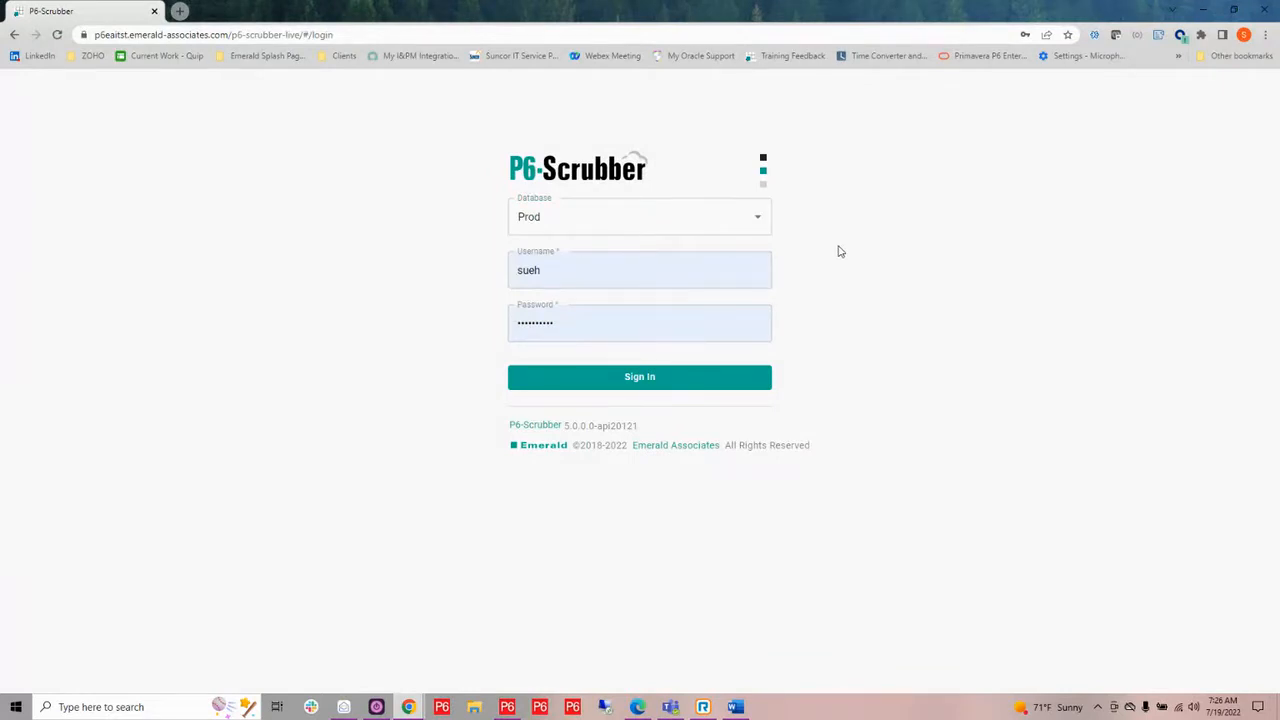
pyautogui.click(621, 380)
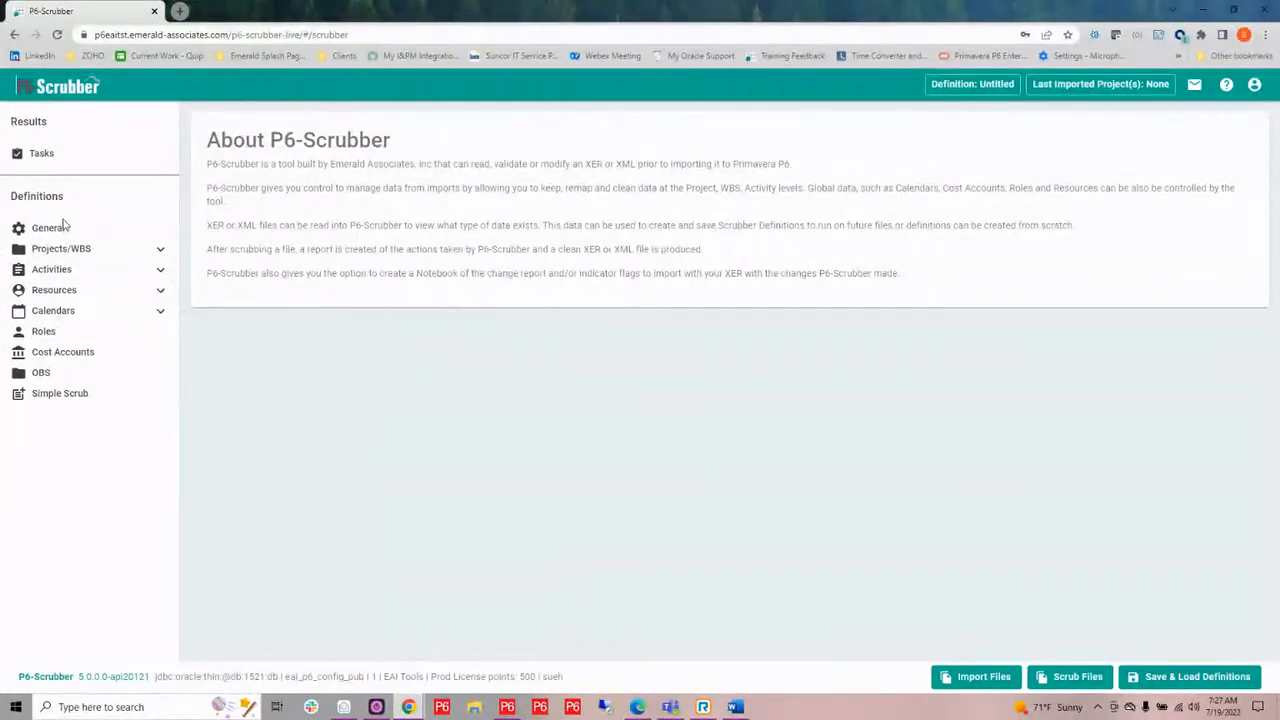
# Expand the Projects/WBS, Activities, Resources and Calendars definition groups and review the data types that can be scrubbed.
pyautogui.click(161, 250)
pyautogui.click(161, 332)
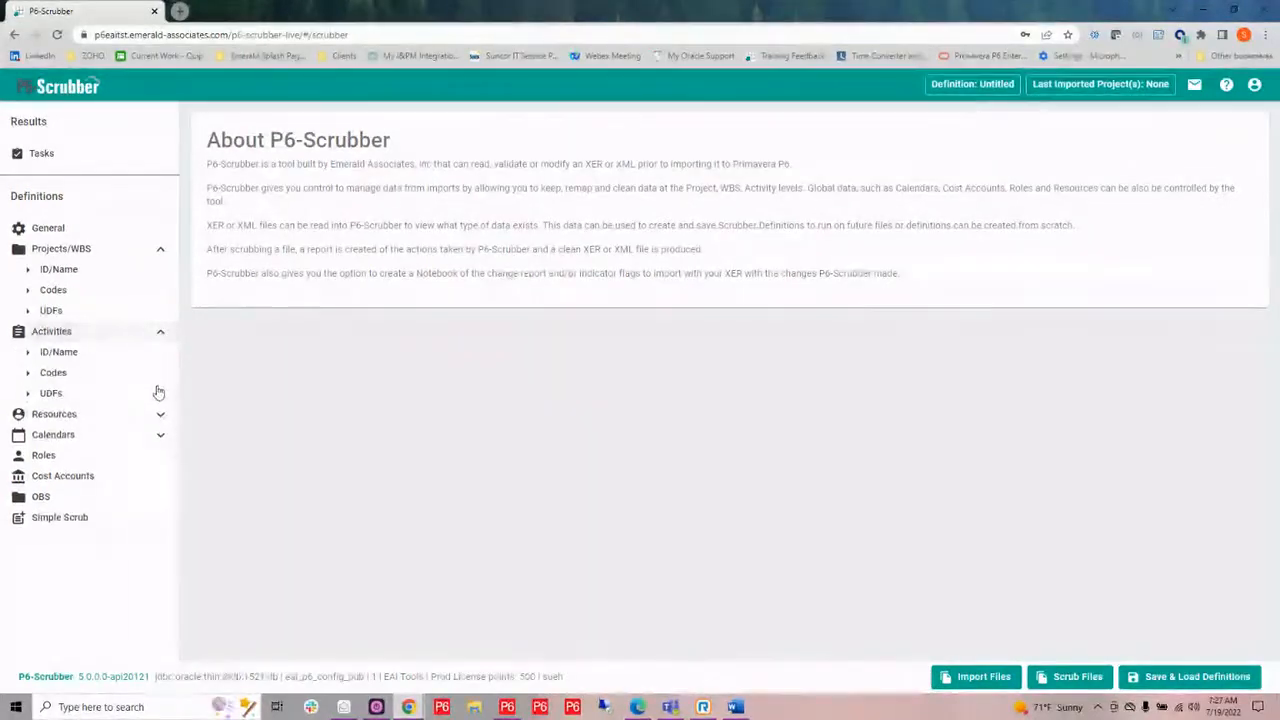
pyautogui.click(161, 417)
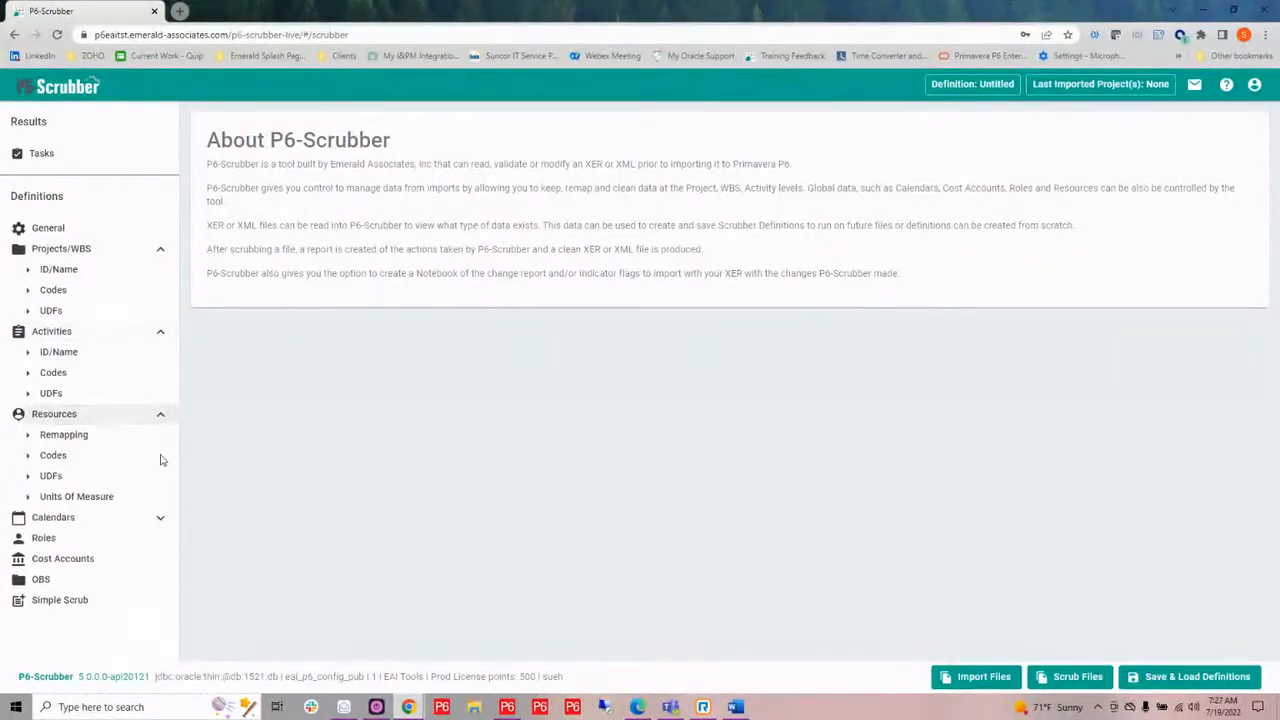
pyautogui.click(161, 520)
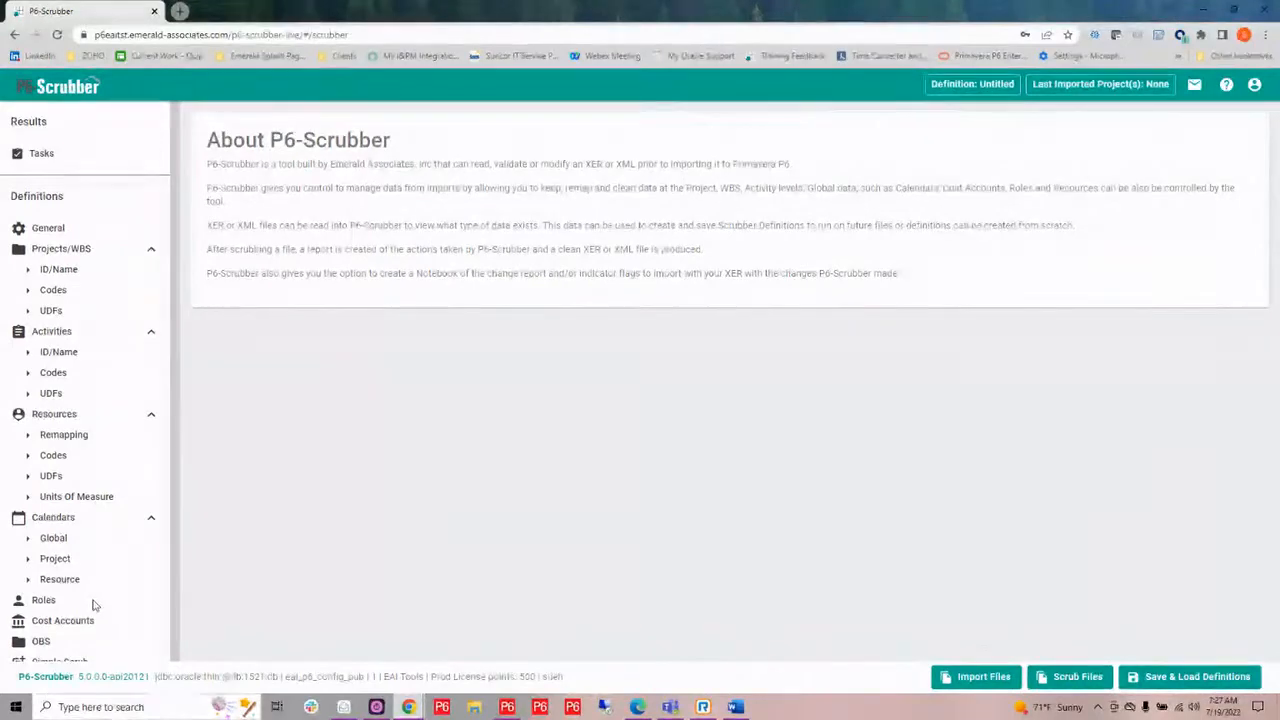
pyautogui.scroll(-1, 85, 610)
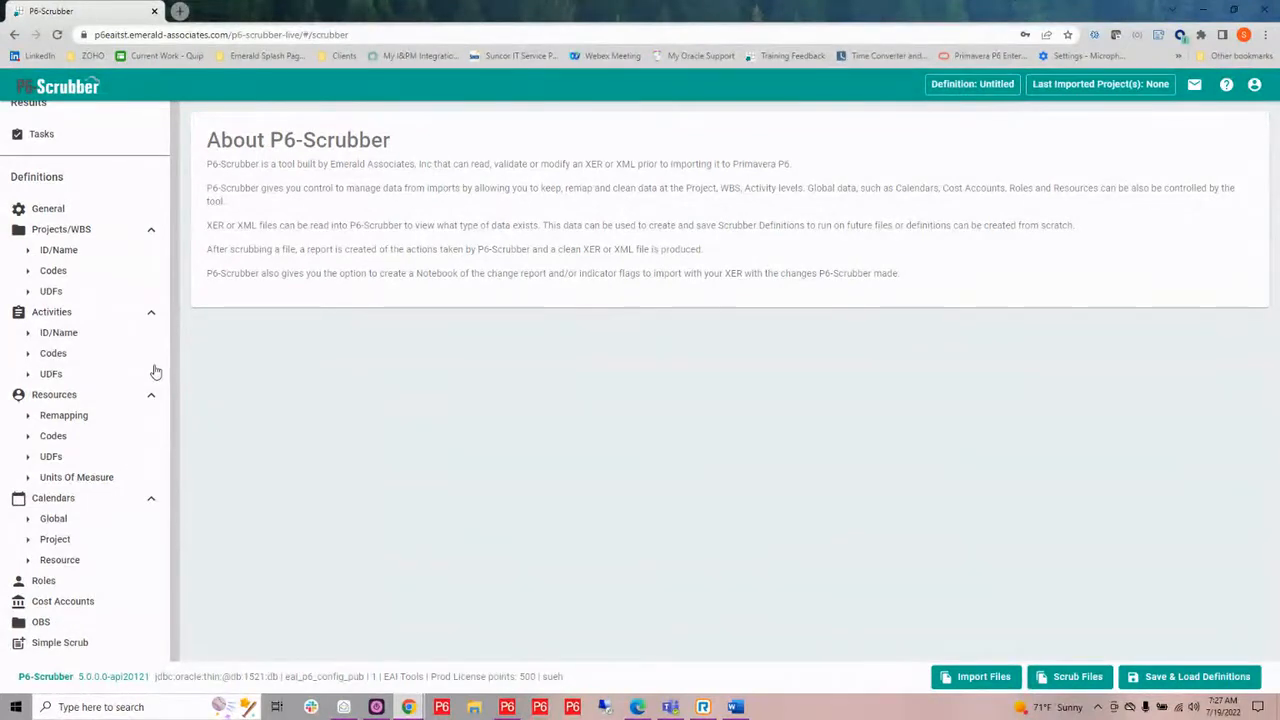
# Open the activity Codes definitions and add a global code type named Vendor.
pyautogui.click(31, 360)
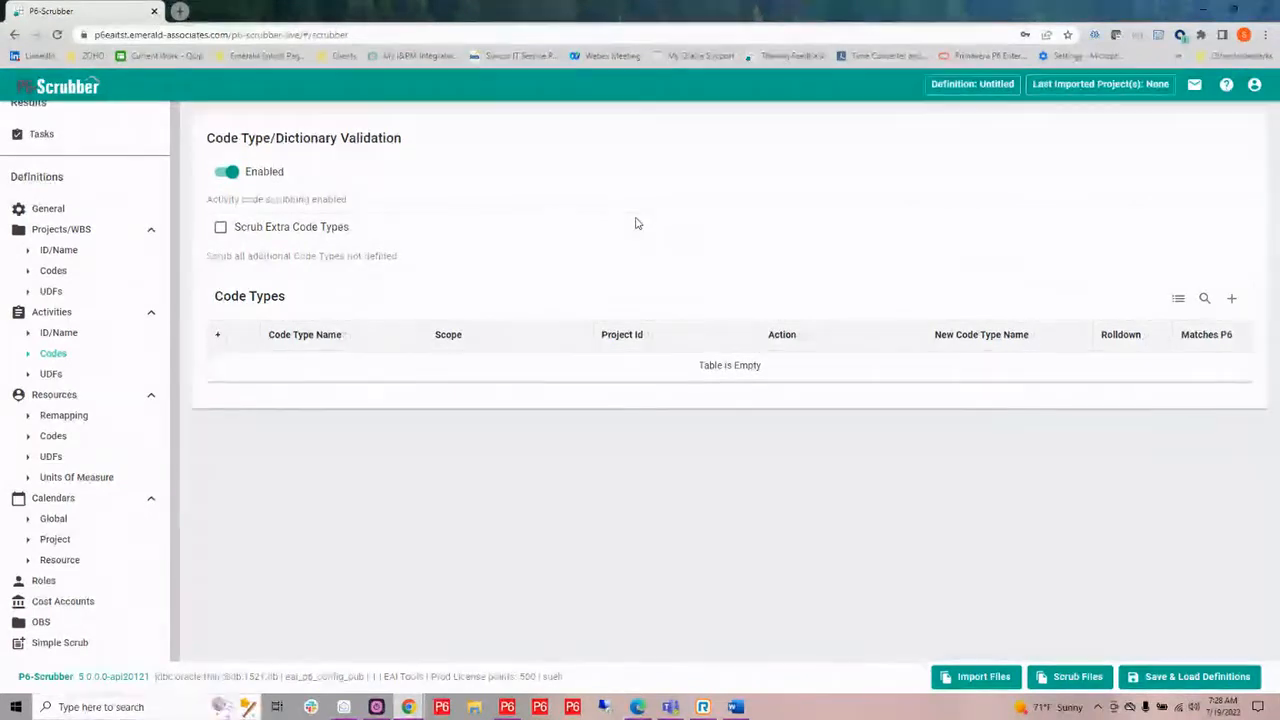
pyautogui.click(1232, 298)
pyautogui.click(383, 366)
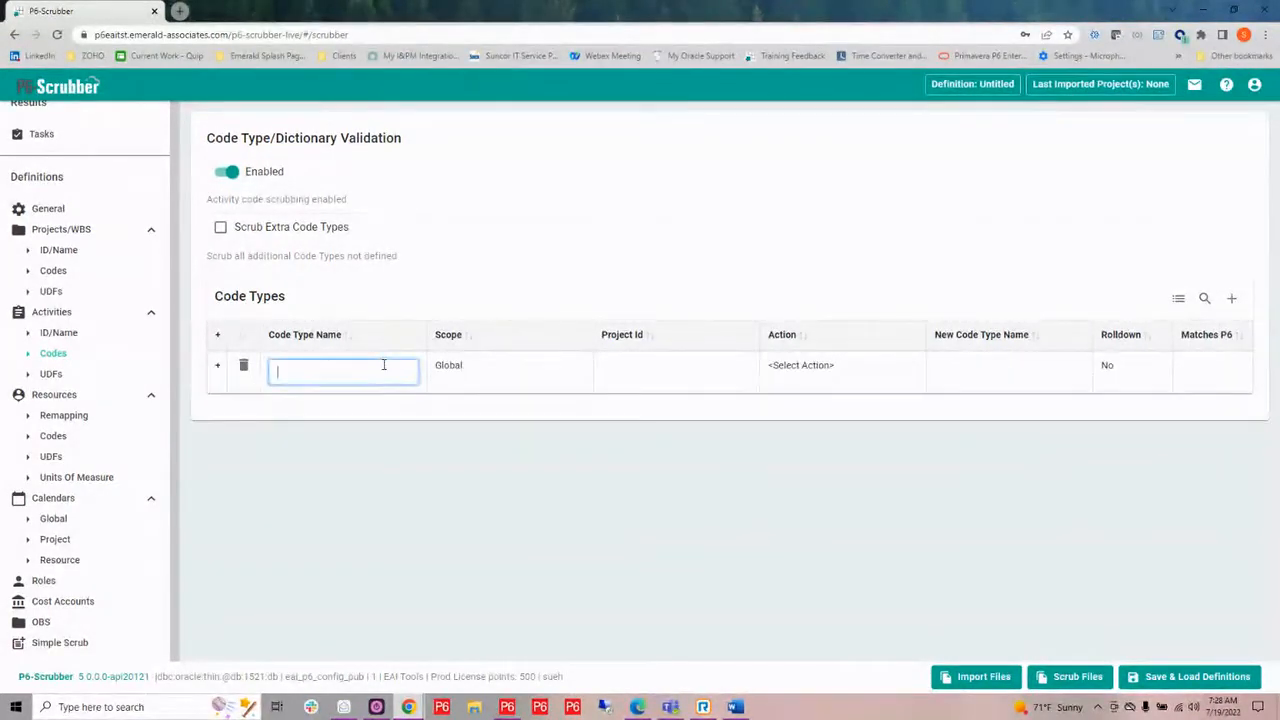
pyautogui.write('Vendor')
pyautogui.press('Return')
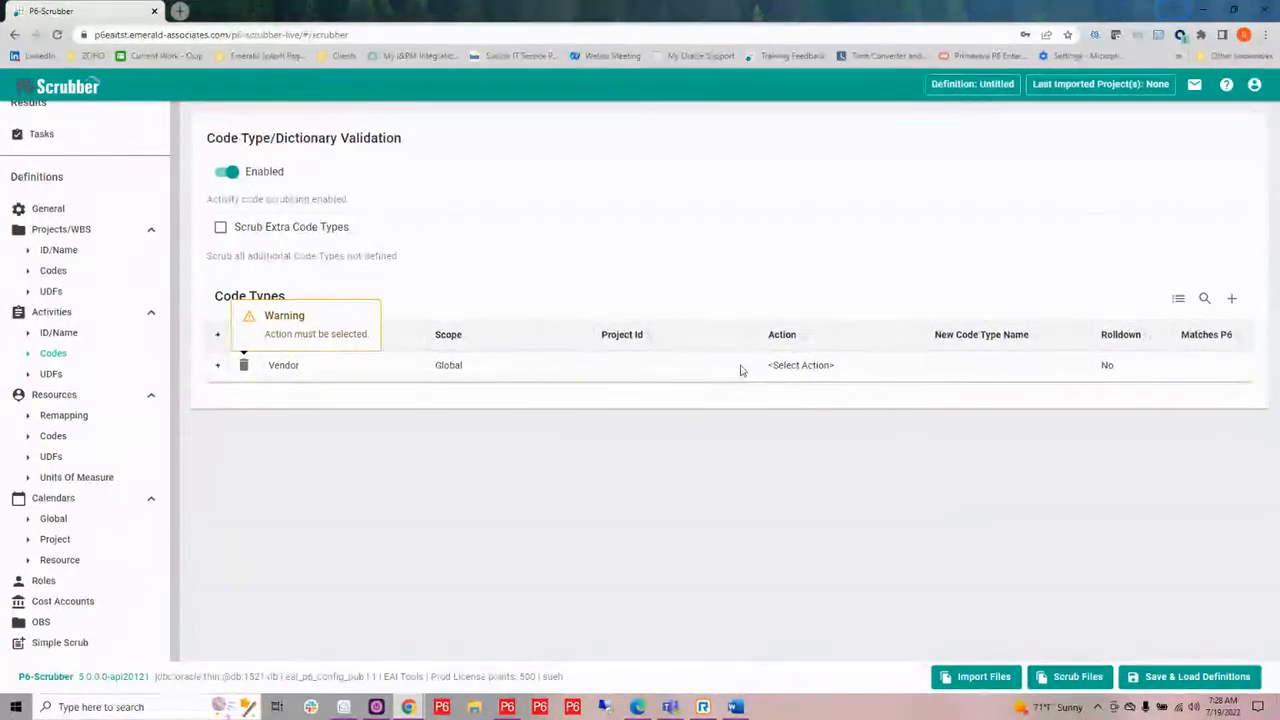
# Set the action of the global Vendor code type to Keep.
pyautogui.click(818, 365)
pyautogui.click(830, 373)
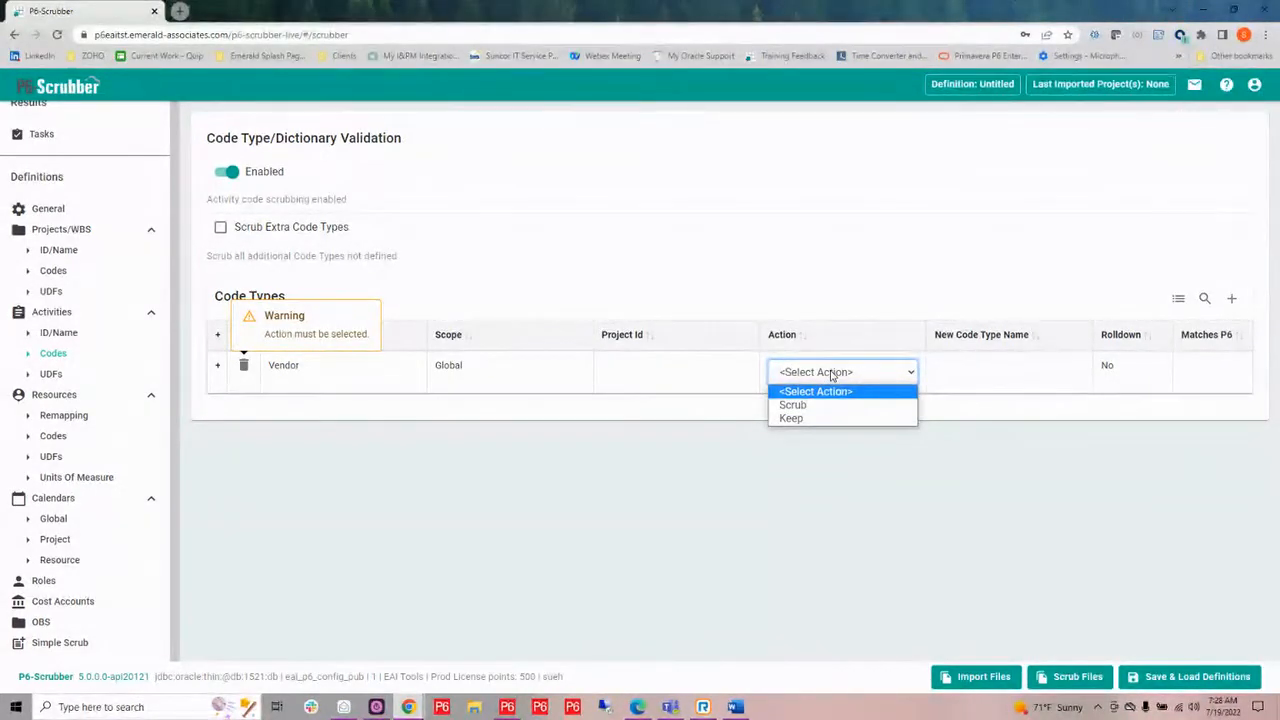
pyautogui.click(807, 420)
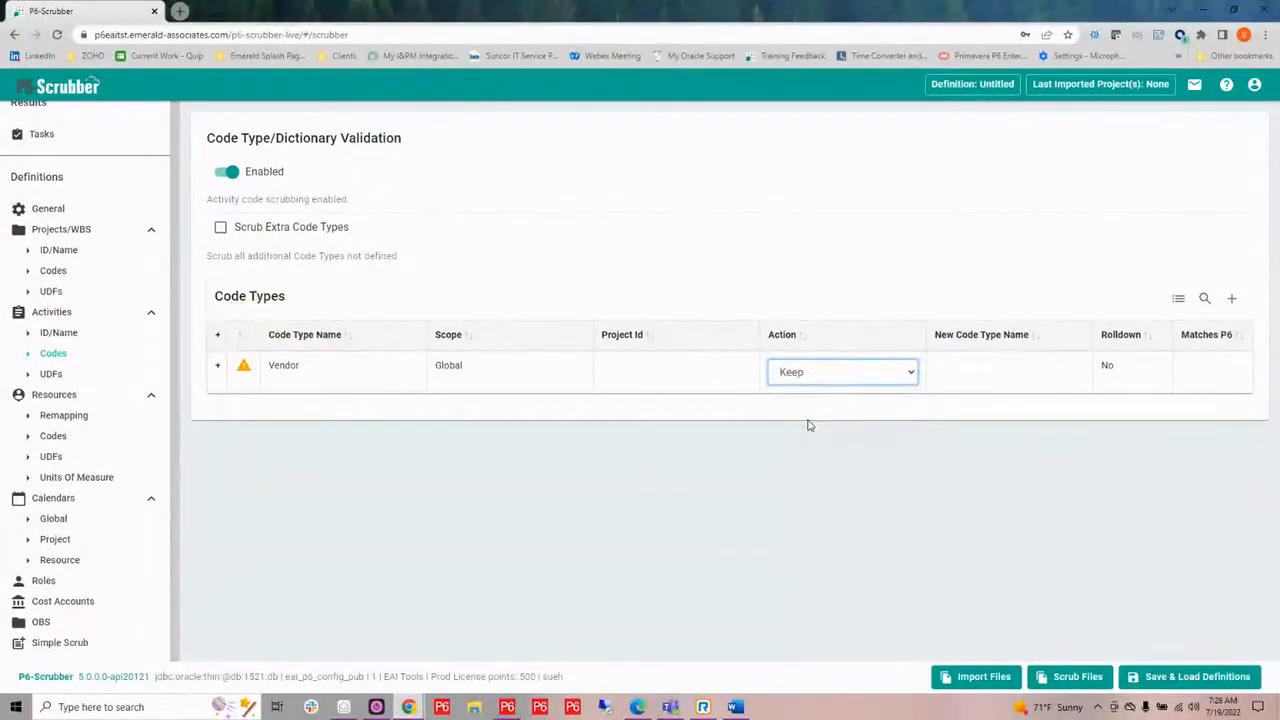
# Map the Vendor code type to the existing P6 code type Vendor and turn on its Rolldown option.
pyautogui.click(991, 371)
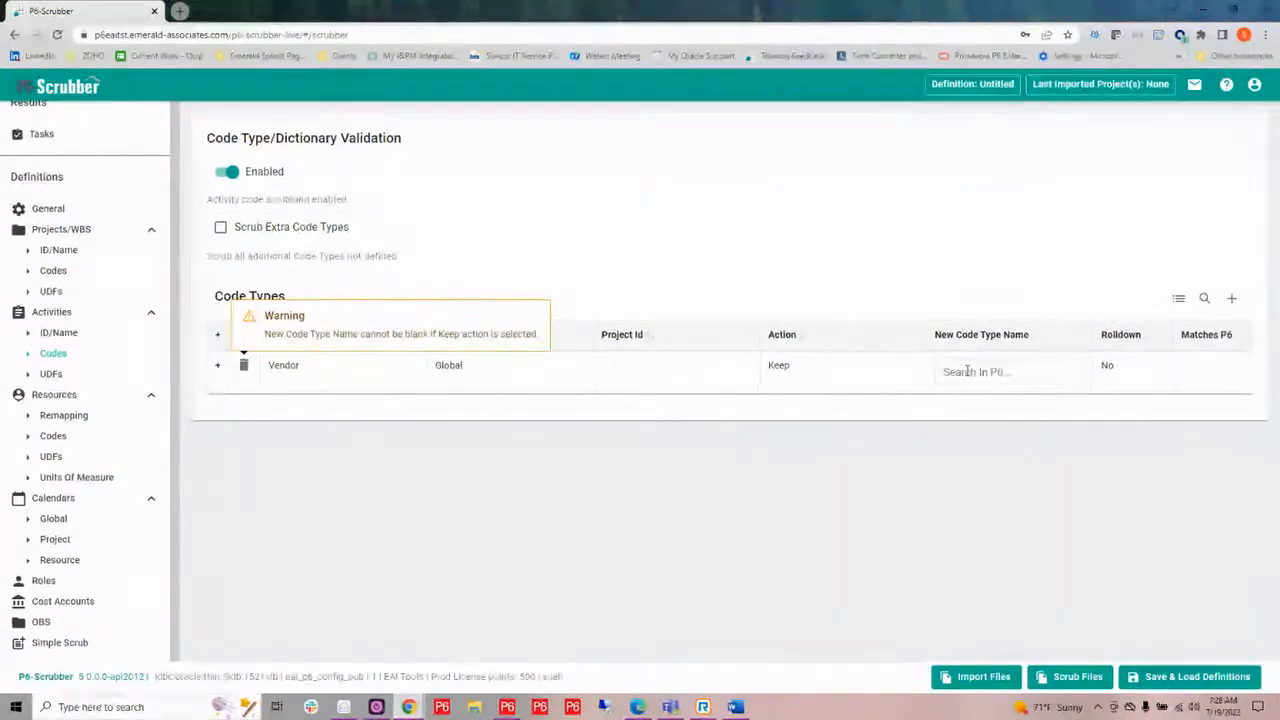
pyautogui.click(969, 372)
pyautogui.write('ven')
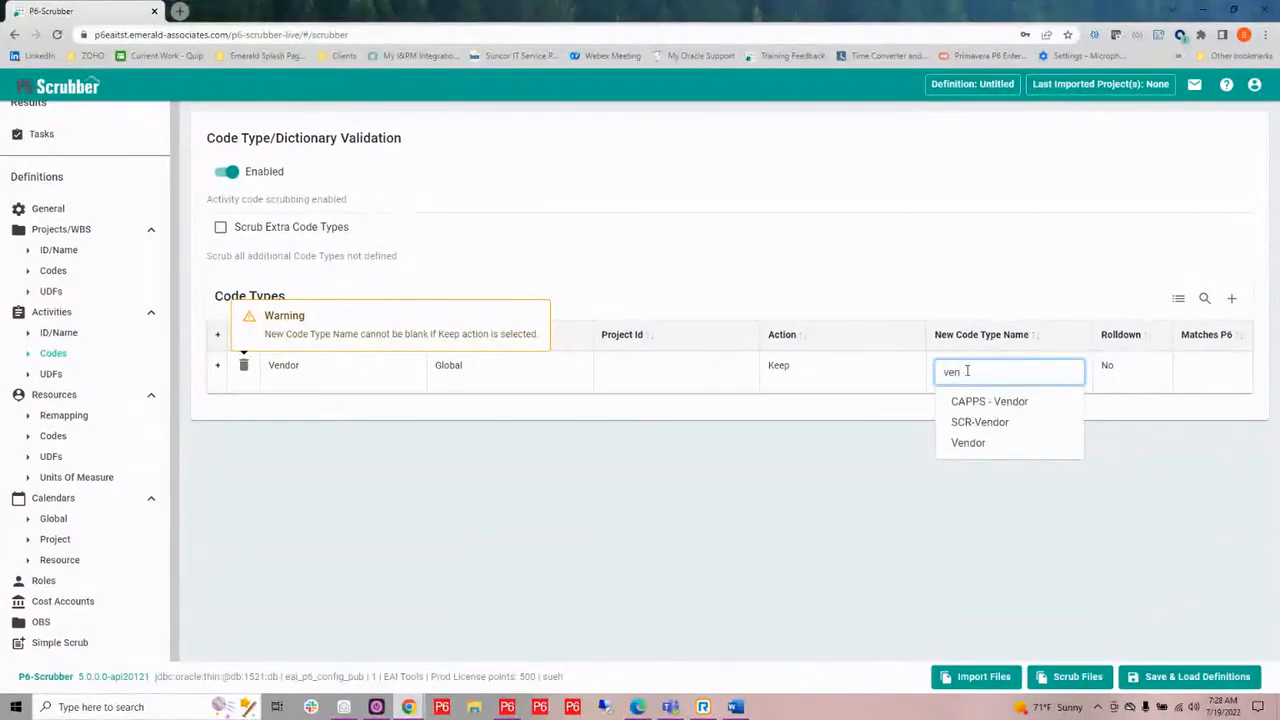
pyautogui.click(968, 444)
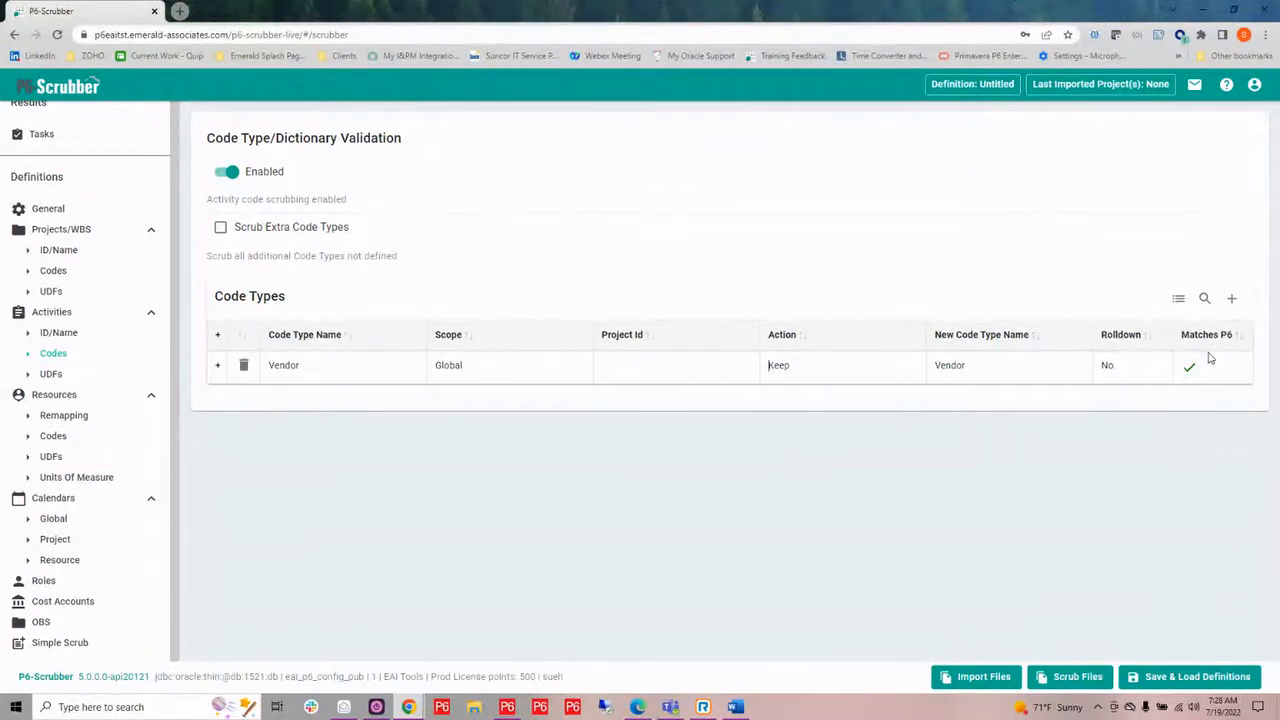
pyautogui.click(1105, 366)
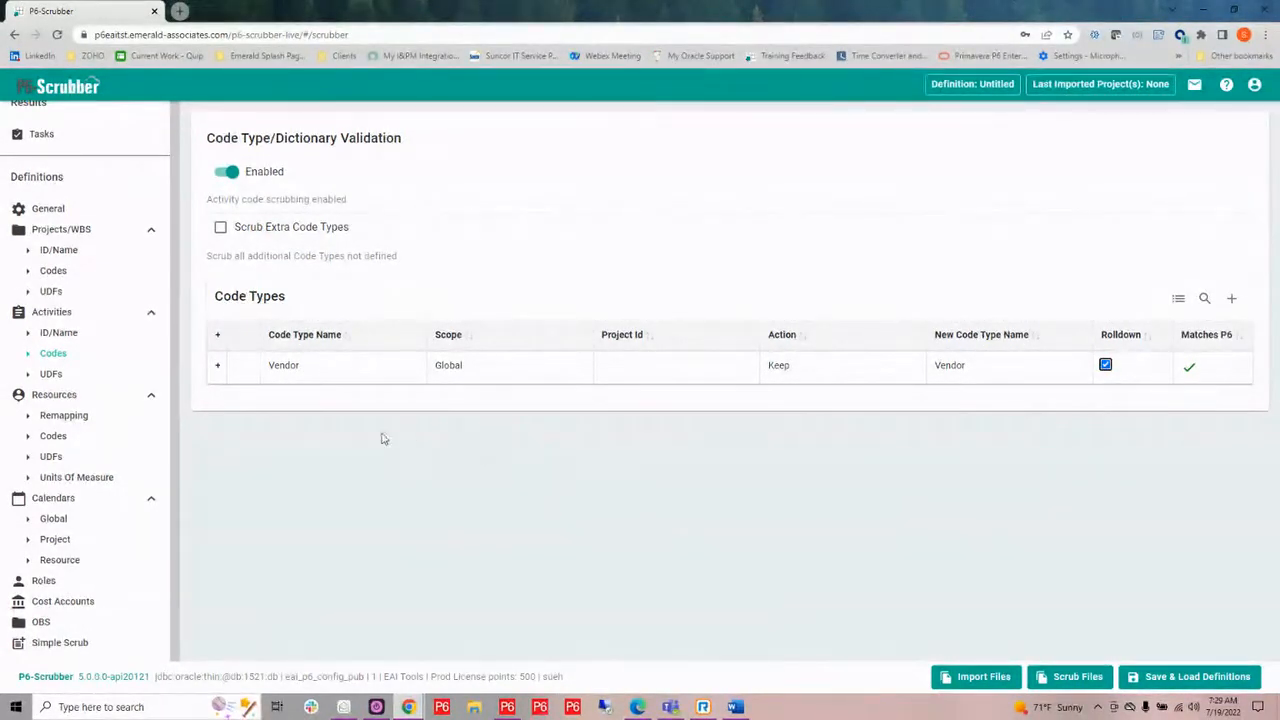
# Expand the Vendor code type and open the bulk edit of its code value dictionary.
pyautogui.click(219, 366)
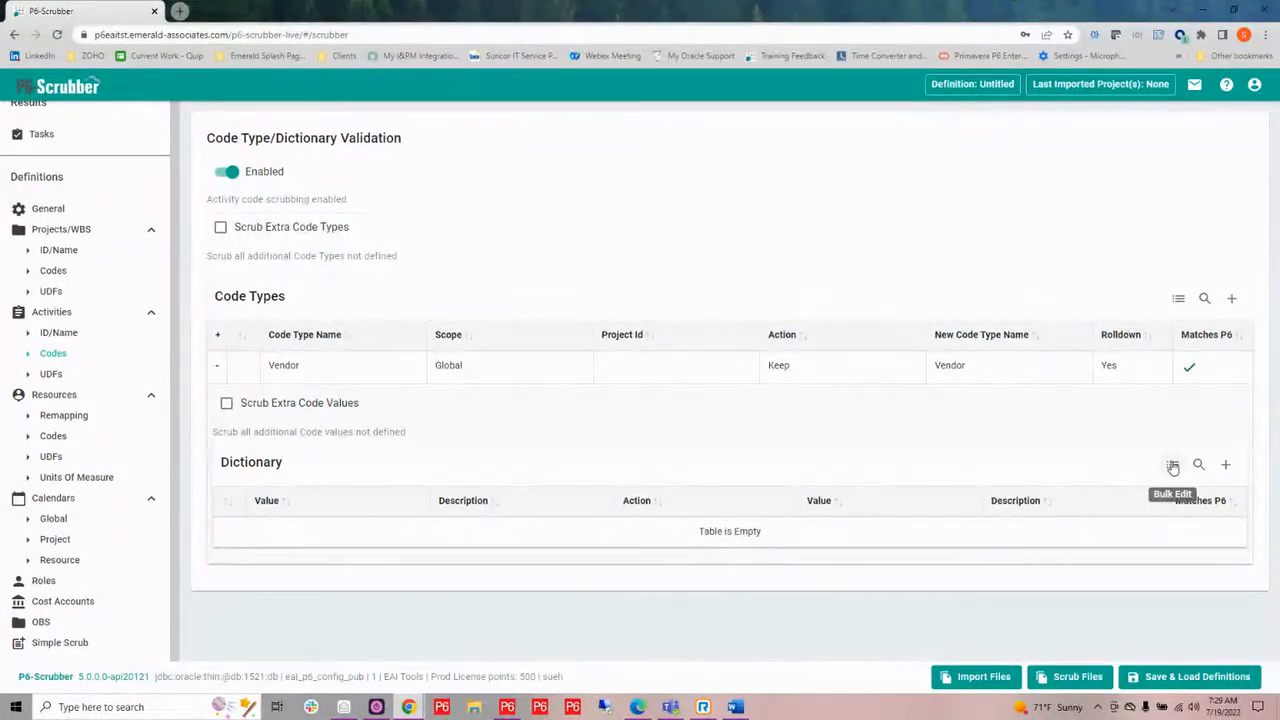
pyautogui.click(1173, 467)
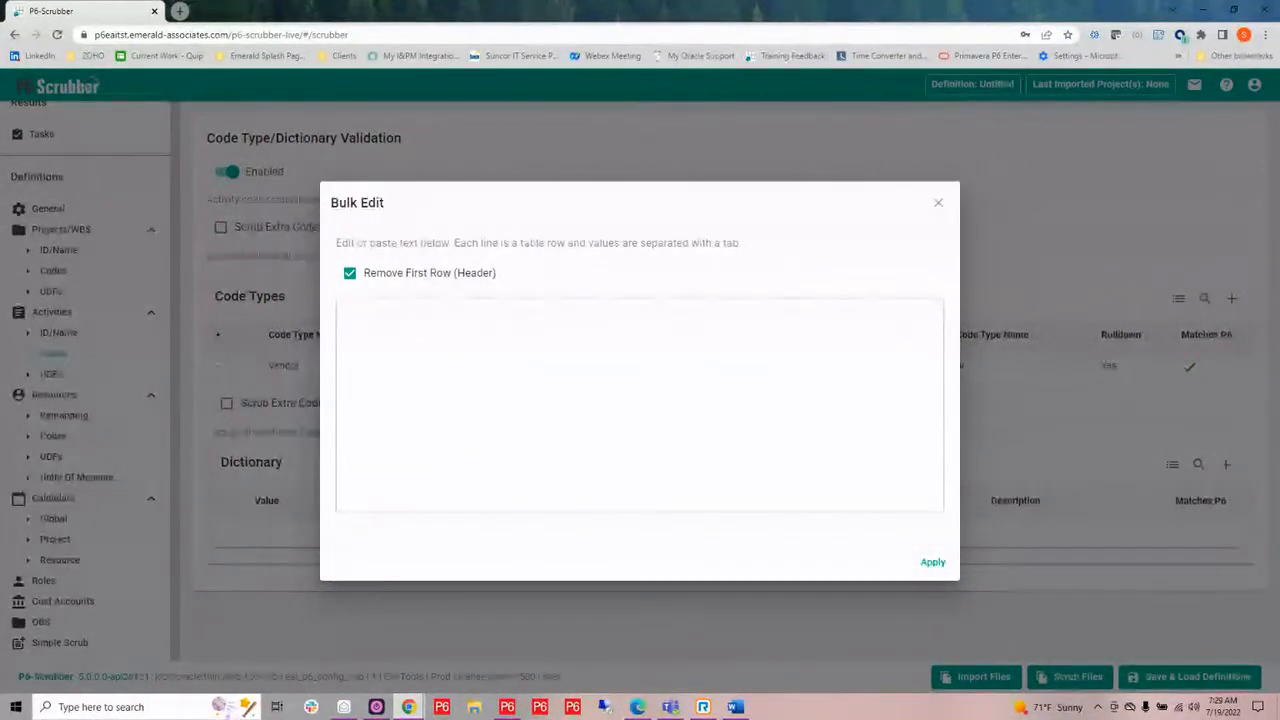
pyautogui.click(506, 343)
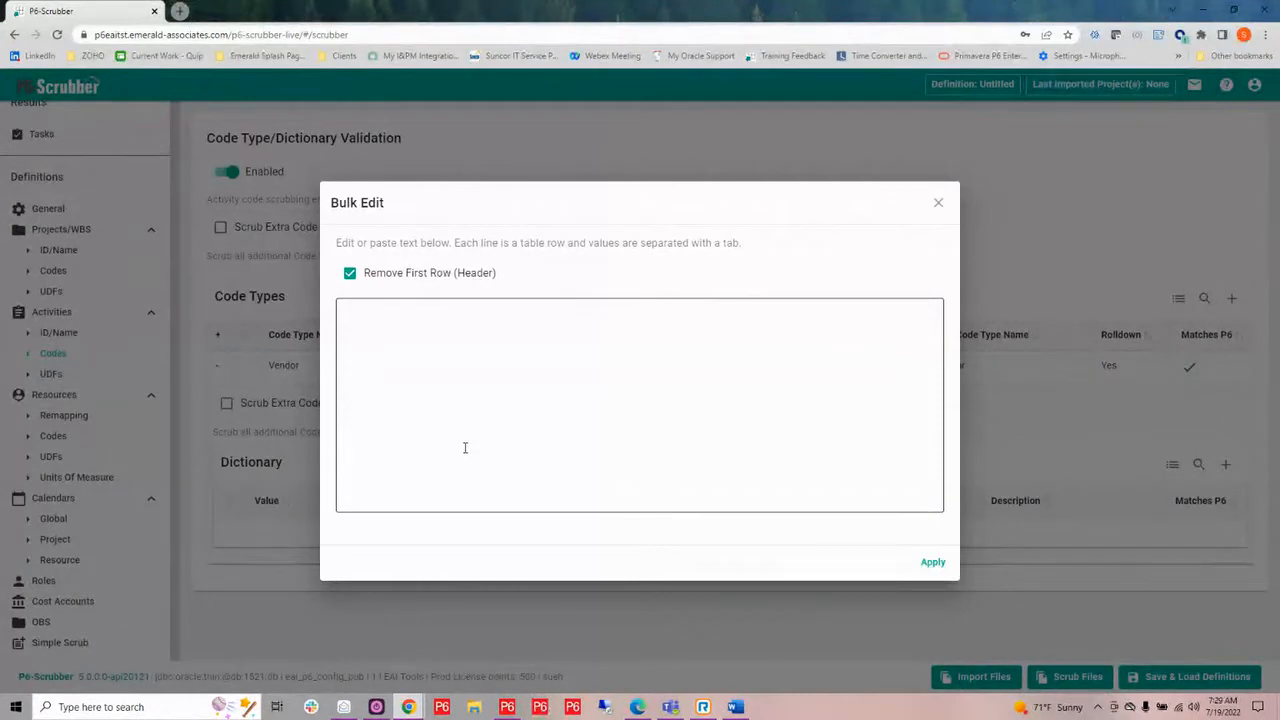
# Switch to P6 Professional and log in to the EAI Test database, re-entering the account password.
pyautogui.click(507, 707)
pyautogui.click(712, 396)
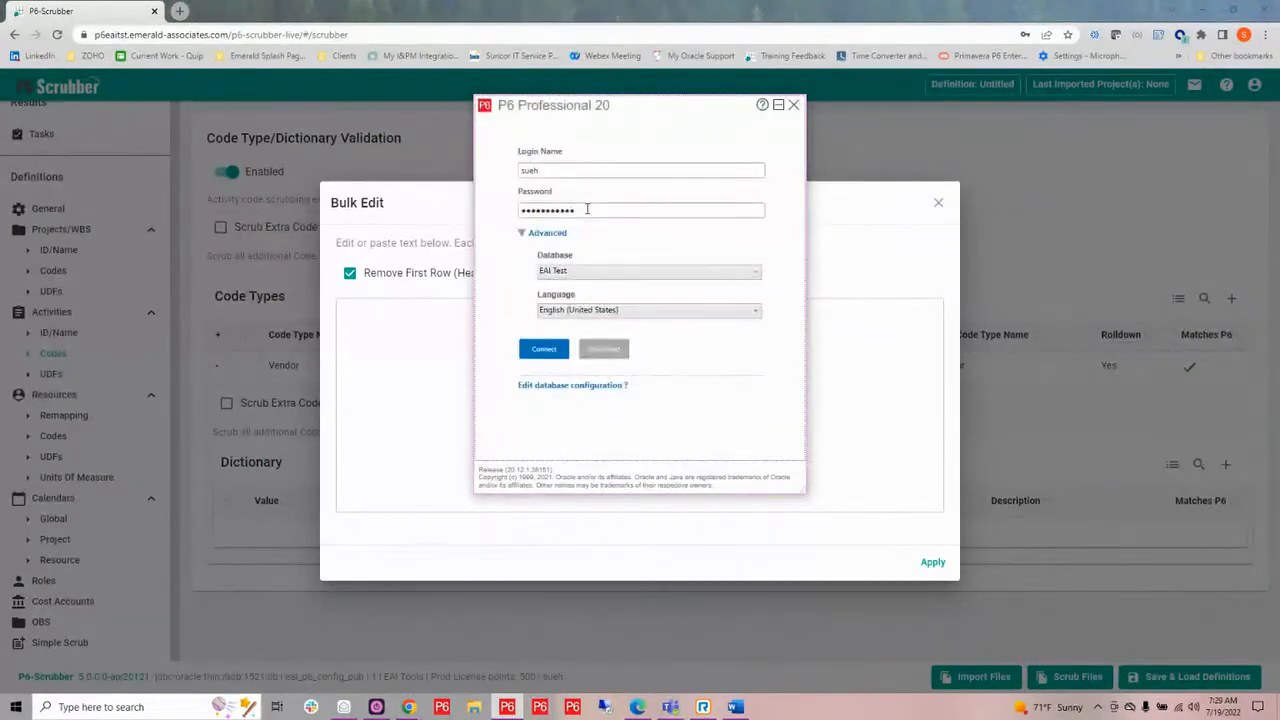
pyautogui.press('Return')
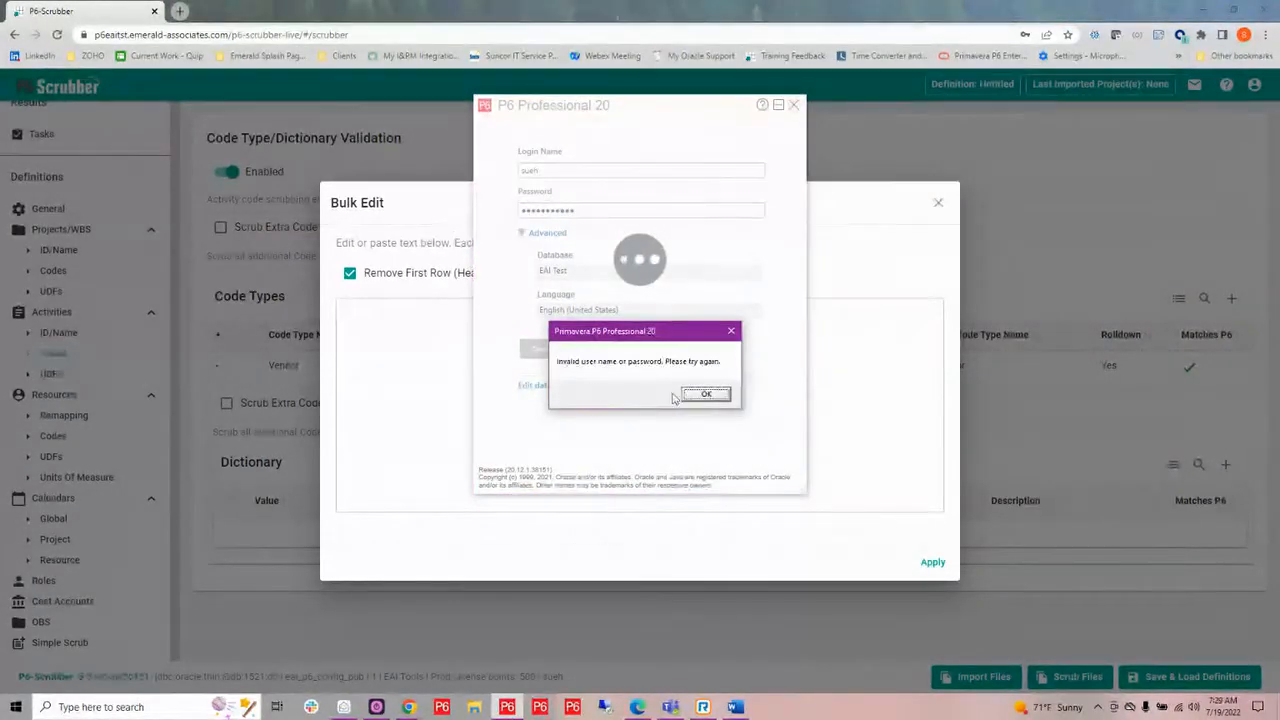
pyautogui.click(700, 394)
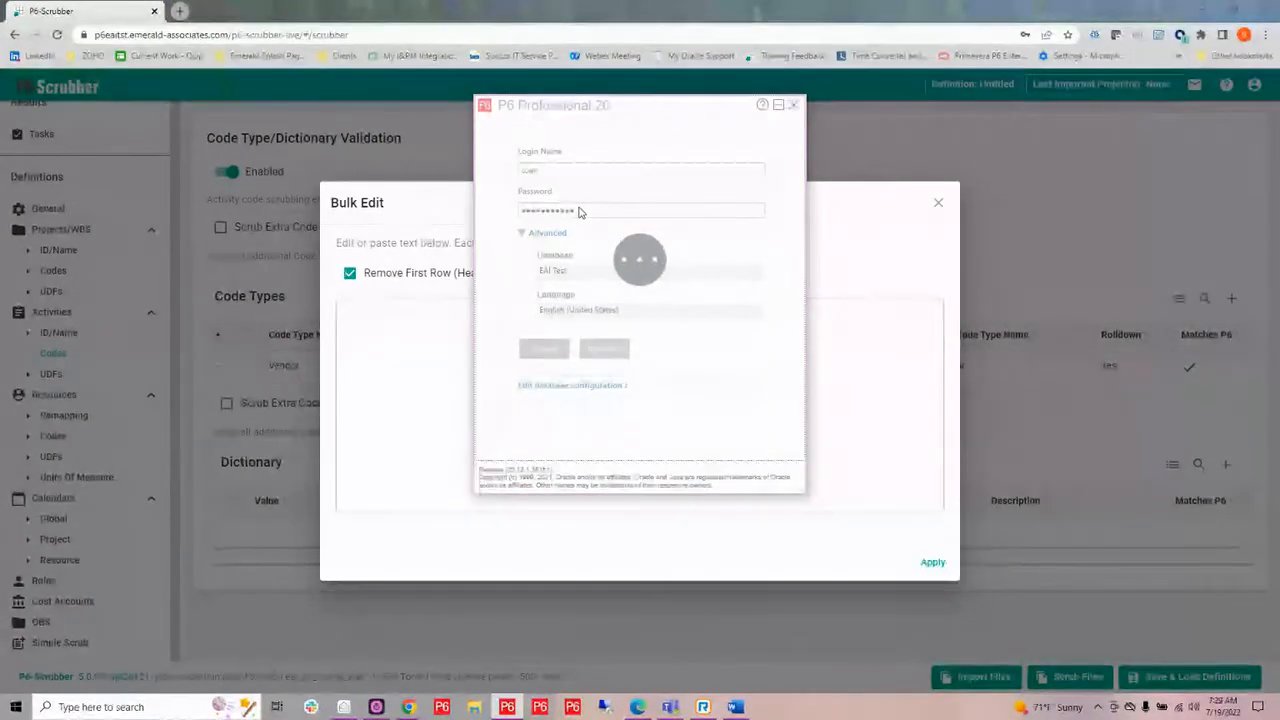
pyautogui.moveTo(580, 211); pyautogui.dragTo(510, 210)
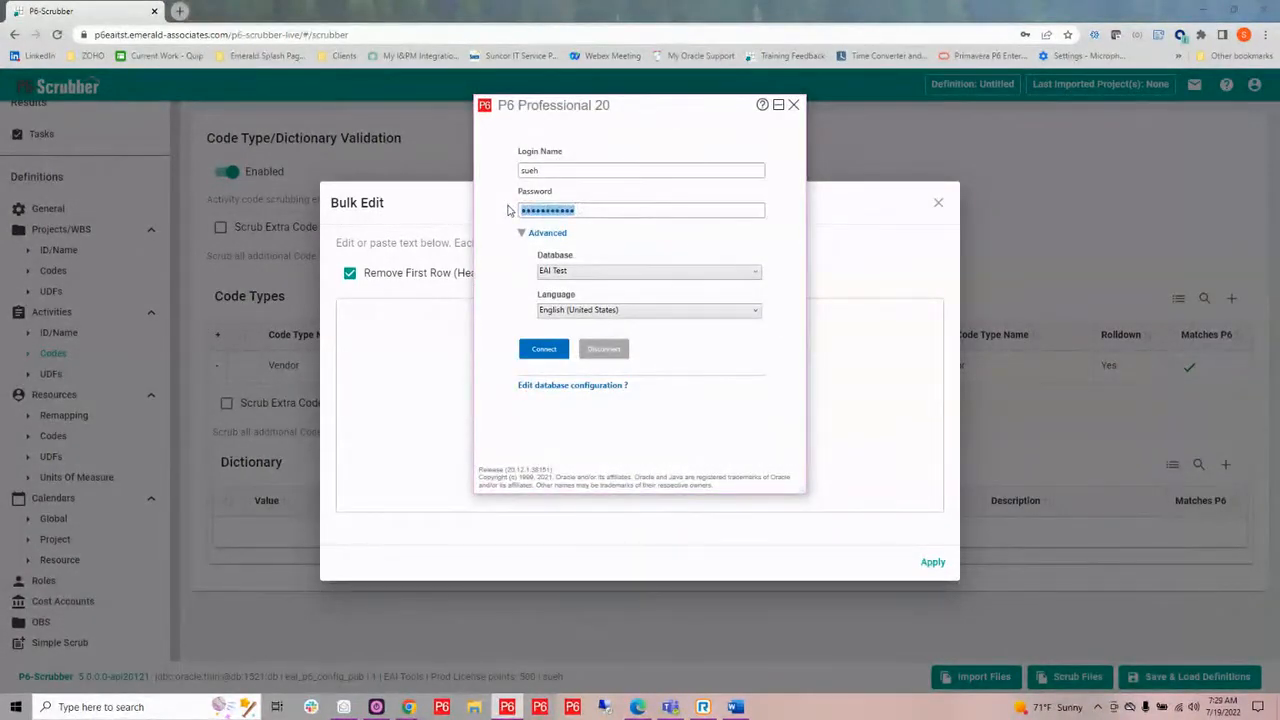
pyautogui.write('s••••••••')
pyautogui.click(545, 352)
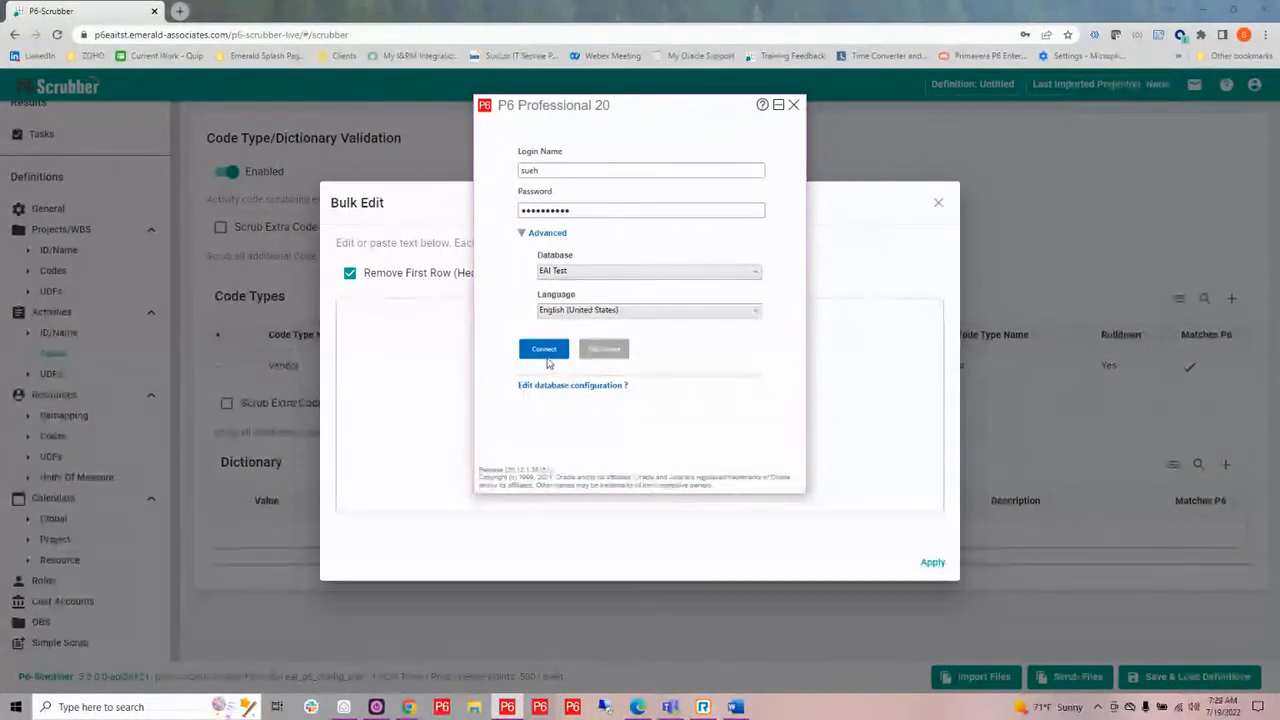
# Close the empty dictionary bulk edit in P6-Scrubber without applying anything.
pyautogui.click(881, 398)
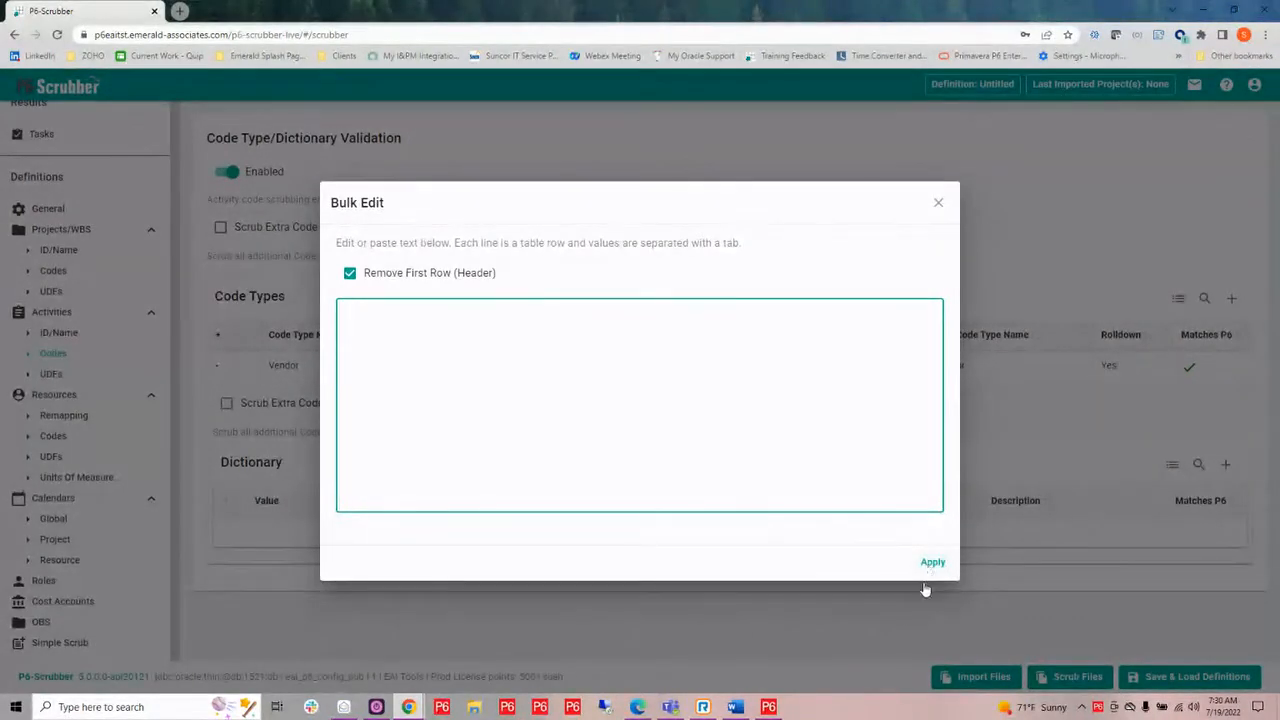
pyautogui.moveTo(769, 709)
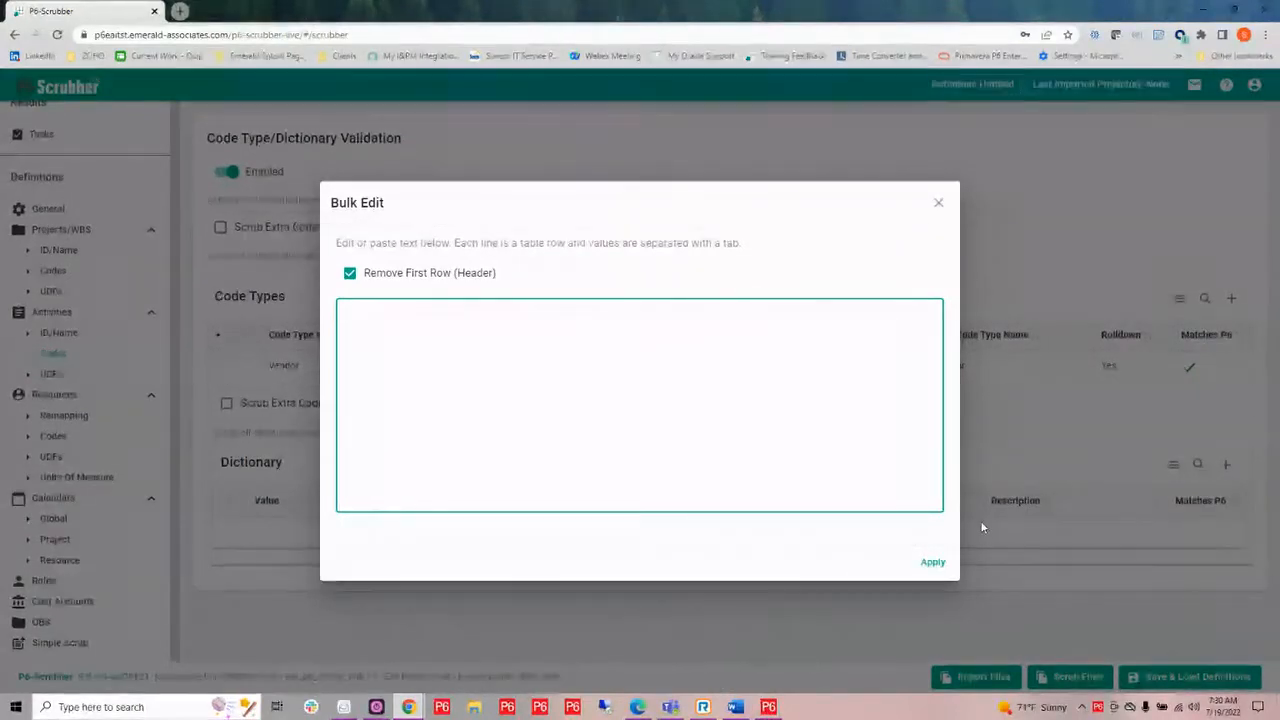
pyautogui.click(938, 204)
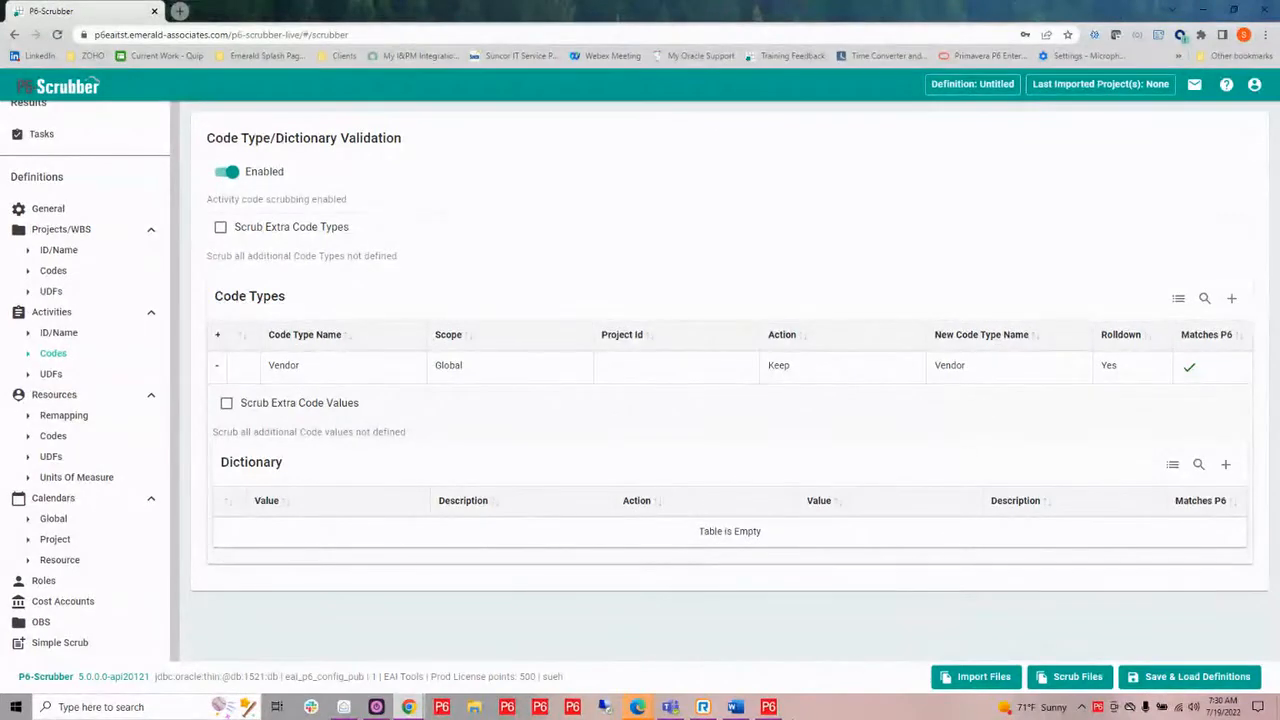
# In P6 Professional, open the global activity codes for Vendor and filter the list to show all values.
pyautogui.click(768, 708)
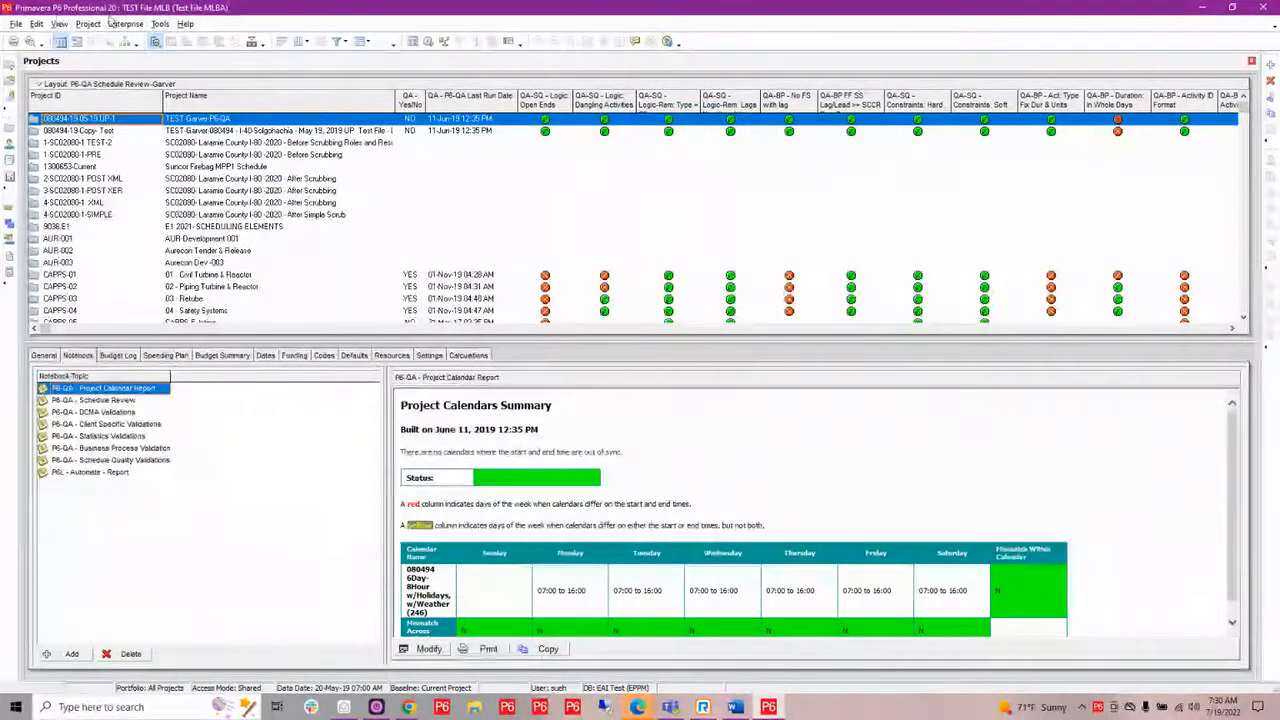
pyautogui.click(125, 23)
pyautogui.click(145, 105)
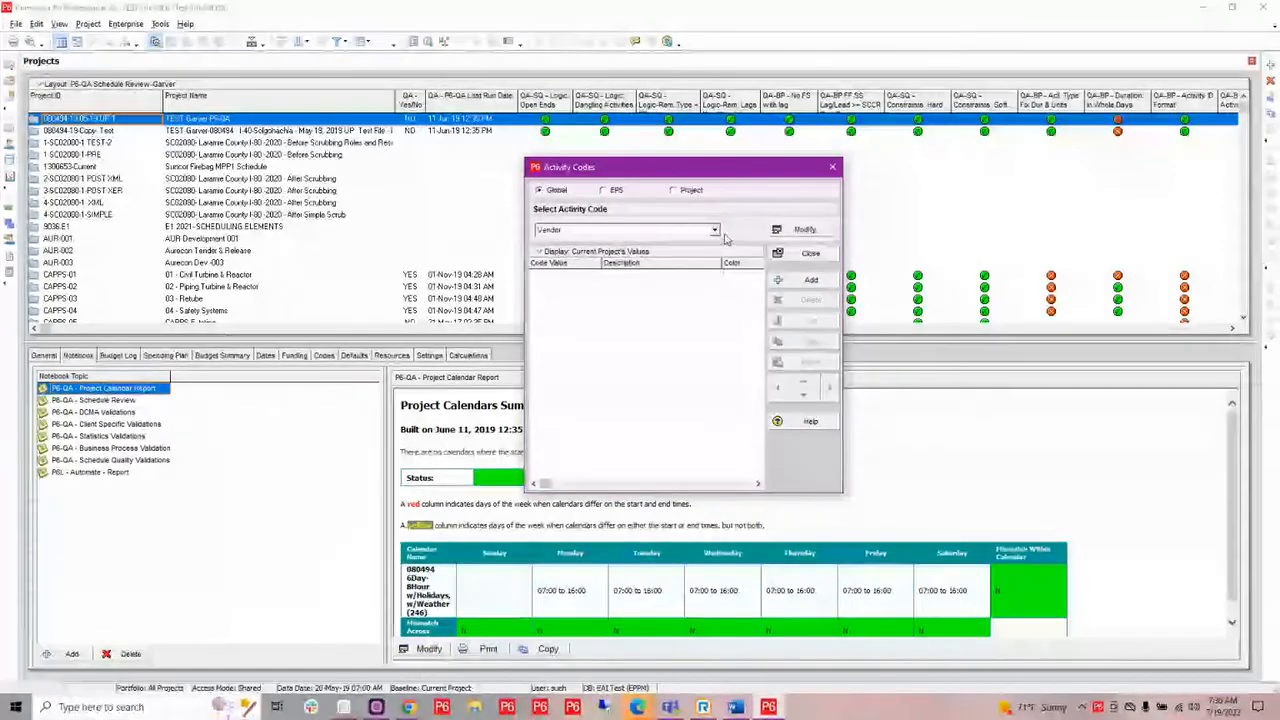
pyautogui.click(595, 251)
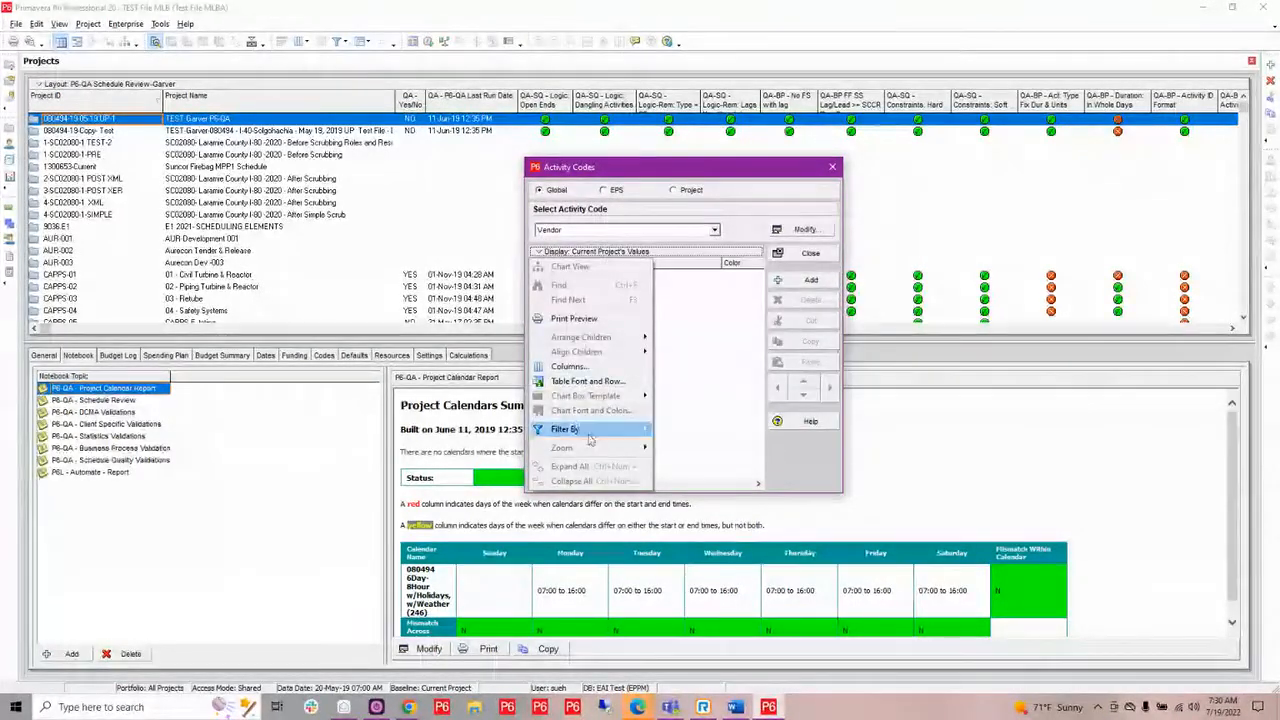
pyautogui.moveTo(575, 429)
pyautogui.click(690, 444)
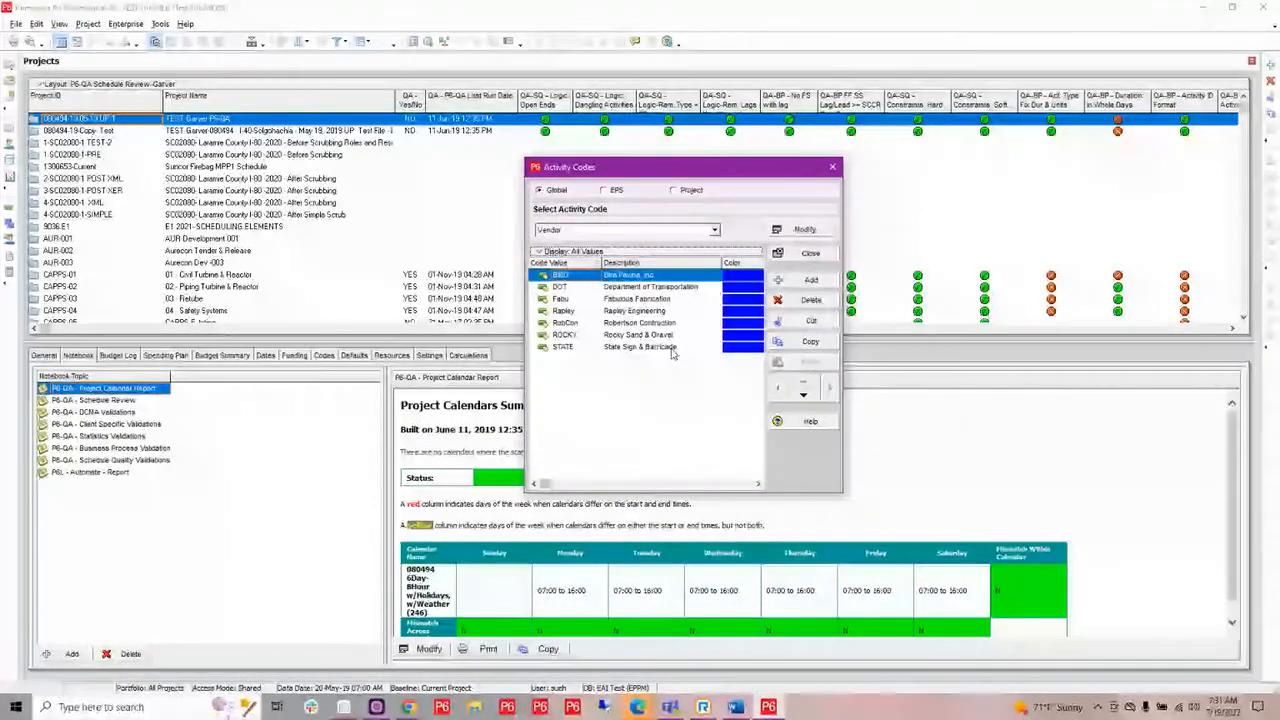
# Copy all Vendor code values in the list, from BIRD through STATE.
pyautogui.keyDown('shift'); pyautogui.click(672, 347); pyautogui.keyUp('shift')
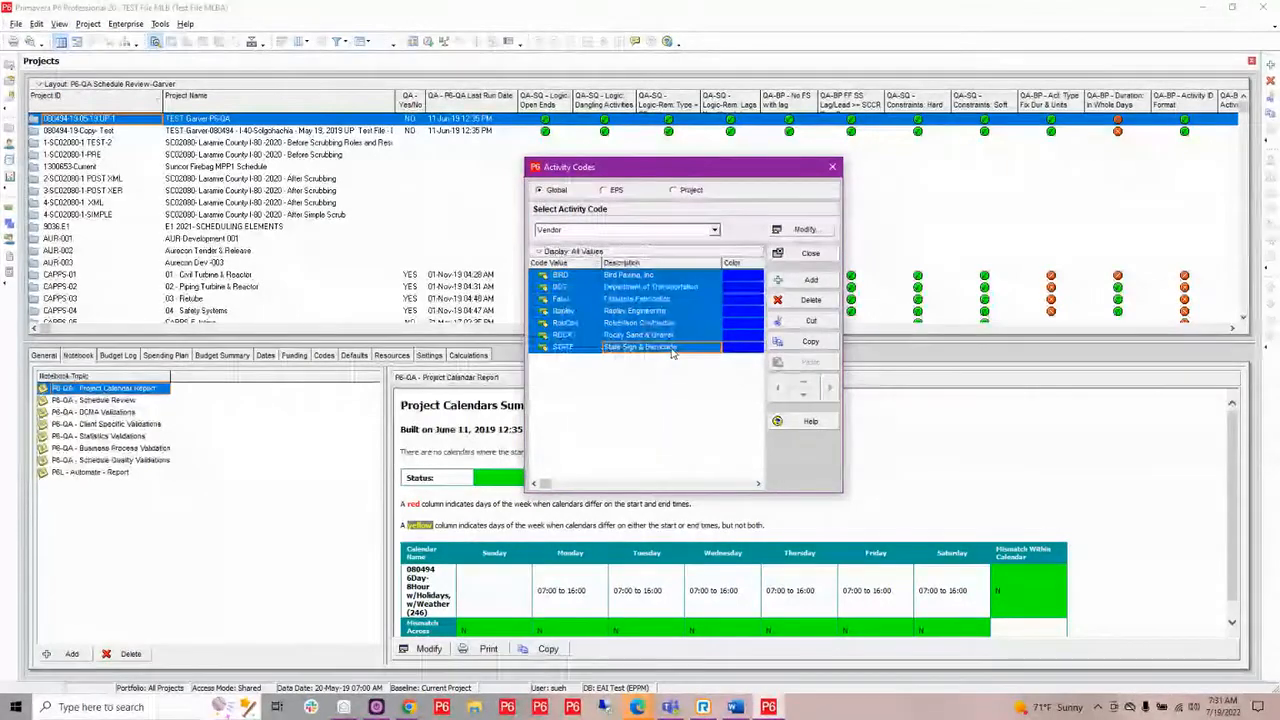
pyautogui.rightClick(676, 298)
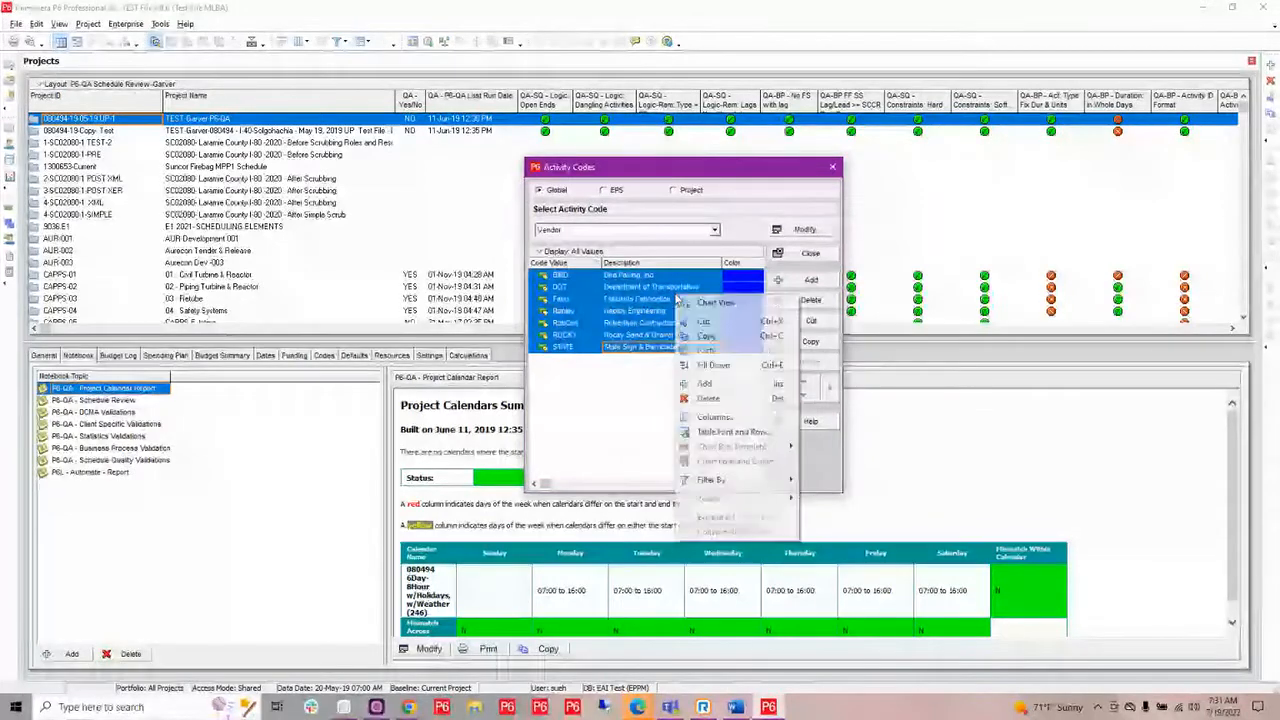
pyautogui.click(708, 338)
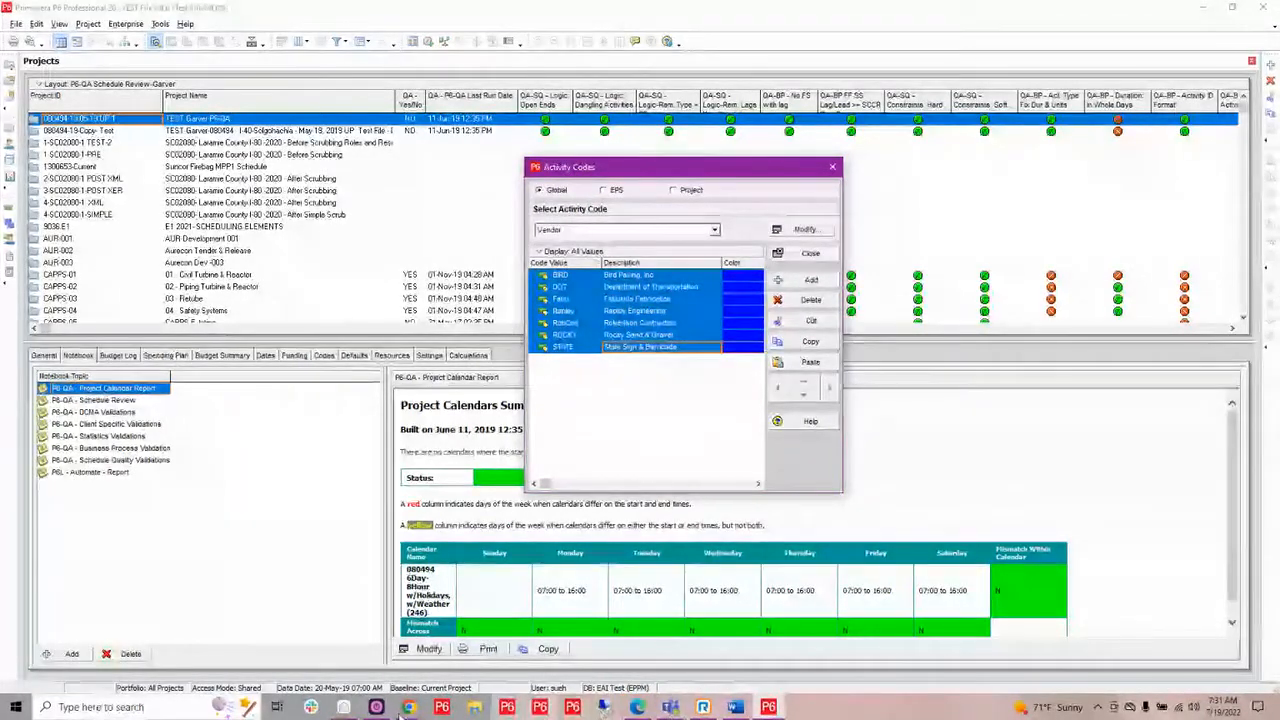
# Return to P6-Scrubber and paste the copied code values into the bulk edit of the Vendor dictionary.
pyautogui.moveTo(410, 707)
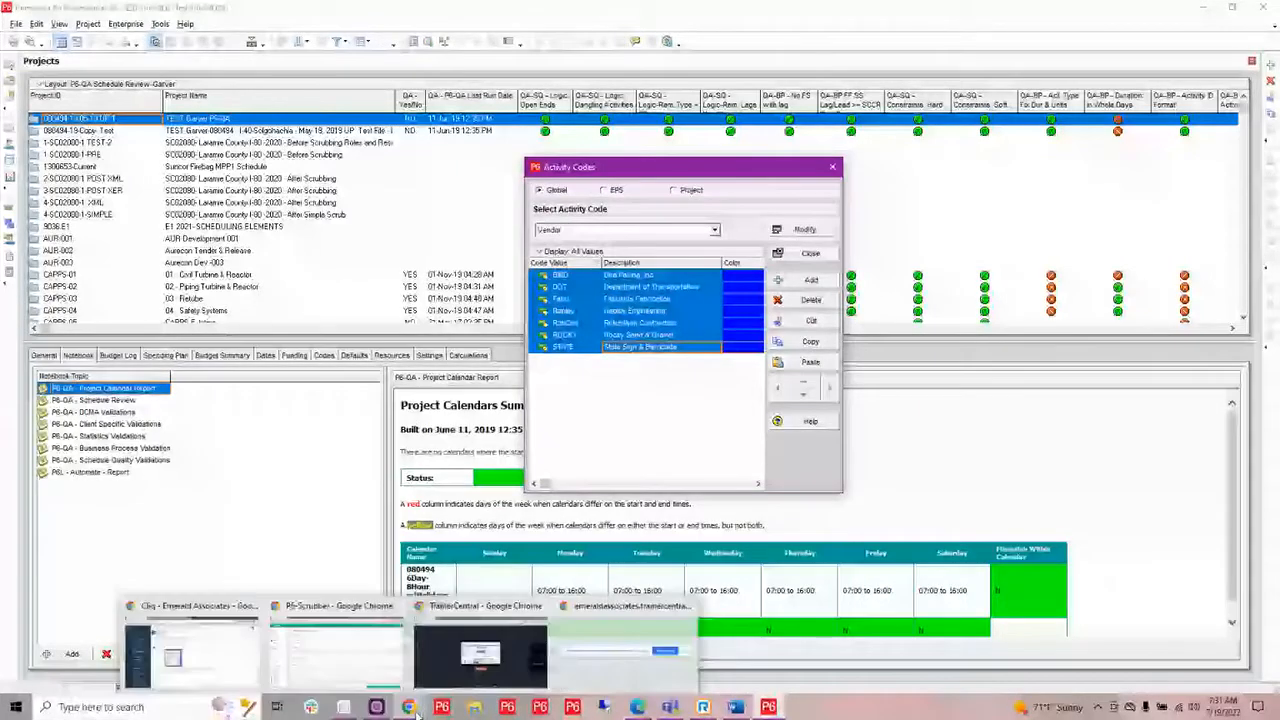
pyautogui.click(370, 656)
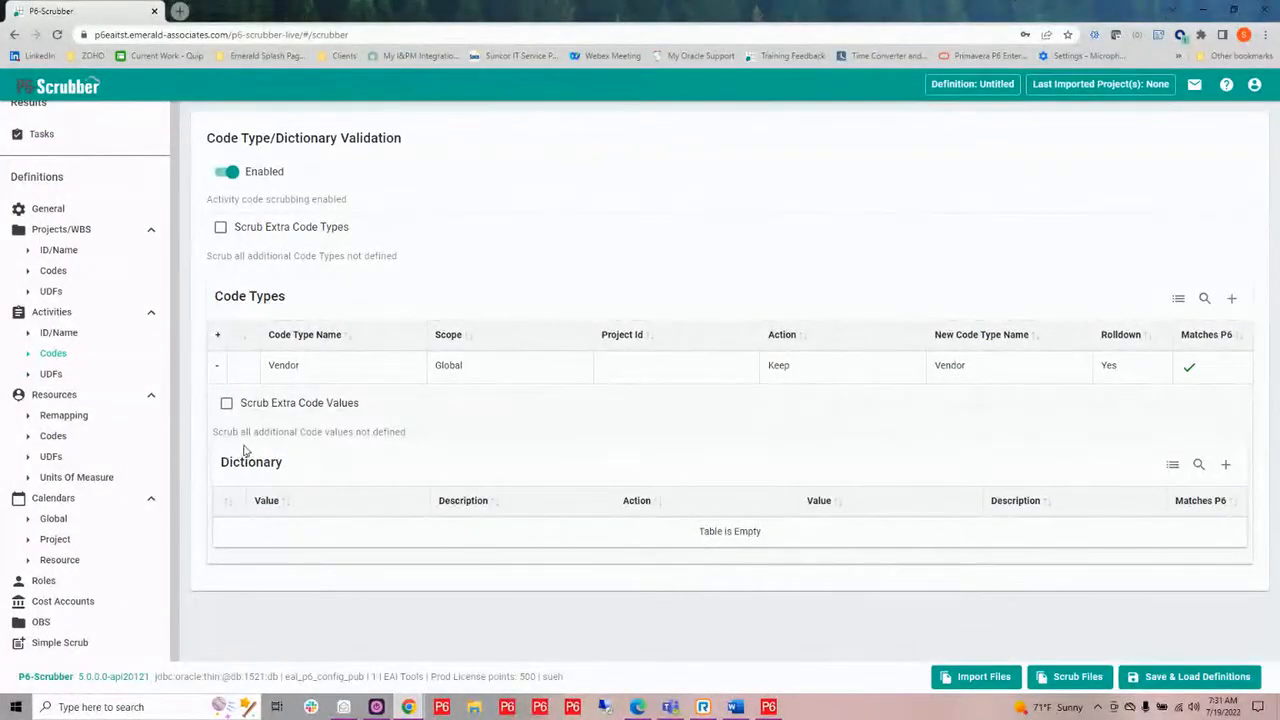
pyautogui.click(1172, 465)
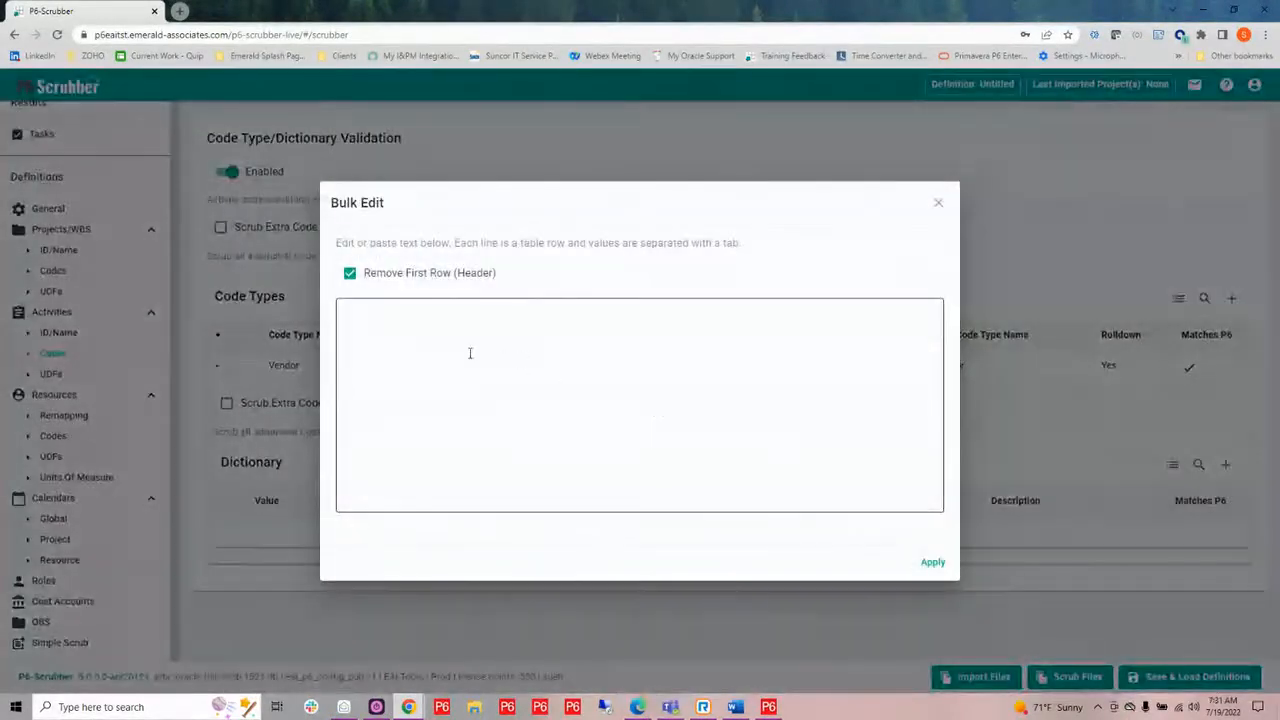
pyautogui.click(432, 339)
pyautogui.write('Code Value\tDescription\tColor BIRD\tBird Paving, Inc.\t0000FF DOT\tDepartment of Transportation\t0000FF Fabu\tFabulous Fabrication\t0000FF Rapley\tRapley Engineering\t0000FF RobCon\tRobertson Contruction\t0000FF ROCKY\tRocky Sand & Gravel\t0000ff STATE\tState Sign & Barricade\t0000FF')
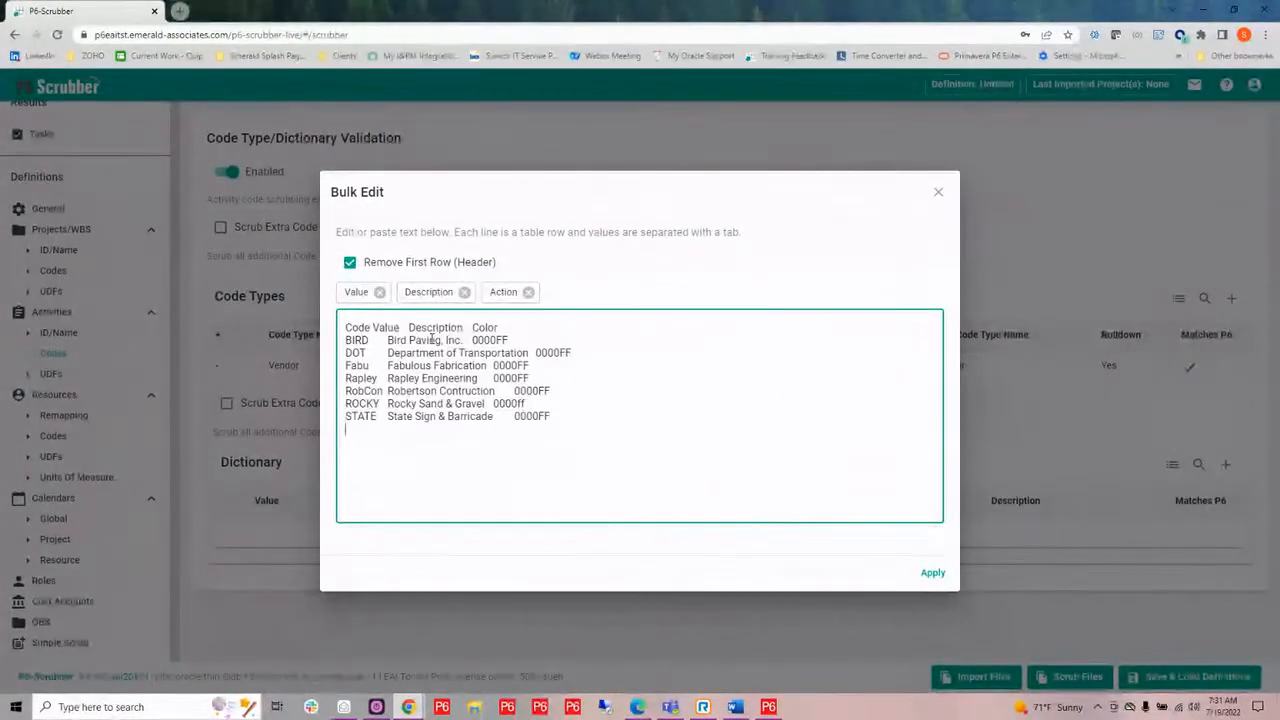
# Remove the Action column holding the pasted colour values and apply the bulk edit with the header row removed.
pyautogui.click(528, 293)
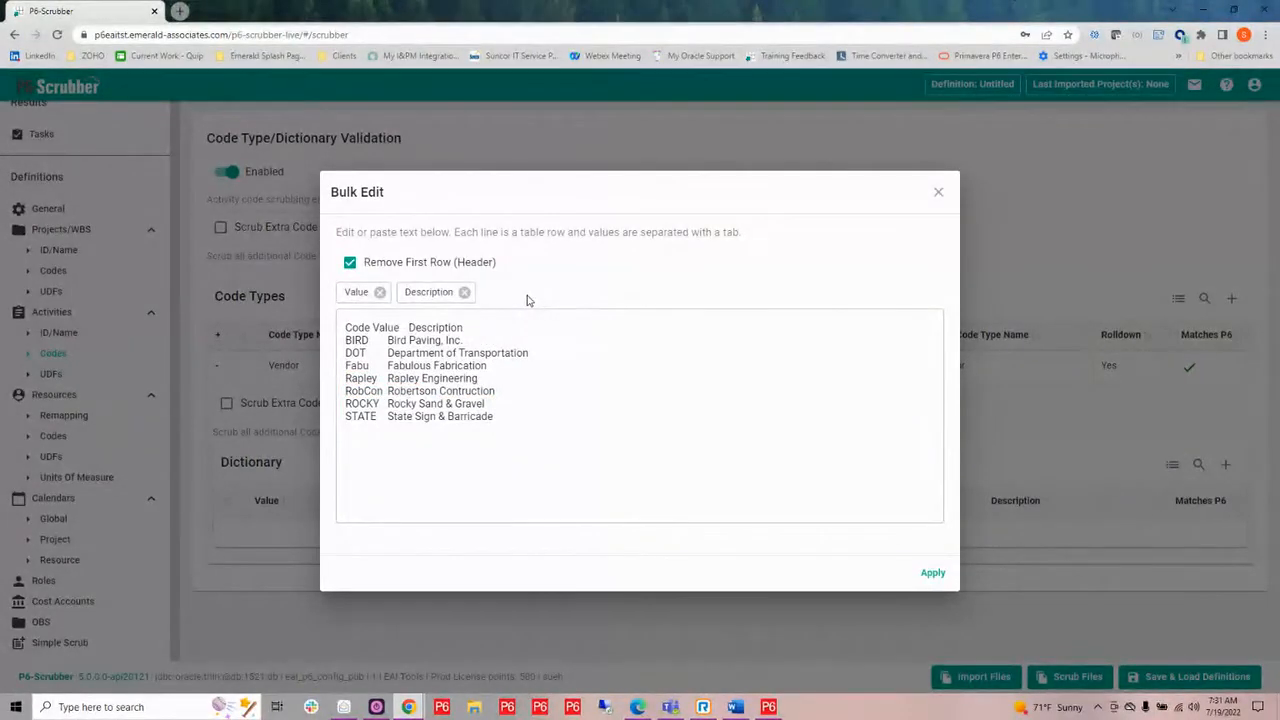
pyautogui.click(347, 327)
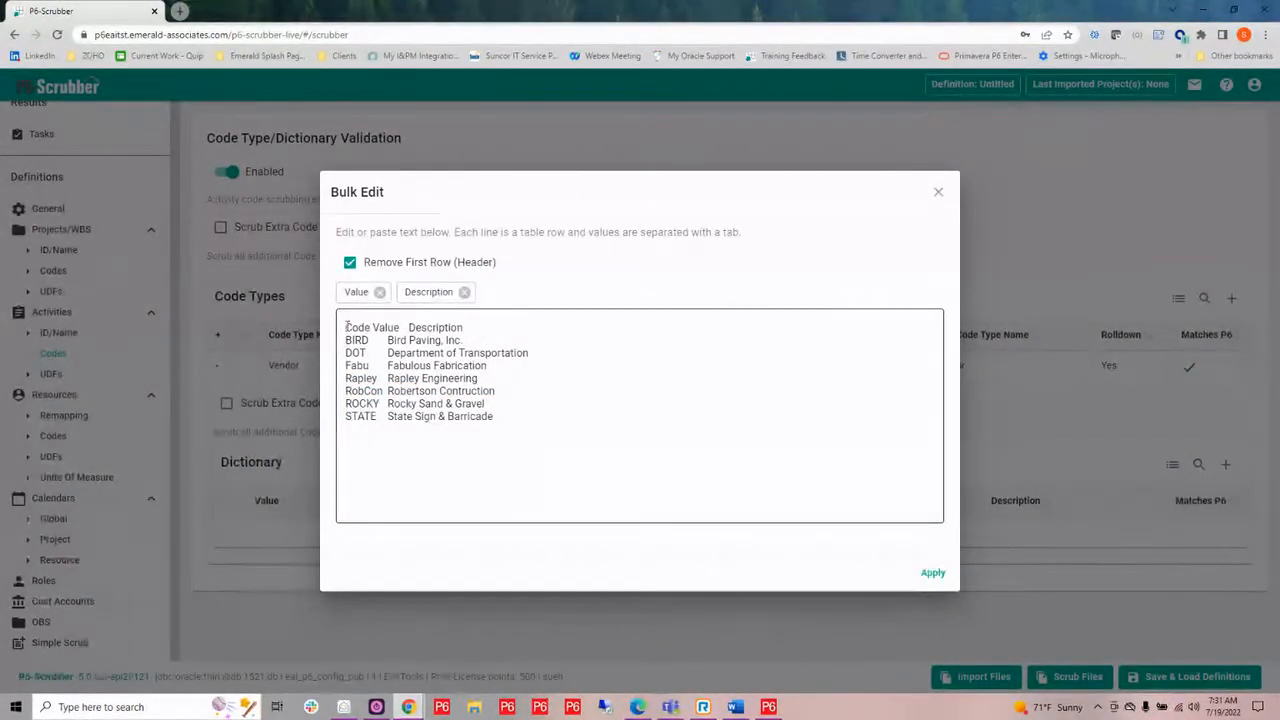
pyautogui.click(931, 576)
# Start a new scrubber definition and abandon the pending changes.
pyautogui.scroll(-1, 806, 480)
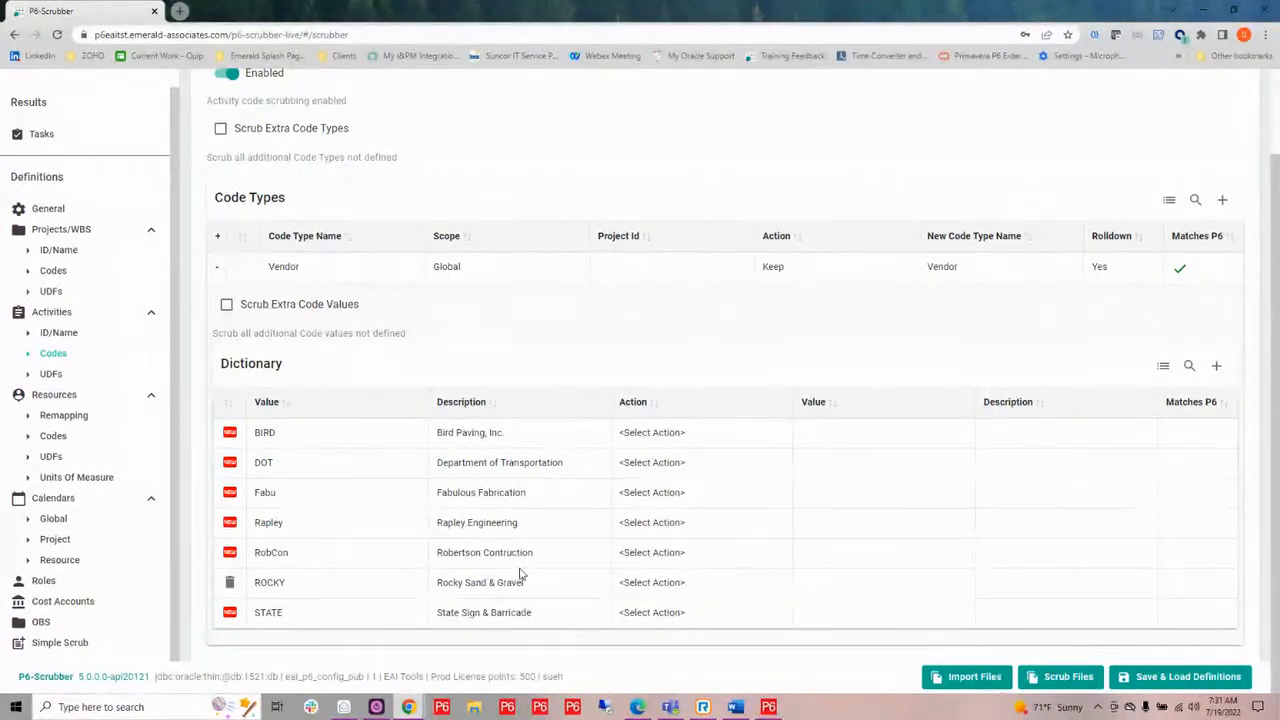
pyautogui.click(1140, 680)
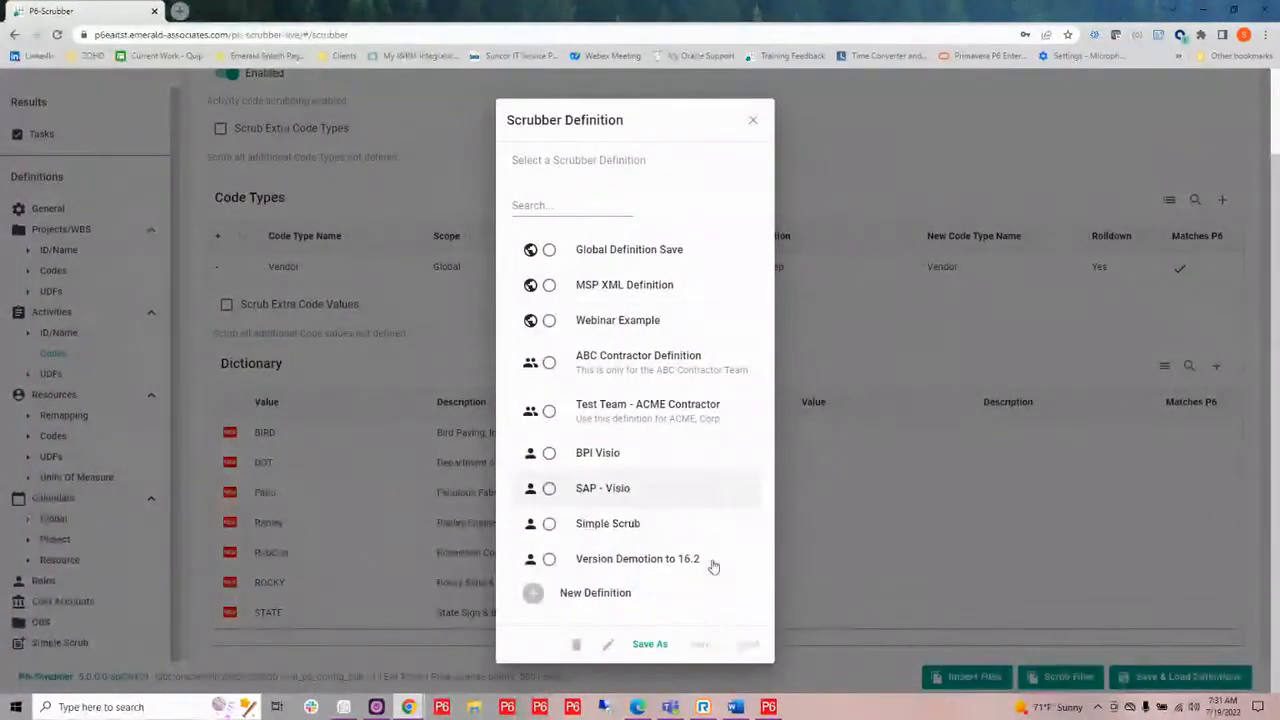
pyautogui.click(598, 596)
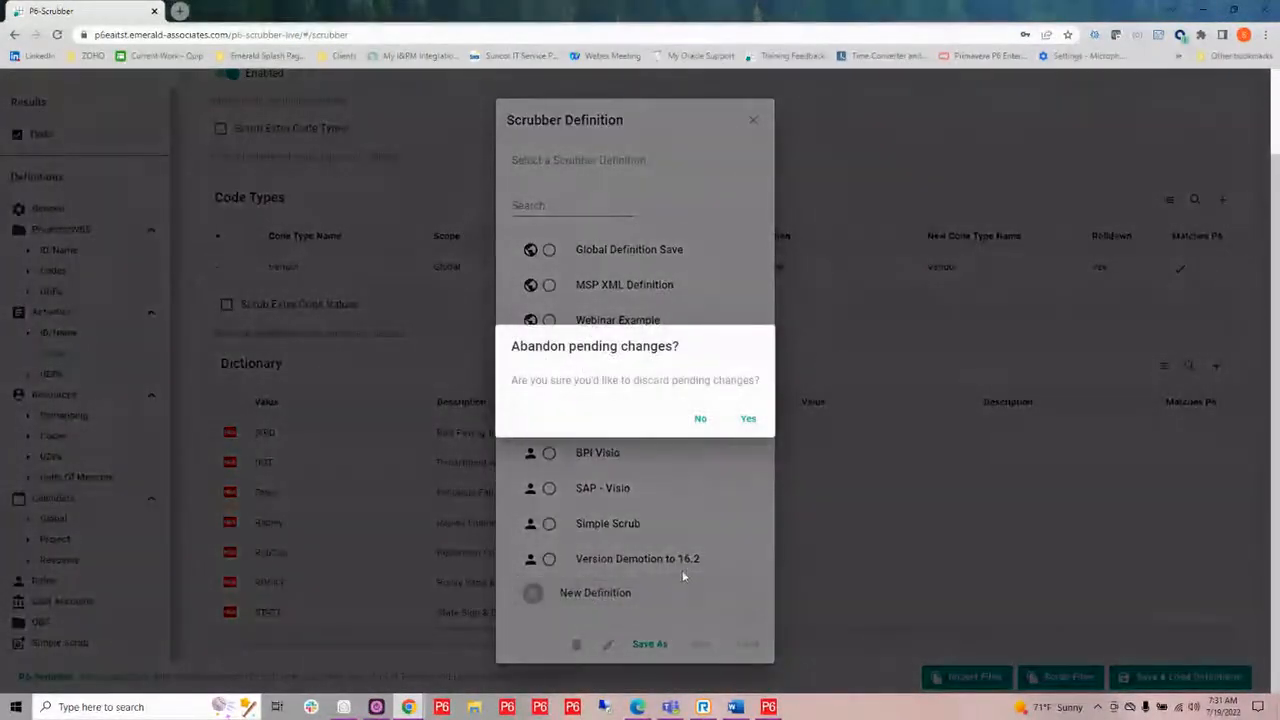
pyautogui.click(748, 420)
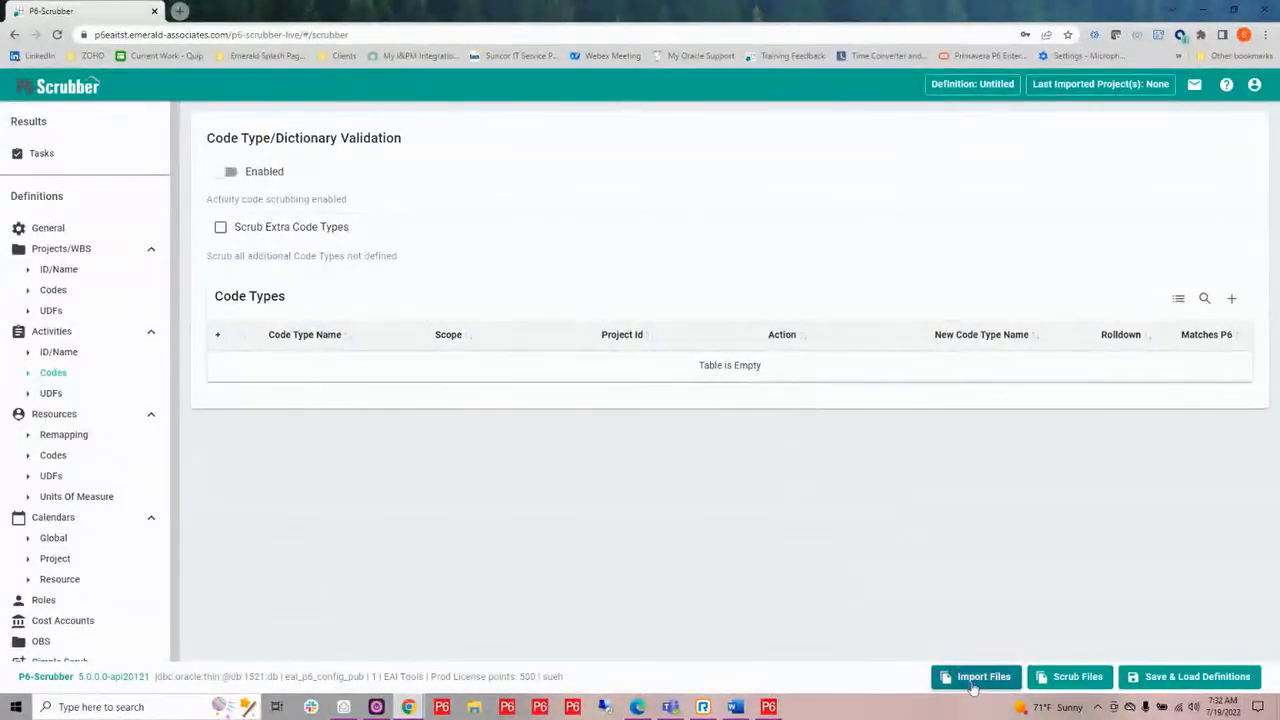
# Import the P6 file SC02080-1-PRE-Master into the definition and apply the reviewed imports.
pyautogui.click(973, 683)
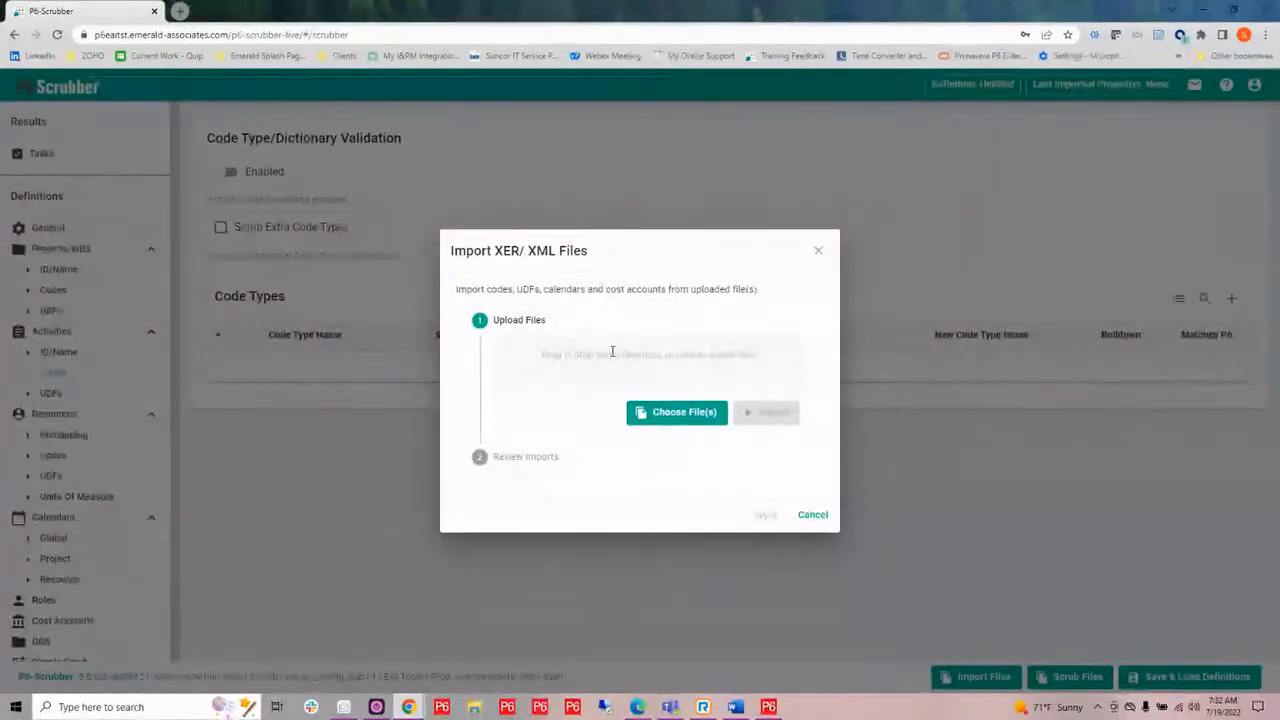
pyautogui.click(612, 352)
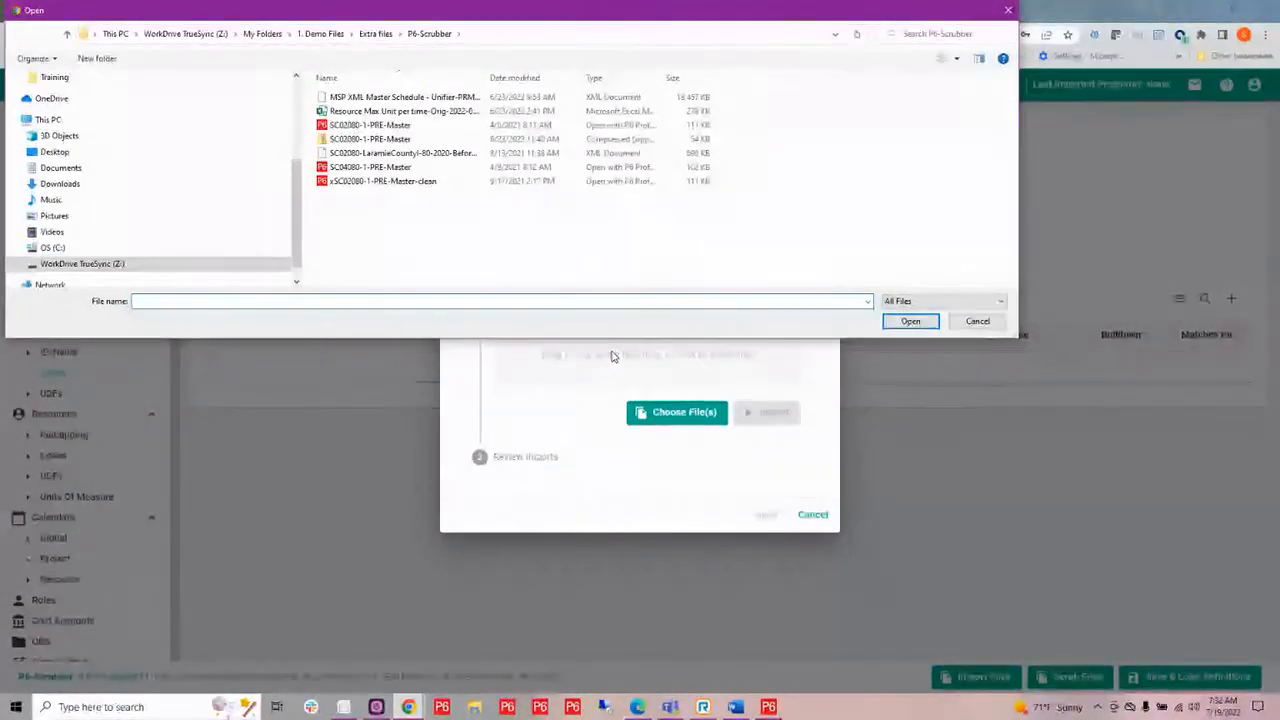
pyautogui.click(425, 125)
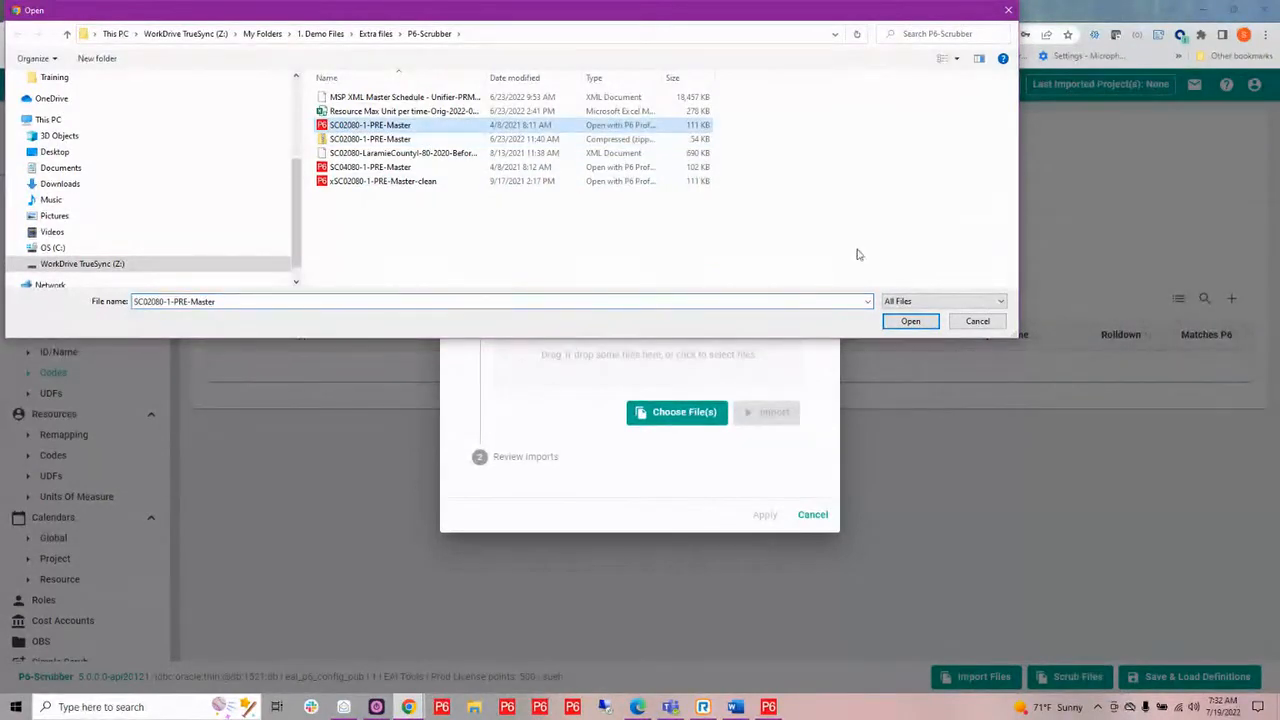
pyautogui.click(910, 322)
pyautogui.click(773, 420)
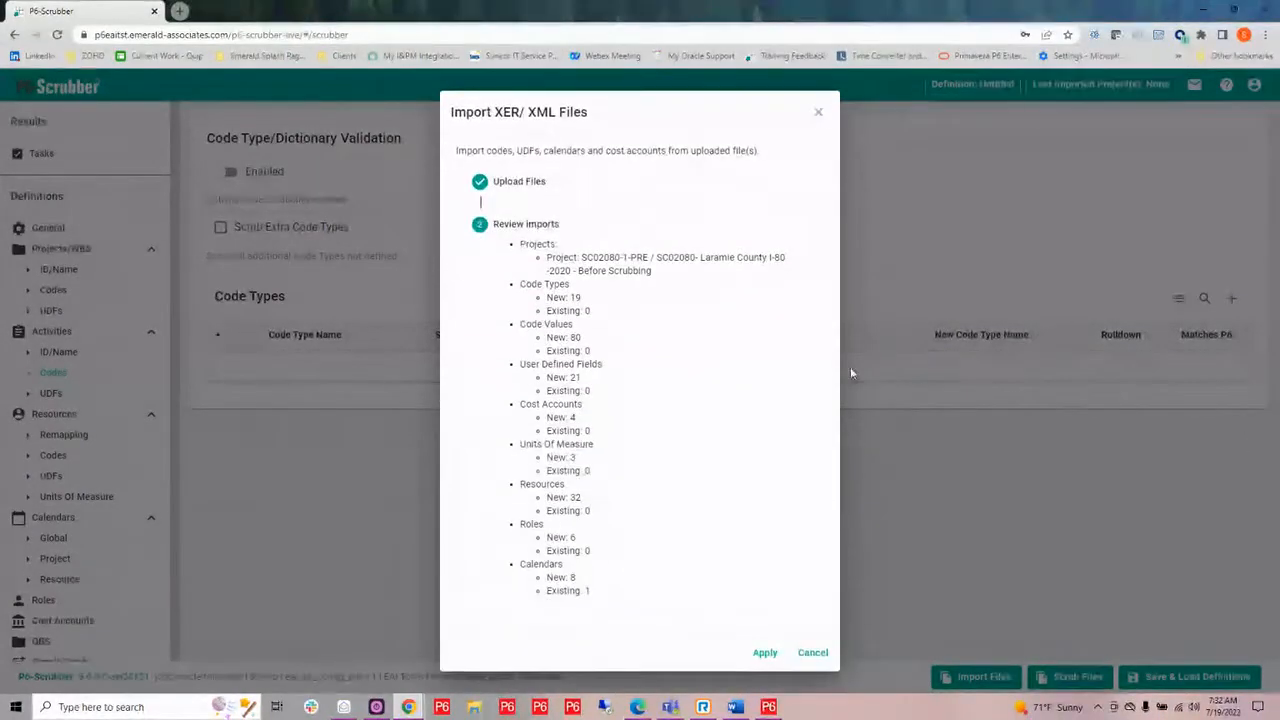
pyautogui.click(763, 654)
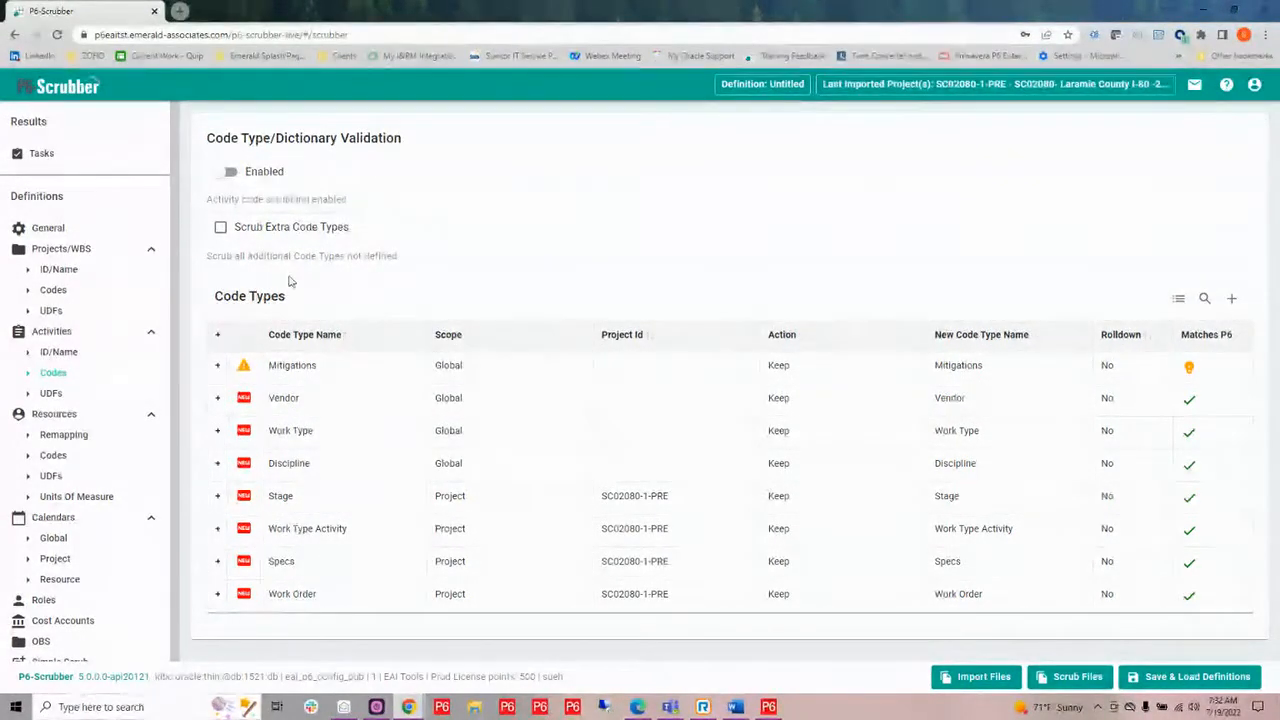
# Enable activity code type/dictionary validation and acknowledge the unmatched Mitigations code type as OK.
pyautogui.click(221, 179)
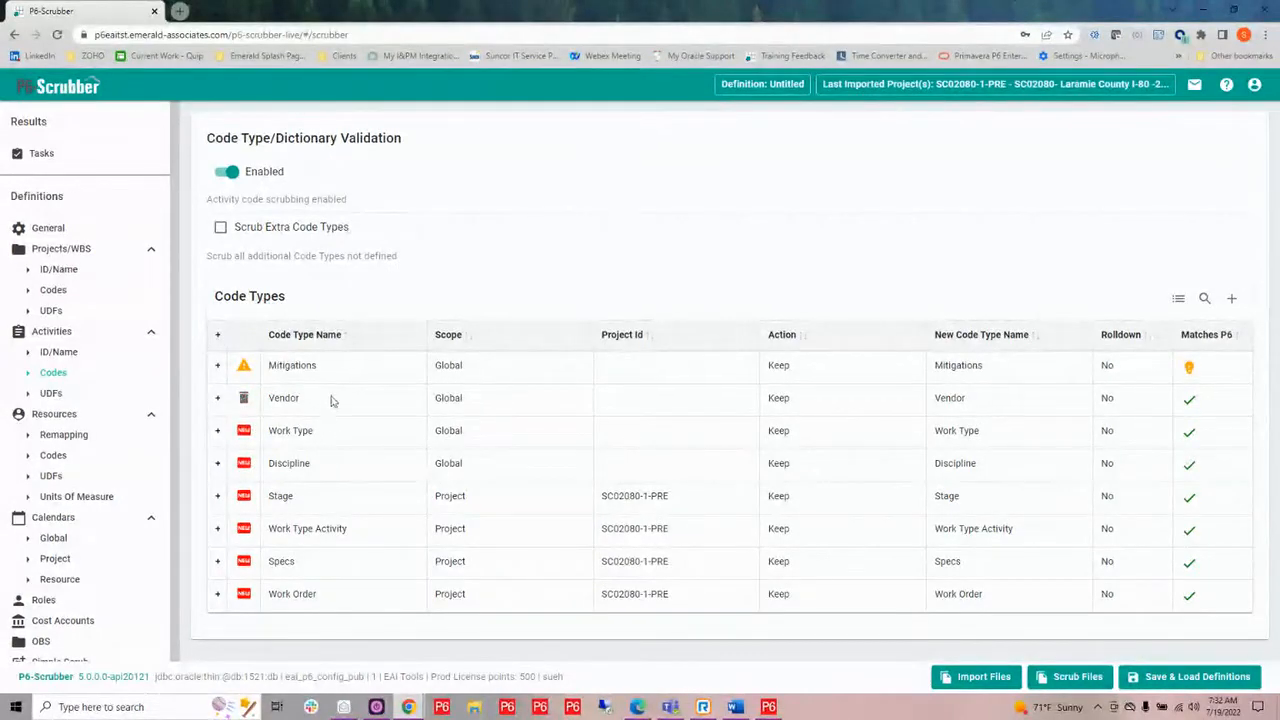
pyautogui.moveTo(289, 363)
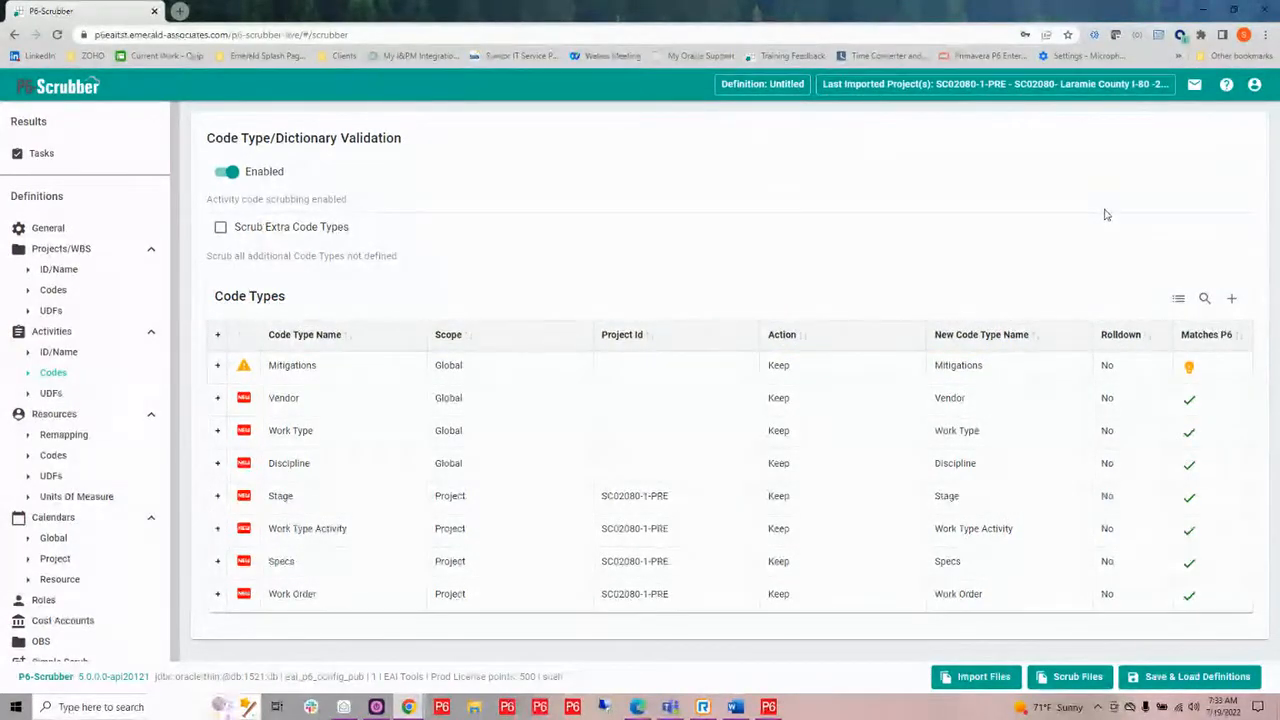
pyautogui.moveTo(1190, 370)
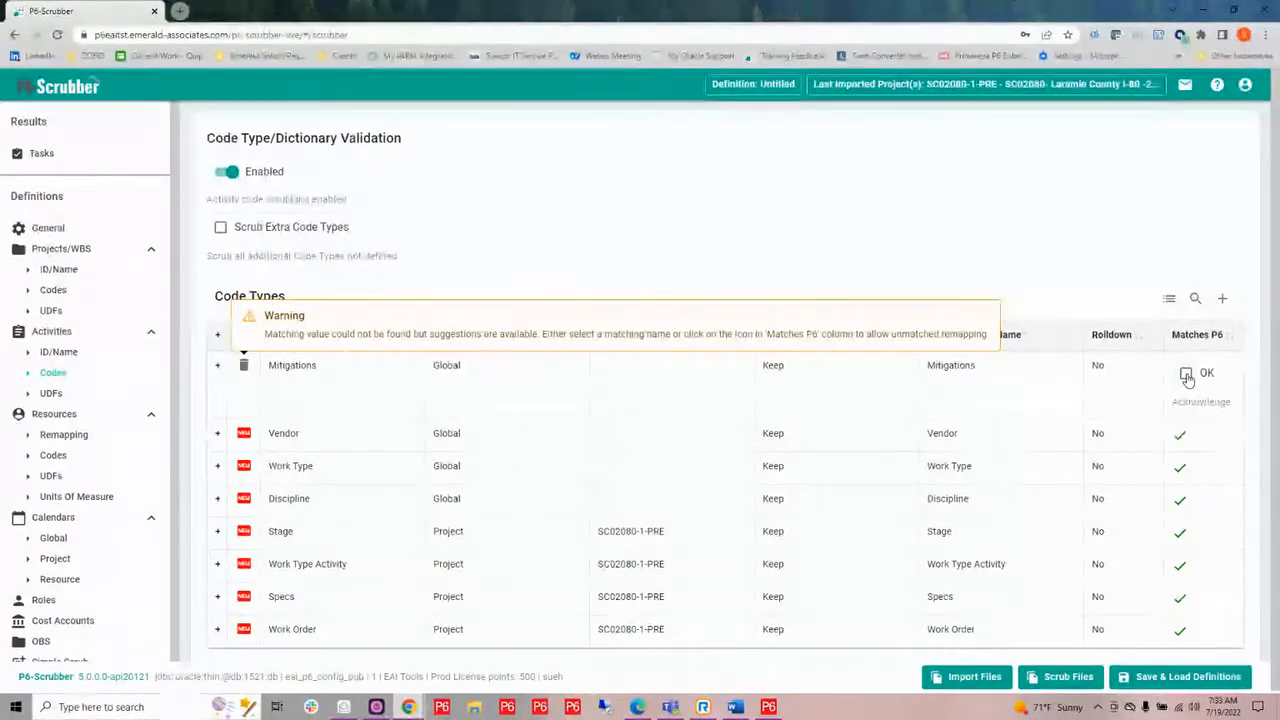
pyautogui.click(1187, 375)
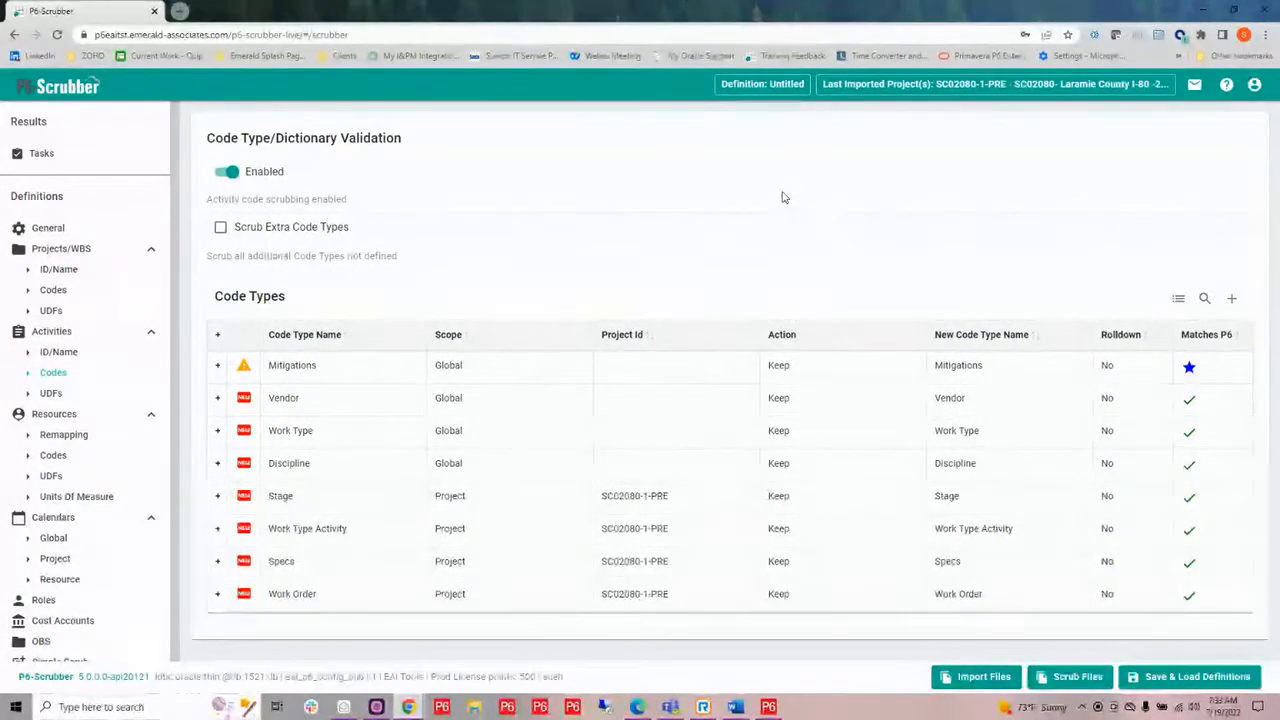
# Expand the Mitigations code type's dictionary and remap the code type to the suggested name SCR-Mitigations.
pyautogui.moveTo(361, 372)
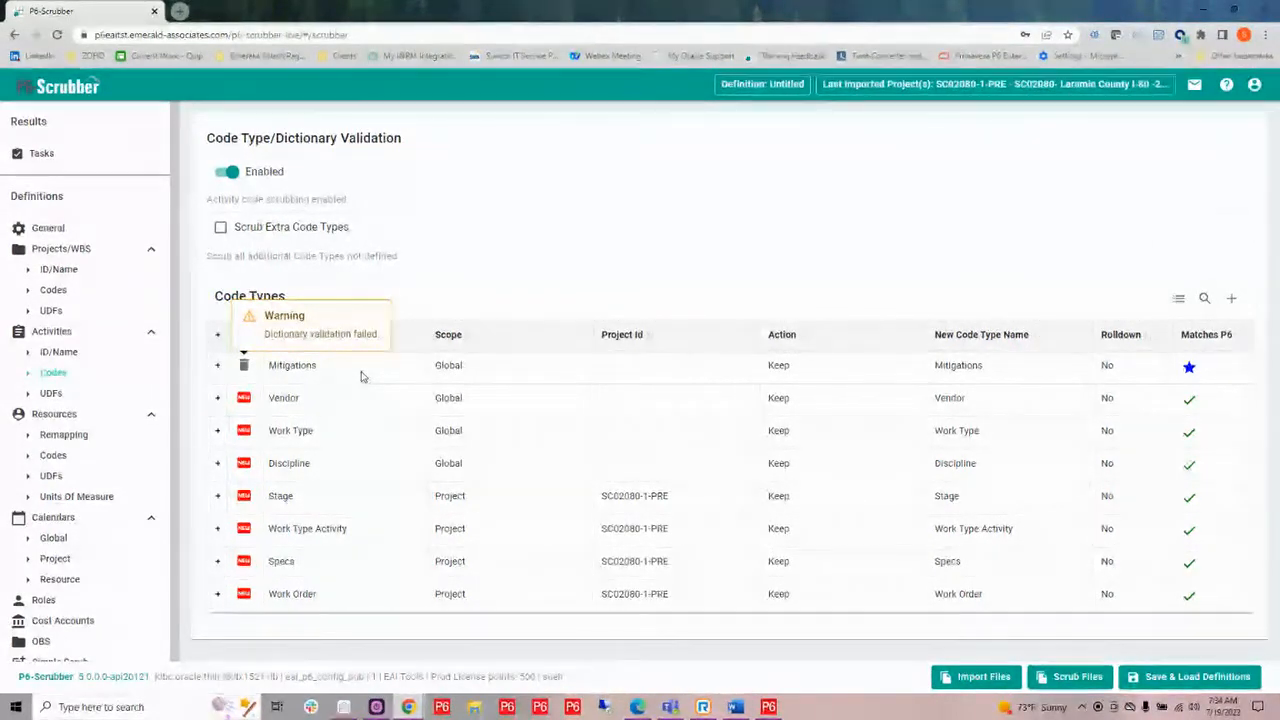
pyautogui.click(217, 366)
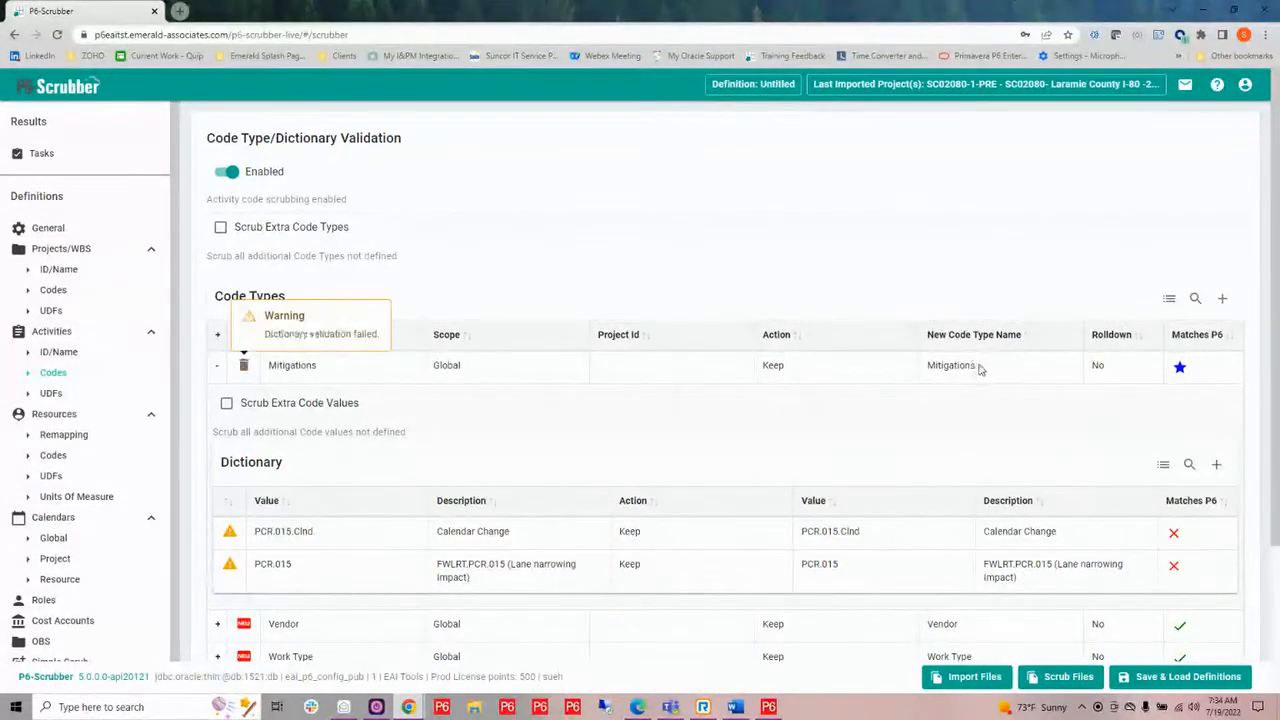
pyautogui.click(983, 368)
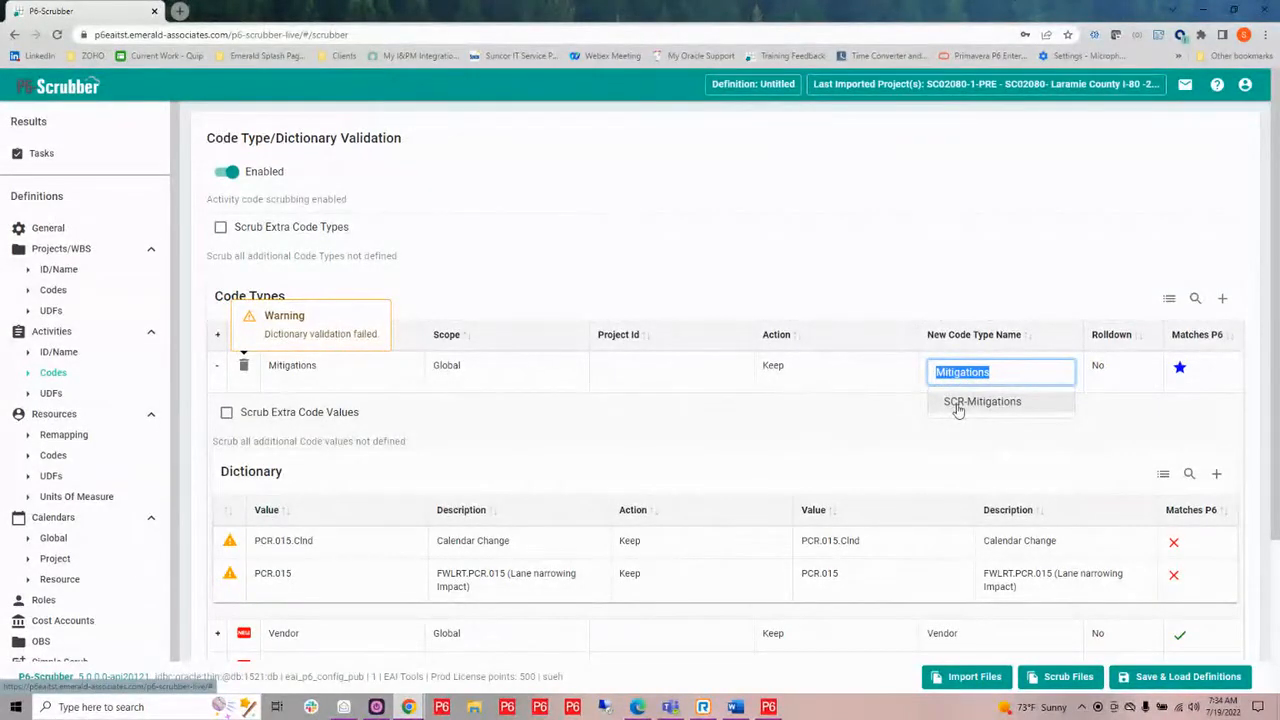
pyautogui.click(957, 402)
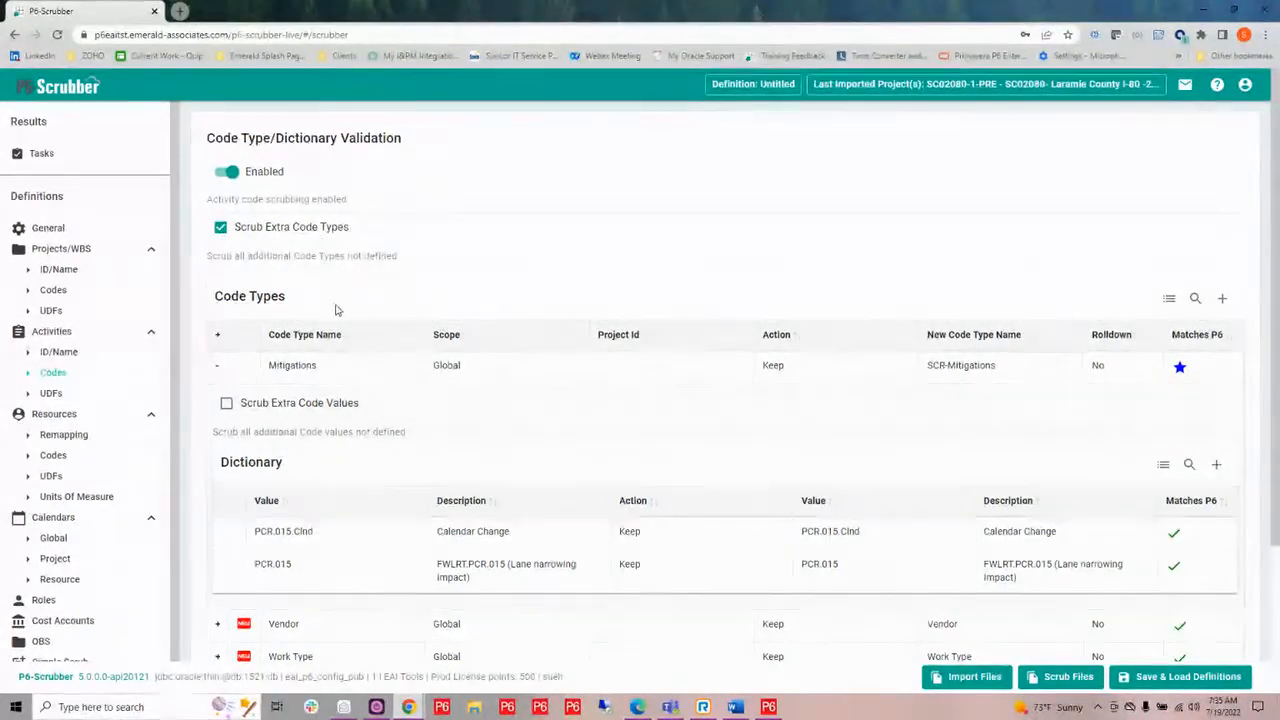
# Turn on scrubbing of extra code values for the Mitigations code type.
pyautogui.scroll(-1, 360, 380)
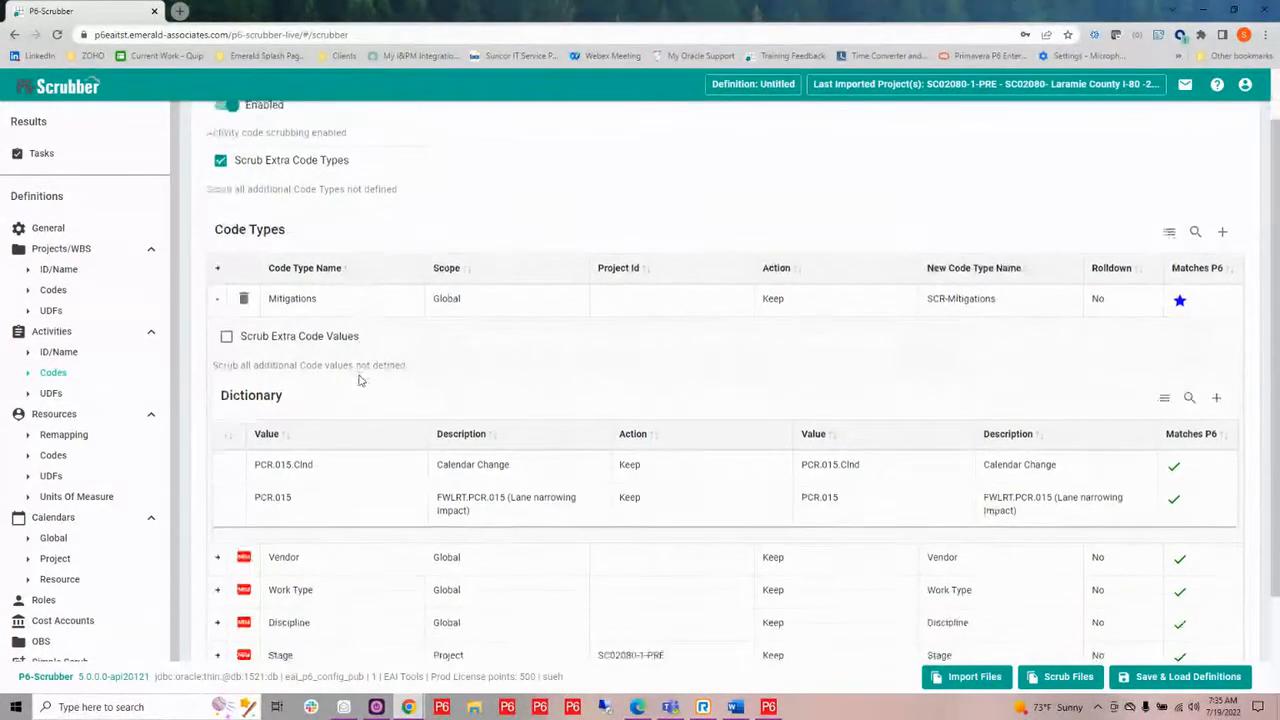
pyautogui.click(217, 298)
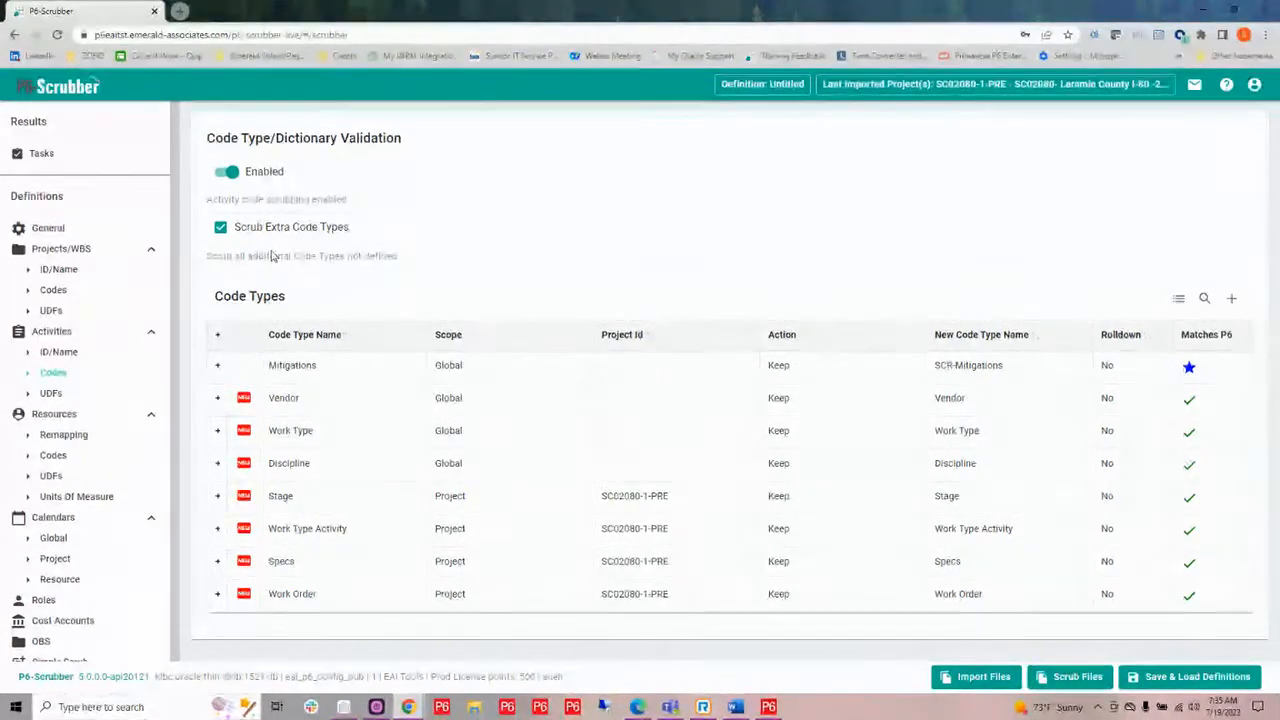
pyautogui.click(217, 367)
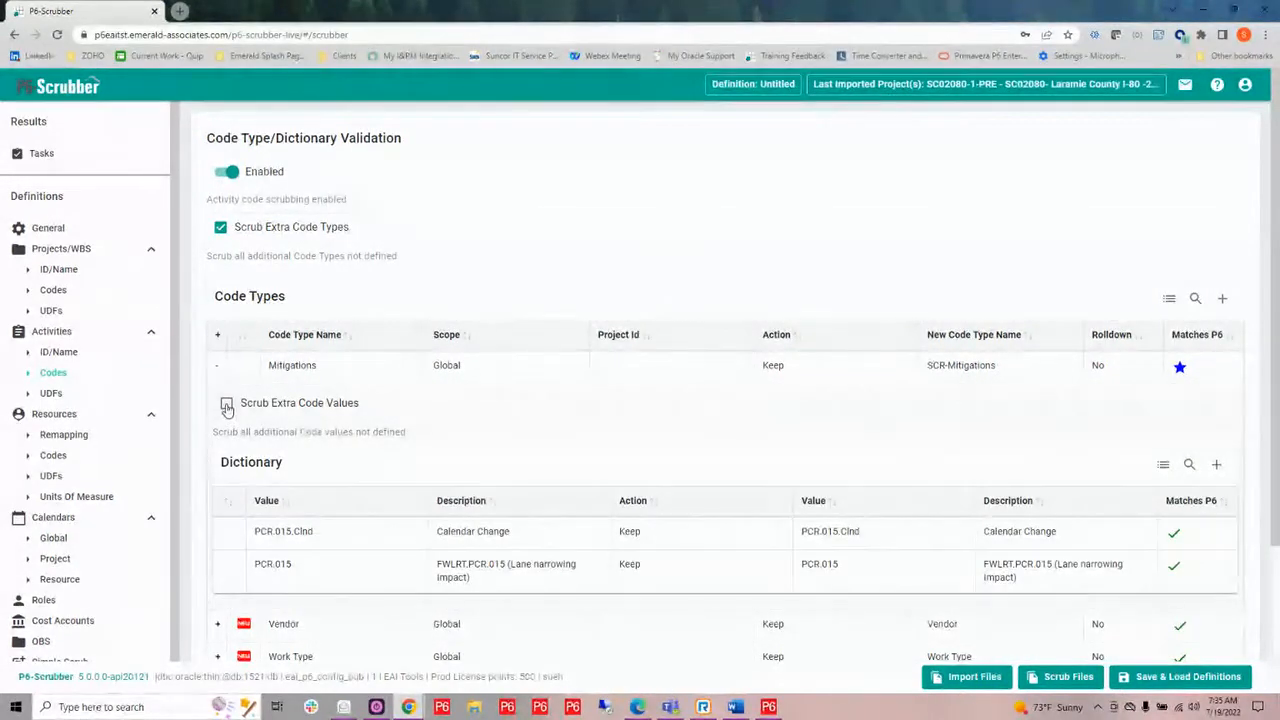
pyautogui.click(226, 404)
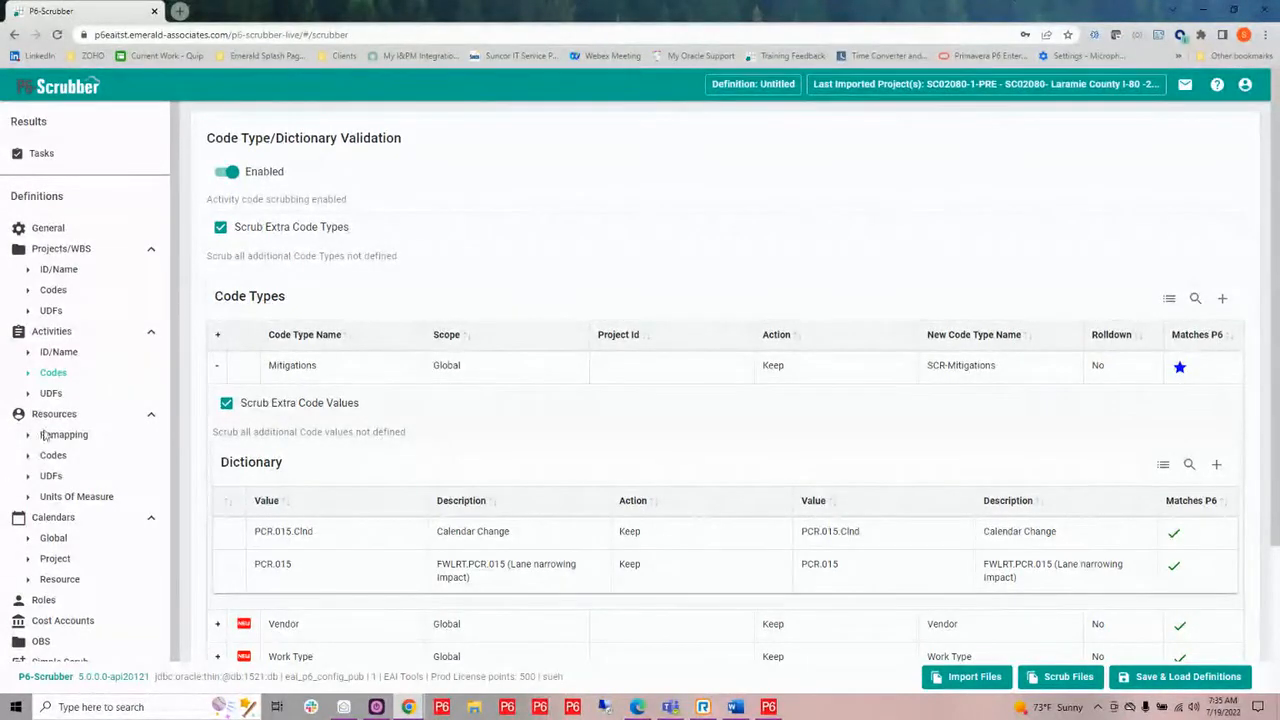
# Open the activity UDF definitions and examine the Change Order UDF's action options and suggested new names.
pyautogui.click(52, 396)
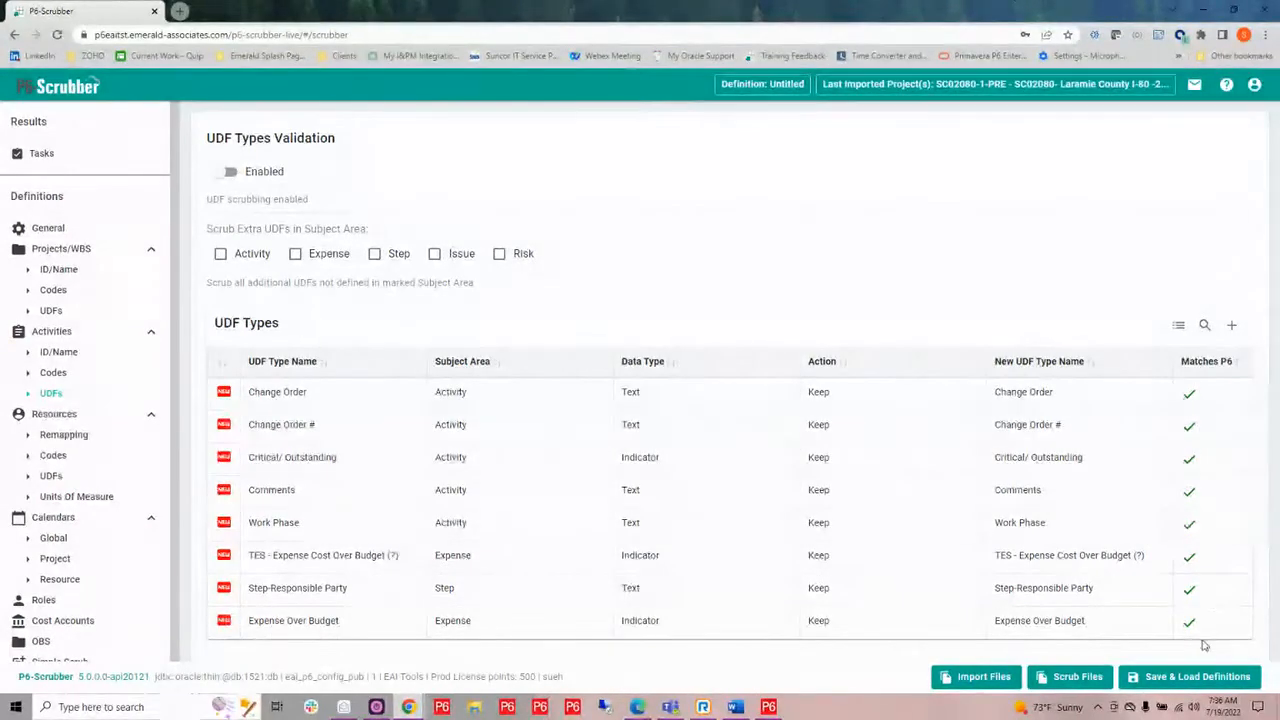
pyautogui.click(875, 398)
pyautogui.click(874, 399)
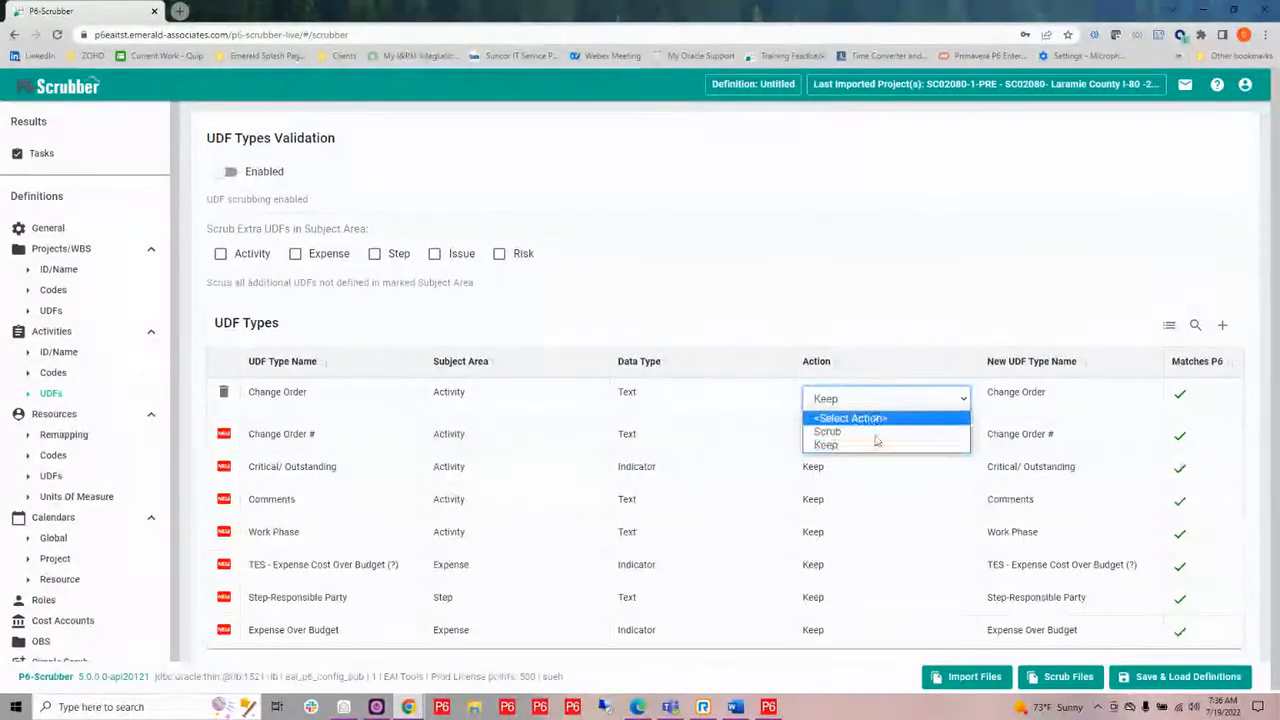
pyautogui.click(1016, 398)
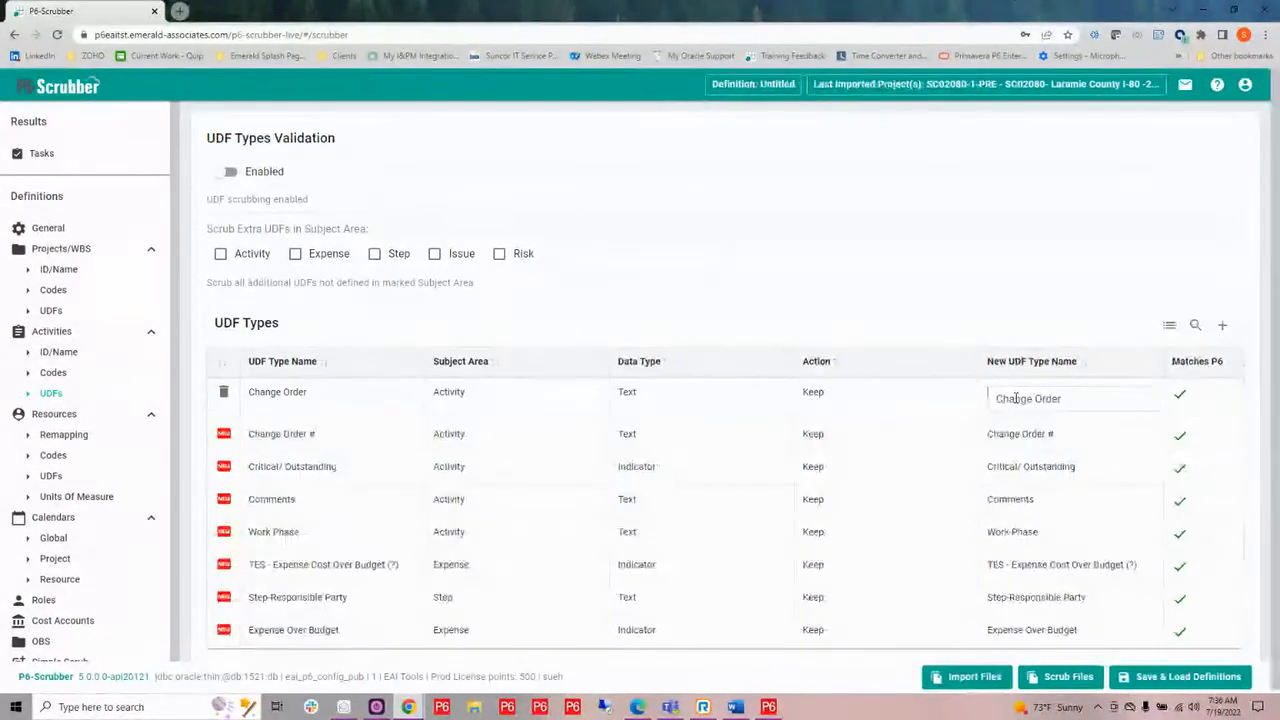
pyautogui.moveTo(1071, 400); pyautogui.dragTo(977, 412)
pyautogui.click(1068, 402)
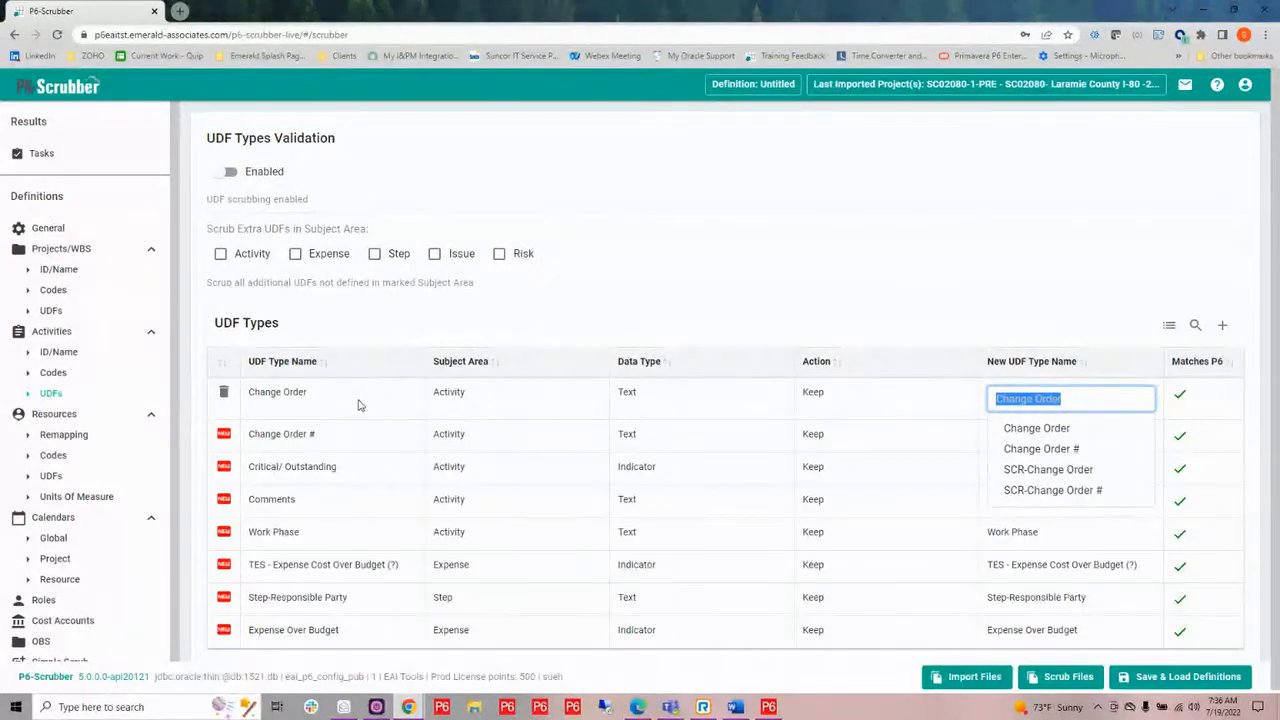
pyautogui.click(727, 288)
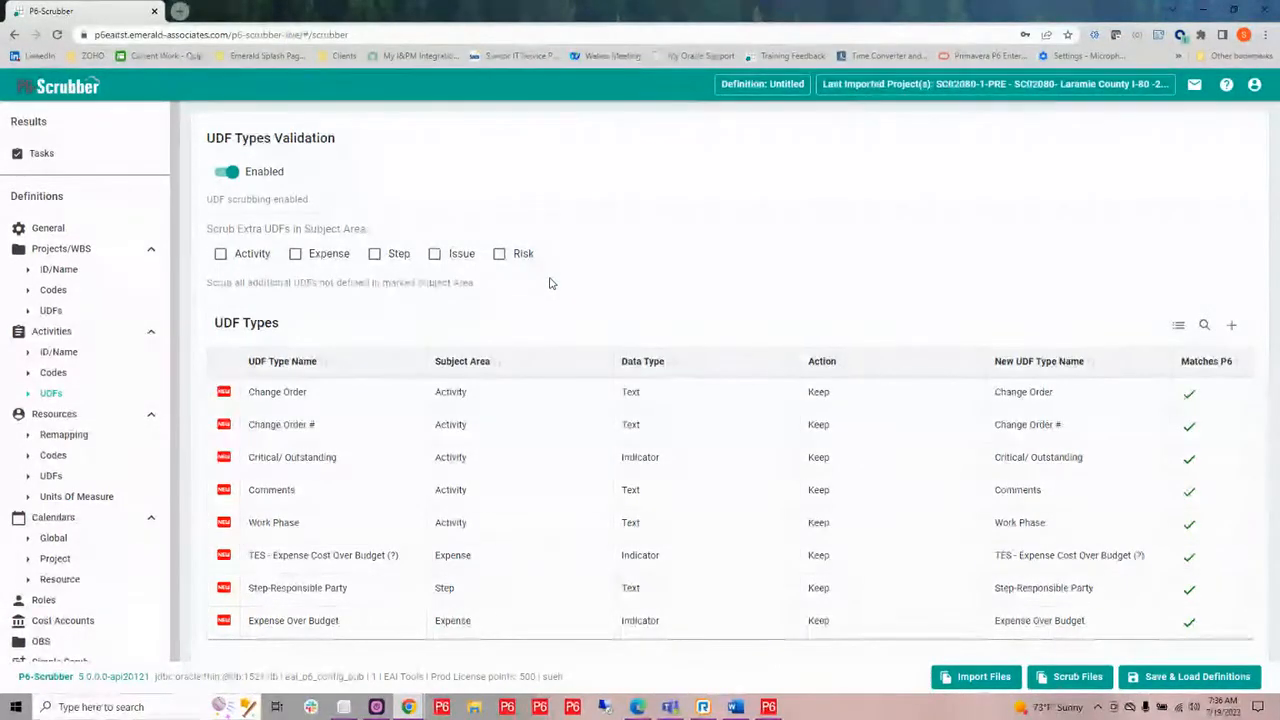
# Mark the Risk, Issue and Expense subject areas for scrubbing extra UDFs and set the TES - Expense Cost Over Budget (?) UDF to Scrub.
pyautogui.click(499, 256)
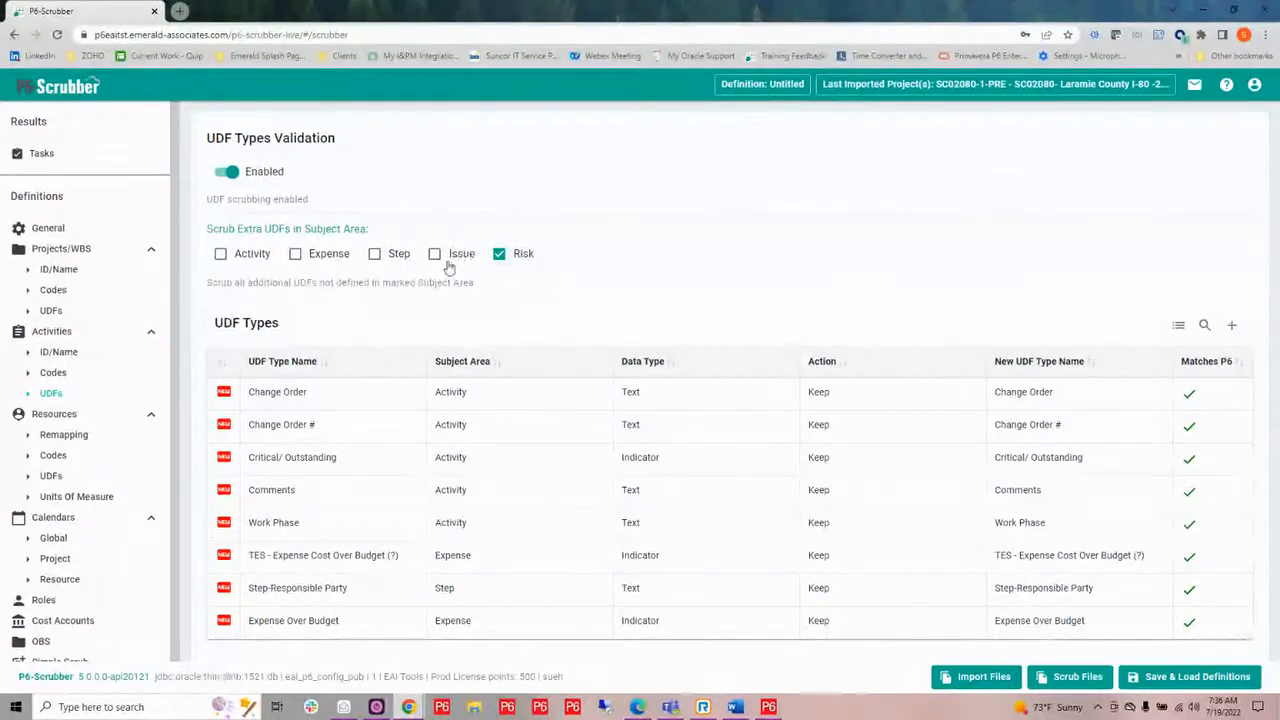
pyautogui.click(435, 256)
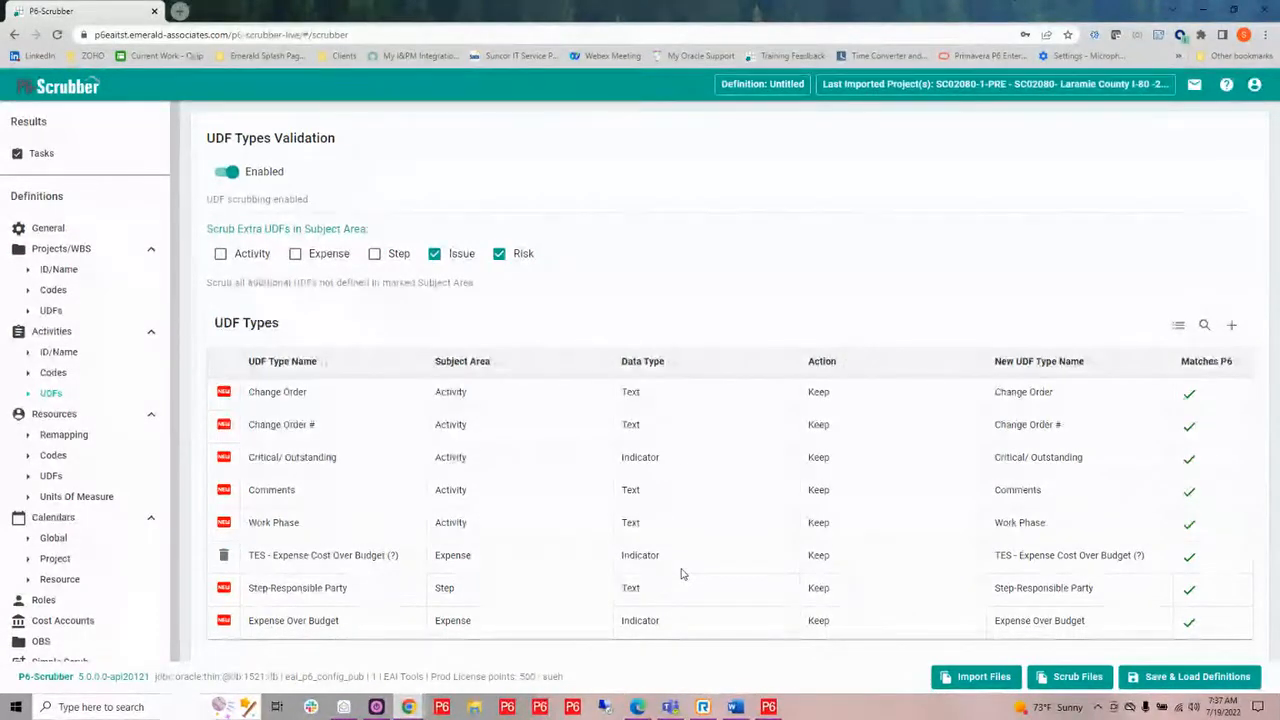
pyautogui.click(820, 557)
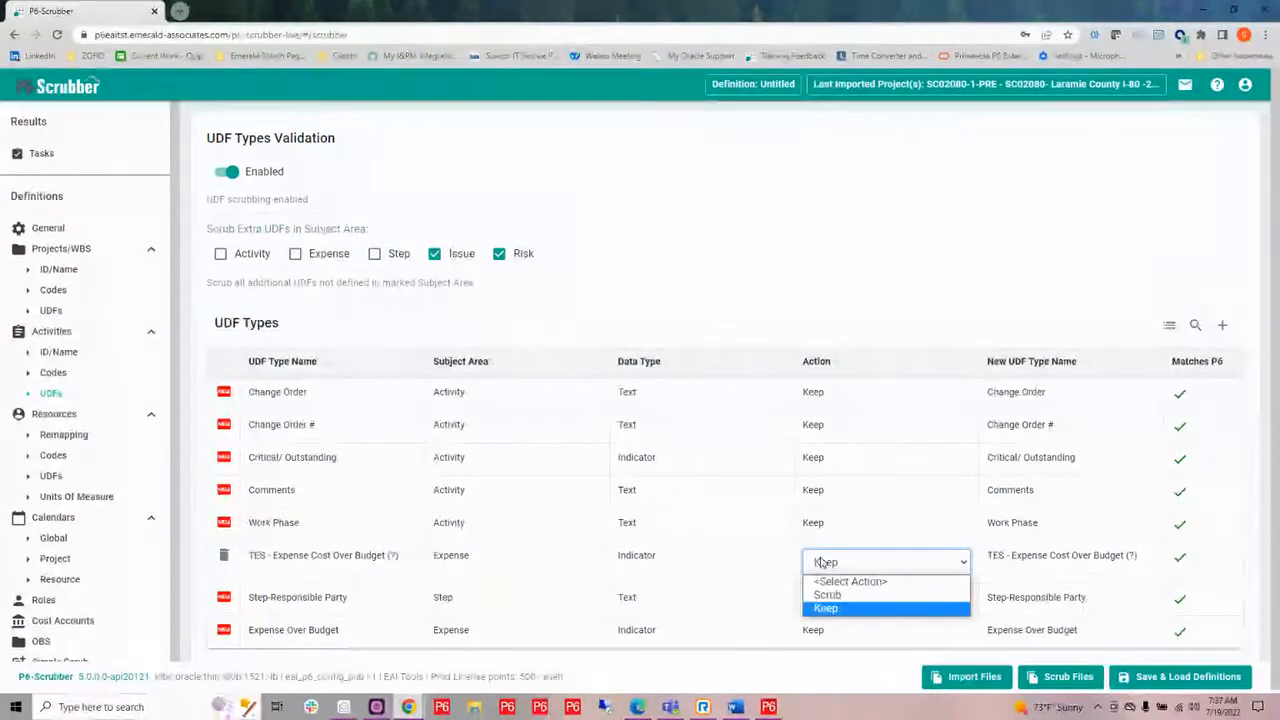
pyautogui.click(818, 597)
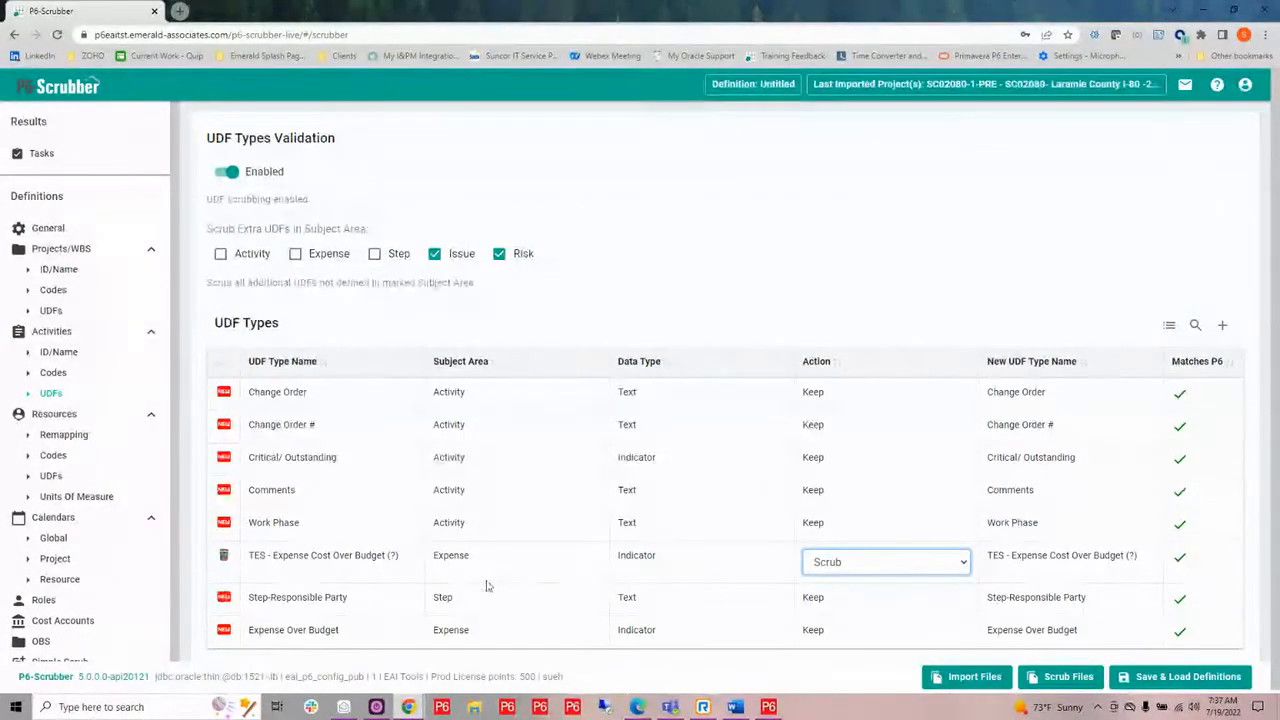
pyautogui.click(300, 254)
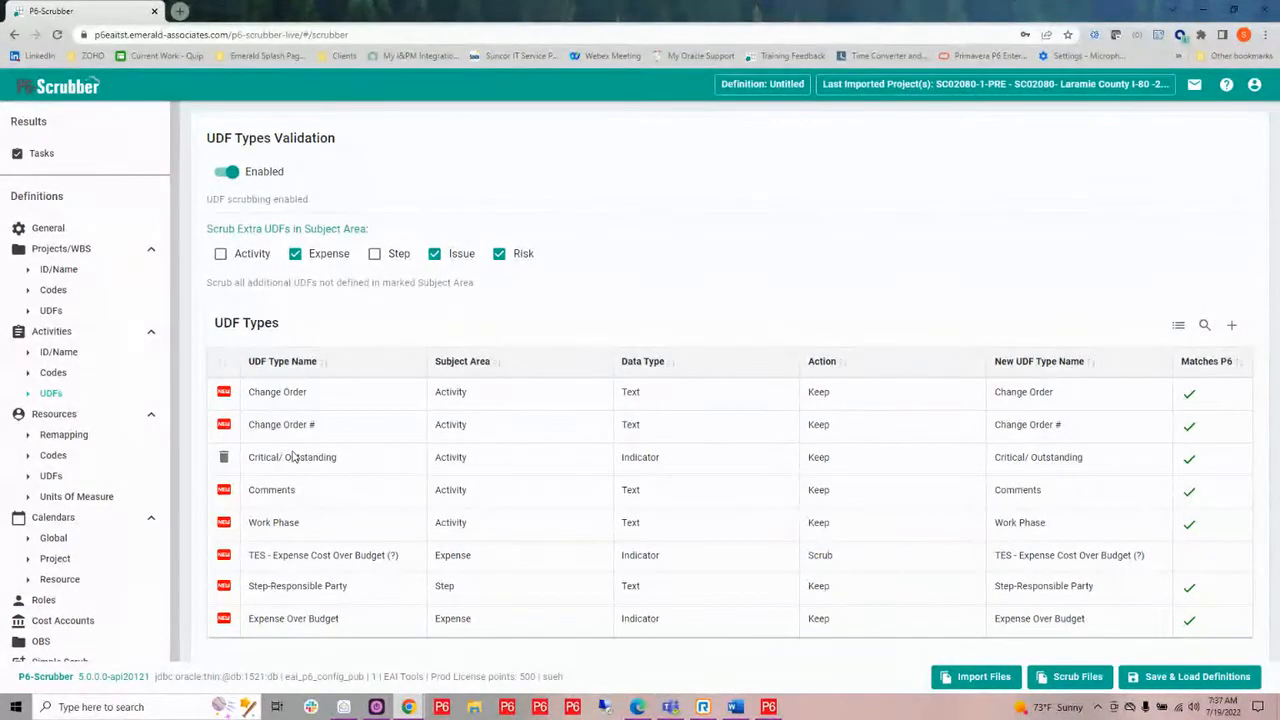
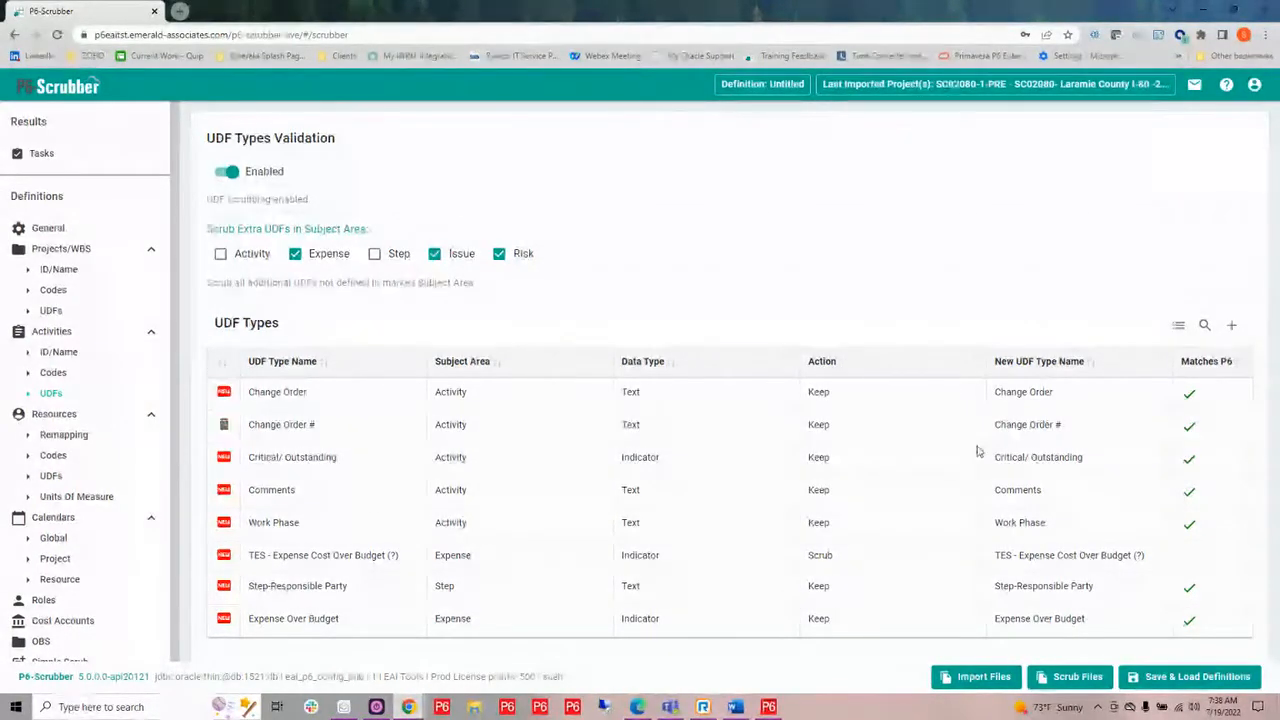
# Set the action of the Expense Over Budget UDF to Scrub.
pyautogui.click(834, 628)
pyautogui.click(836, 628)
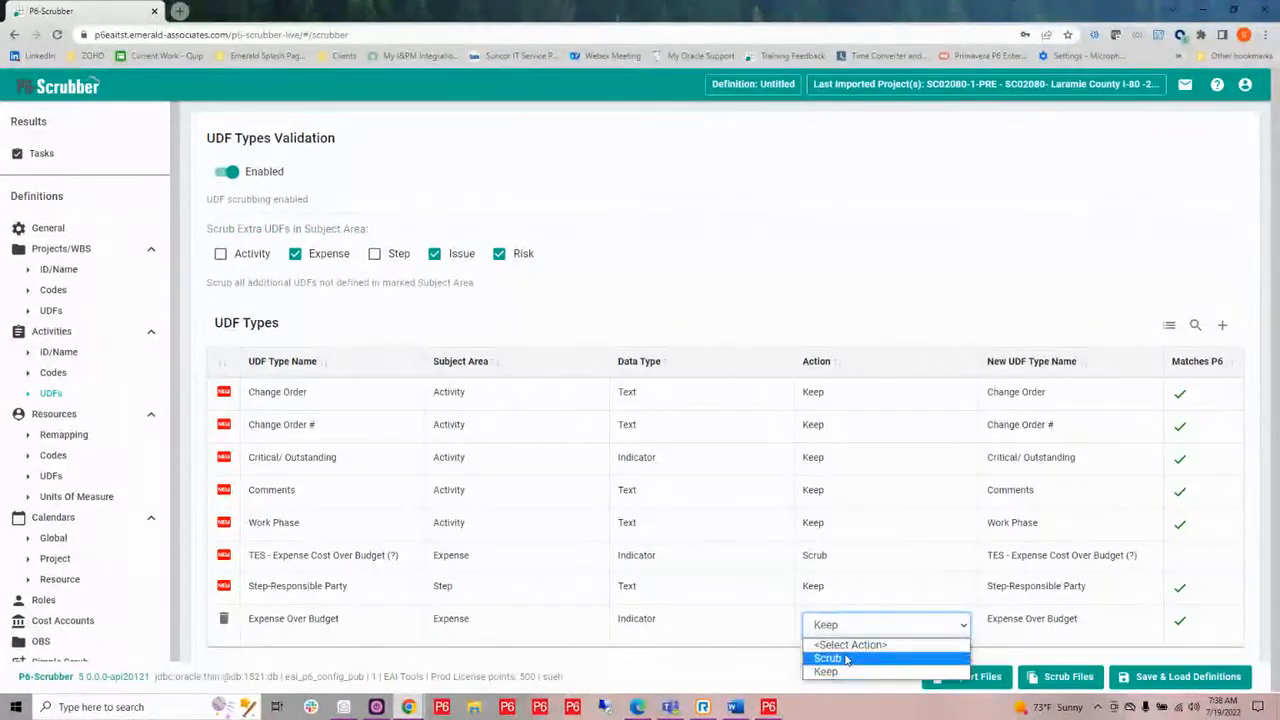
pyautogui.click(846, 658)
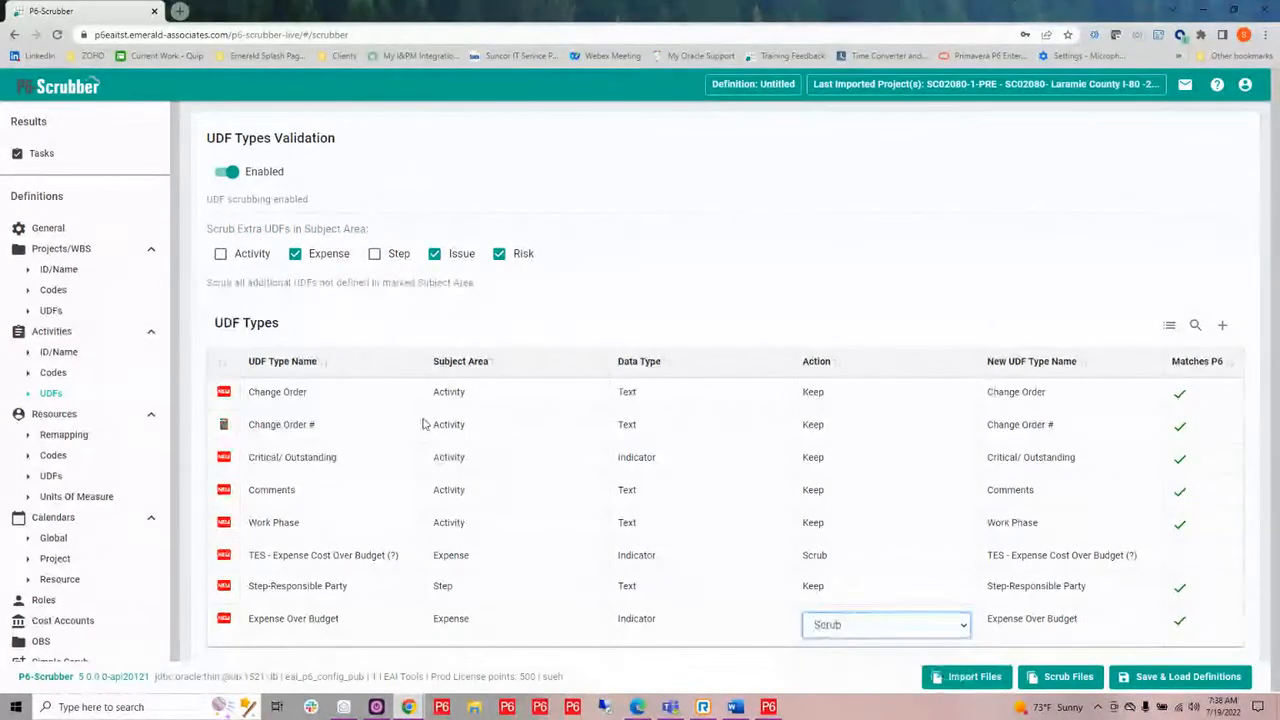
pyautogui.click(573, 476)
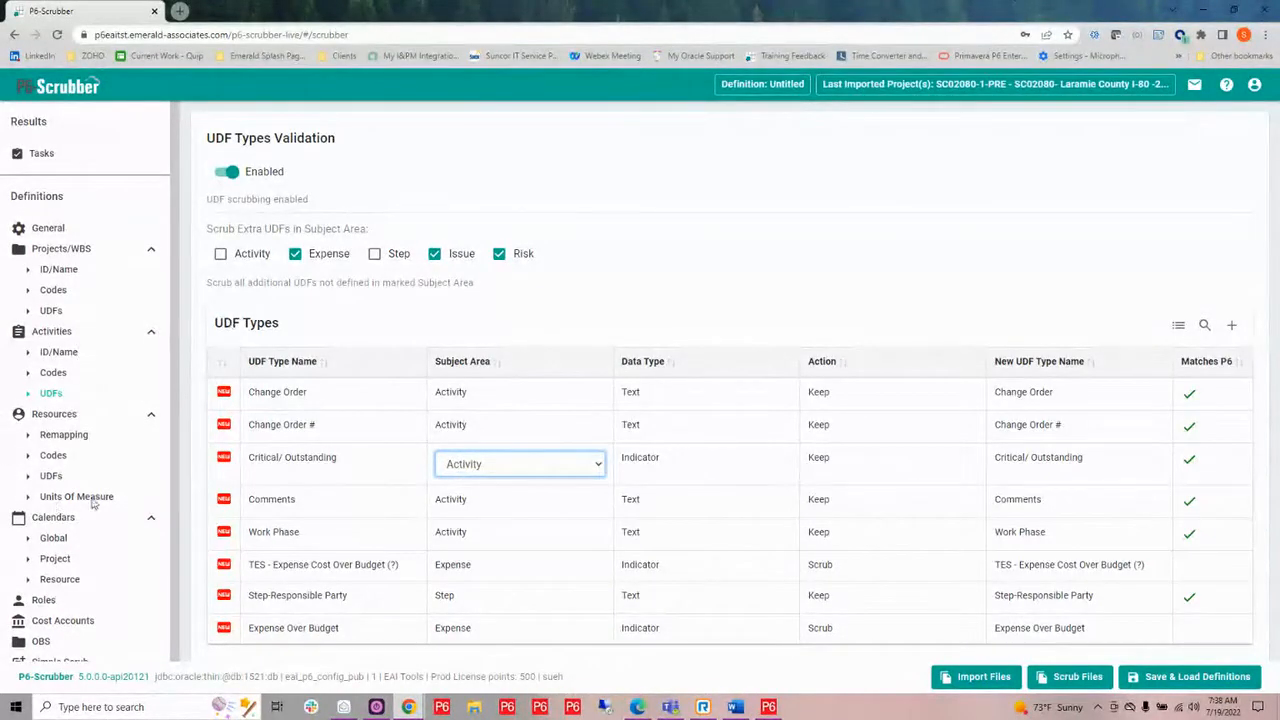
# Open the resource remapping definitions and enable resource remapping.
pyautogui.click(63, 435)
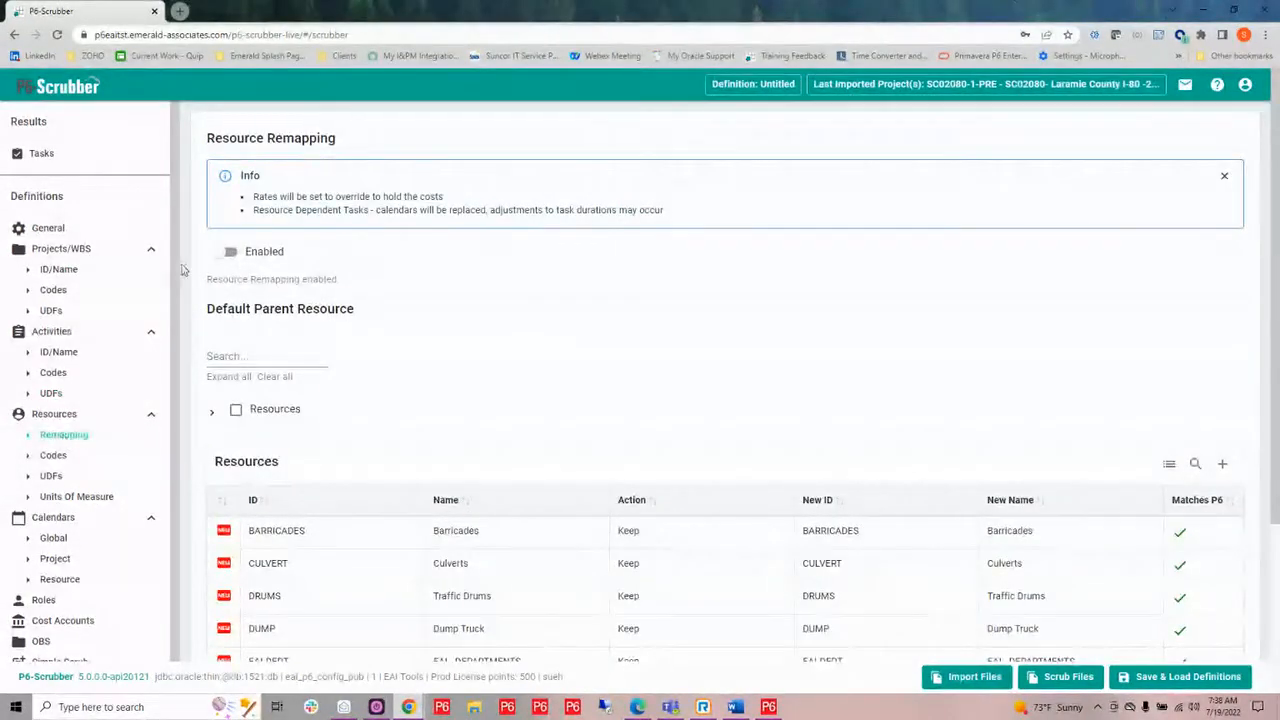
pyautogui.click(229, 255)
pyautogui.scroll(-2, 690, 348)
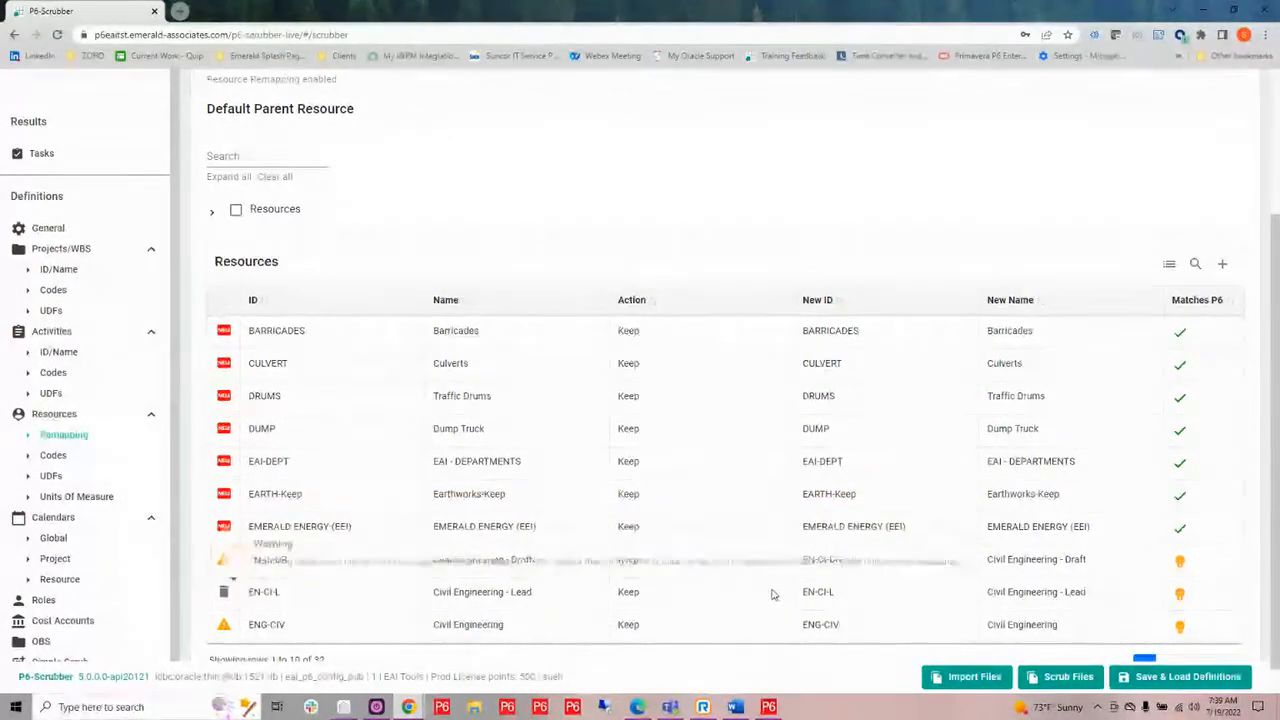
# Remap resource IDs EN-CI-DR, EN-CI-L and ENG-CIV to the suggested SCR-EN-CI-DR, SCR-EN-CI-L and EAI - ENG-CIV.
pyautogui.click(884, 564)
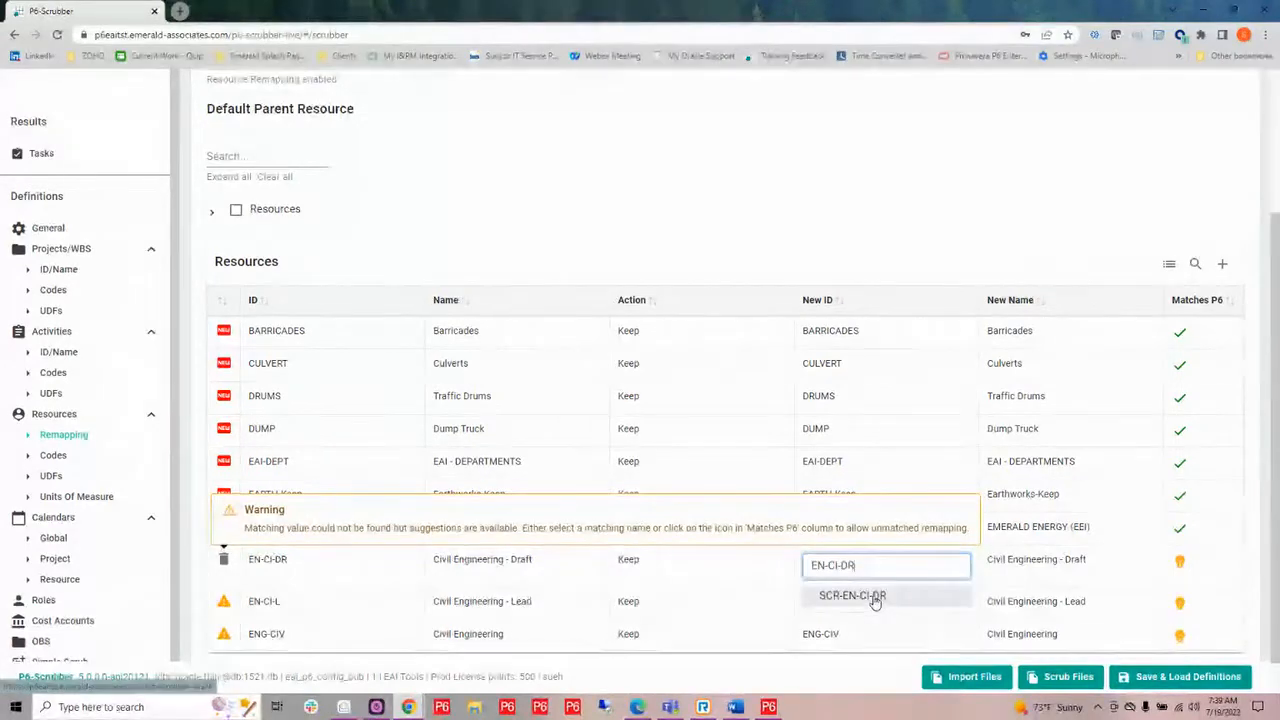
pyautogui.click(874, 597)
pyautogui.click(874, 599)
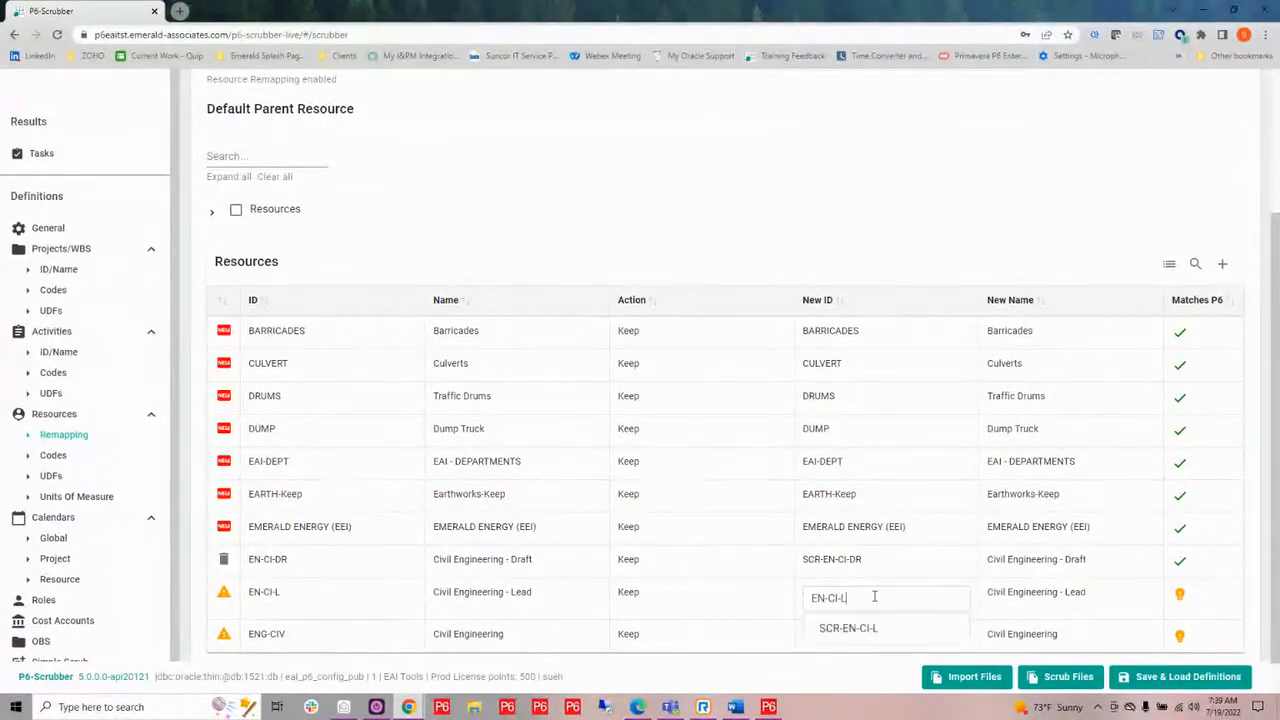
pyautogui.click(862, 630)
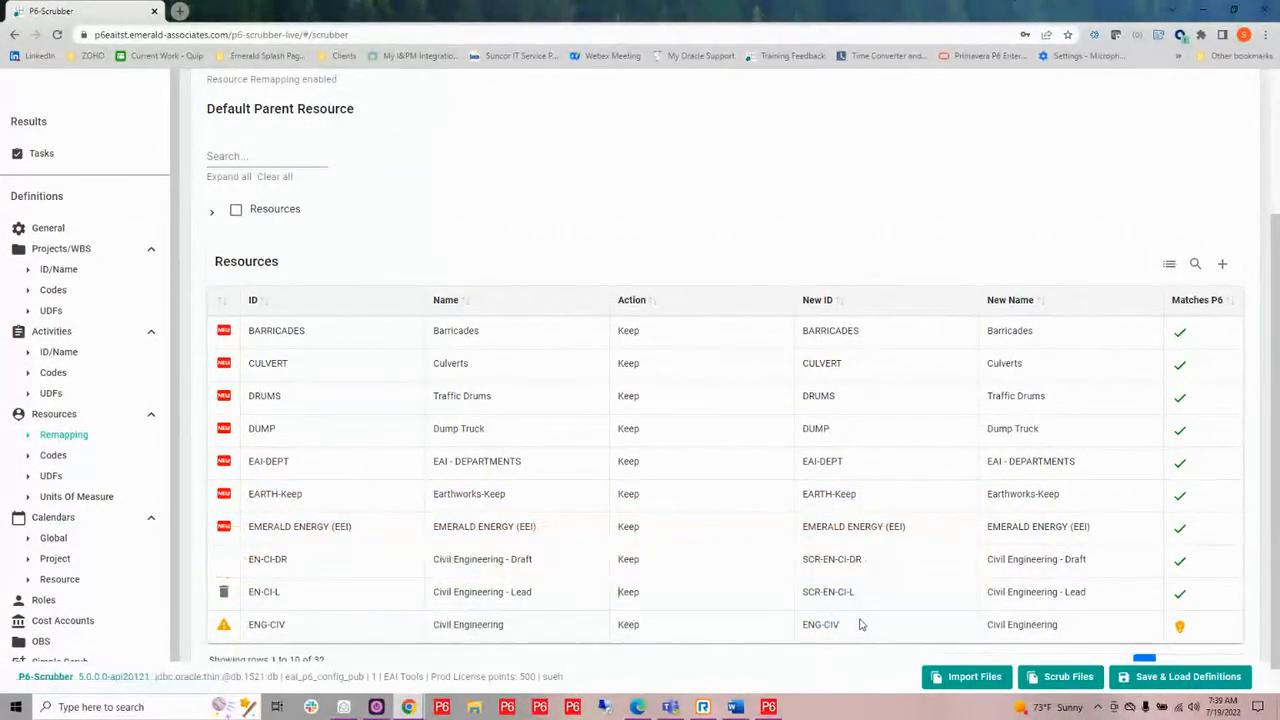
pyautogui.click(860, 625)
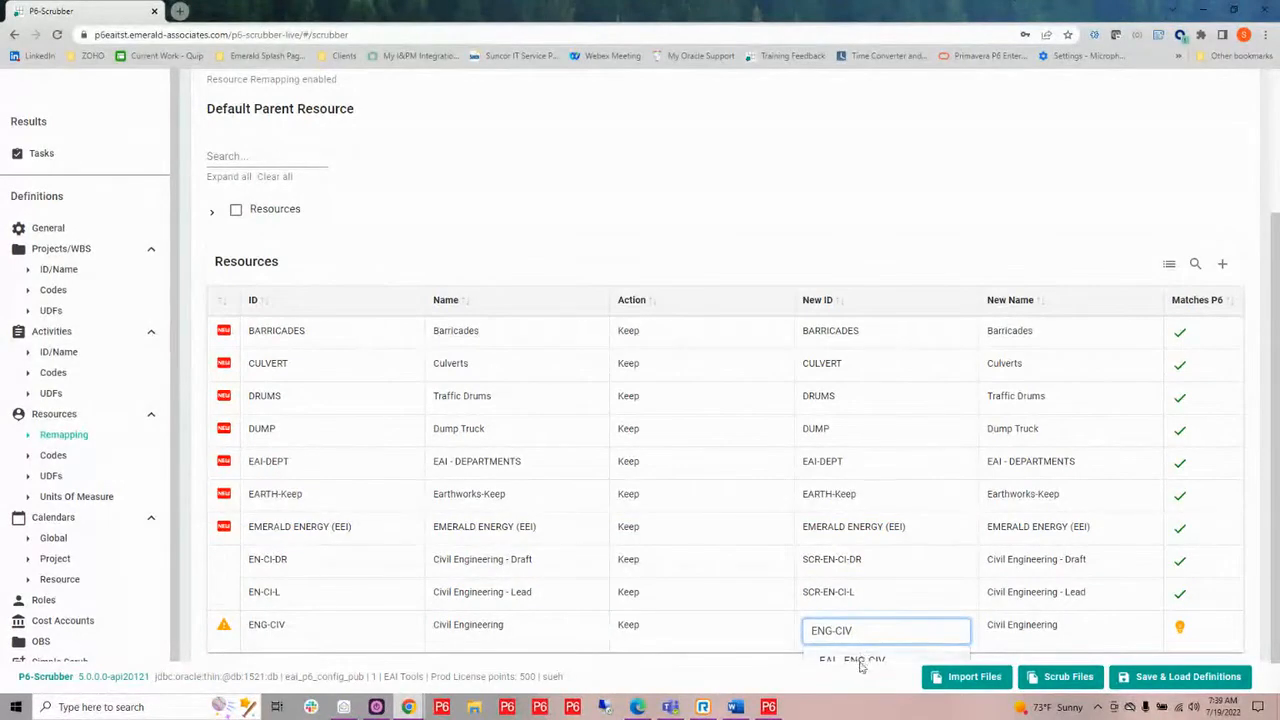
pyautogui.click(859, 663)
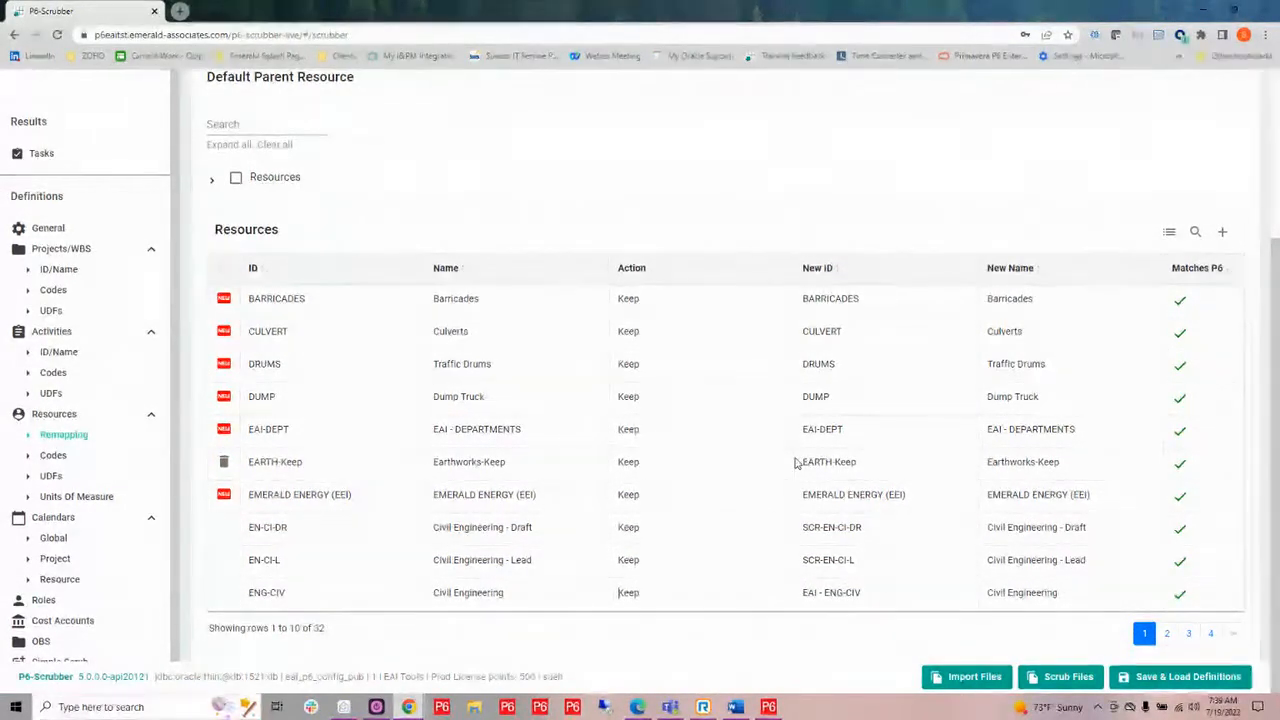
# Expand the resource tree and select Rollup Testing Resource as the default parent resource.
pyautogui.scroll(3, 588, 331)
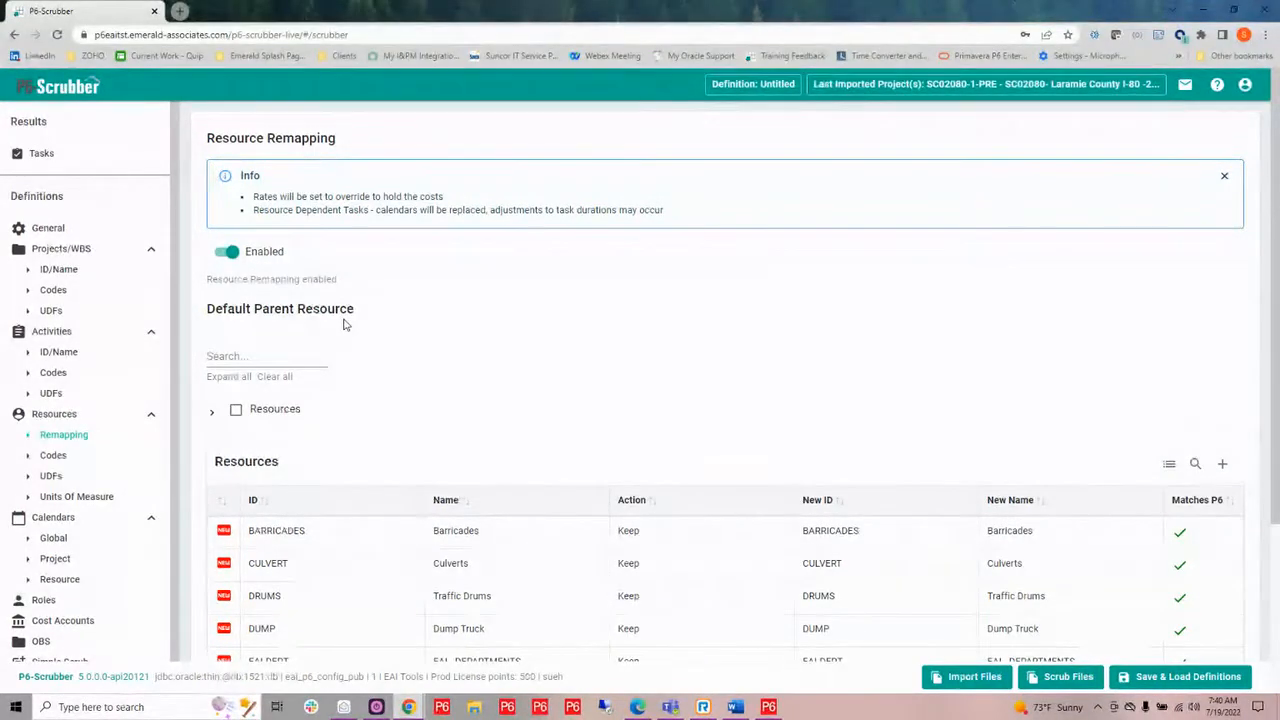
pyautogui.click(214, 417)
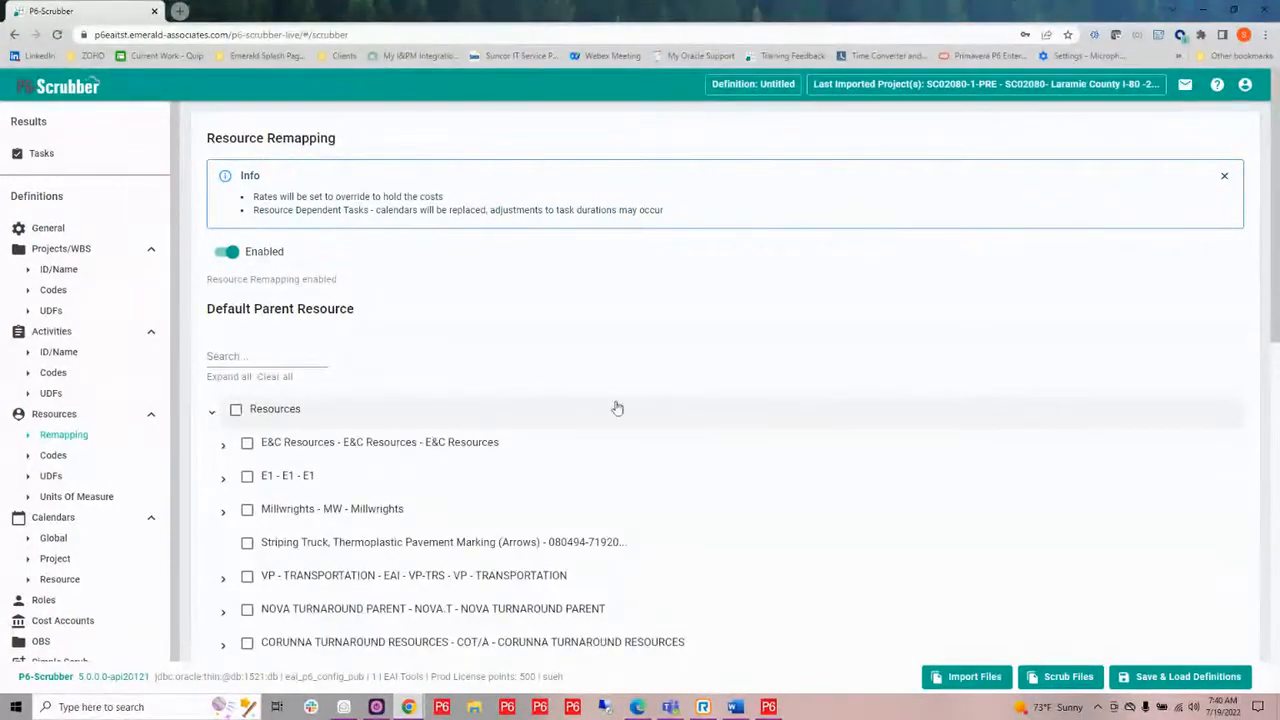
pyautogui.scroll(-2, 627, 427)
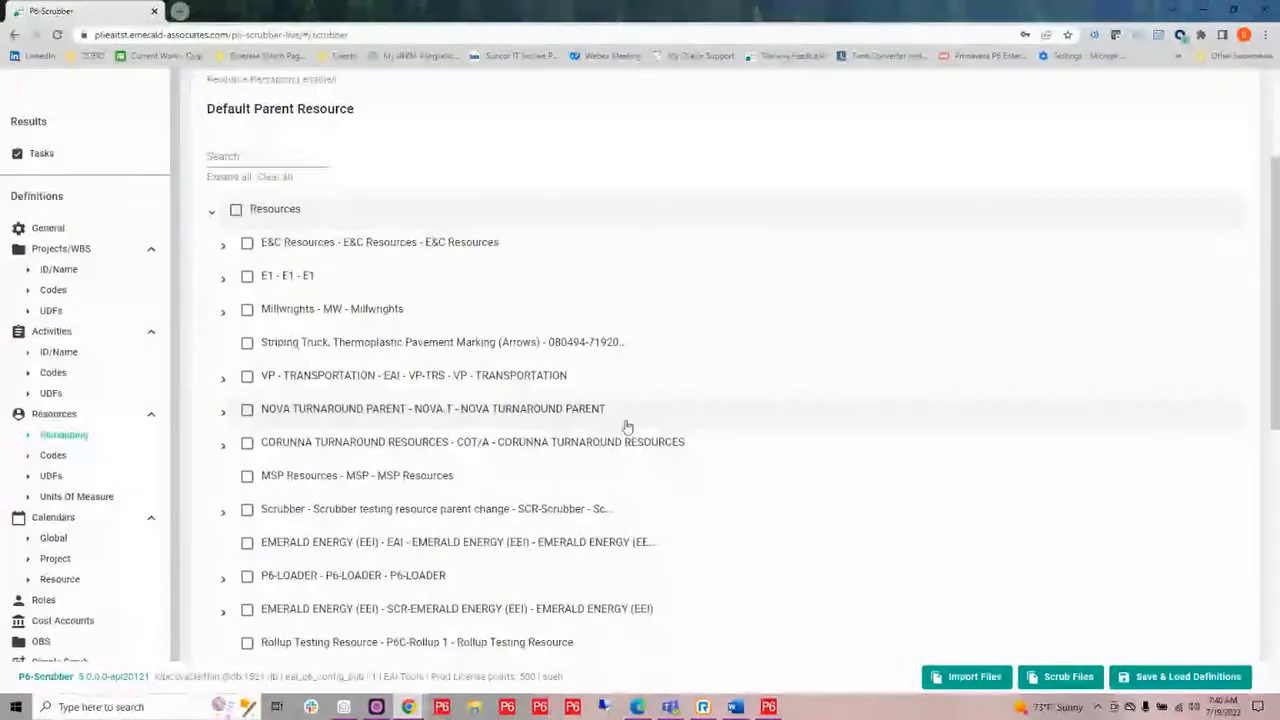
pyautogui.click(223, 246)
pyautogui.scroll(-2, 237, 335)
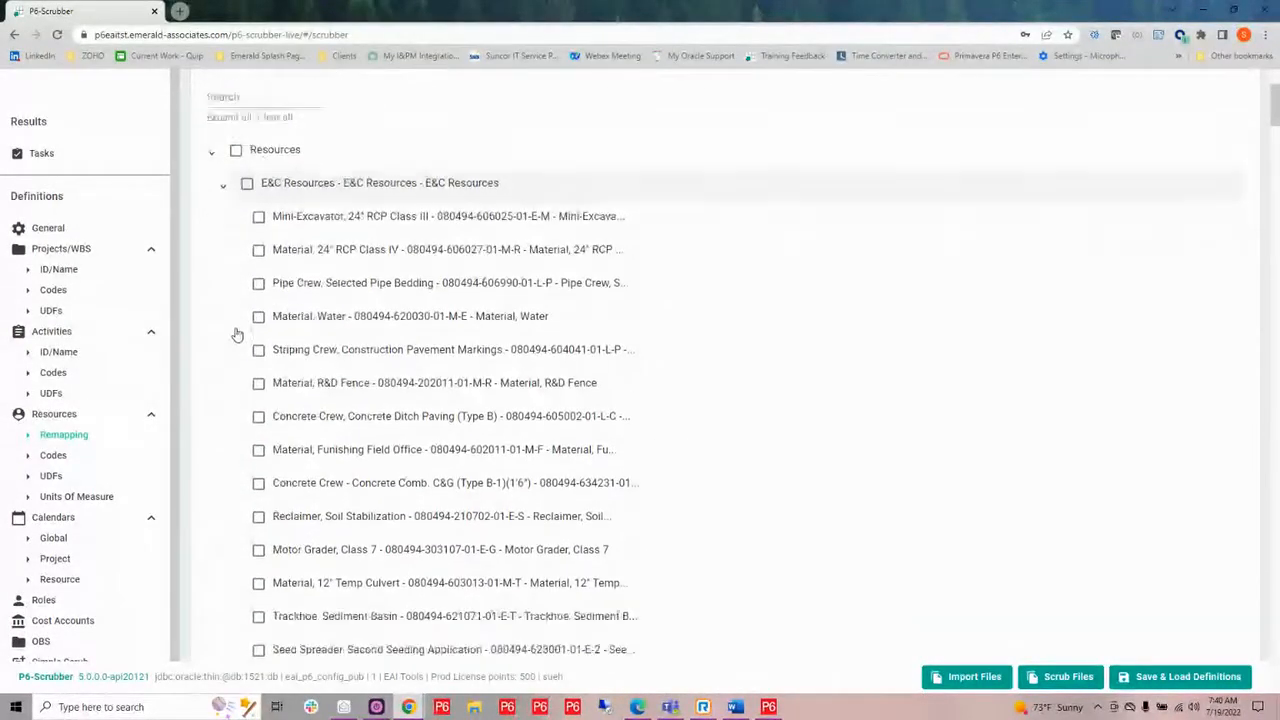
pyautogui.scroll(4, 230, 272)
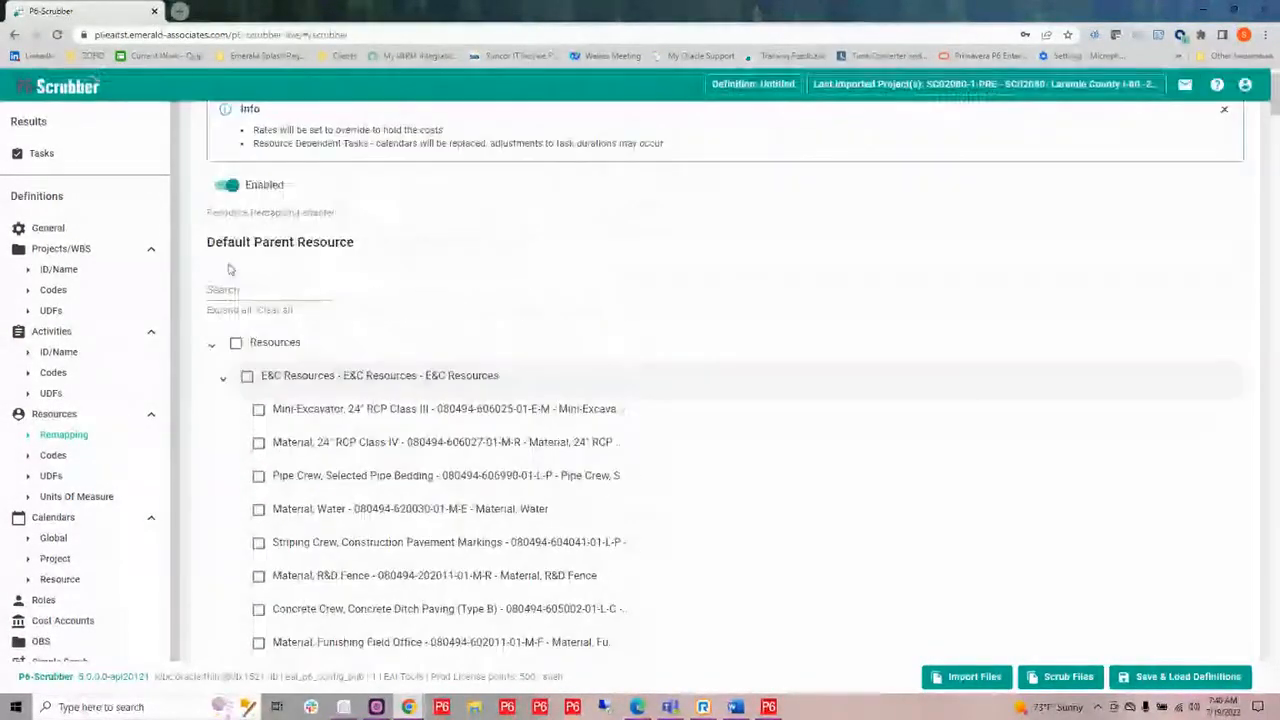
pyautogui.click(224, 383)
pyautogui.scroll(-2, 230, 402)
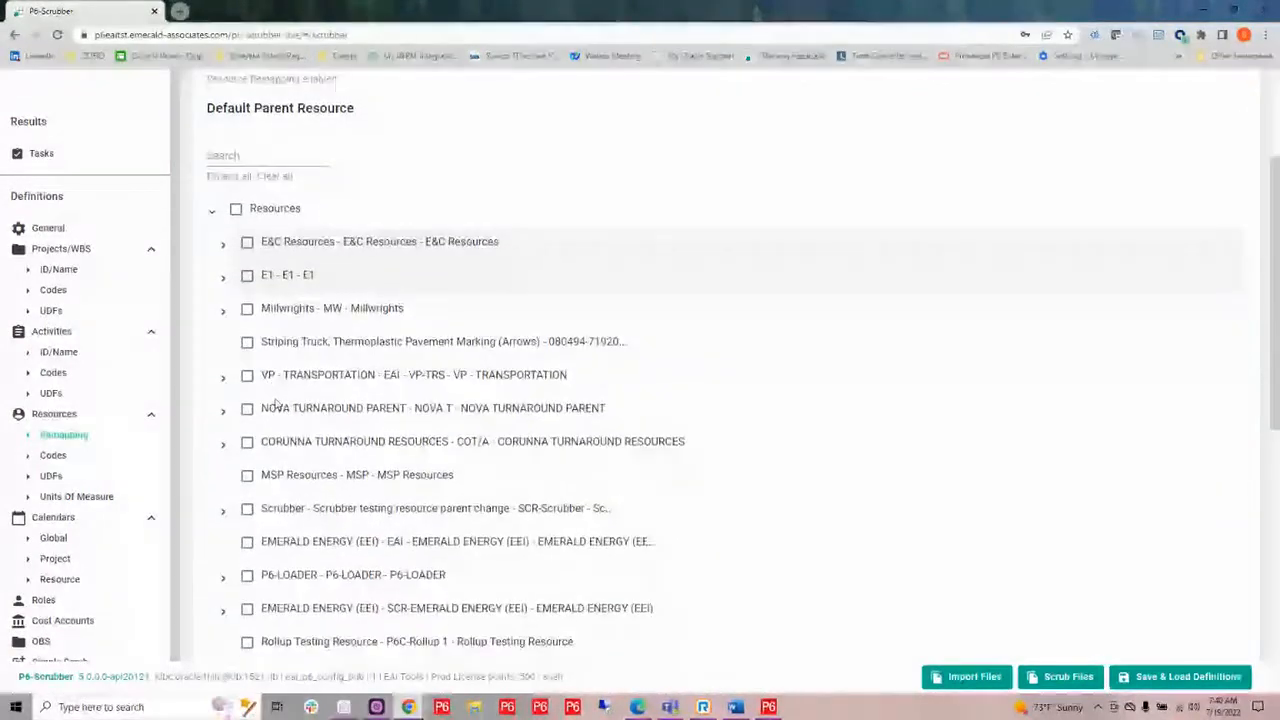
pyautogui.scroll(-2, 277, 403)
pyautogui.scroll(-3, 282, 305)
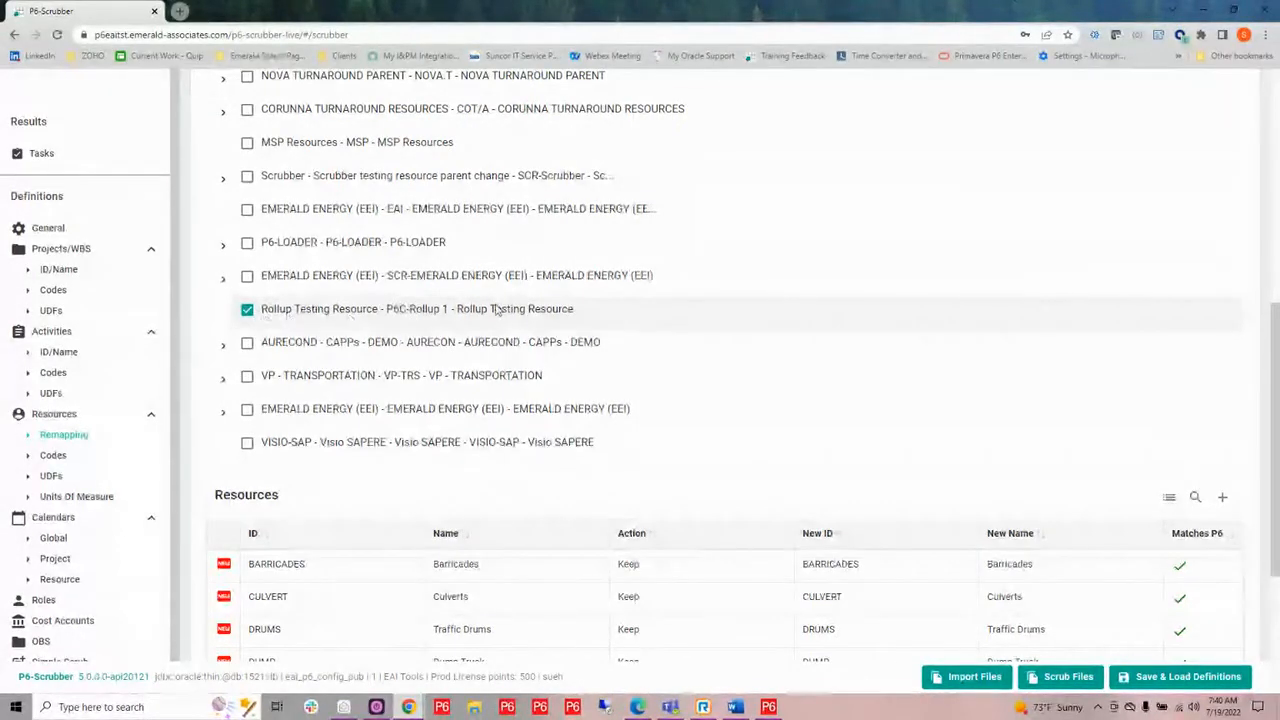
pyautogui.scroll(-3, 744, 511)
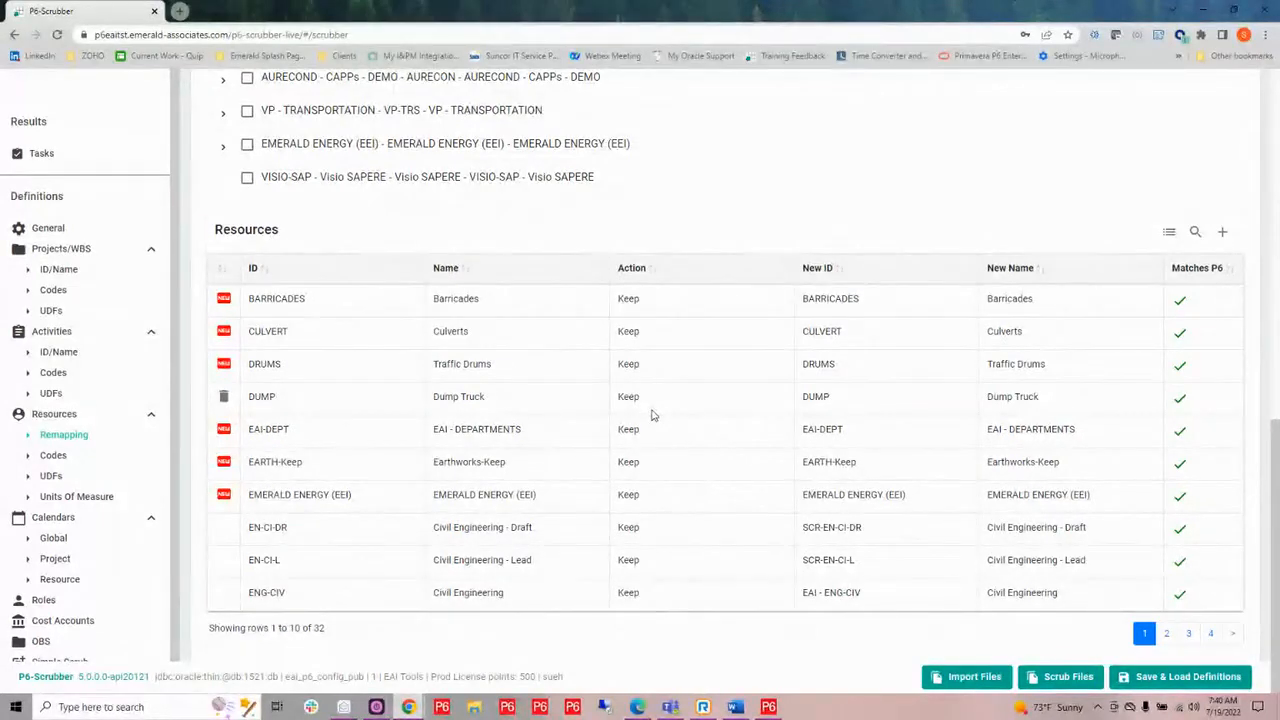
# In the units of measure remapping, map m3 to new abbreviation M3 and new name Cubic Meters.
pyautogui.click(60, 459)
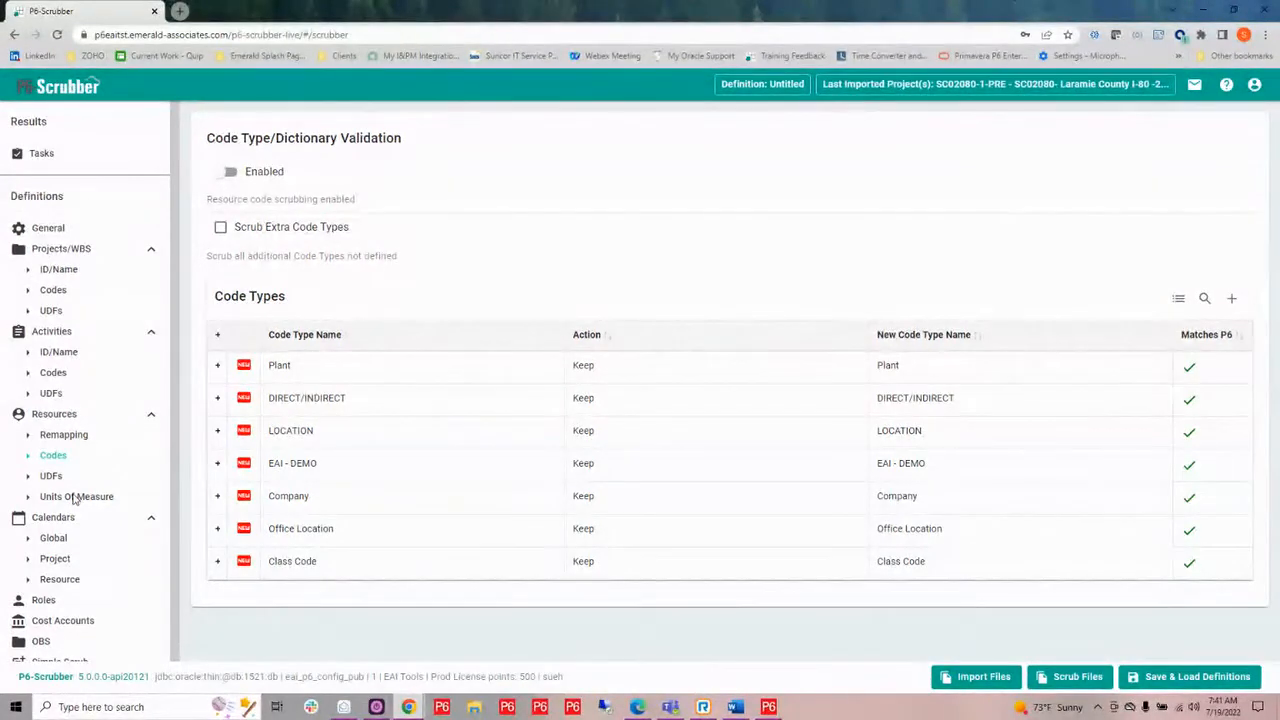
pyautogui.click(74, 497)
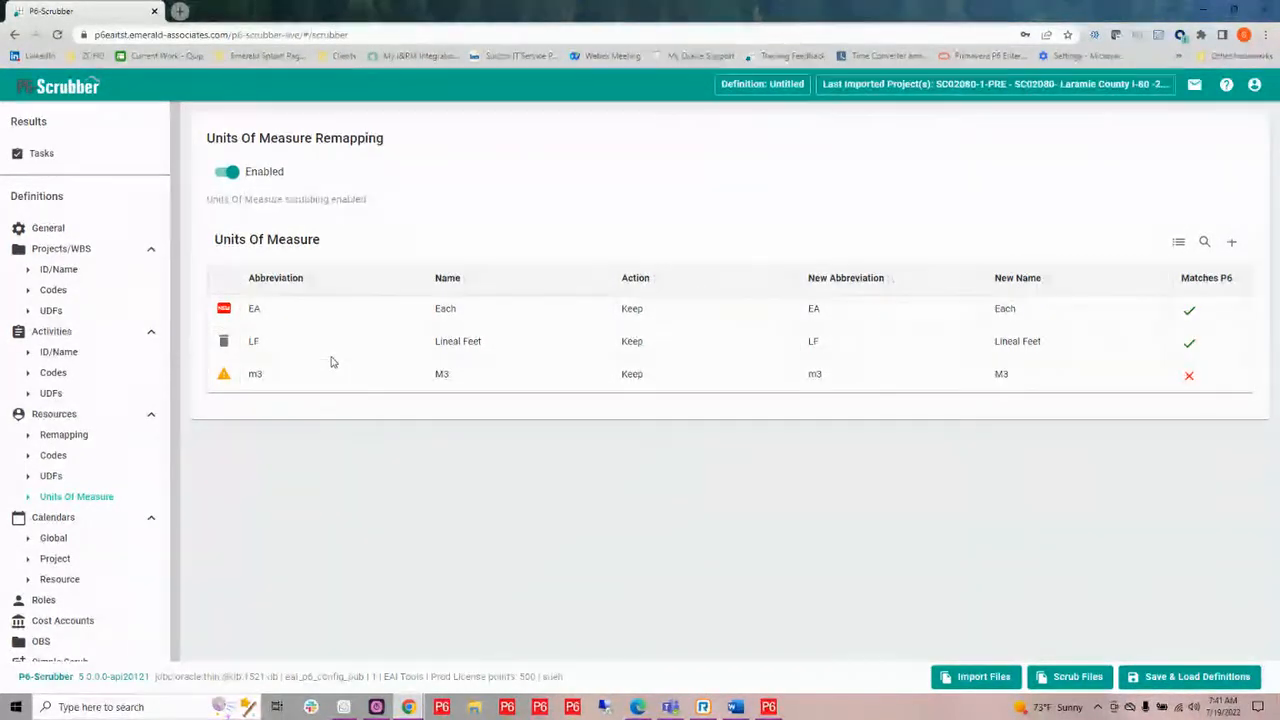
pyautogui.moveTo(252, 393)
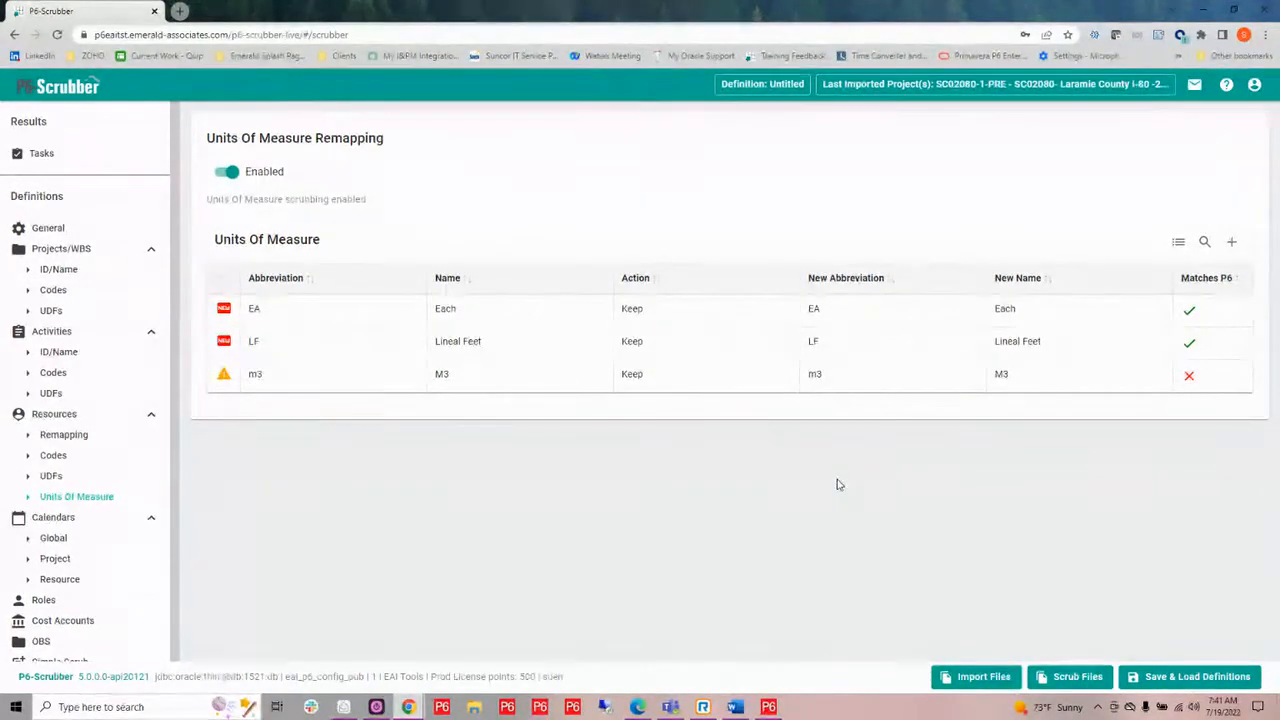
pyautogui.click(843, 375)
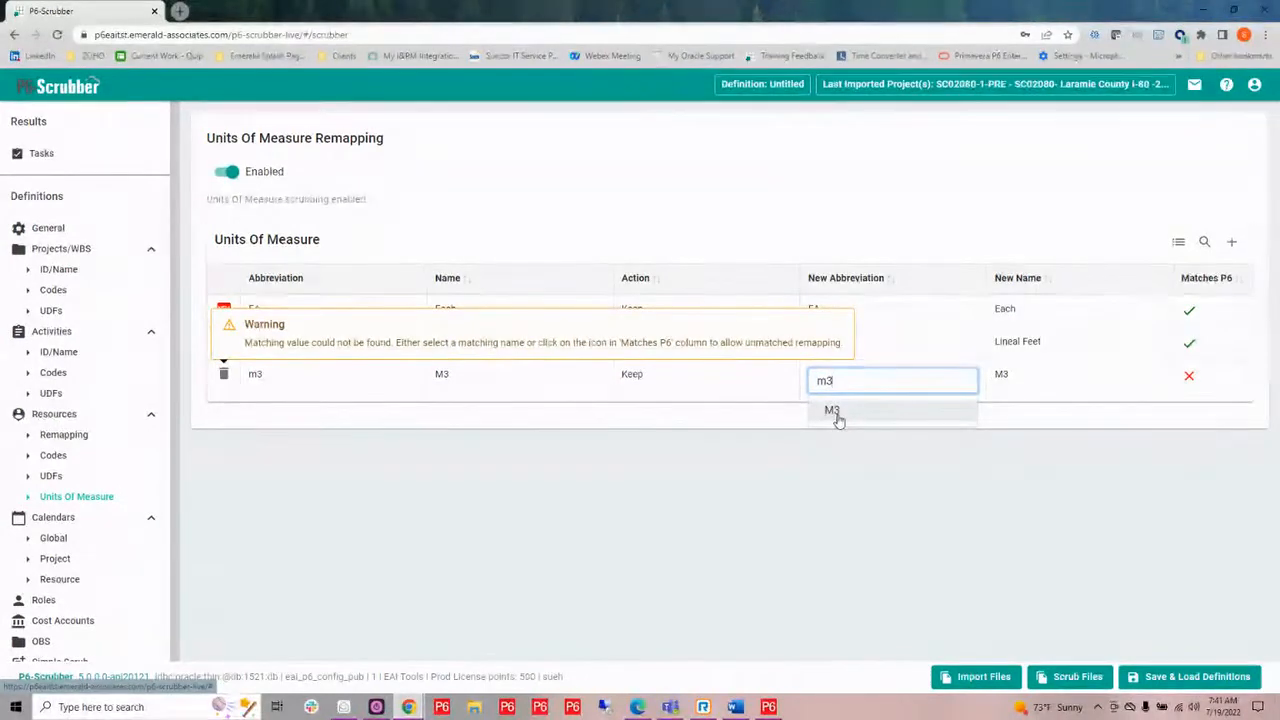
pyautogui.click(836, 412)
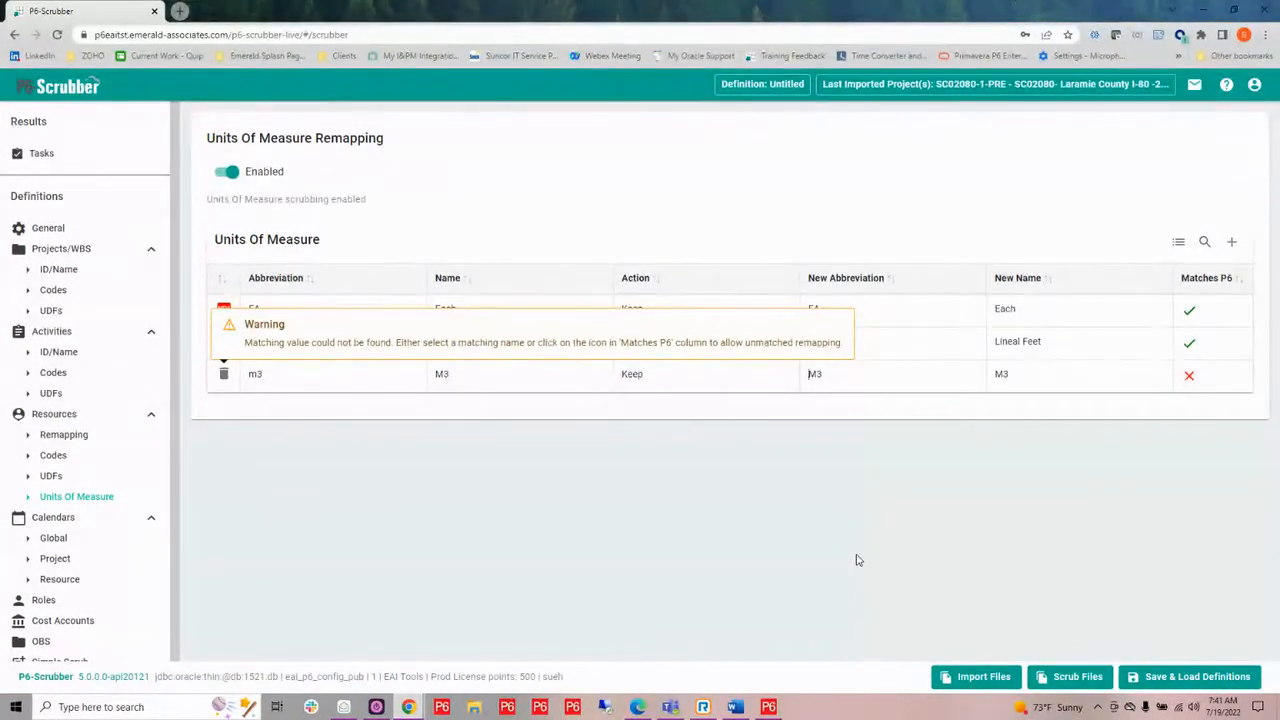
pyautogui.click(1026, 377)
pyautogui.moveTo(1026, 378); pyautogui.dragTo(972, 377)
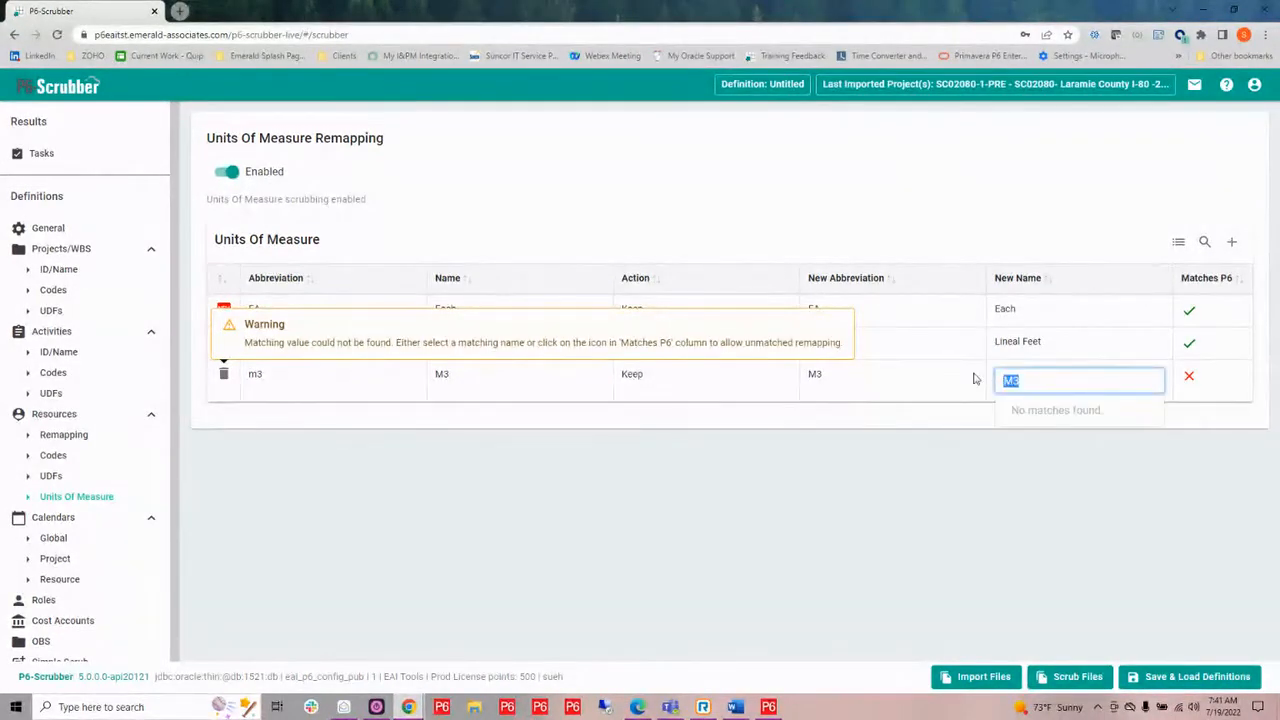
pyautogui.press('BackSpace')
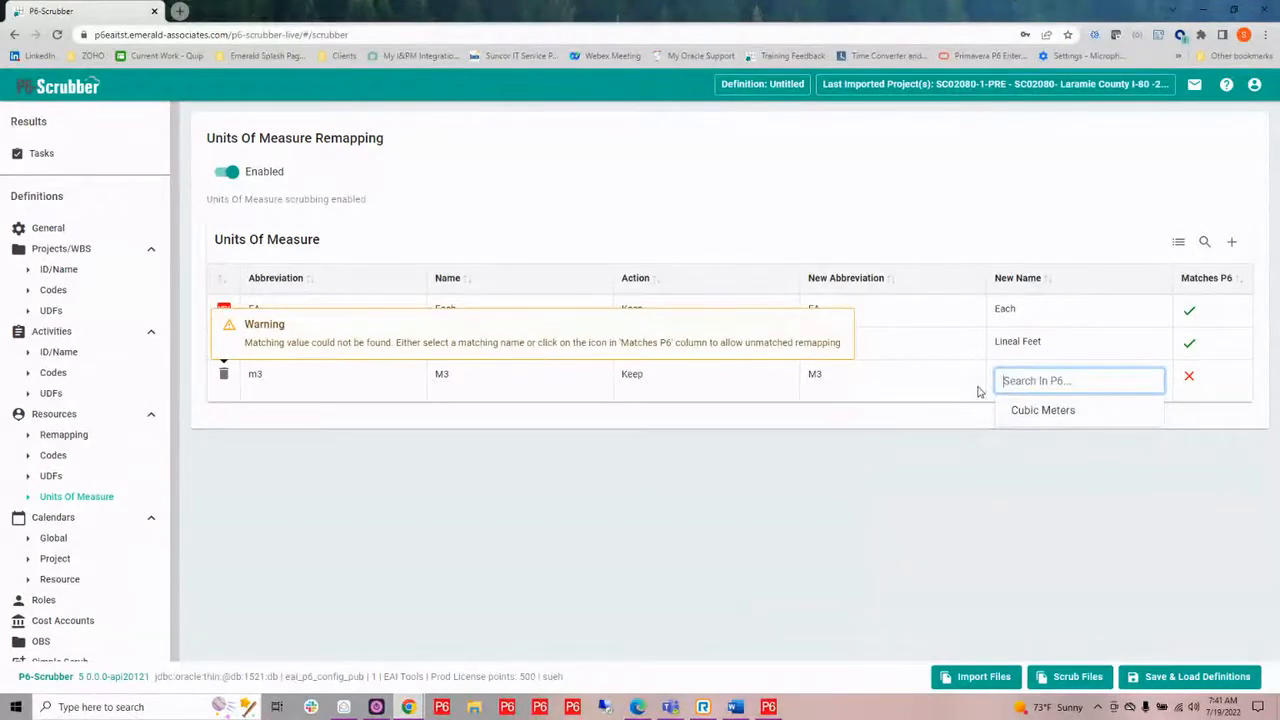
pyautogui.click(1046, 416)
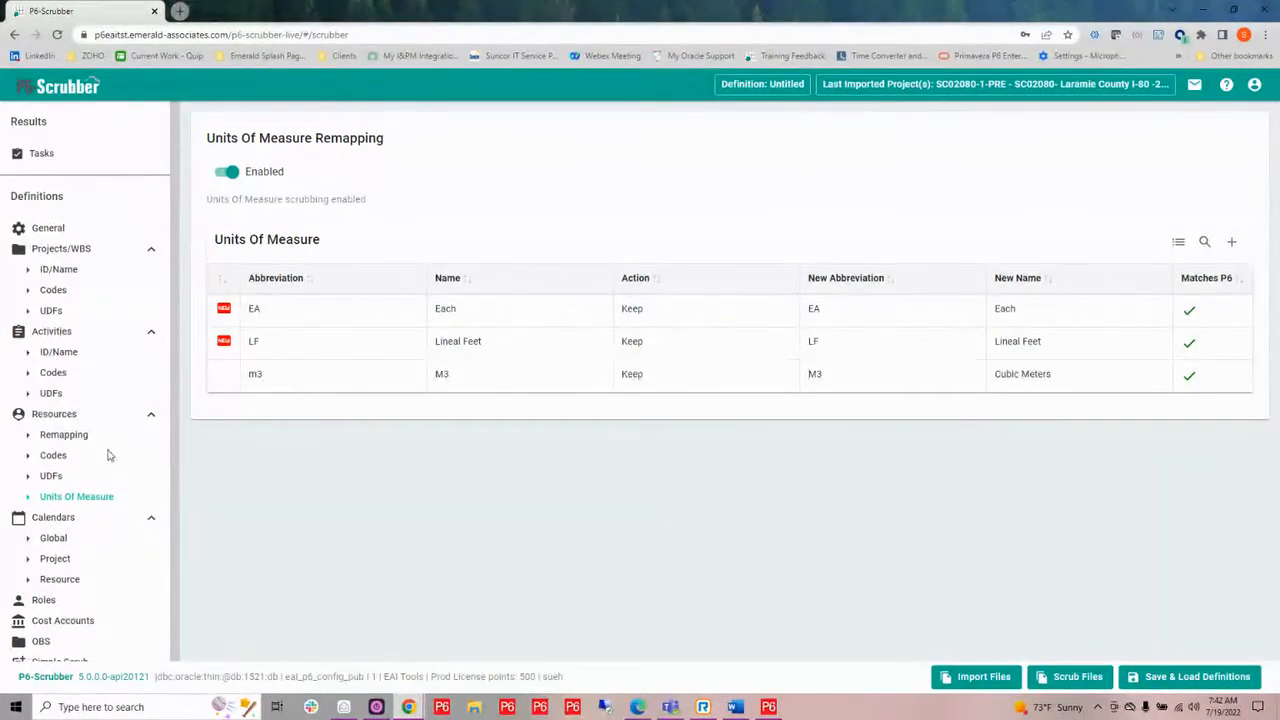
# In the global calendar definitions, set Standard 5 Day Workweek and 1-P6Loader - 5 Day - Canada to Rolldown.
pyautogui.scroll(-1, 100, 455)
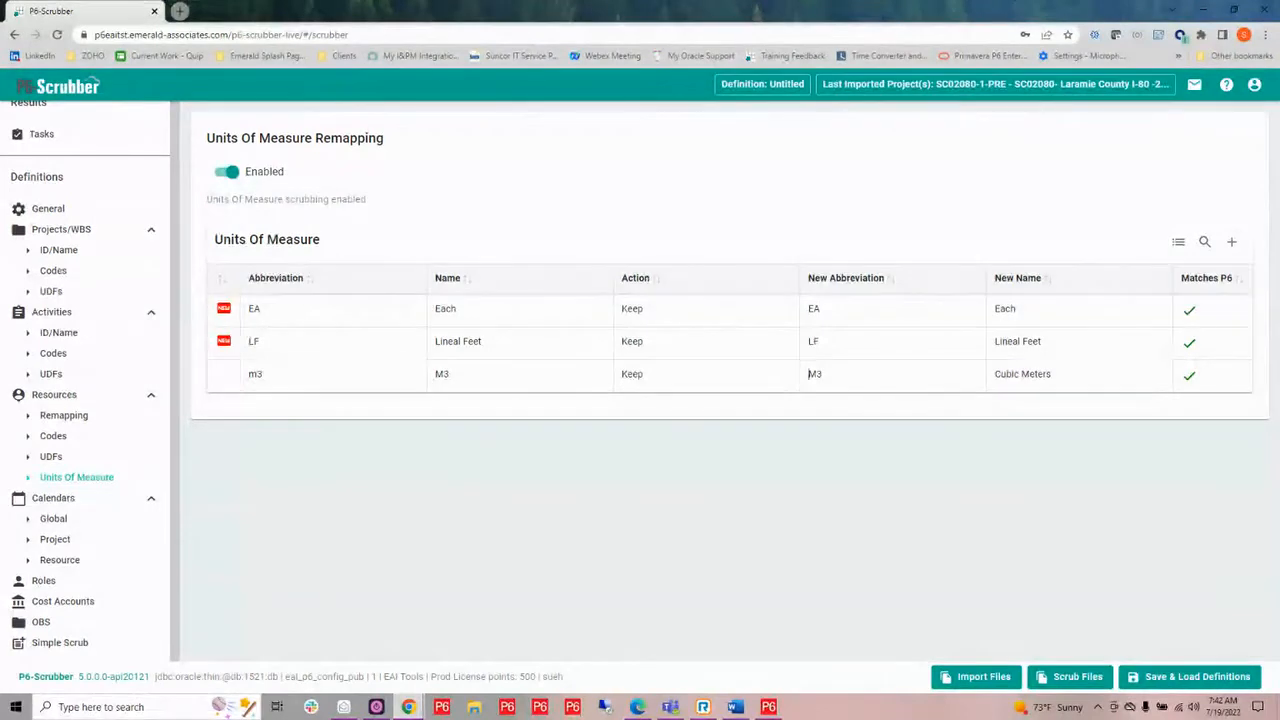
pyautogui.click(55, 520)
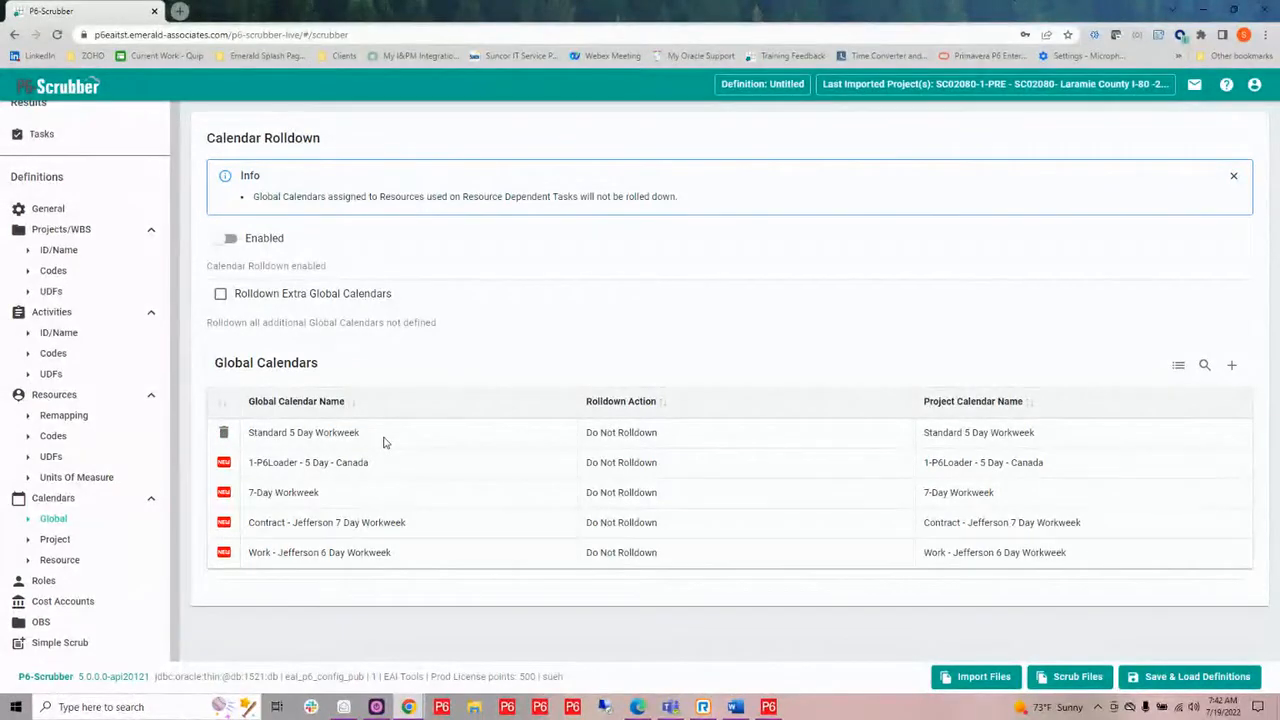
pyautogui.click(649, 436)
pyautogui.click(649, 437)
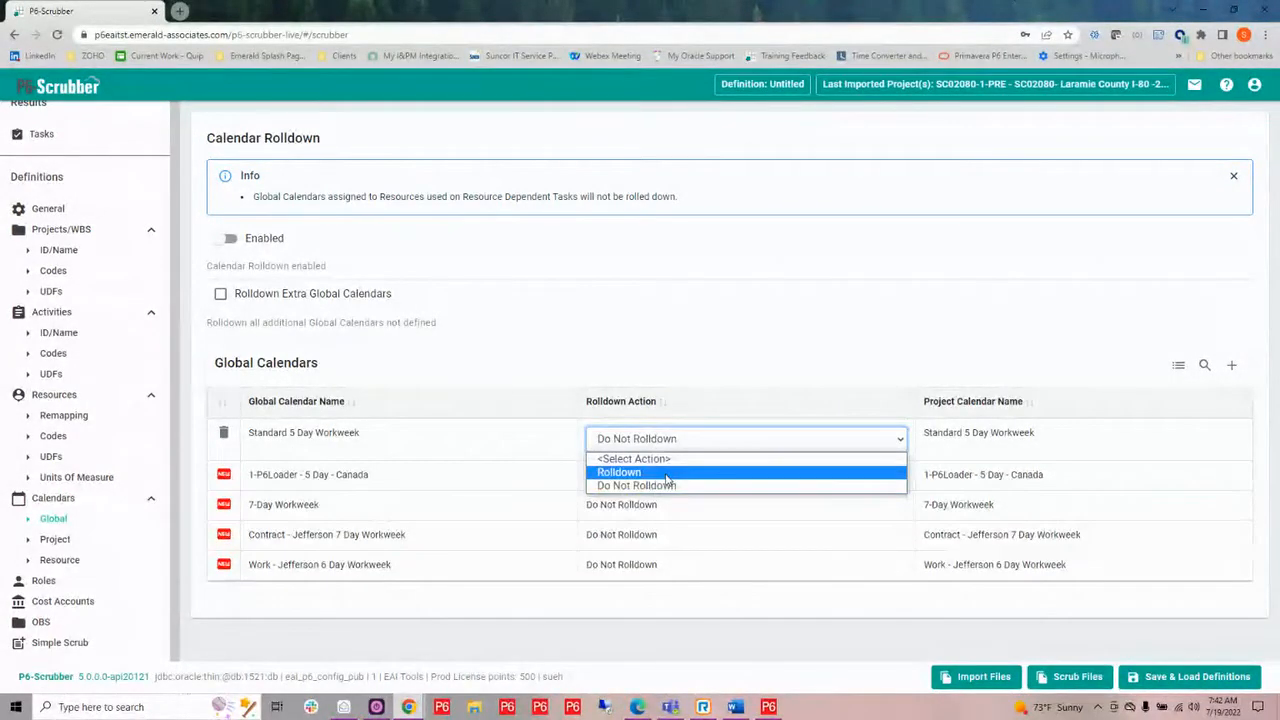
pyautogui.click(669, 474)
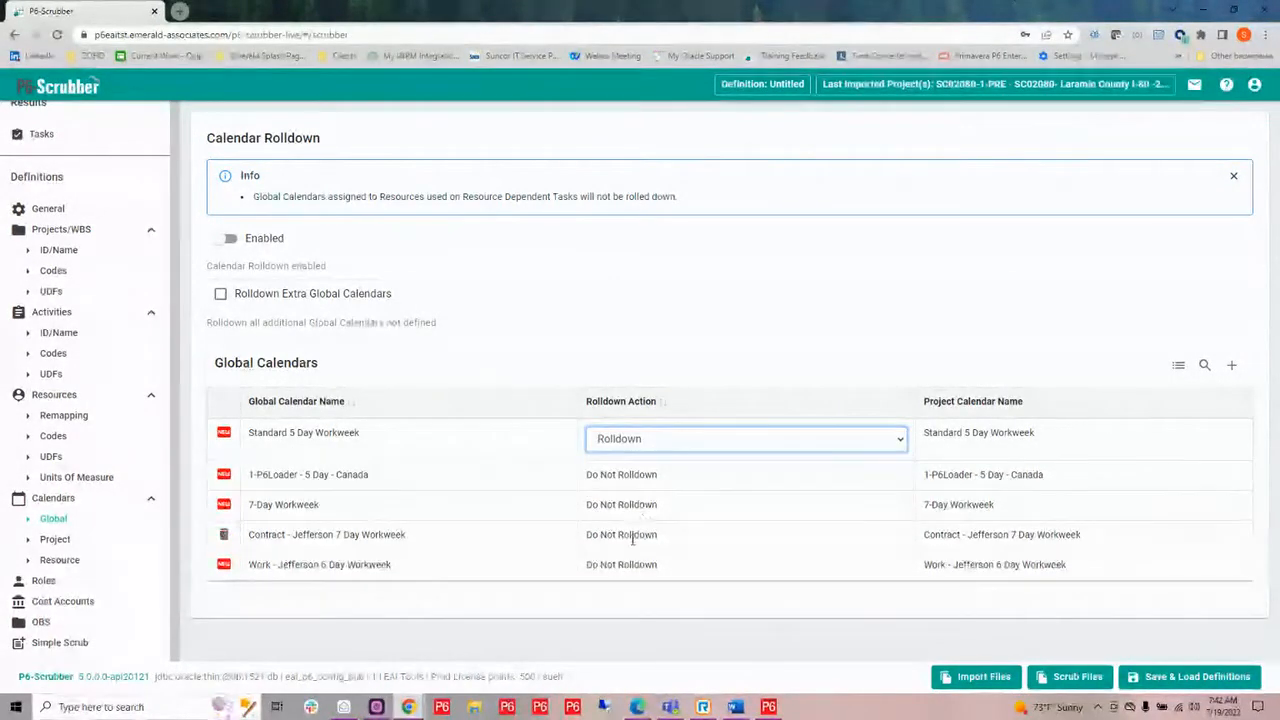
pyautogui.click(641, 465)
pyautogui.click(646, 470)
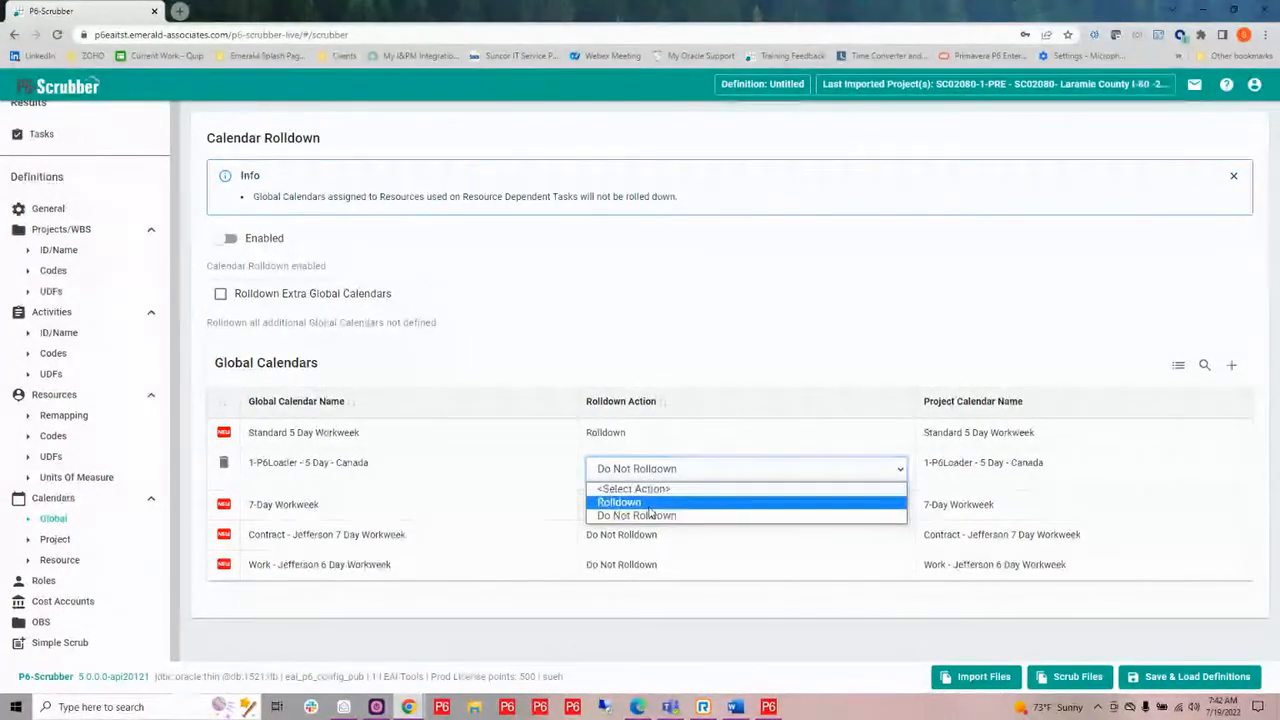
pyautogui.click(649, 501)
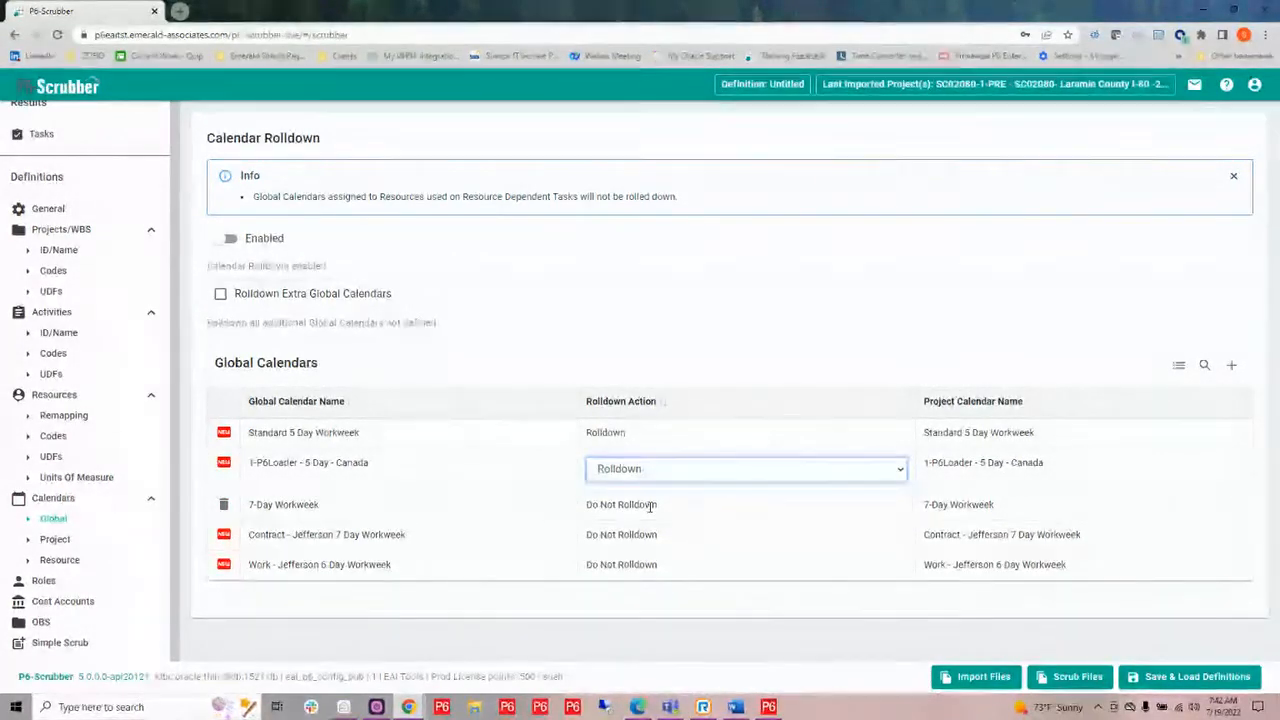
# Set the global calendars 7-Day Workweek, Contract - Jefferson 7 Day Workweek and Work - Jefferson 6 Day Workweek to Rolldown.
pyautogui.click(662, 505)
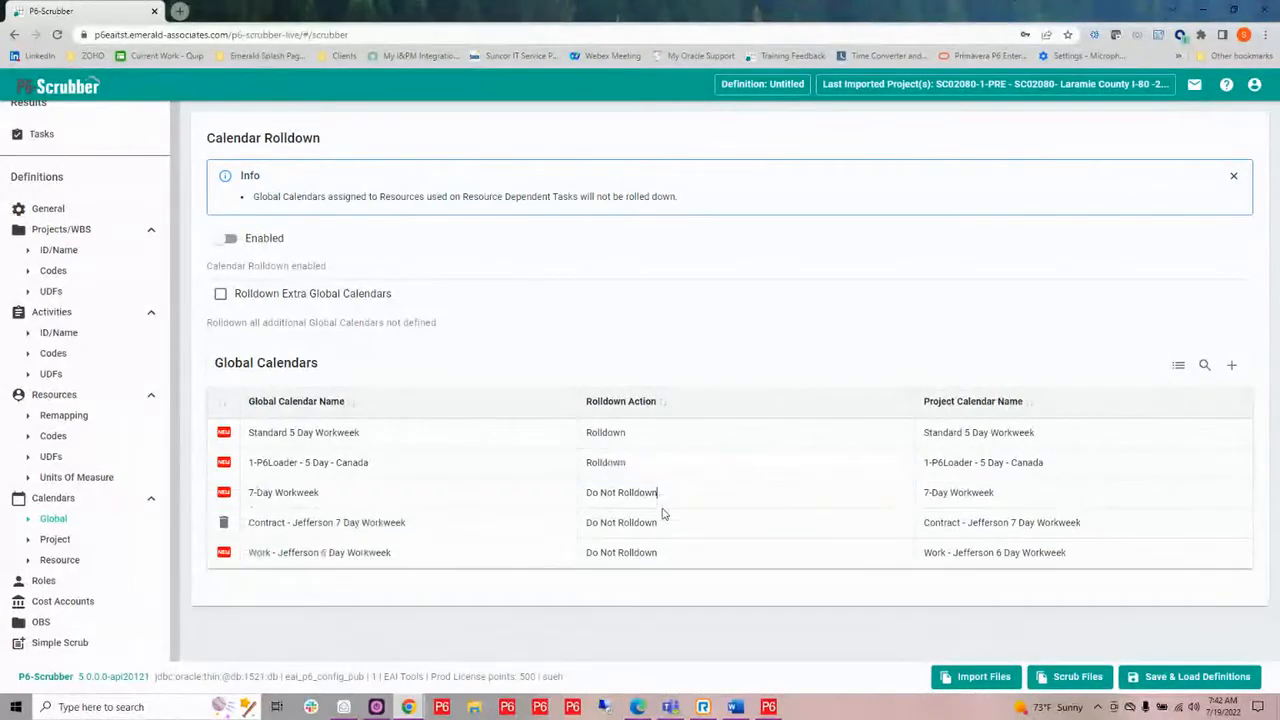
pyautogui.click(671, 503)
pyautogui.click(673, 502)
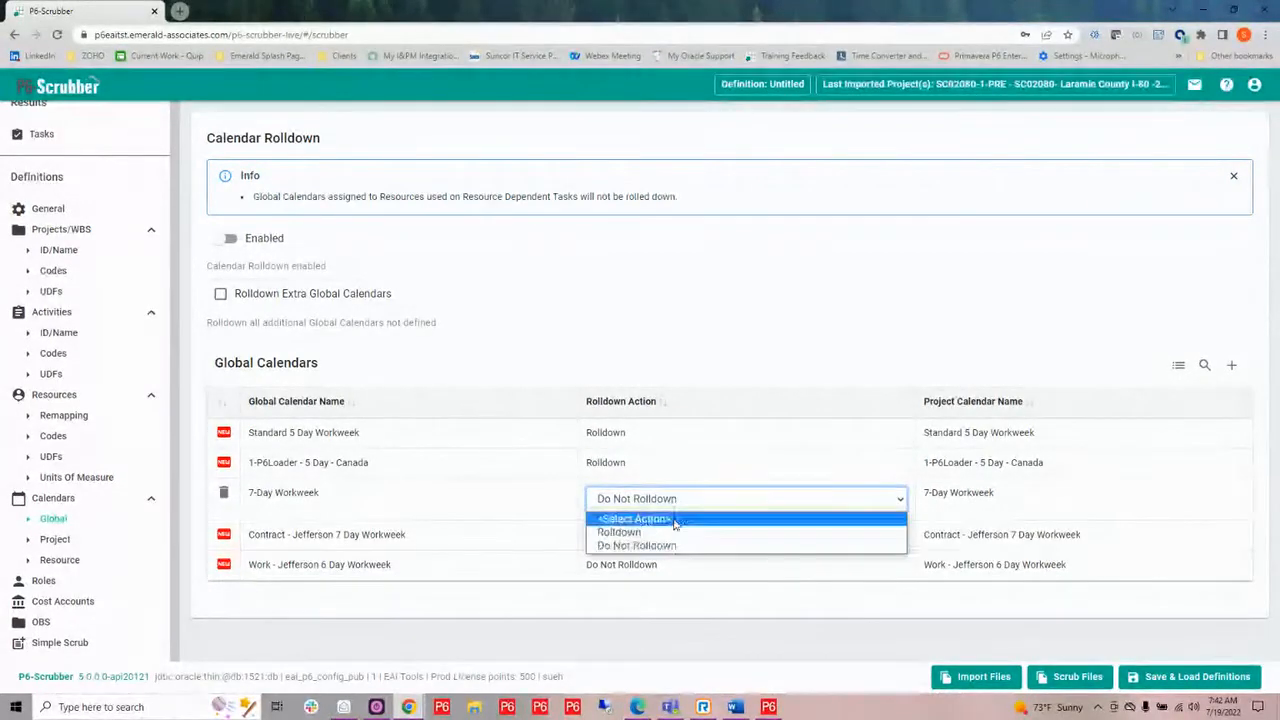
pyautogui.click(669, 531)
pyautogui.click(669, 532)
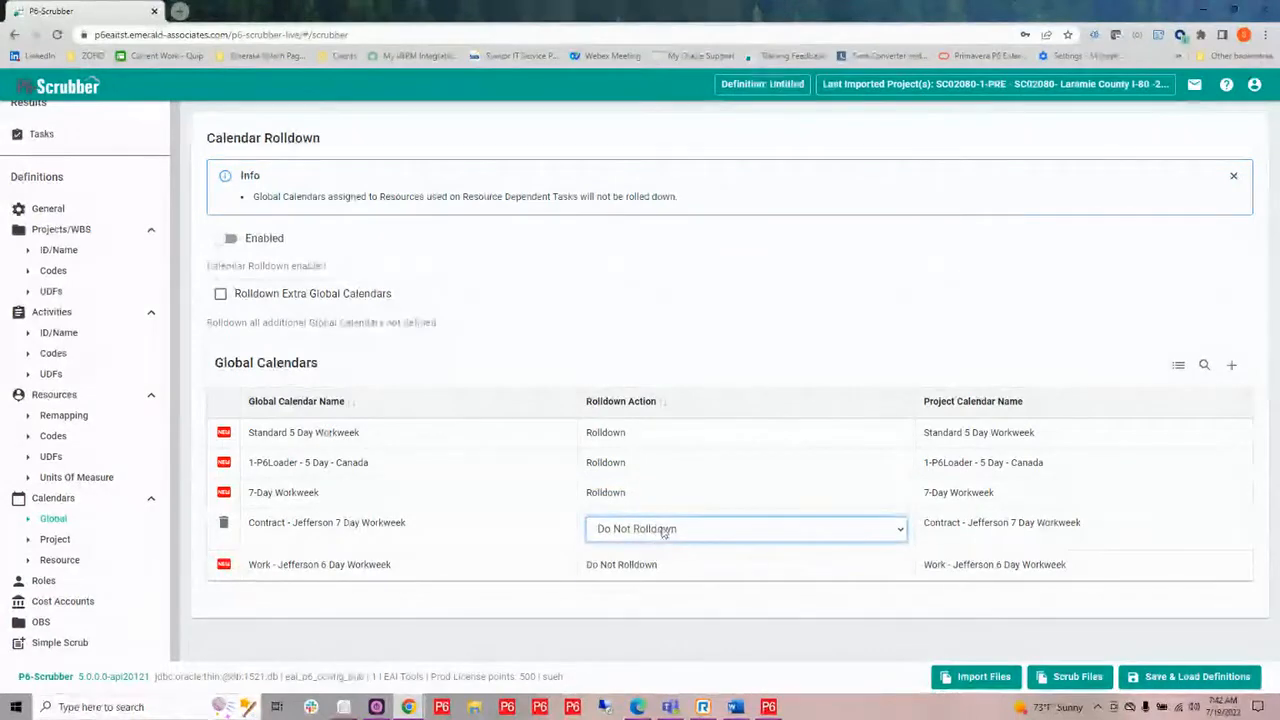
pyautogui.click(666, 530)
pyautogui.click(657, 563)
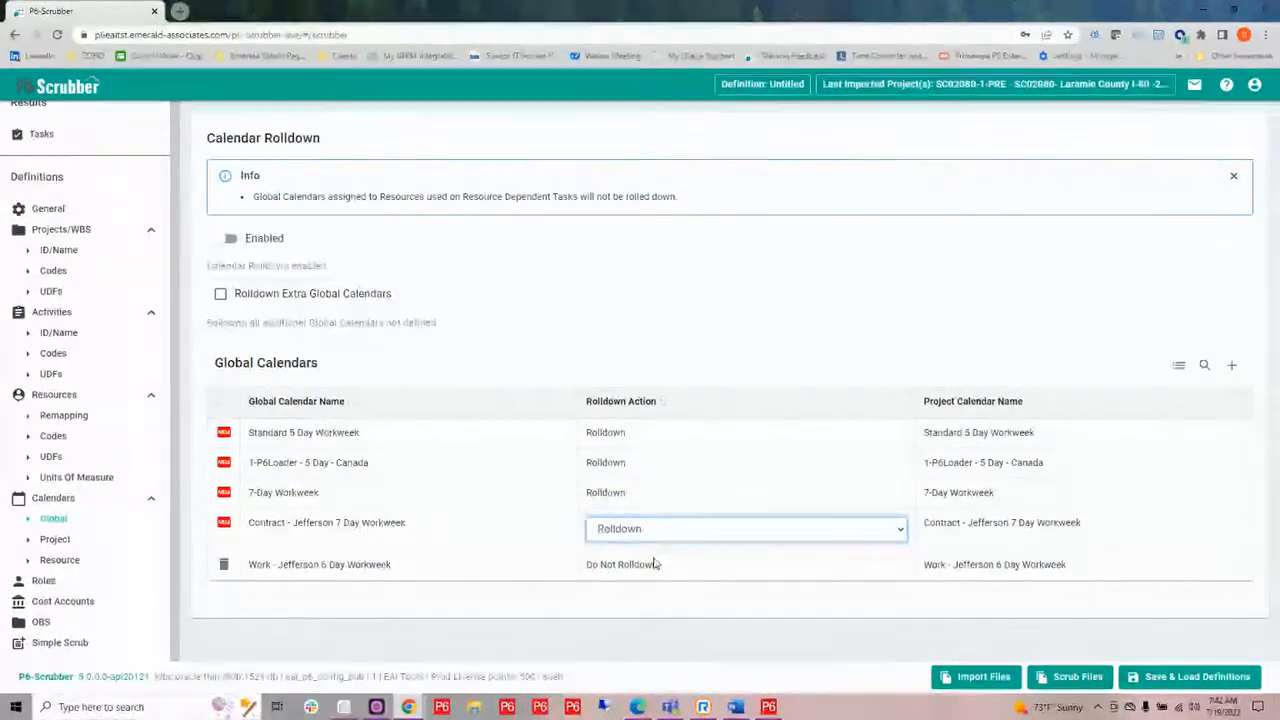
pyautogui.click(652, 565)
pyautogui.click(652, 563)
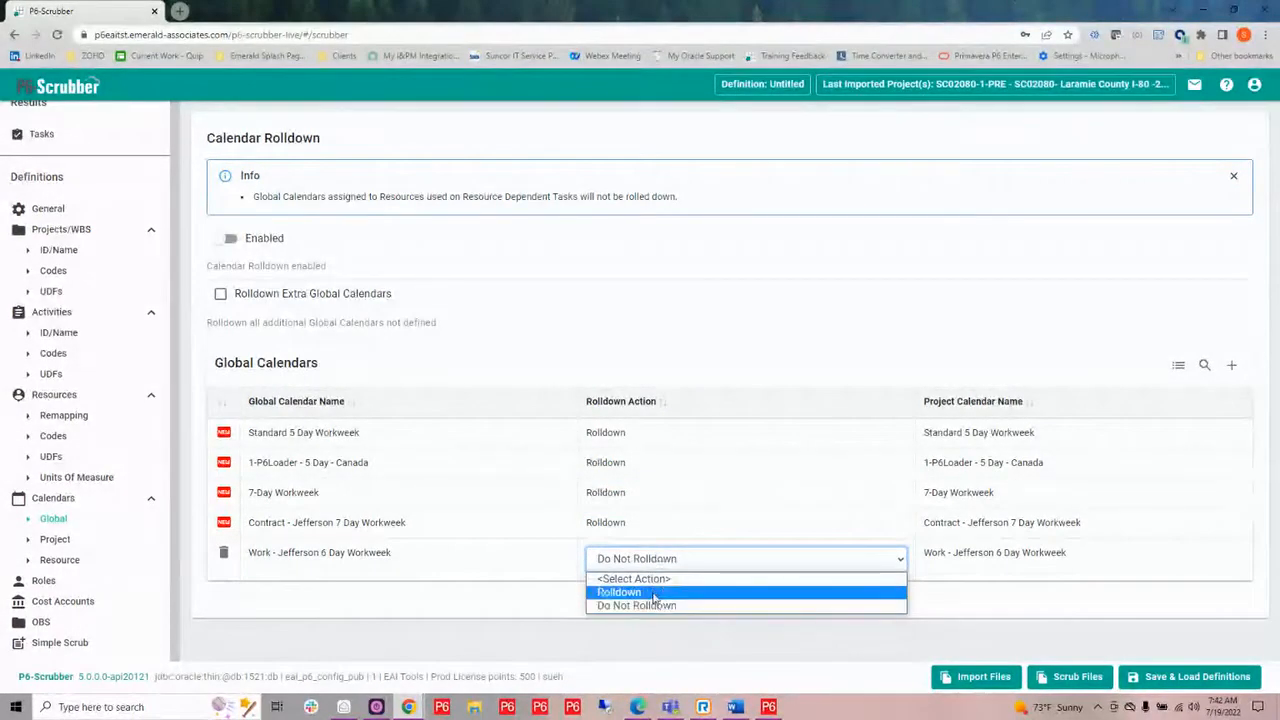
pyautogui.click(654, 591)
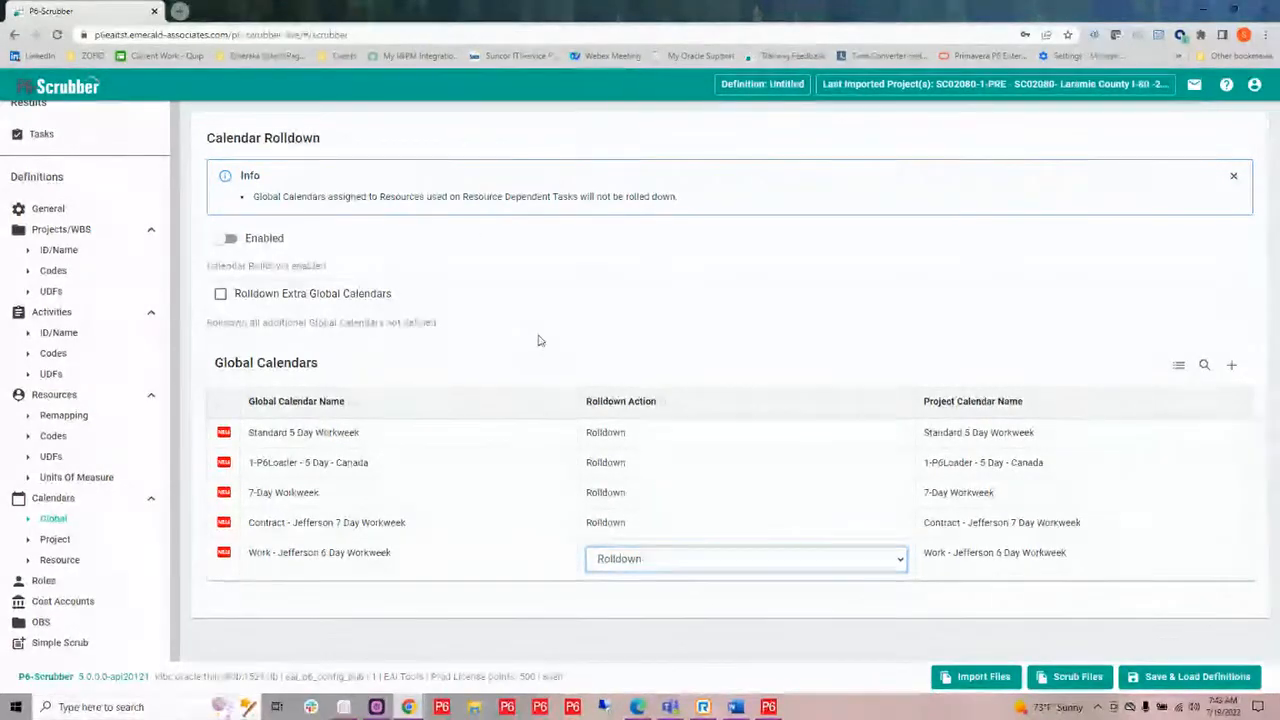
# Enable calendar rolldown with the Rolldown Extra Global Calendars option, and open the project calendars.
pyautogui.click(226, 240)
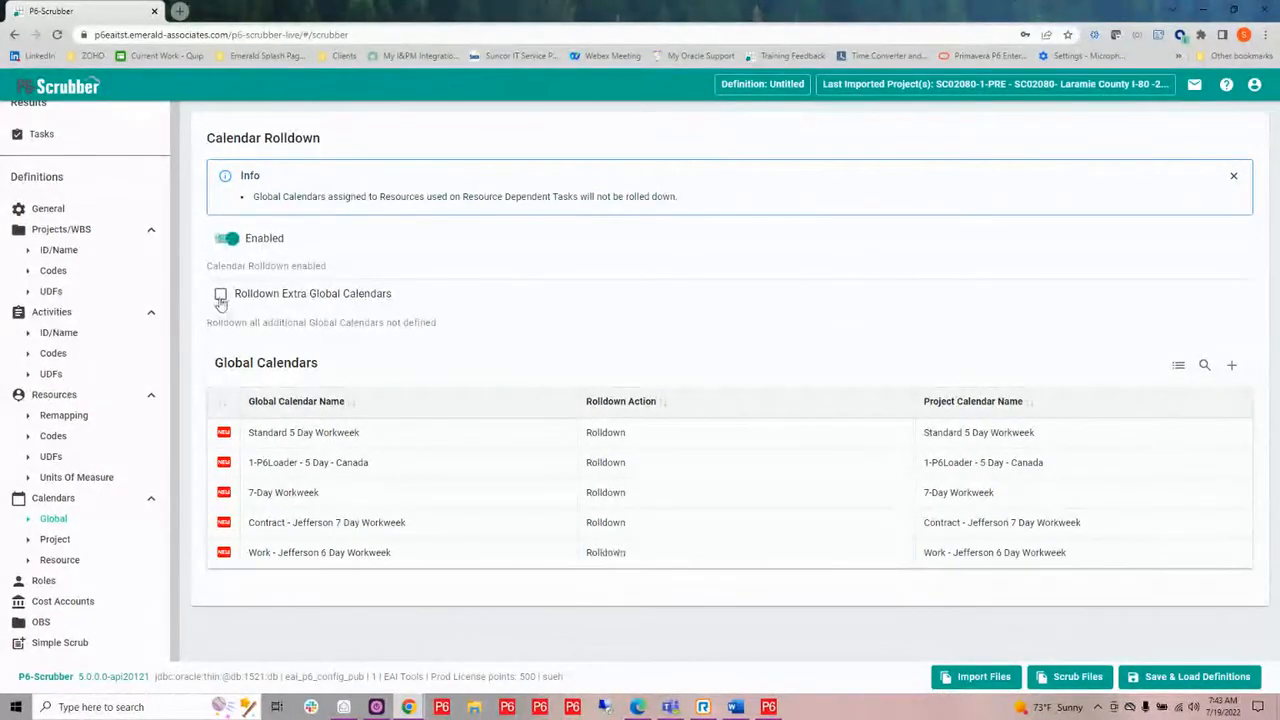
pyautogui.click(220, 294)
pyautogui.click(55, 539)
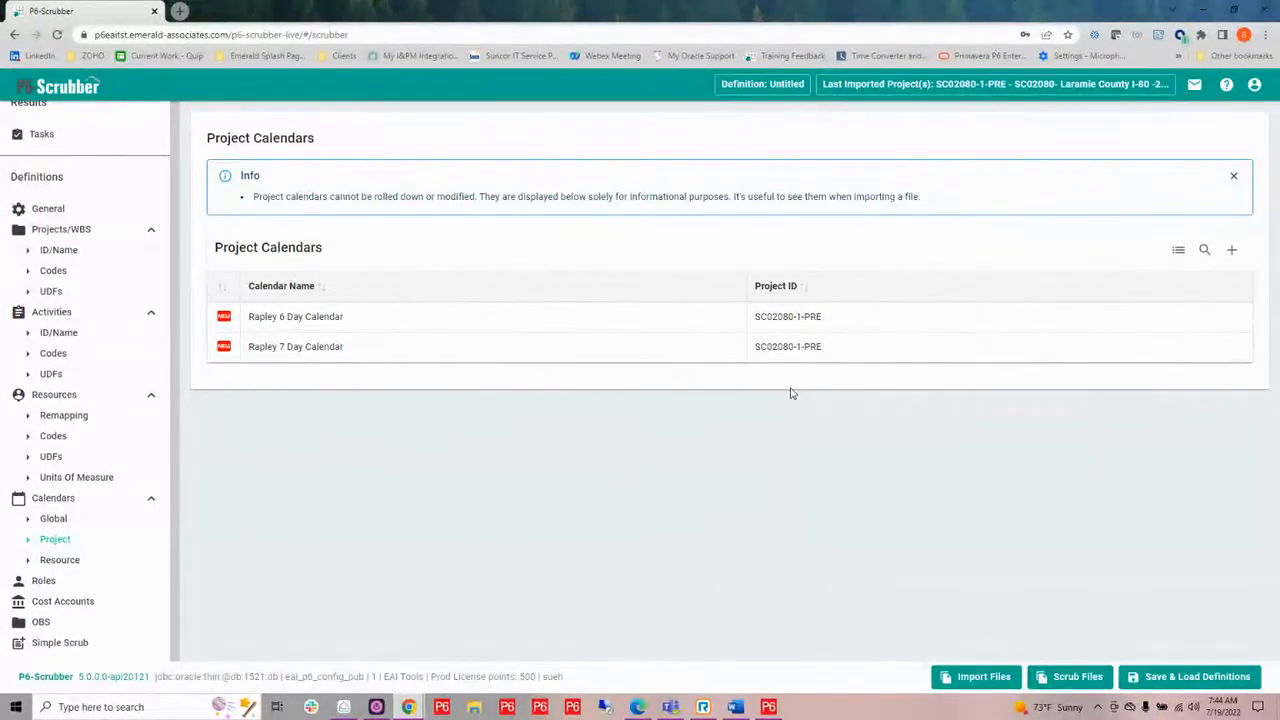
# In the resource calendar remapping, map Standard 5 Day-Resource only to the suggested SCR-Standard 5 Day-Resource only.
pyautogui.click(59, 561)
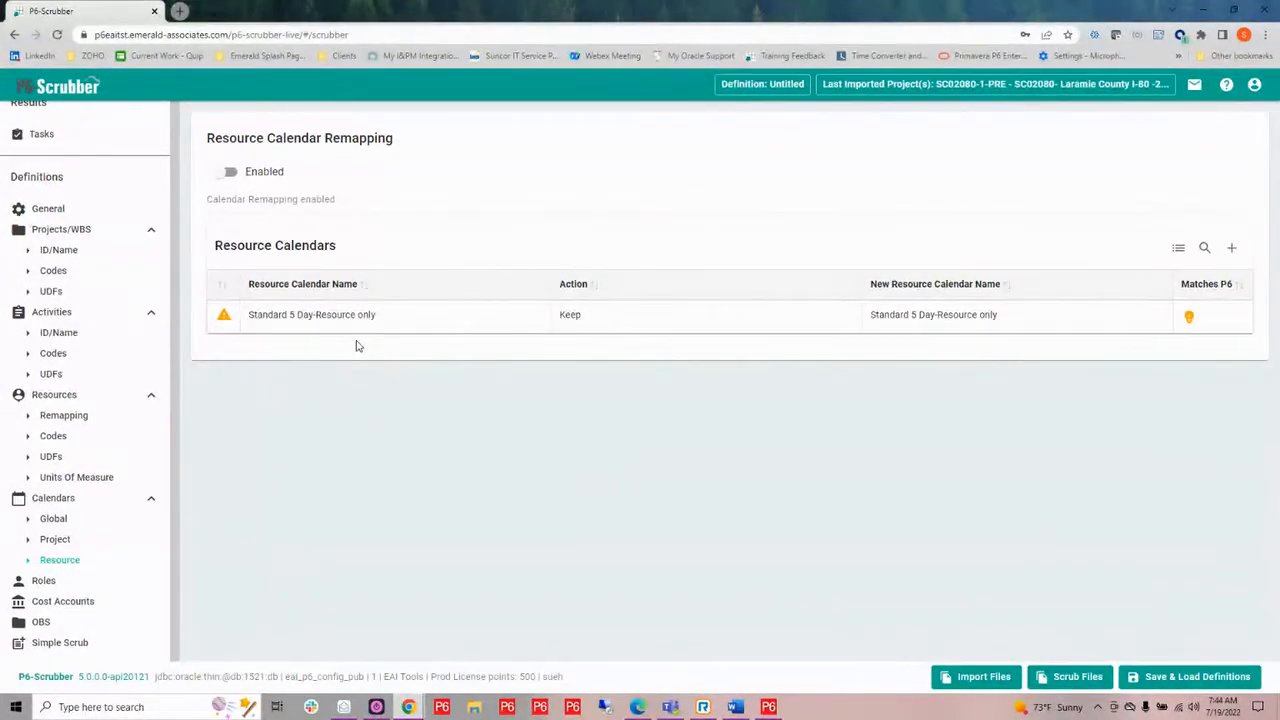
pyautogui.moveTo(357, 337)
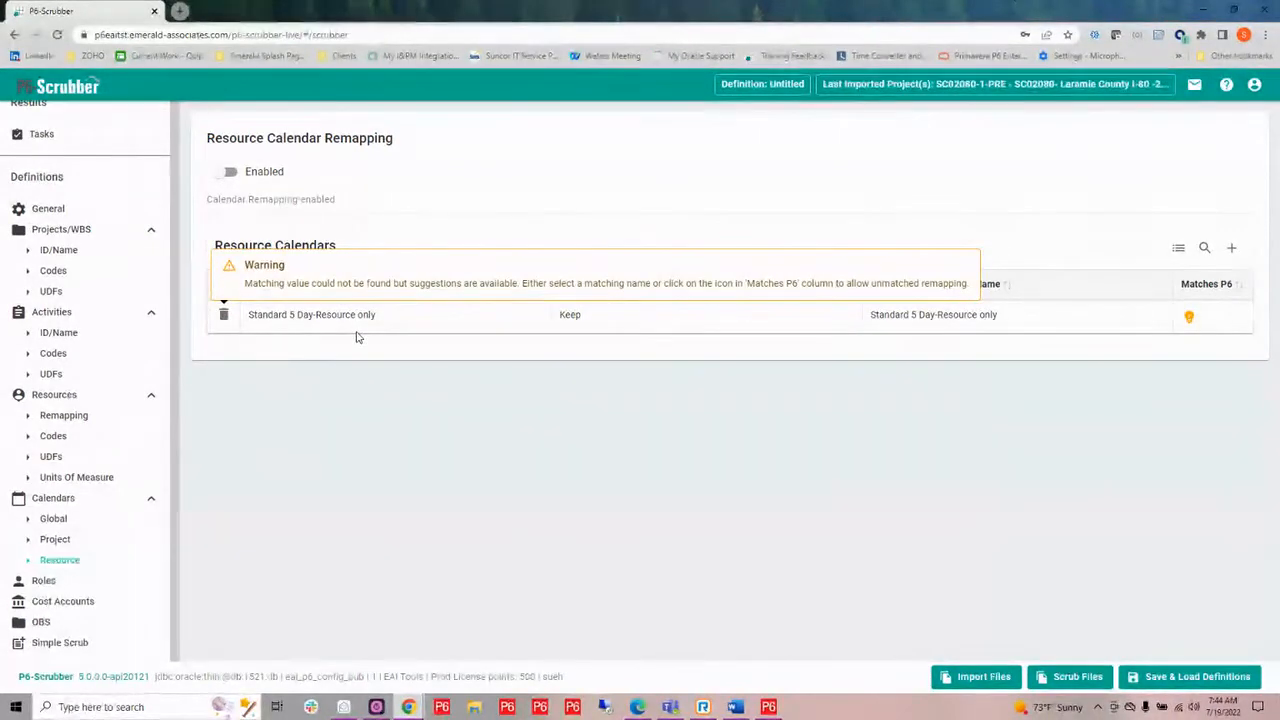
pyautogui.click(1004, 318)
pyautogui.click(1038, 323)
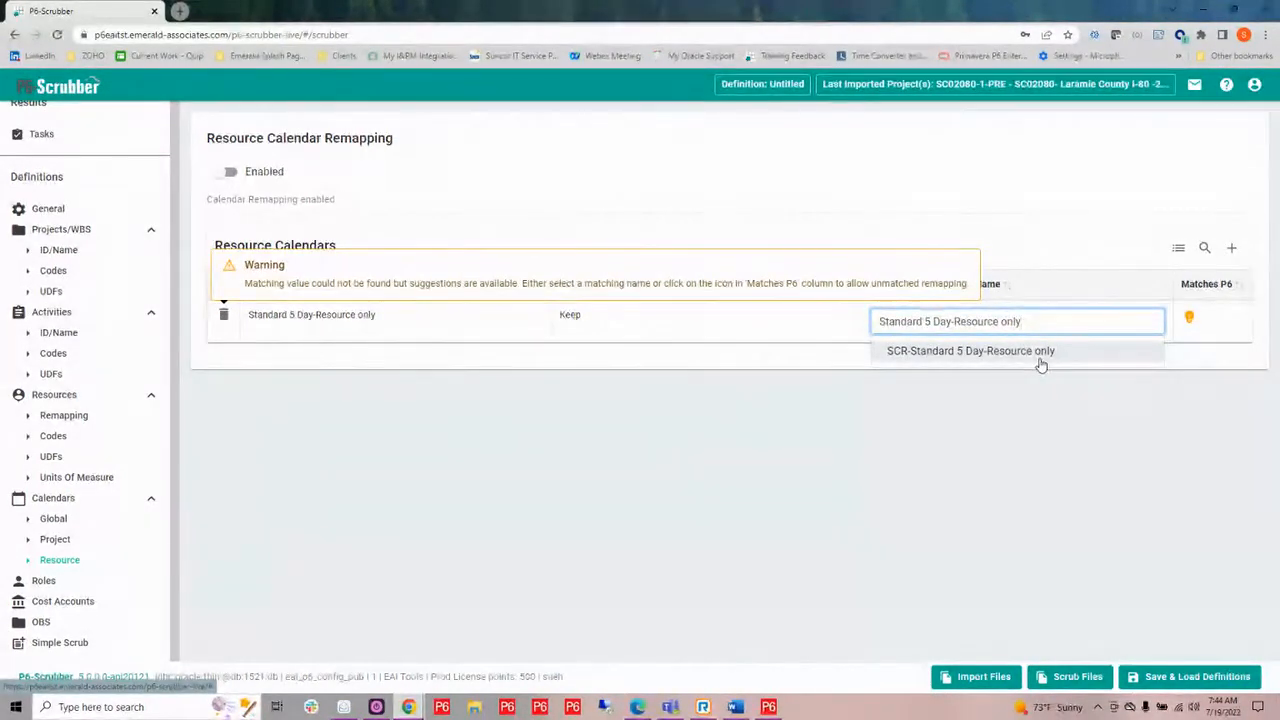
pyautogui.click(1040, 352)
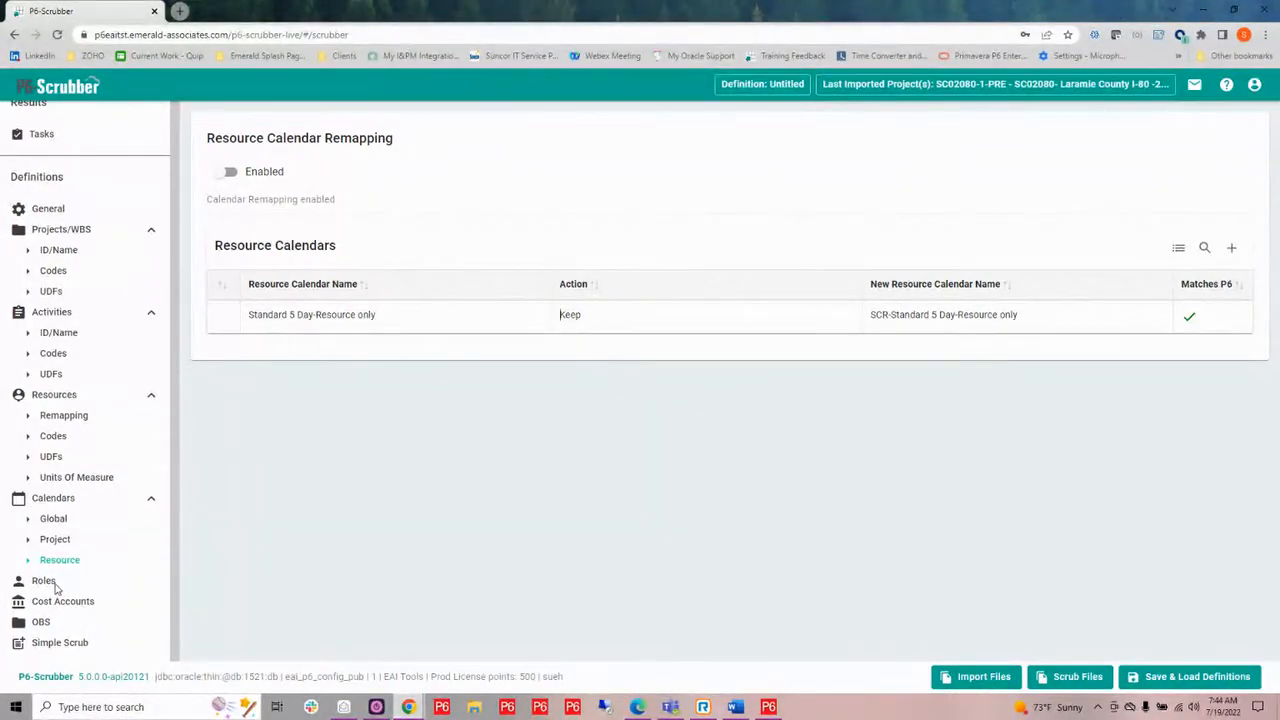
# Open the role definitions and check which actions are available for the EAI role.
pyautogui.click(44, 581)
pyautogui.scroll(-1, 533, 366)
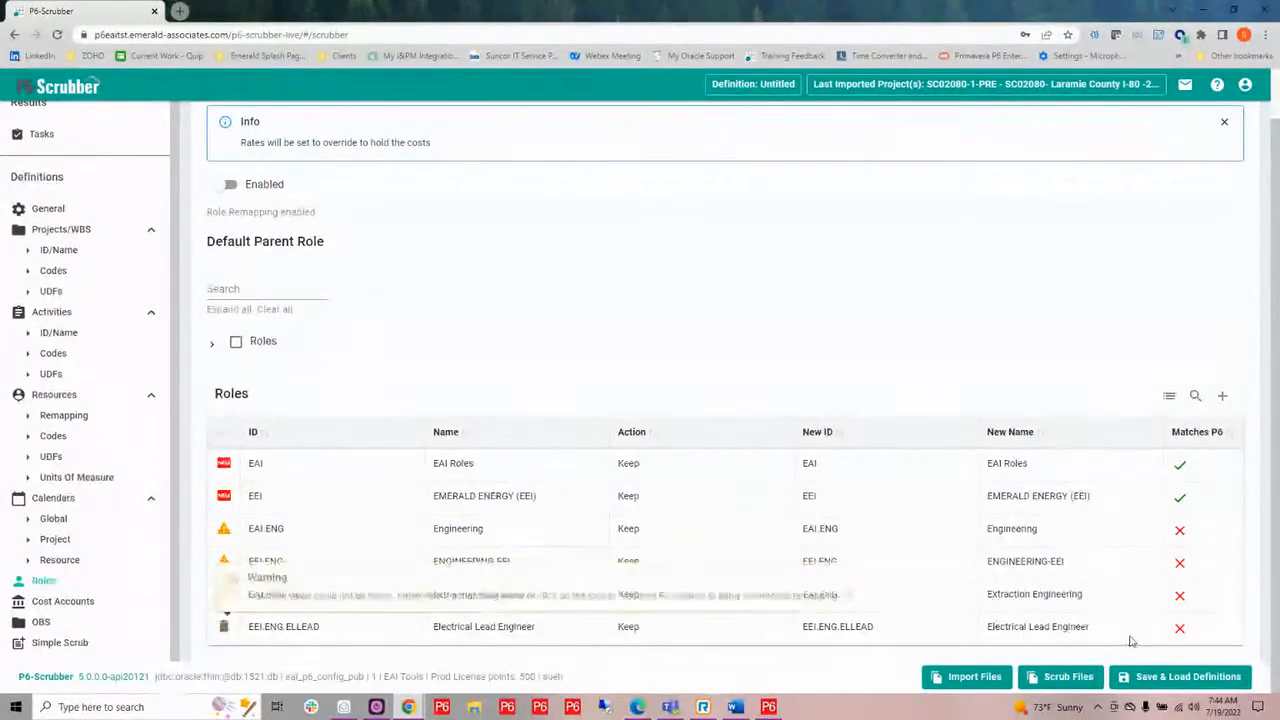
pyautogui.click(665, 473)
pyautogui.click(666, 474)
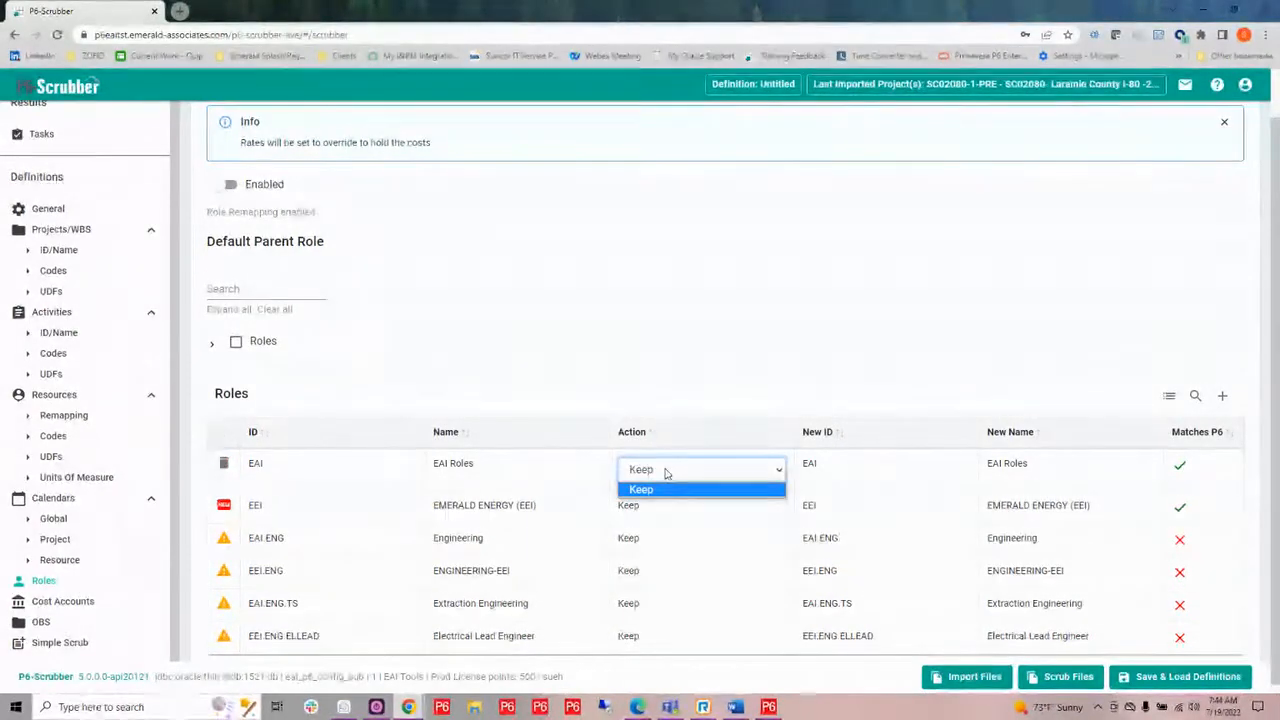
pyautogui.click(661, 372)
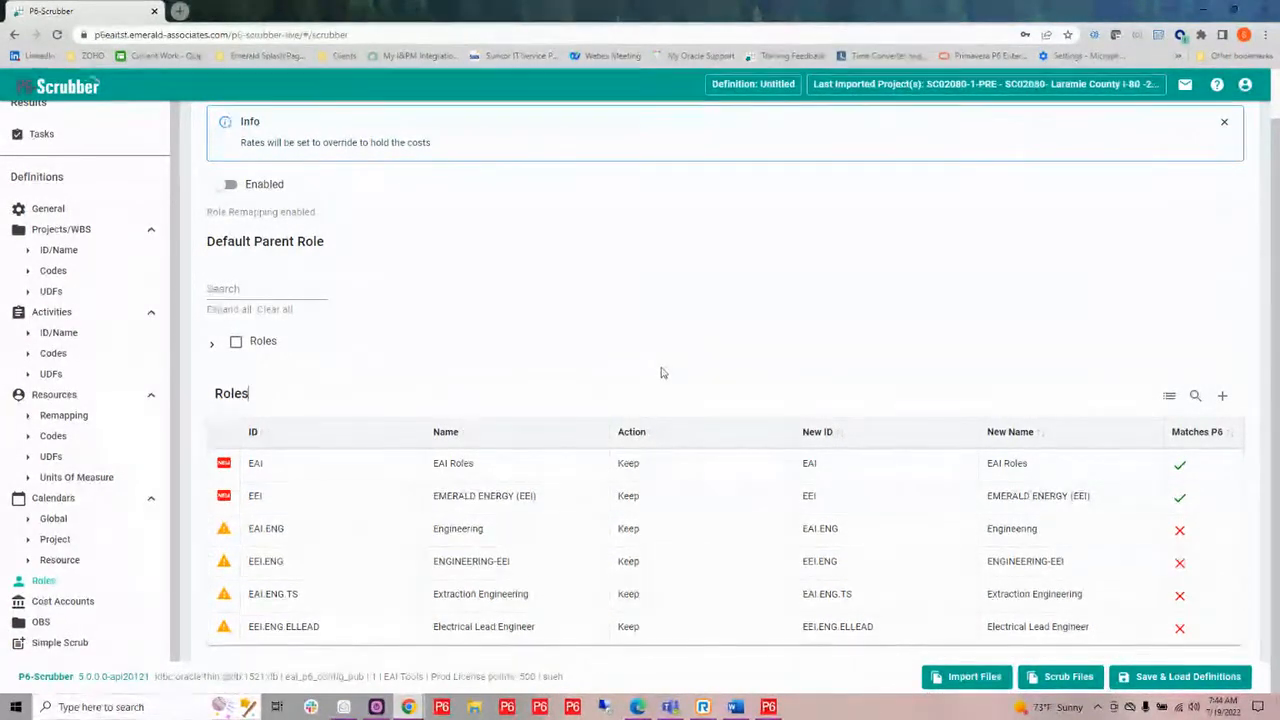
# Expand the default parent role tree and inspect the roles under SCR Roles.
pyautogui.click(215, 349)
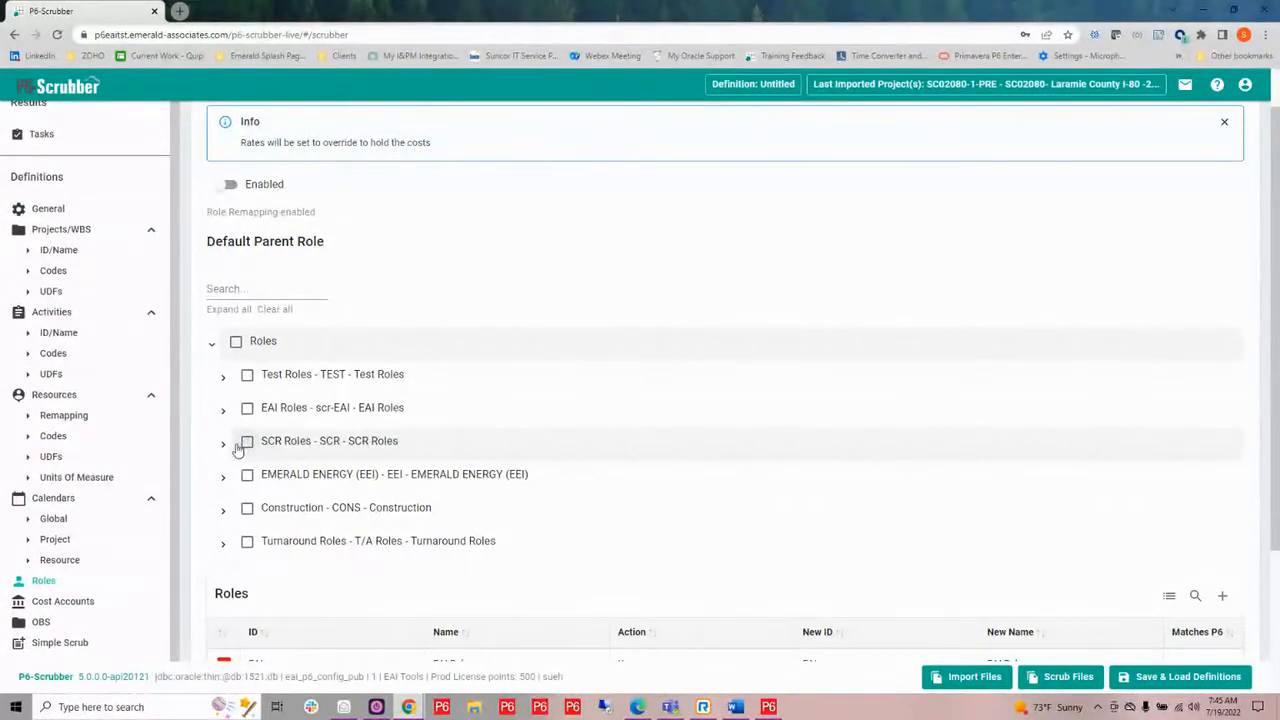
pyautogui.click(222, 443)
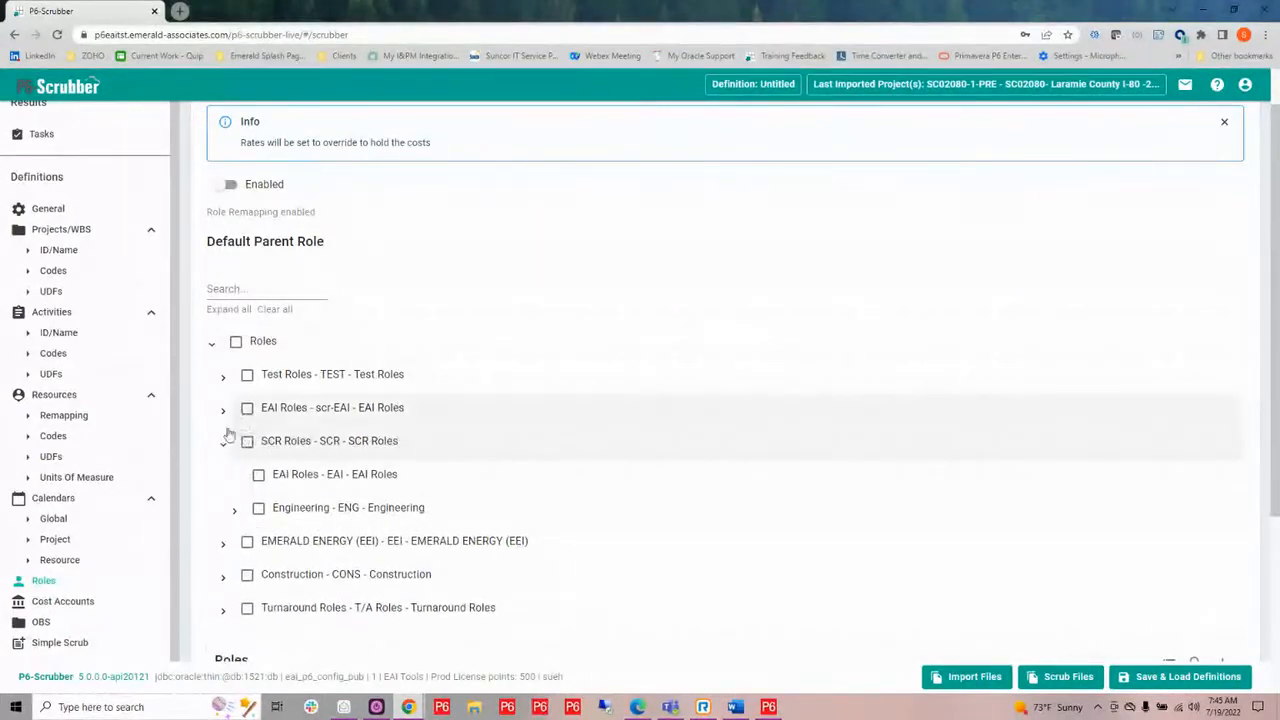
pyautogui.click(223, 444)
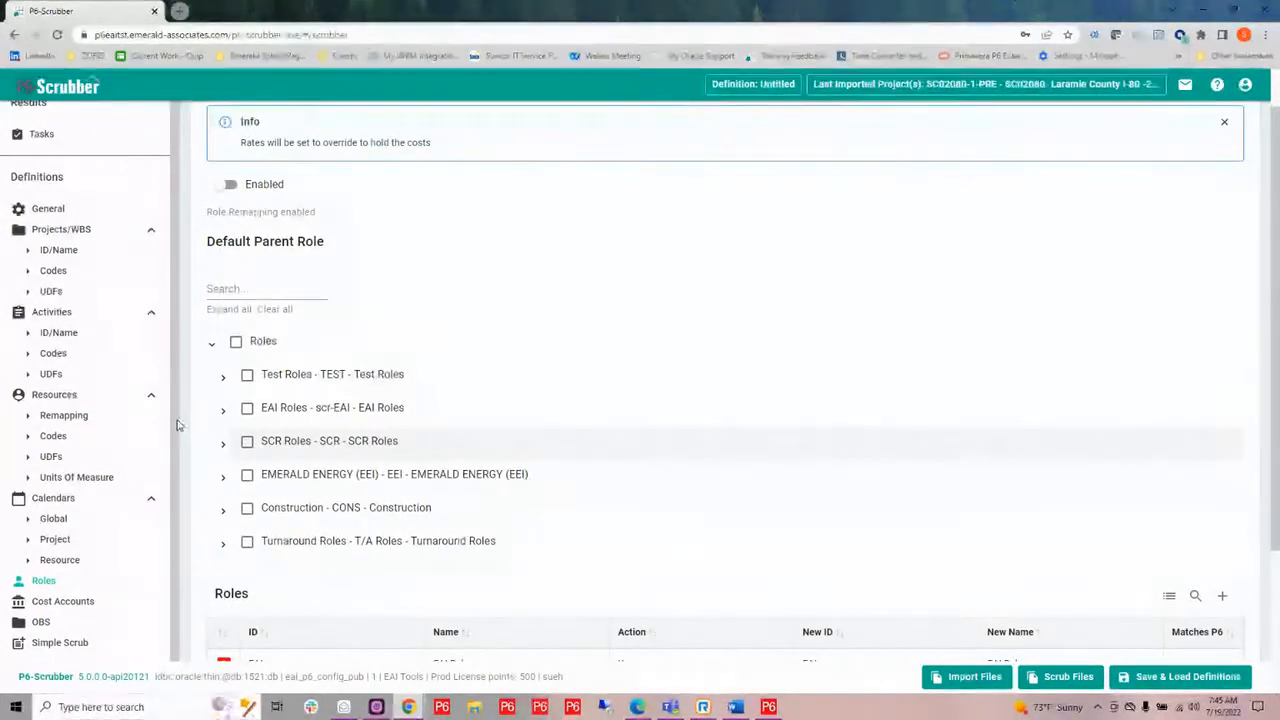
pyautogui.scroll(-2, 66, 436)
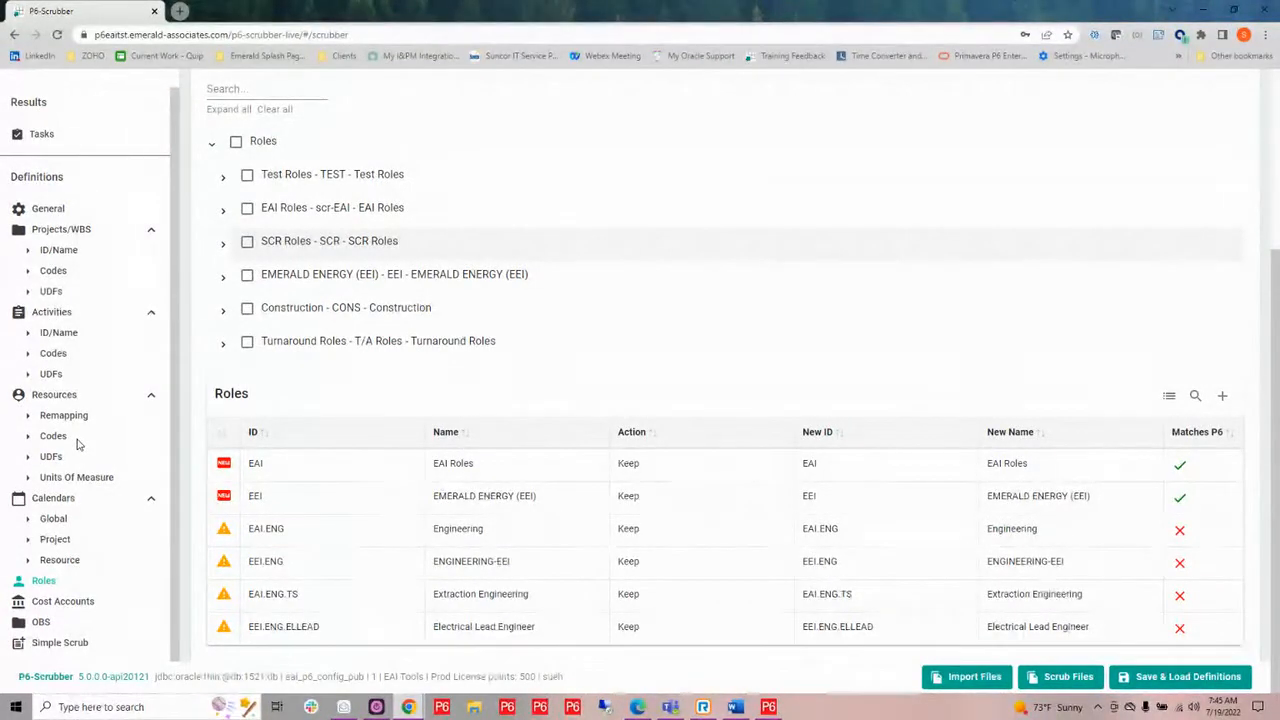
# Open the cost account validation and check which actions are available for the TS cost account.
pyautogui.click(70, 602)
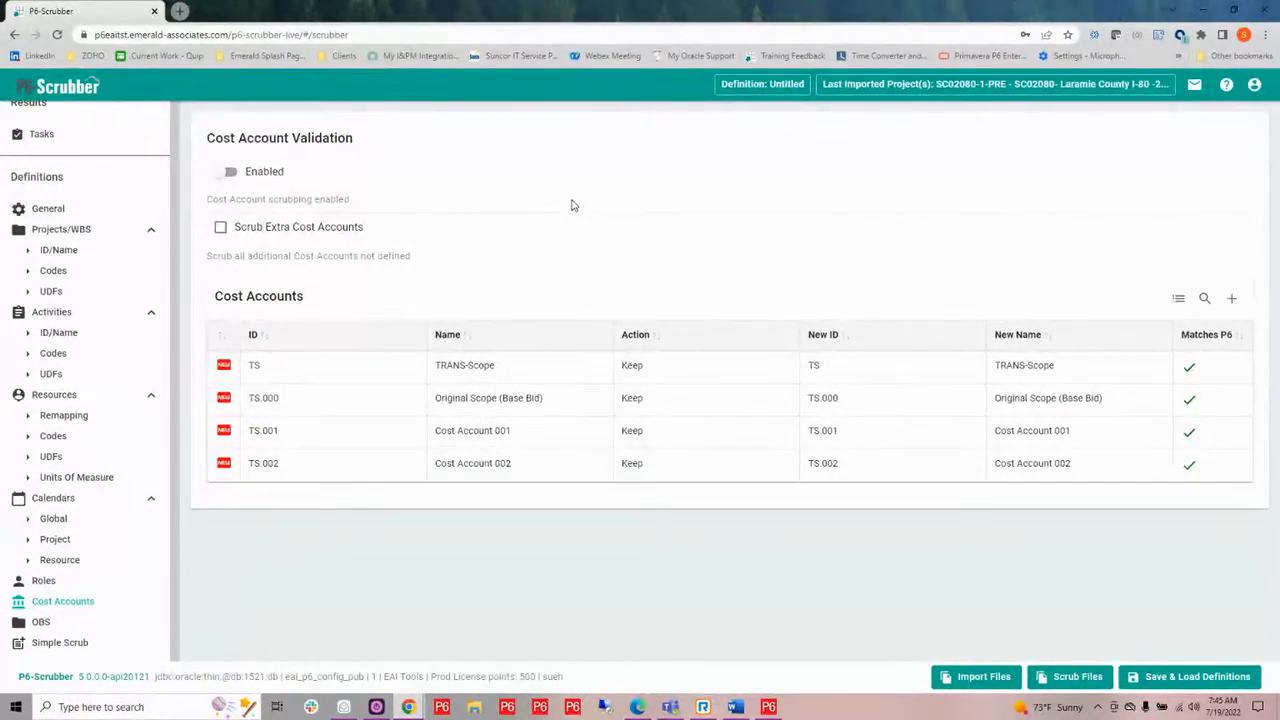
pyautogui.click(648, 372)
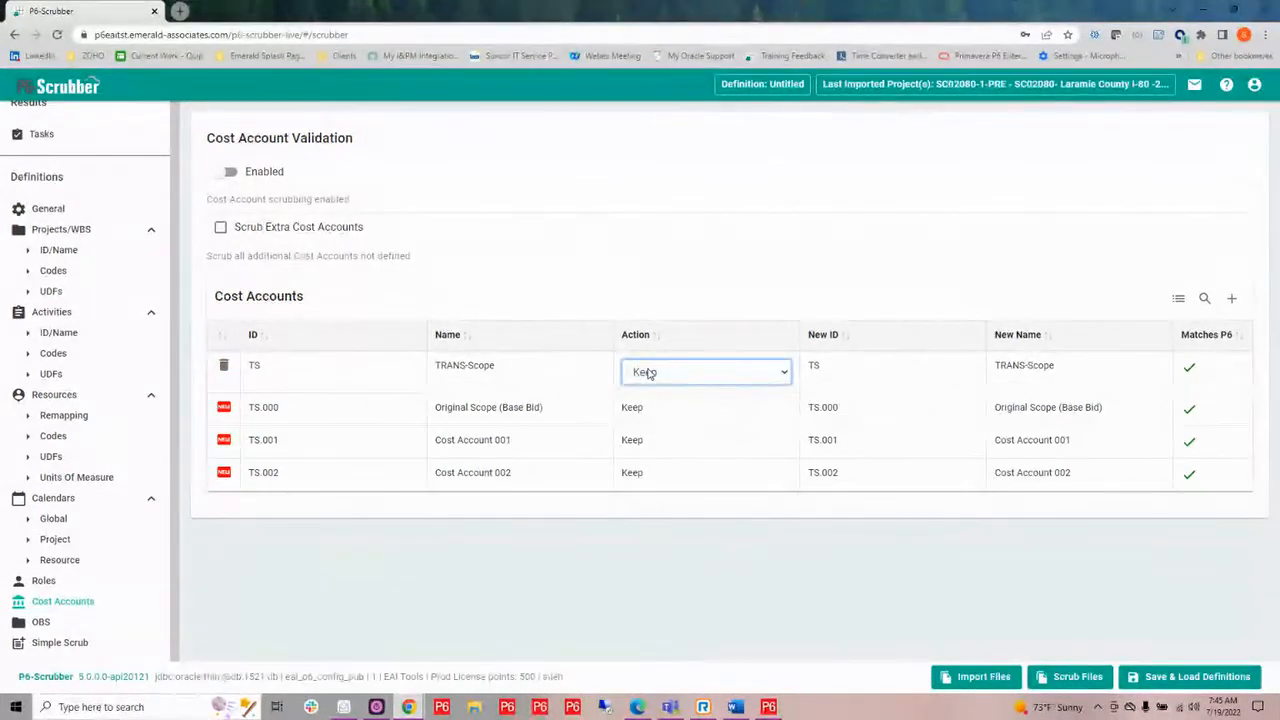
pyautogui.click(648, 373)
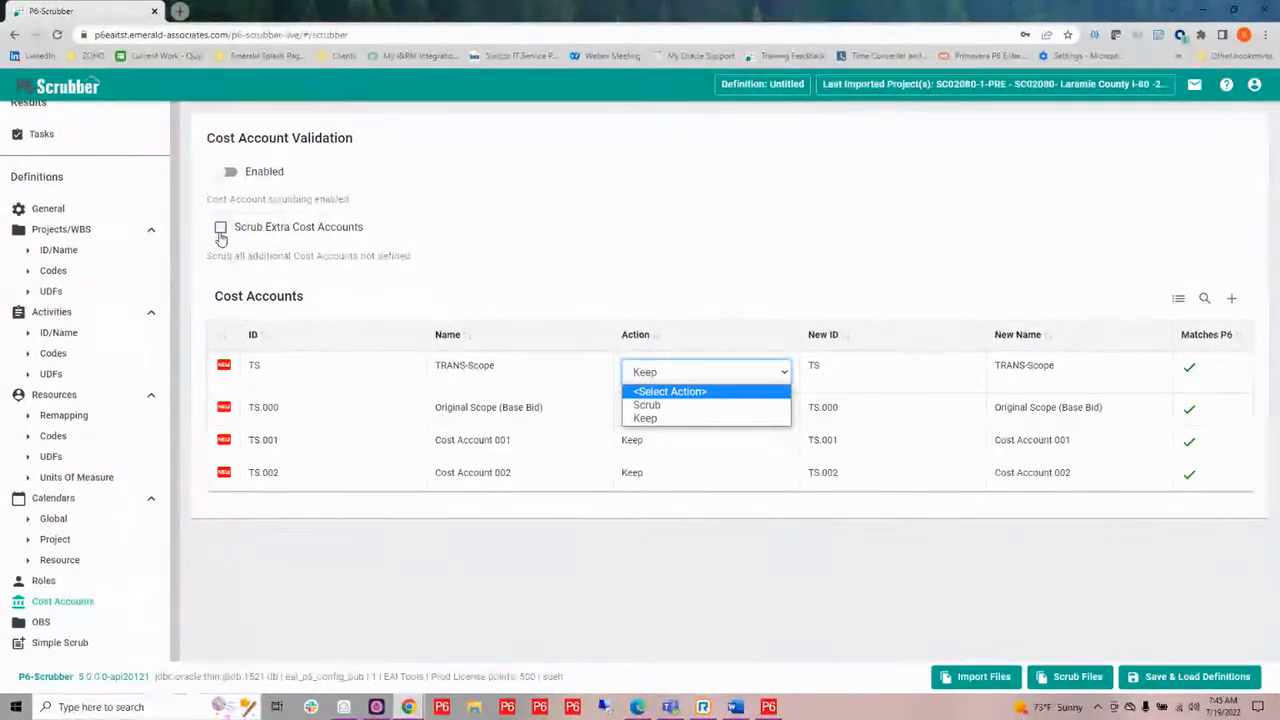
pyautogui.click(627, 285)
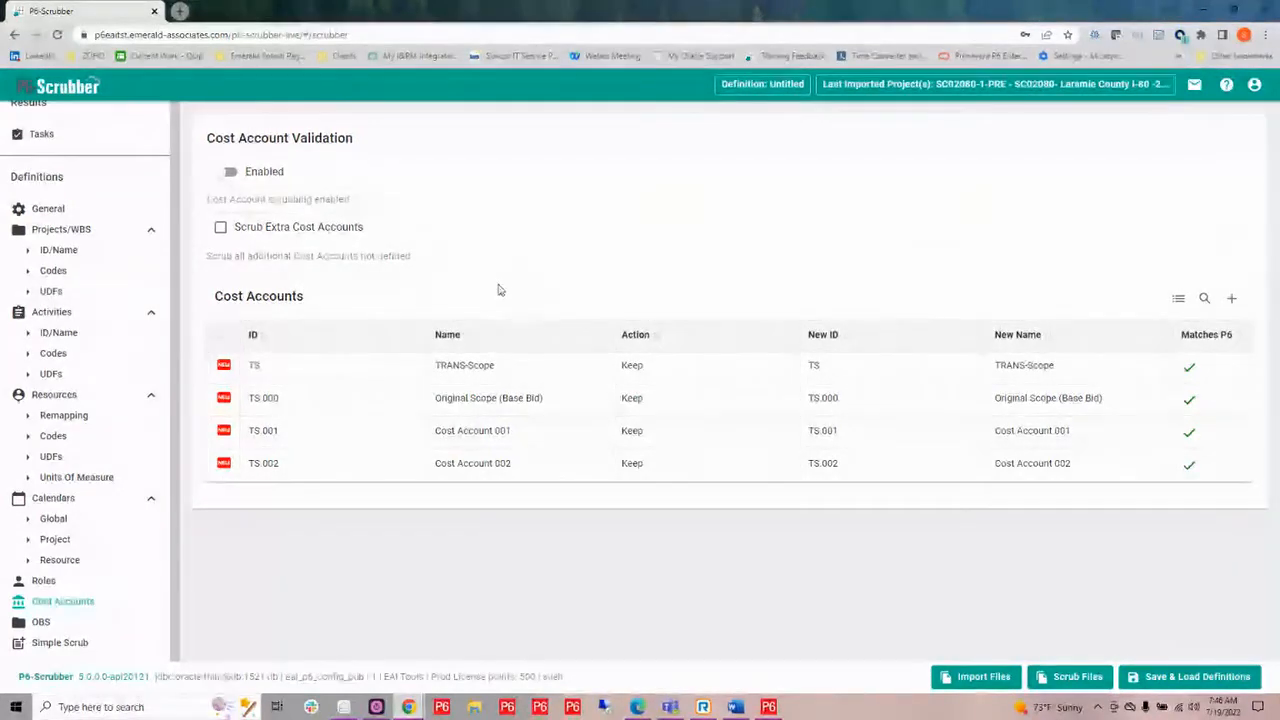
# Enable OBS remapping and expand the default parent OBS tree down to the Enterprise elements.
pyautogui.click(42, 622)
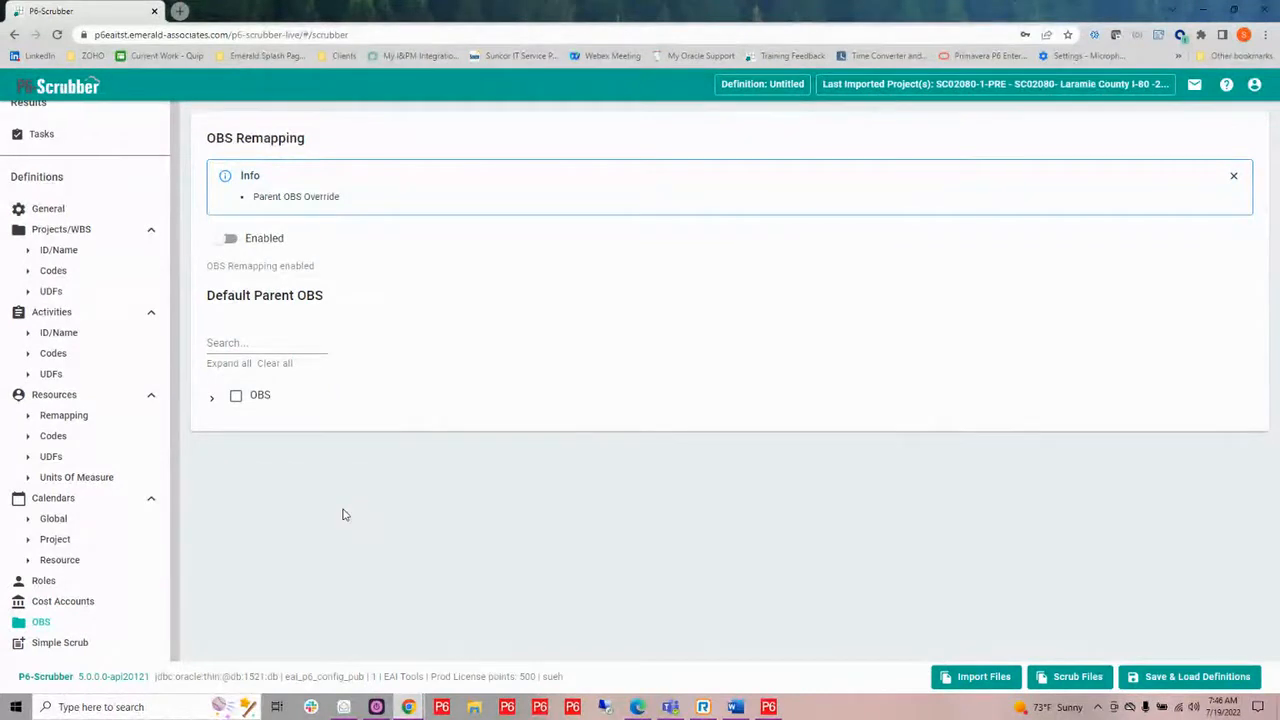
pyautogui.click(226, 240)
pyautogui.click(210, 398)
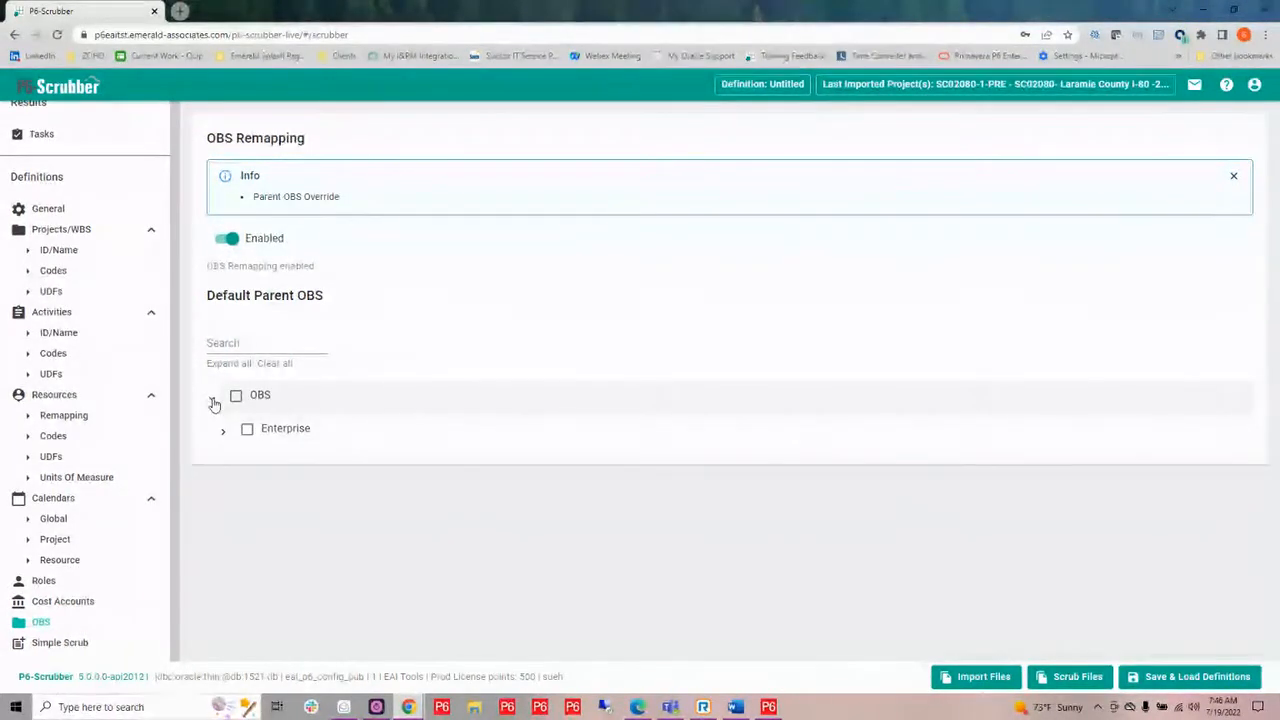
pyautogui.click(224, 435)
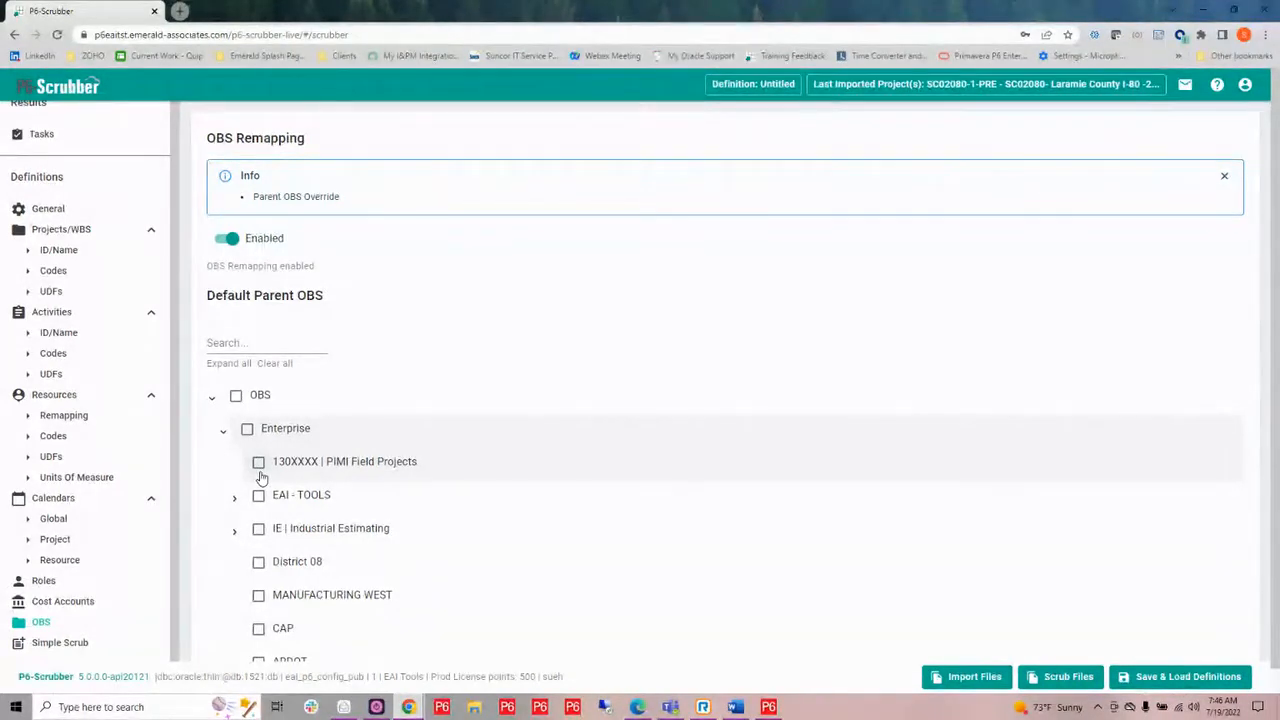
pyautogui.scroll(-1, 323, 452)
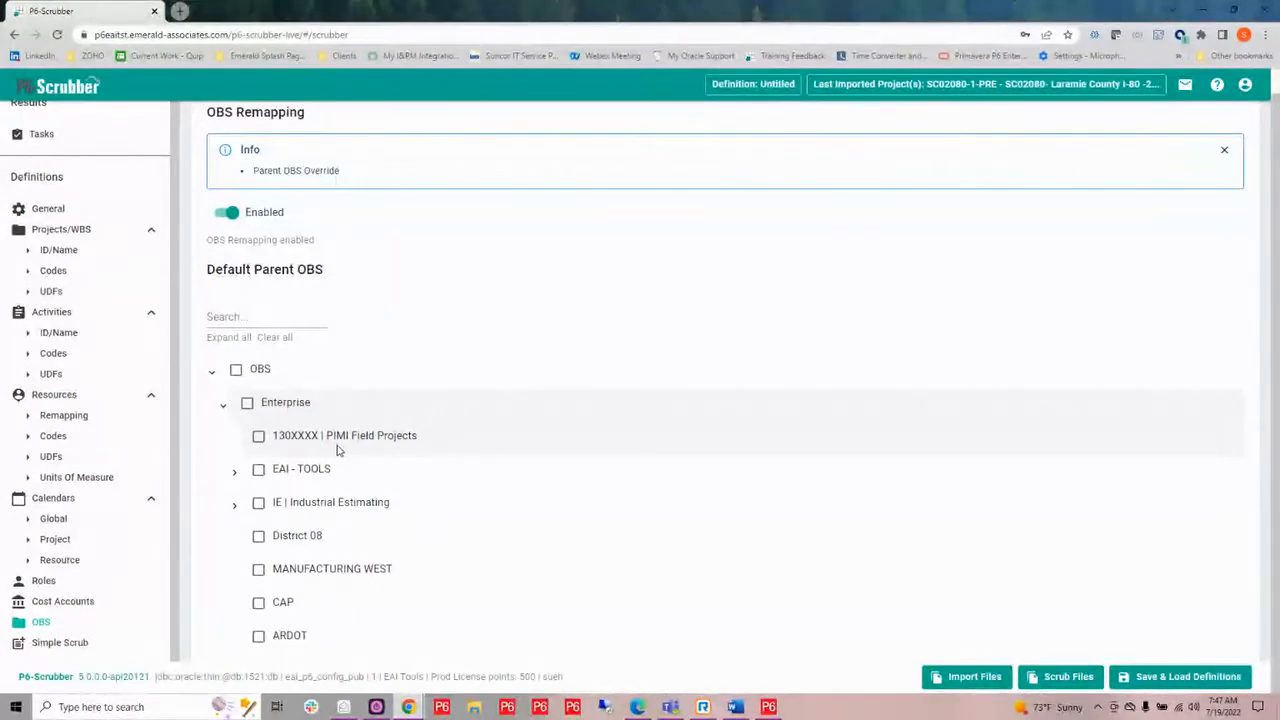
# Enable Simple Scrub and set the common prefix separator to "-".
pyautogui.click(60, 645)
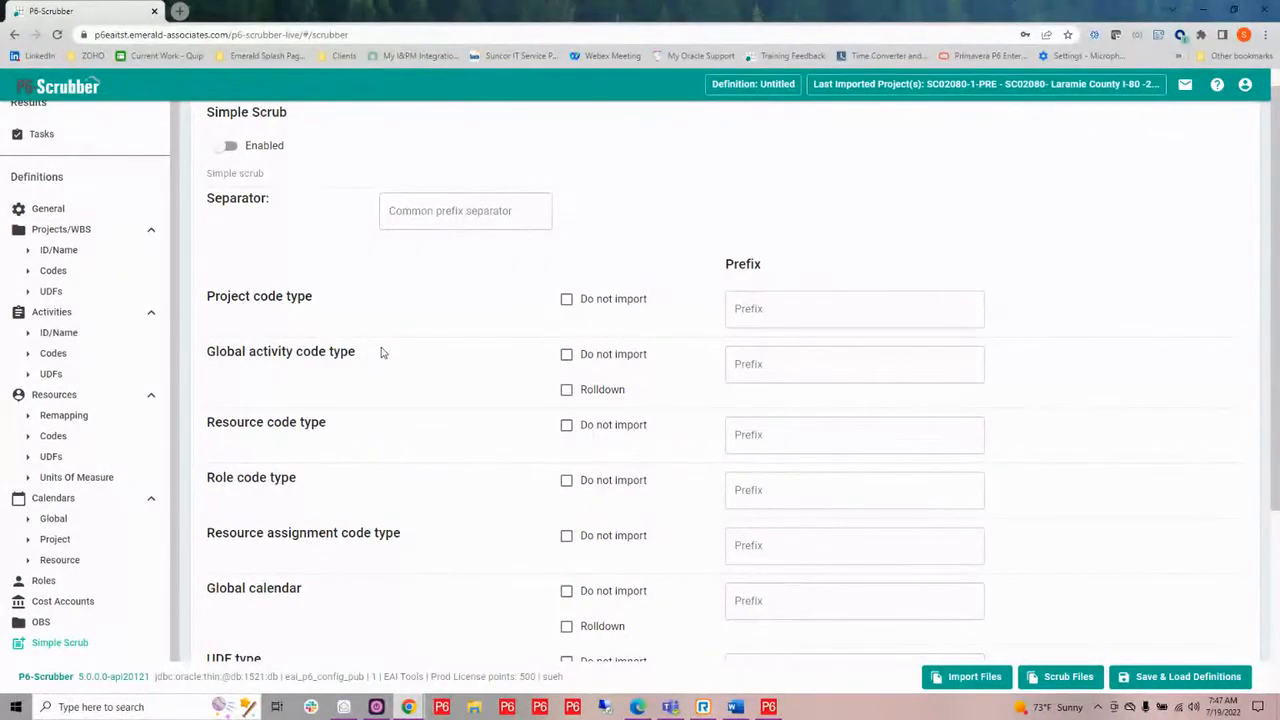
pyautogui.click(224, 148)
pyautogui.scroll(-2, 461, 300)
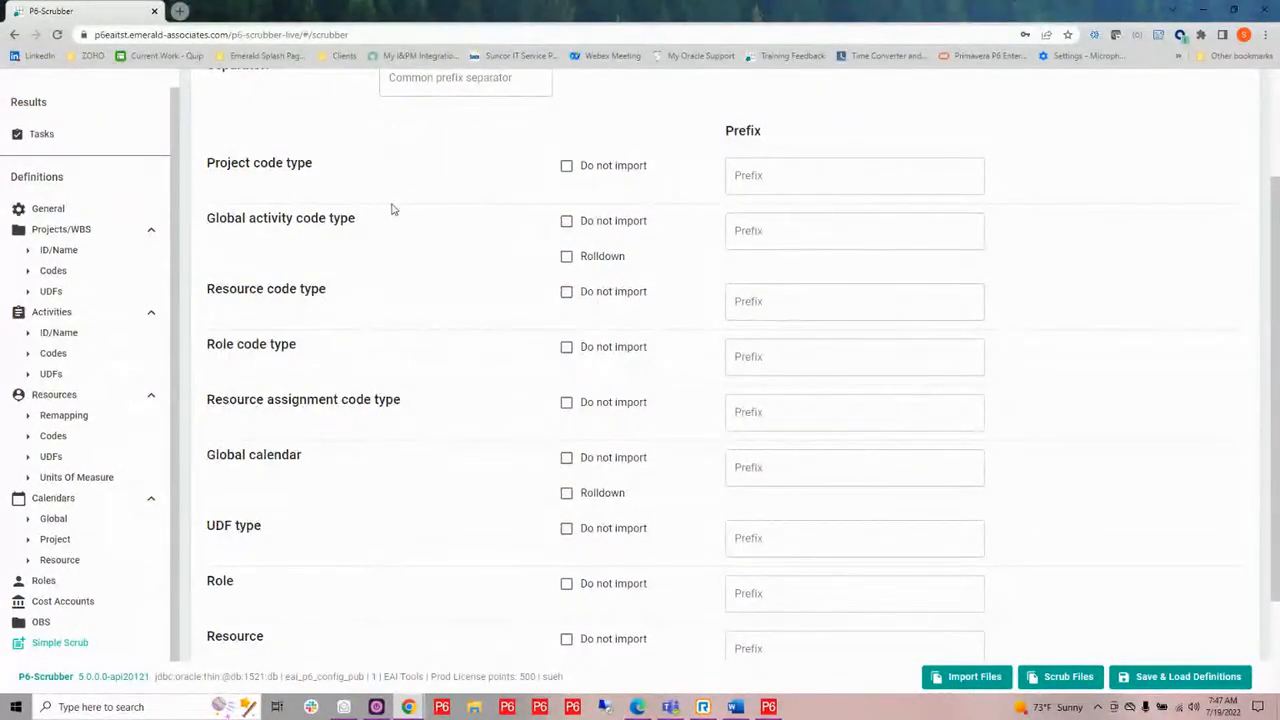
pyautogui.scroll(1, 391, 209)
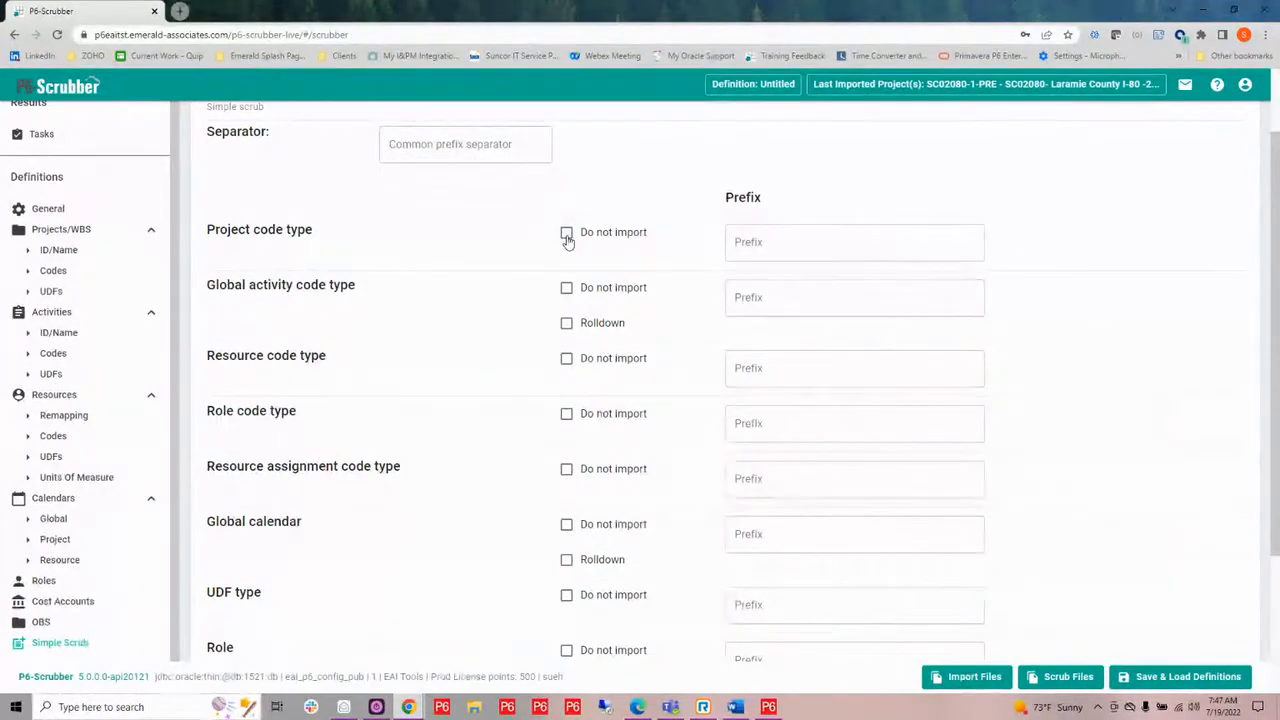
pyautogui.click(486, 148)
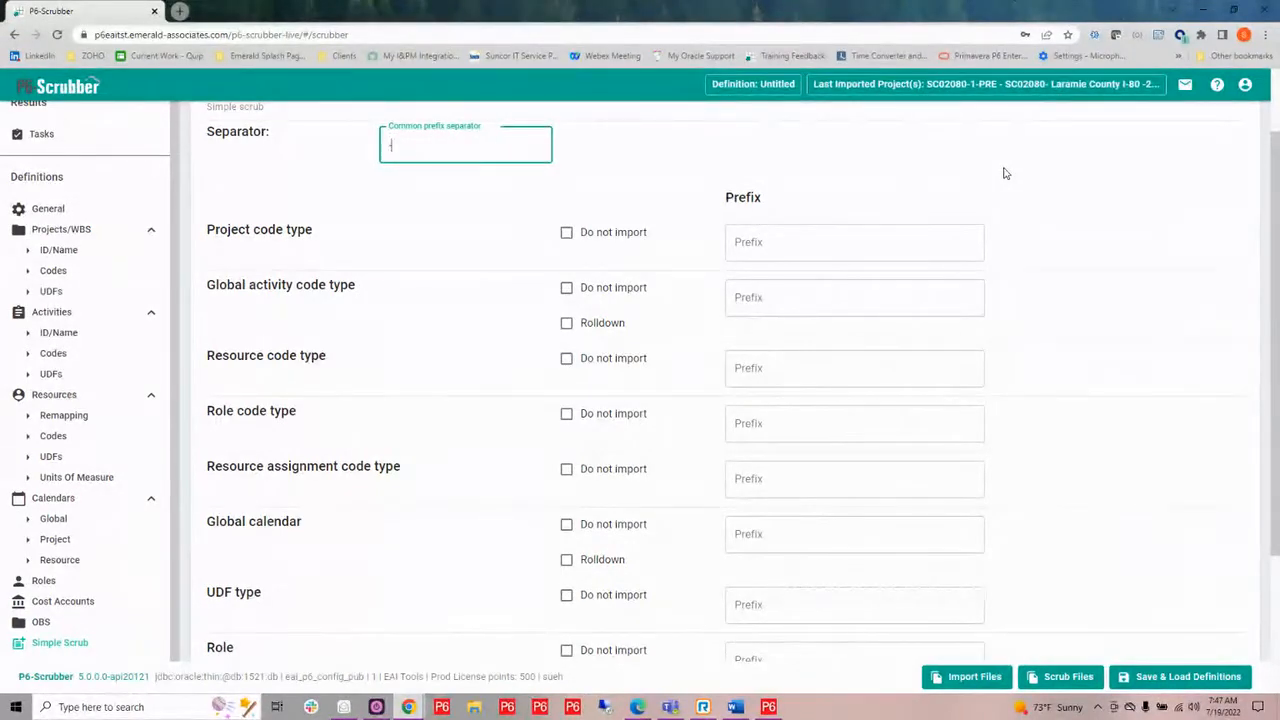
# Set the project code type prefix to SCR, and turn on Rolldown for global activity code types and global calendars.
pyautogui.click(787, 247)
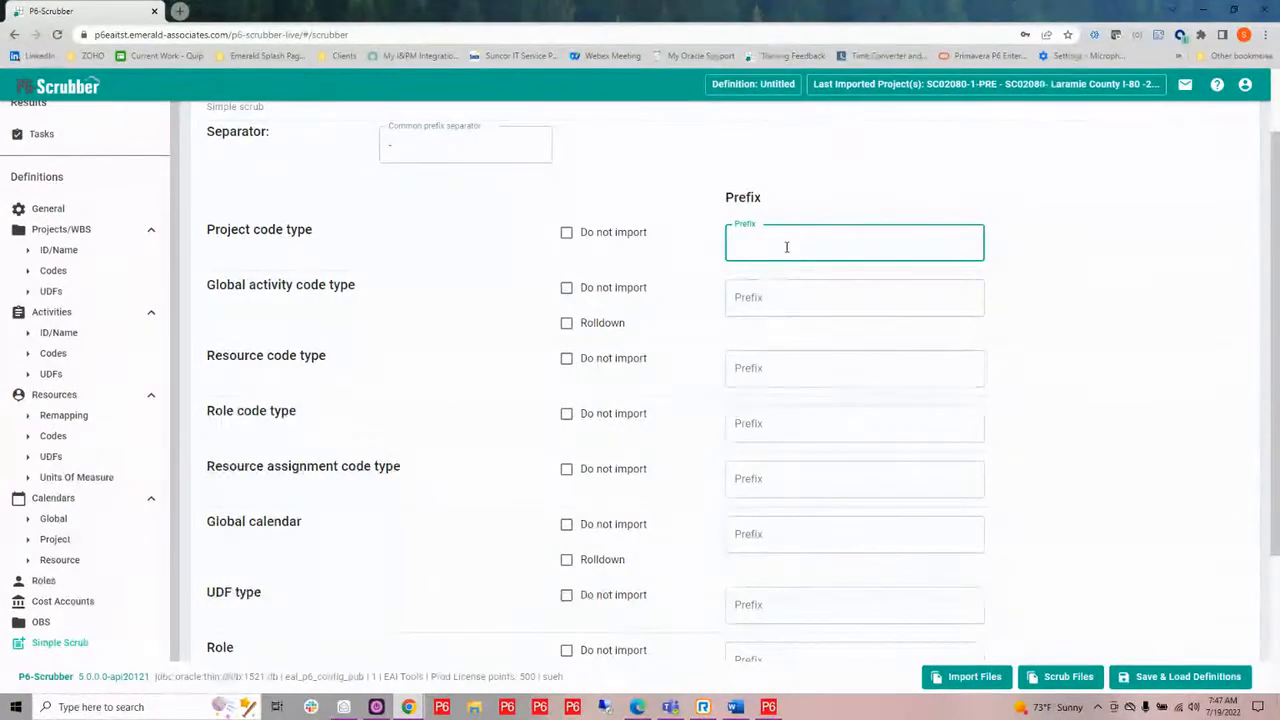
pyautogui.write('SCR')
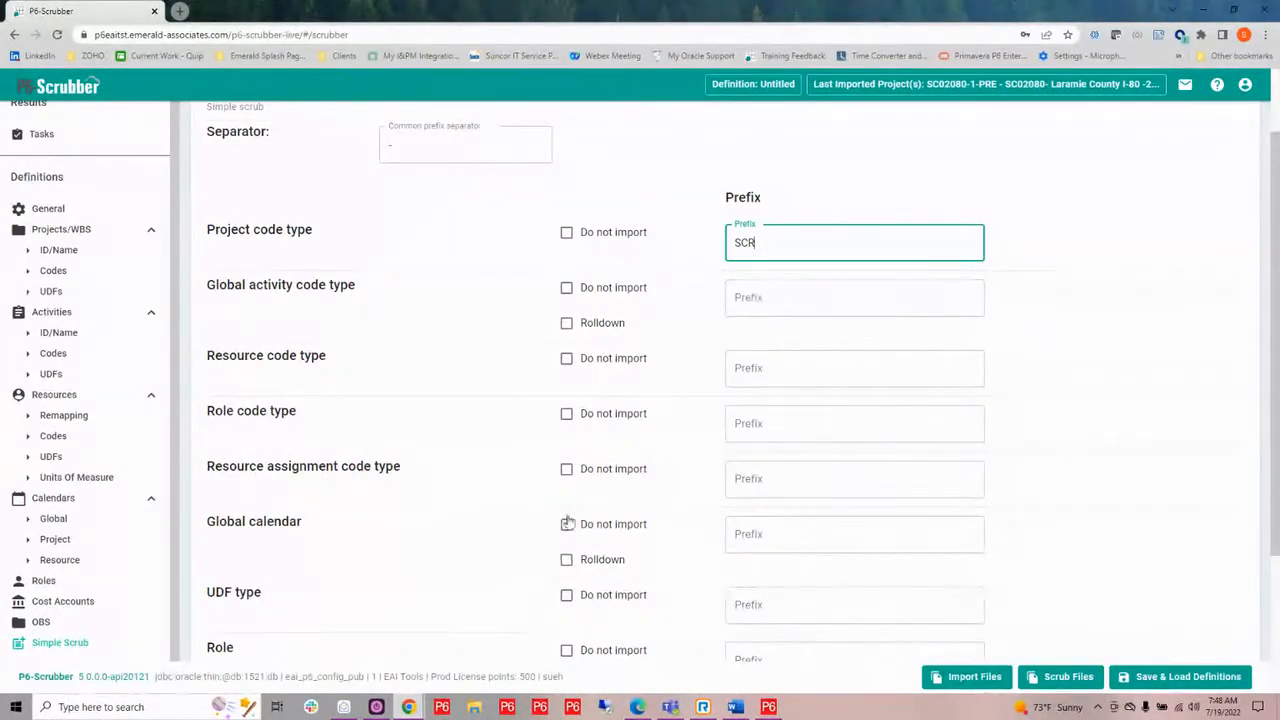
pyautogui.click(567, 323)
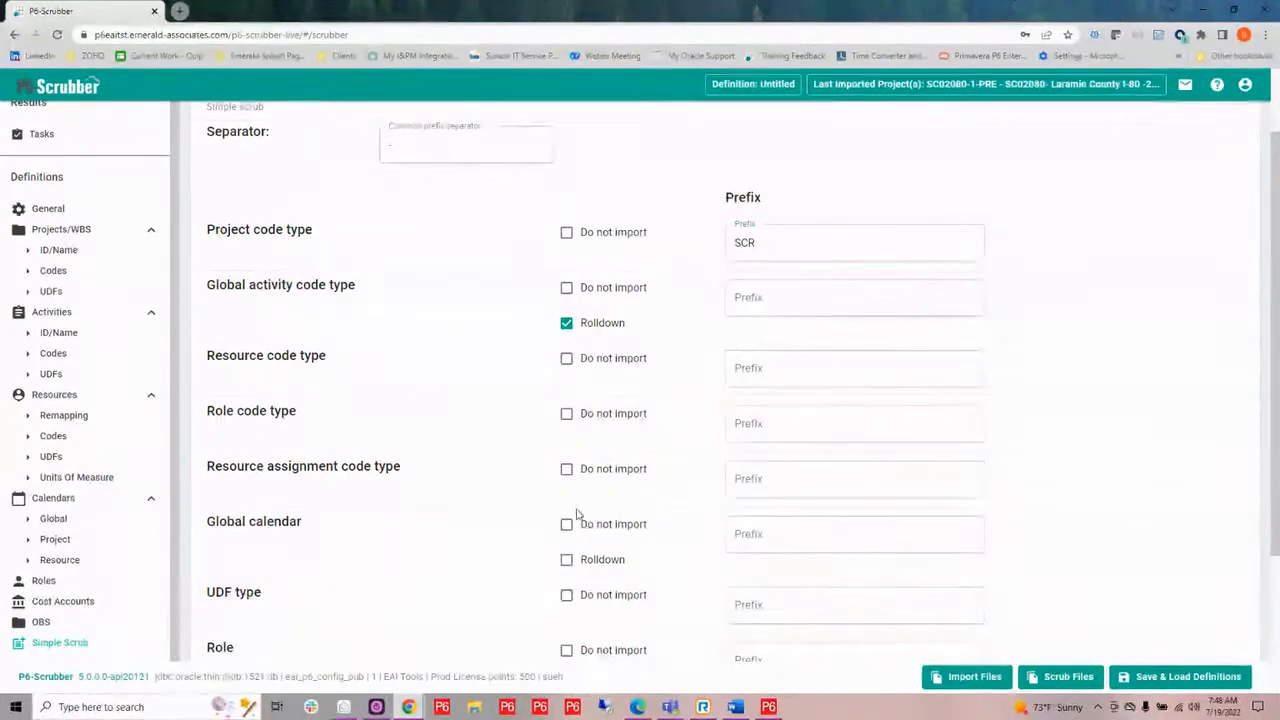
pyautogui.click(567, 561)
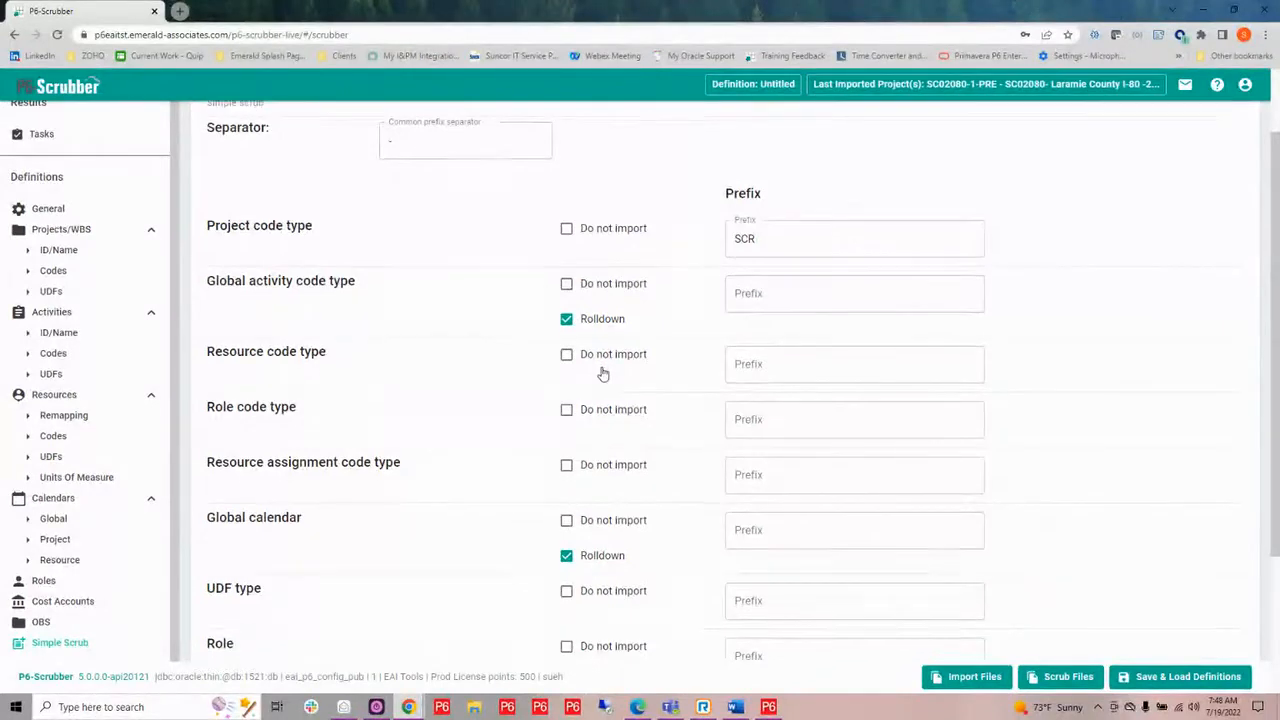
# Start saving the current settings as a new scrubber definition named "Webinar Example".
pyautogui.scroll(-2, 603, 375)
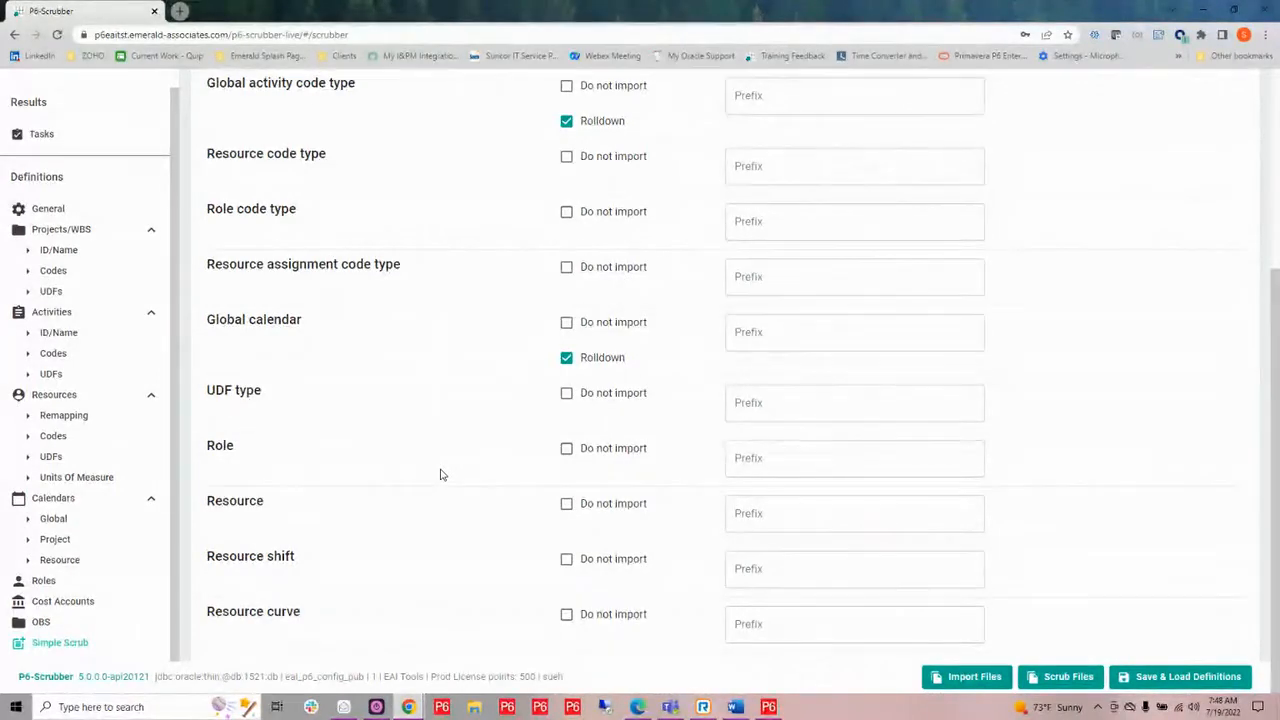
pyautogui.scroll(2, 440, 474)
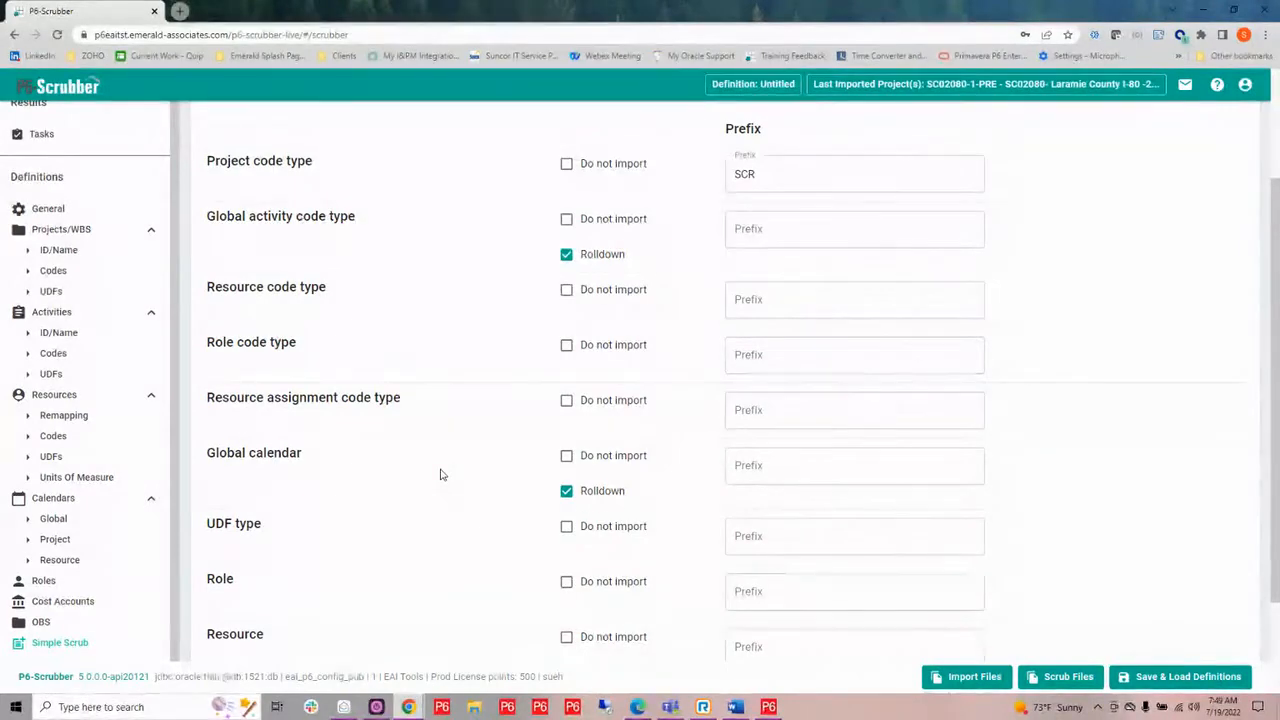
pyautogui.scroll(2, 440, 474)
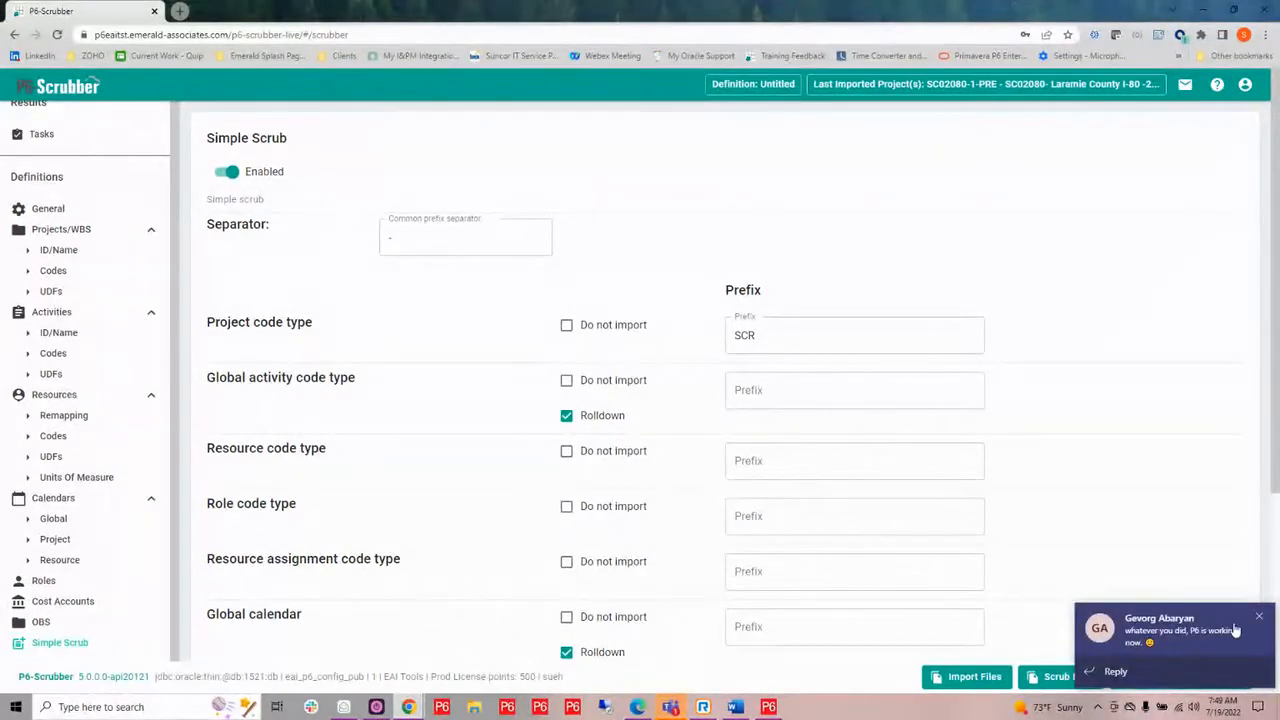
pyautogui.click(1165, 680)
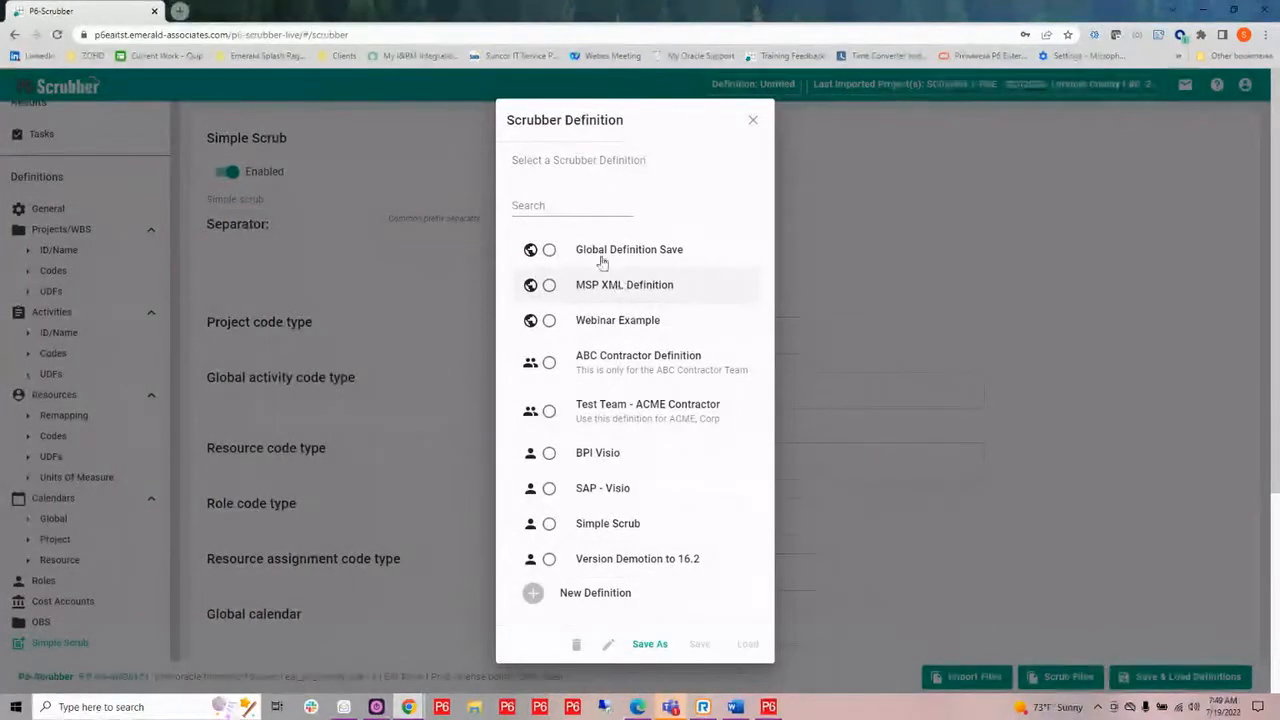
pyautogui.click(652, 646)
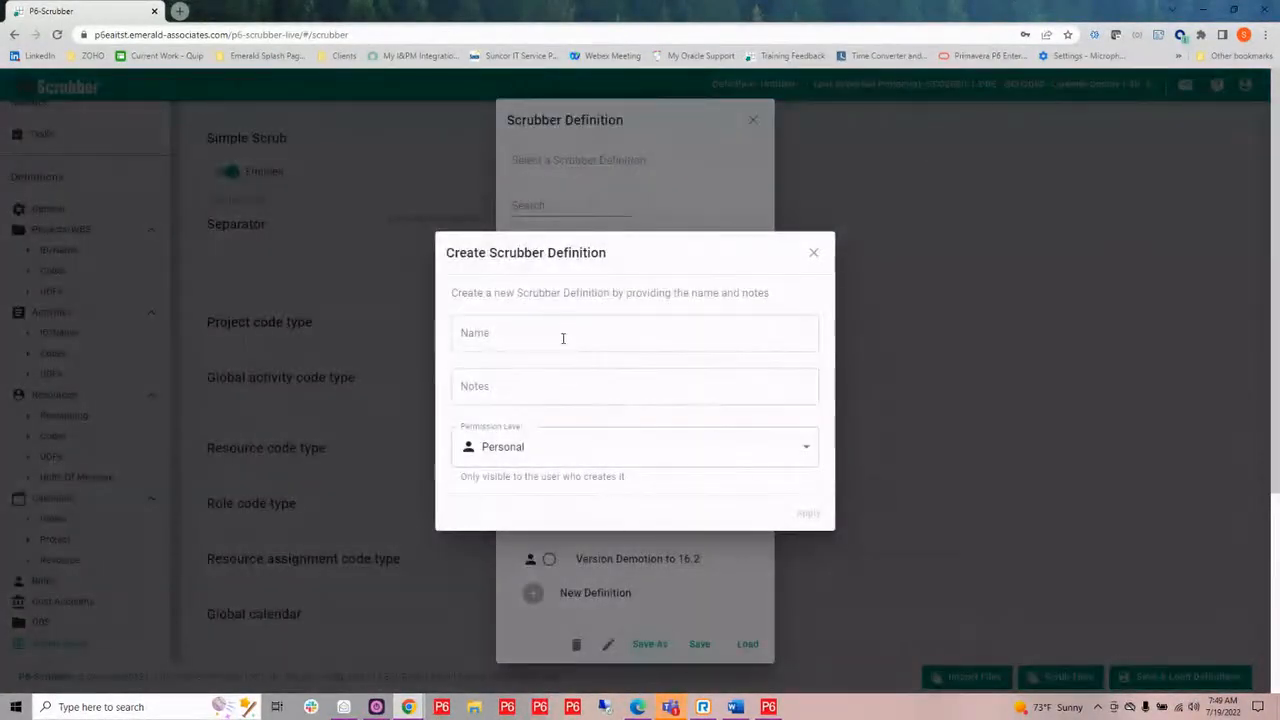
pyautogui.click(563, 338)
pyautogui.write('Web')
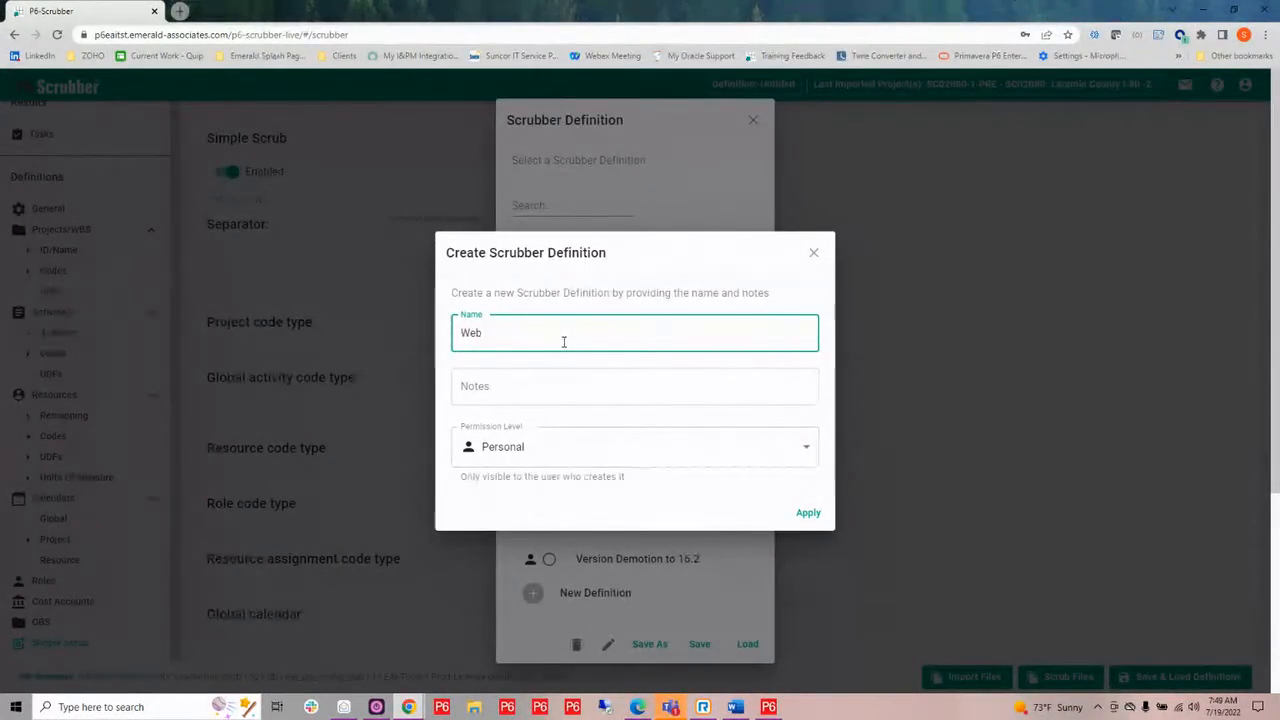
pyautogui.write('inar Example')
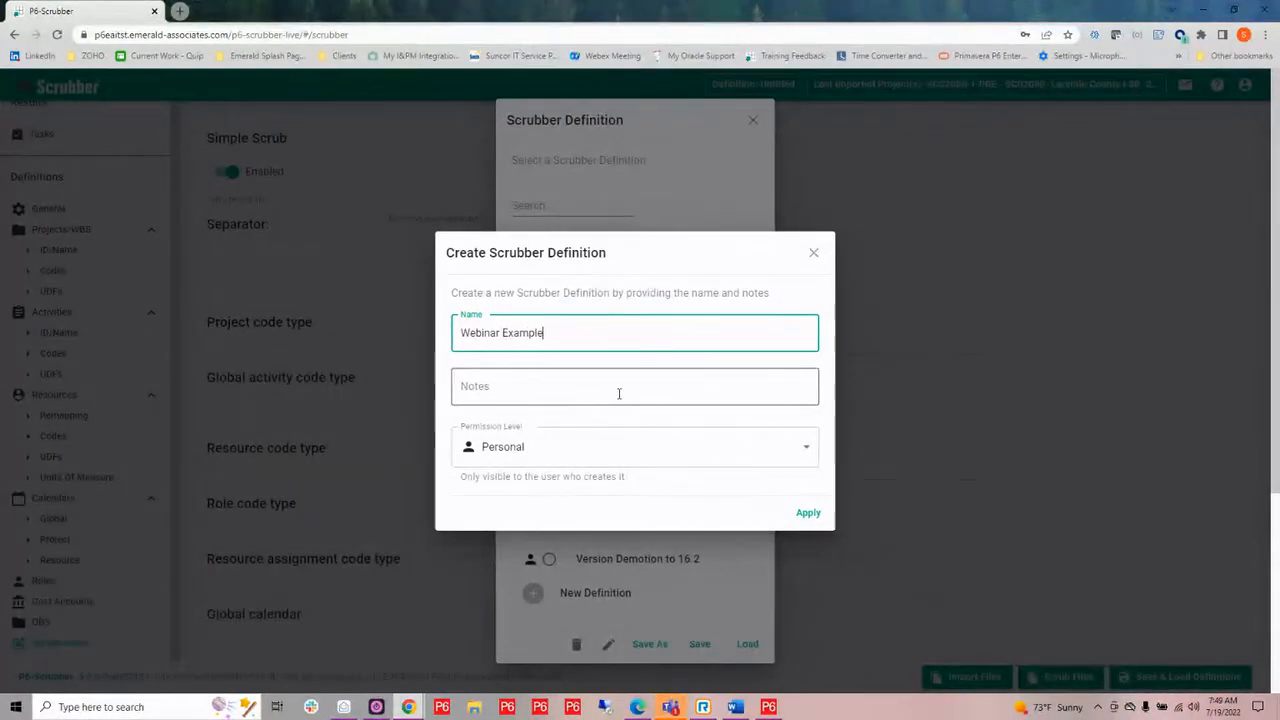
# Set the new definition's permission level to Team and check which teams can be assigned.
pyautogui.click(639, 457)
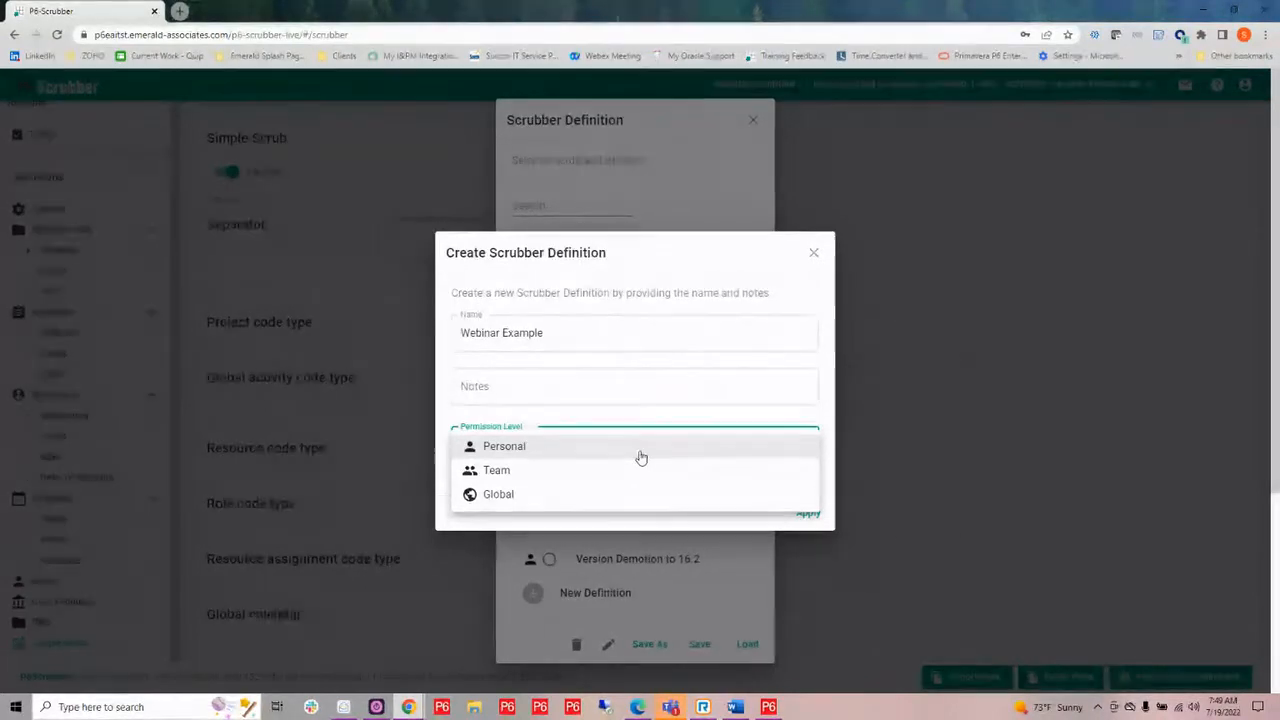
pyautogui.click(637, 472)
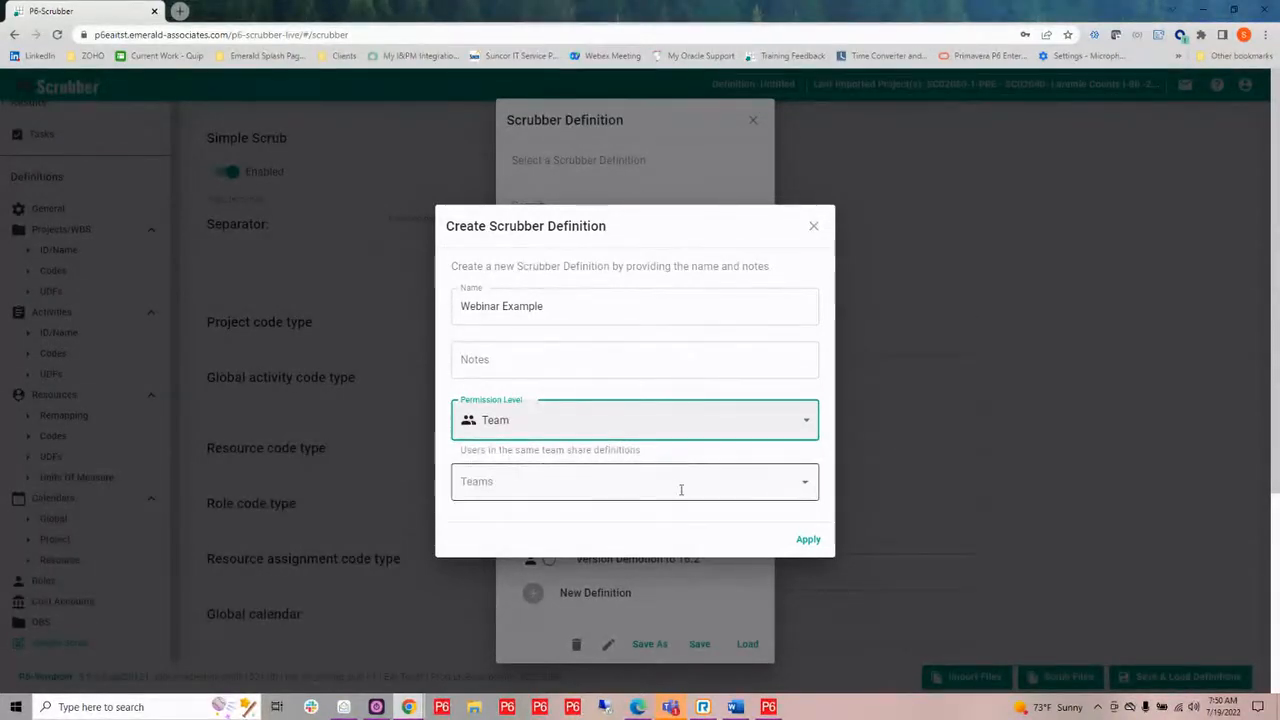
pyautogui.click(682, 486)
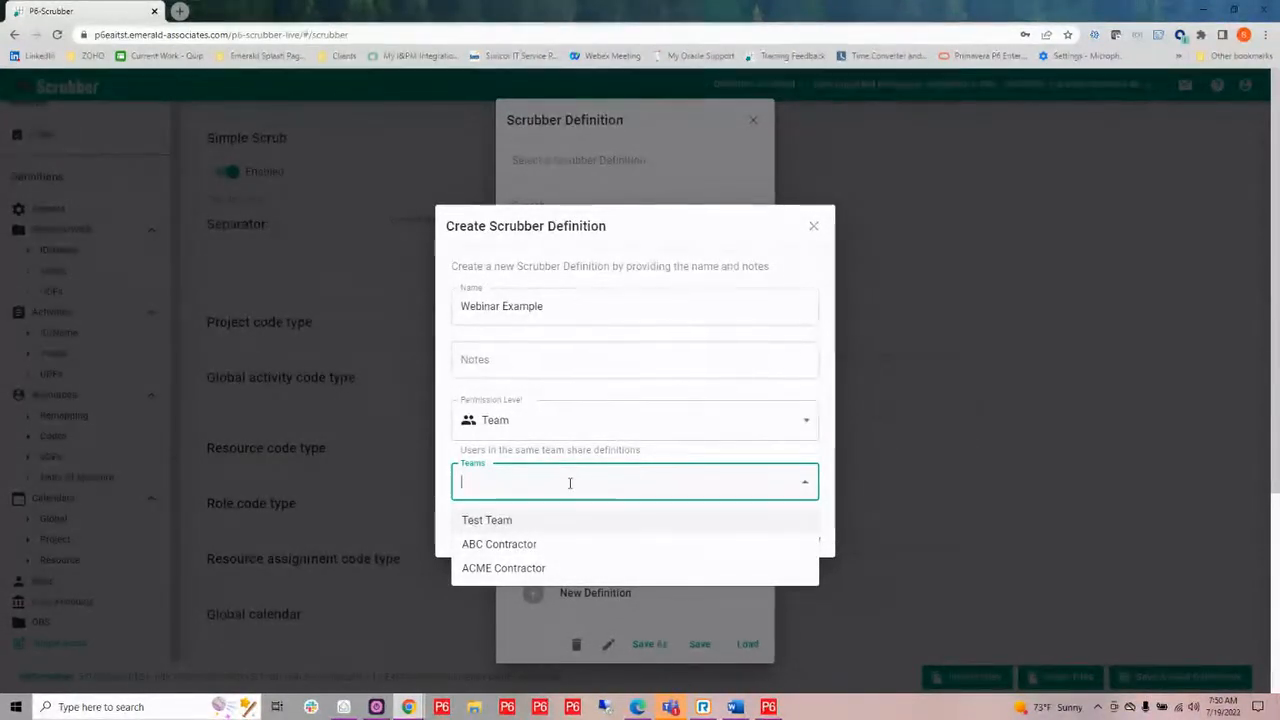
pyautogui.click(585, 428)
# Set the new definition's permission level to Global and apply it to save the definition.
pyautogui.click(585, 428)
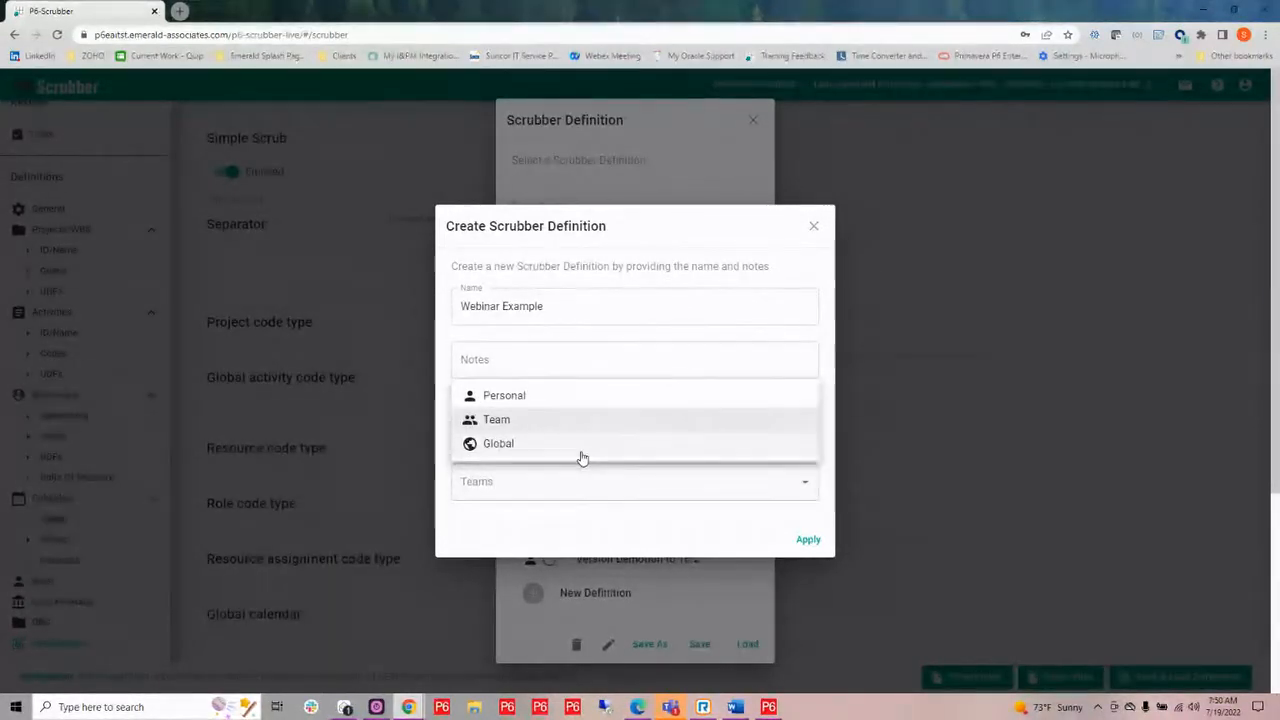
pyautogui.click(583, 452)
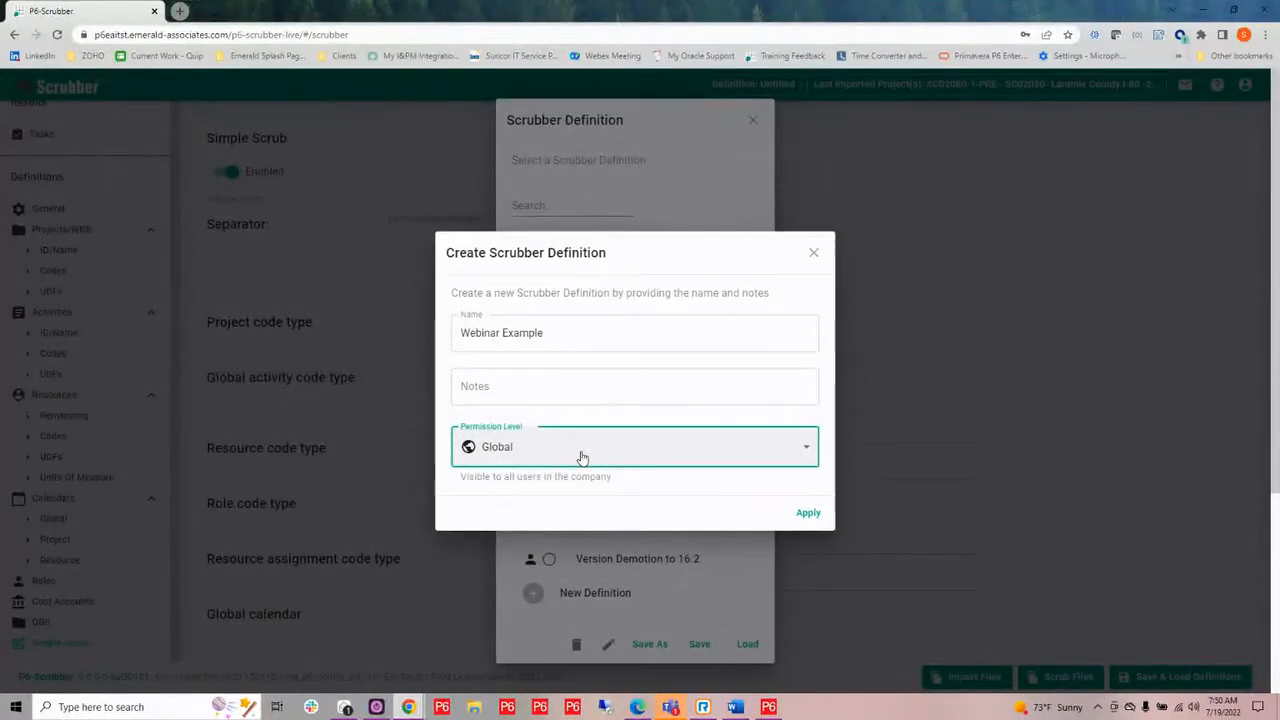
pyautogui.click(814, 516)
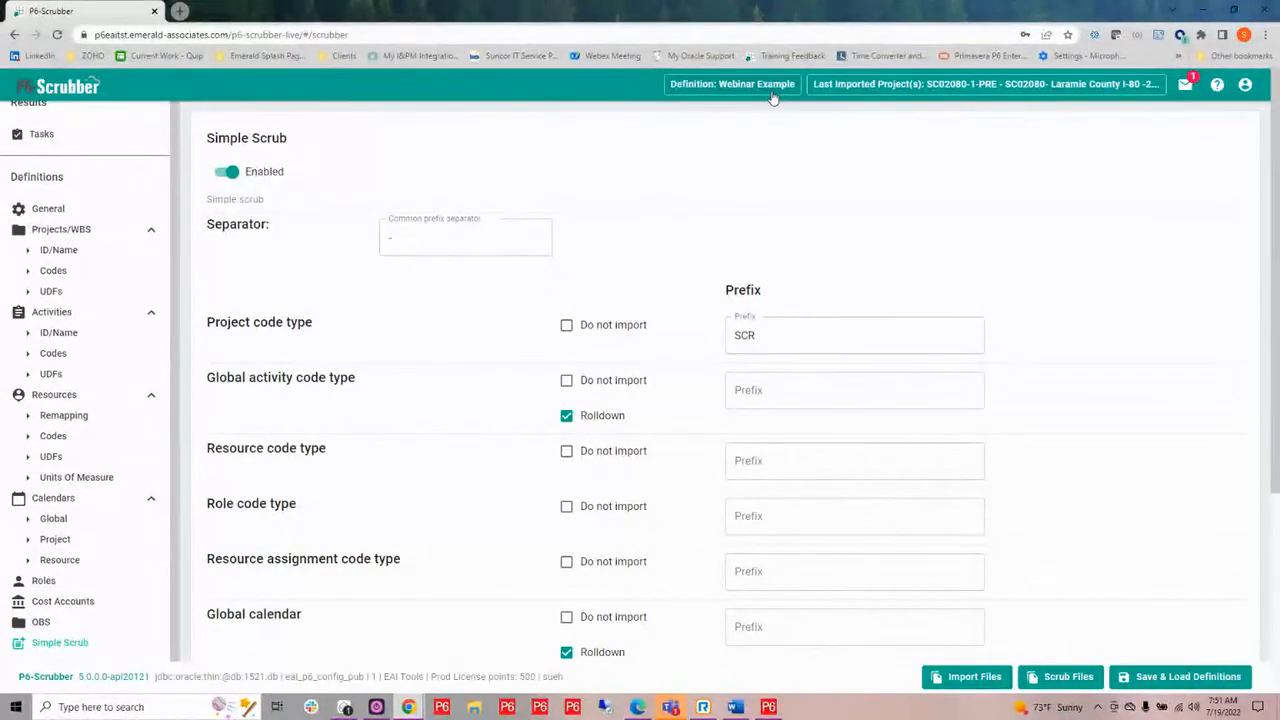
# Look through the saved scrubber definitions and load the personal "Simple Scrub" definition.
pyautogui.click(1197, 678)
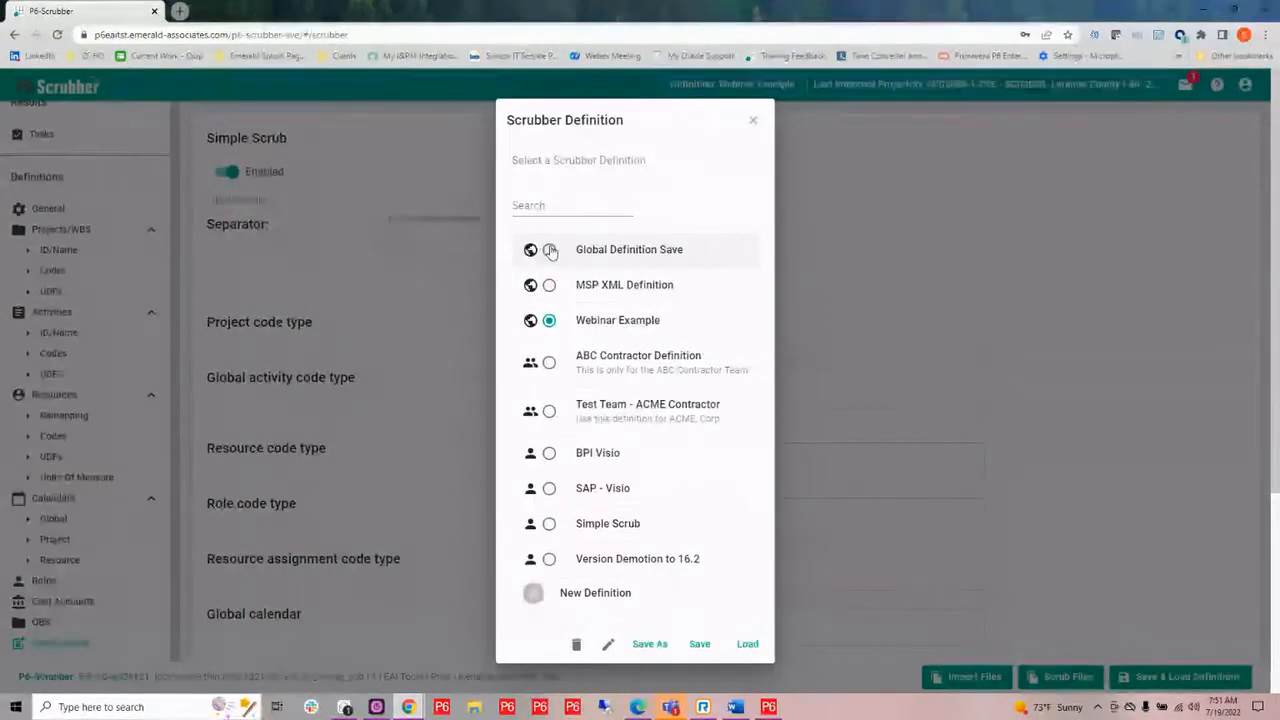
pyautogui.scroll(-3, 651, 400)
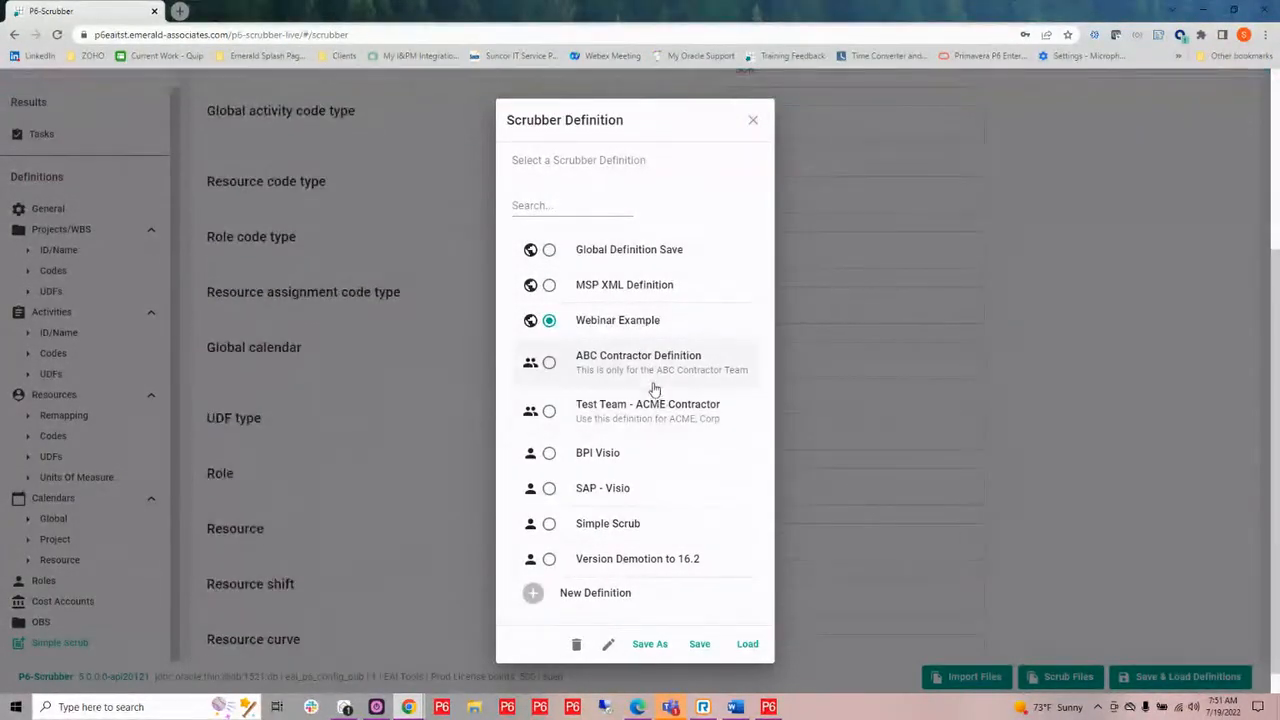
pyautogui.scroll(3, 610, 330)
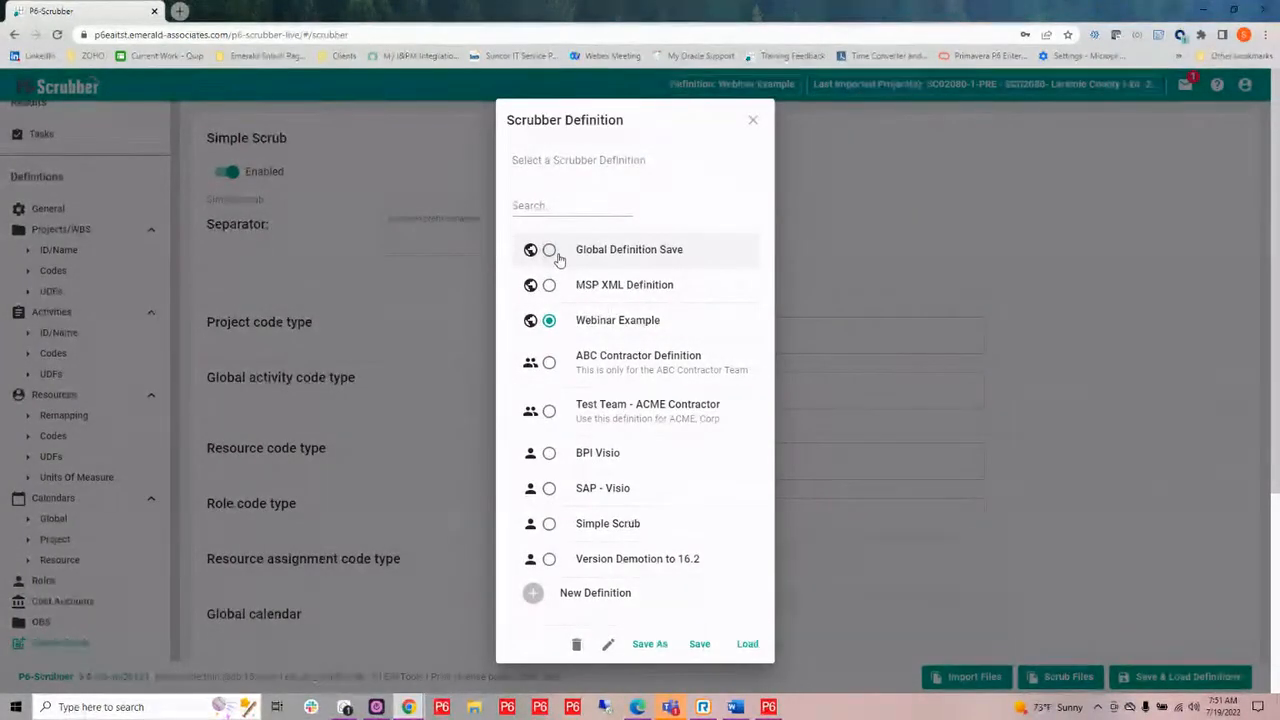
pyautogui.click(550, 525)
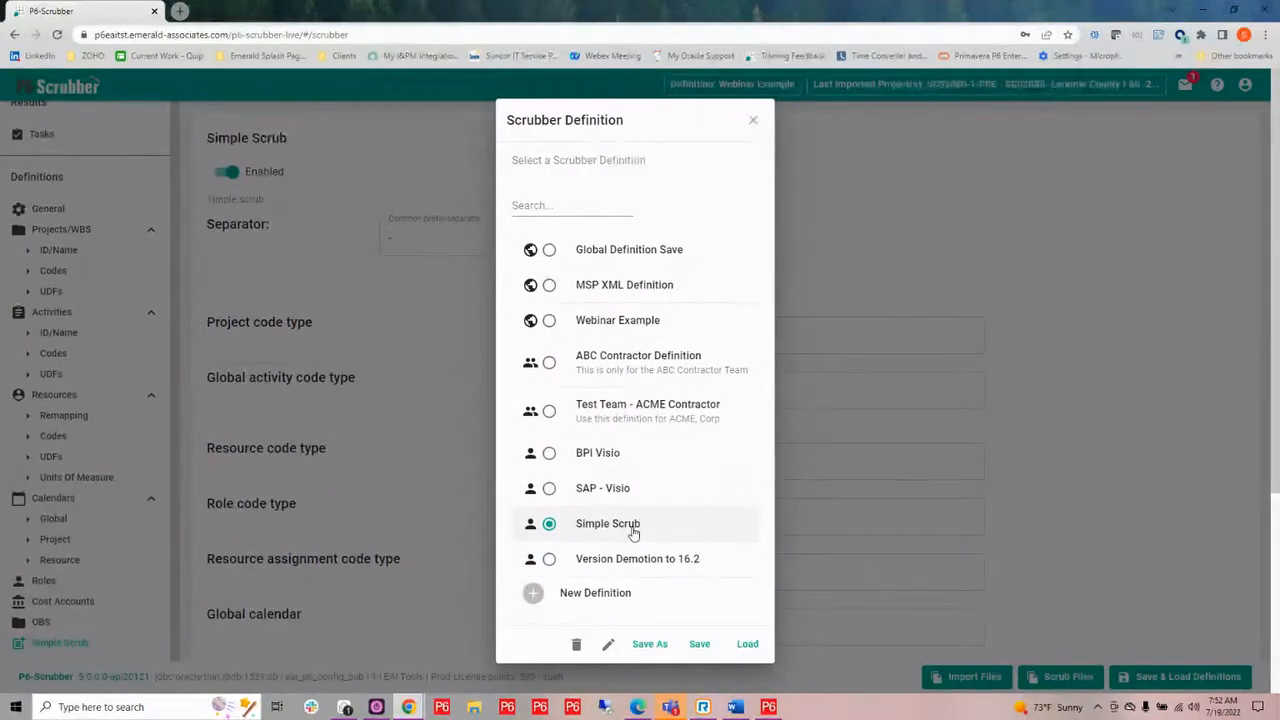
pyautogui.click(747, 644)
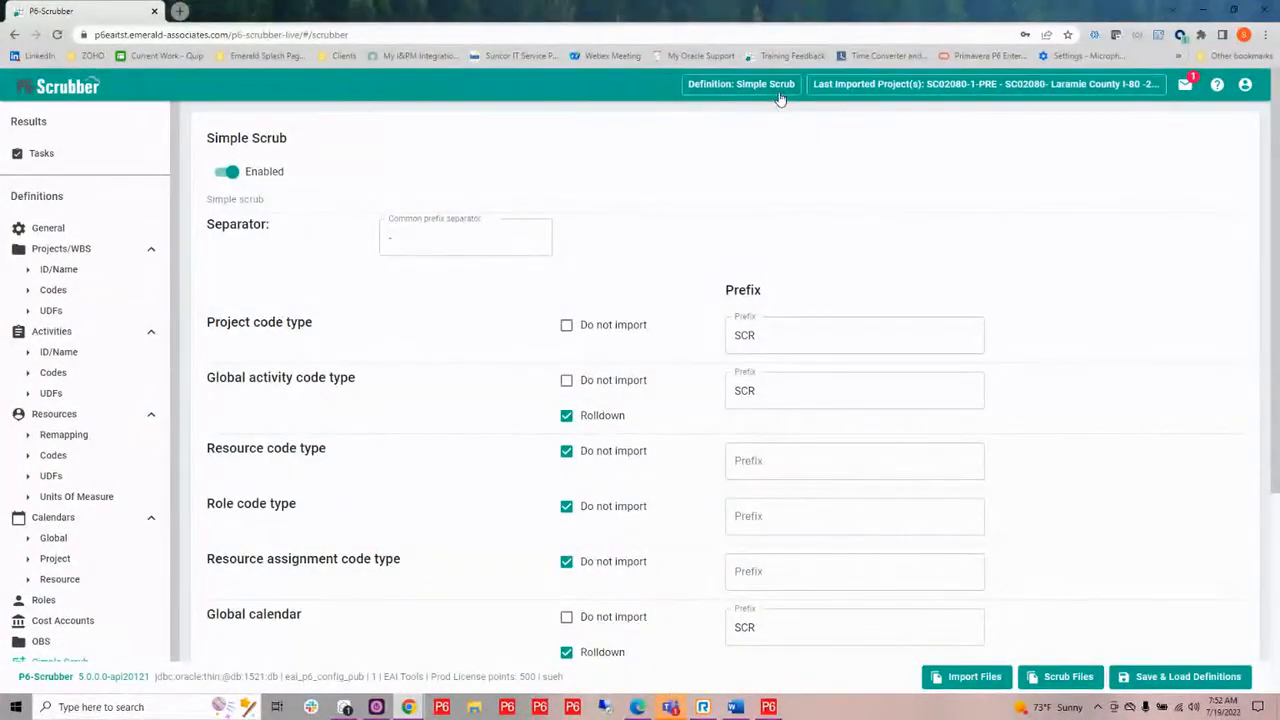
# Scrub the files SC02080-1-PRE-Master.xer and SC04080-1-PRE-Master.xer with the loaded definition.
pyautogui.click(1070, 680)
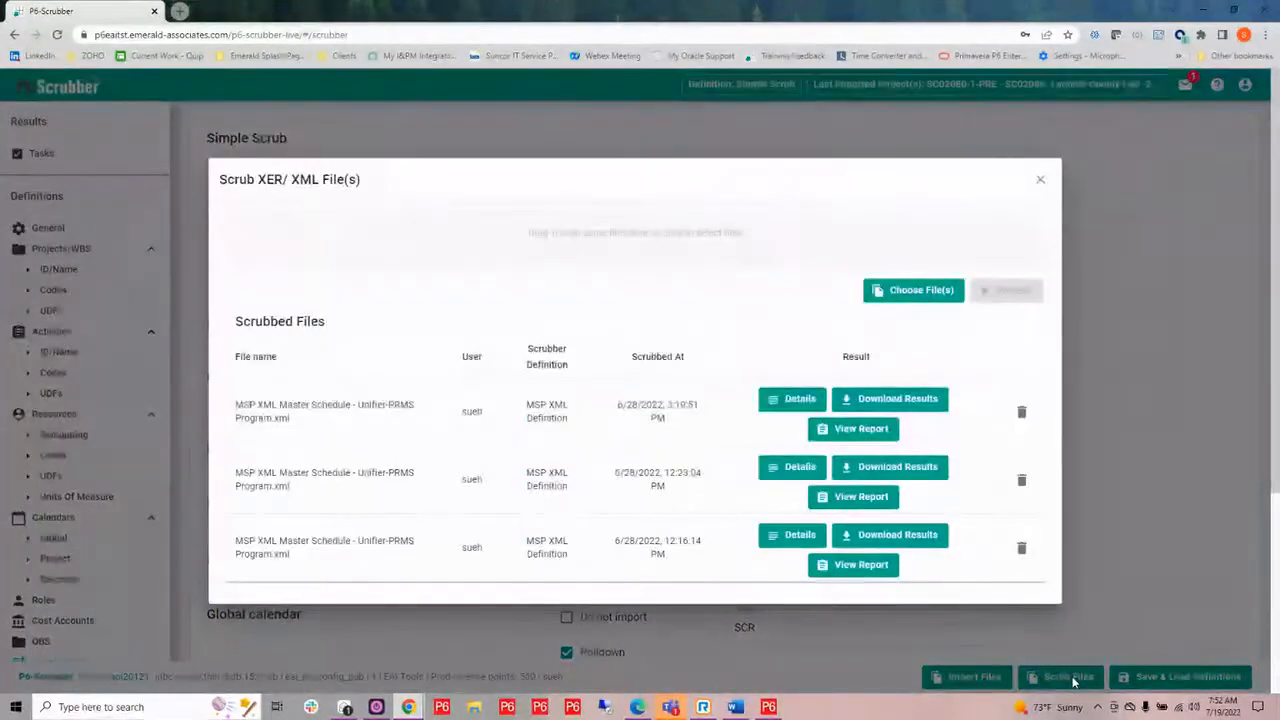
pyautogui.click(638, 243)
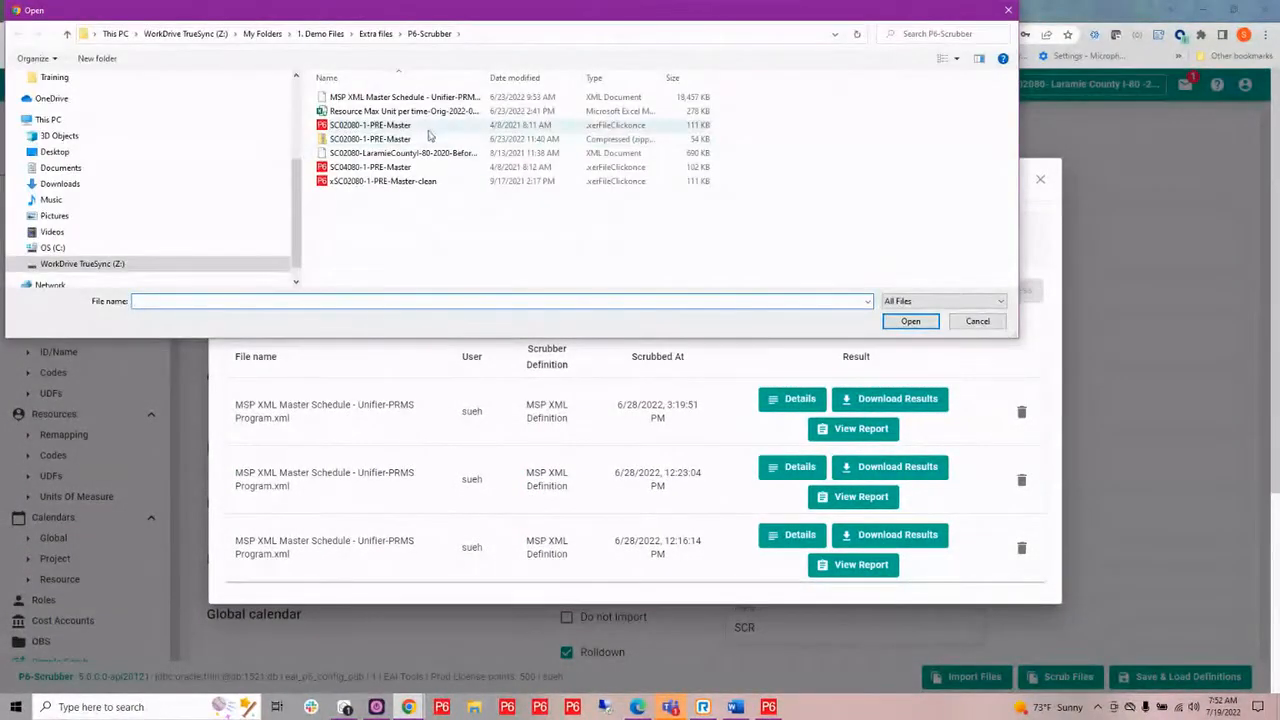
pyautogui.click(420, 126)
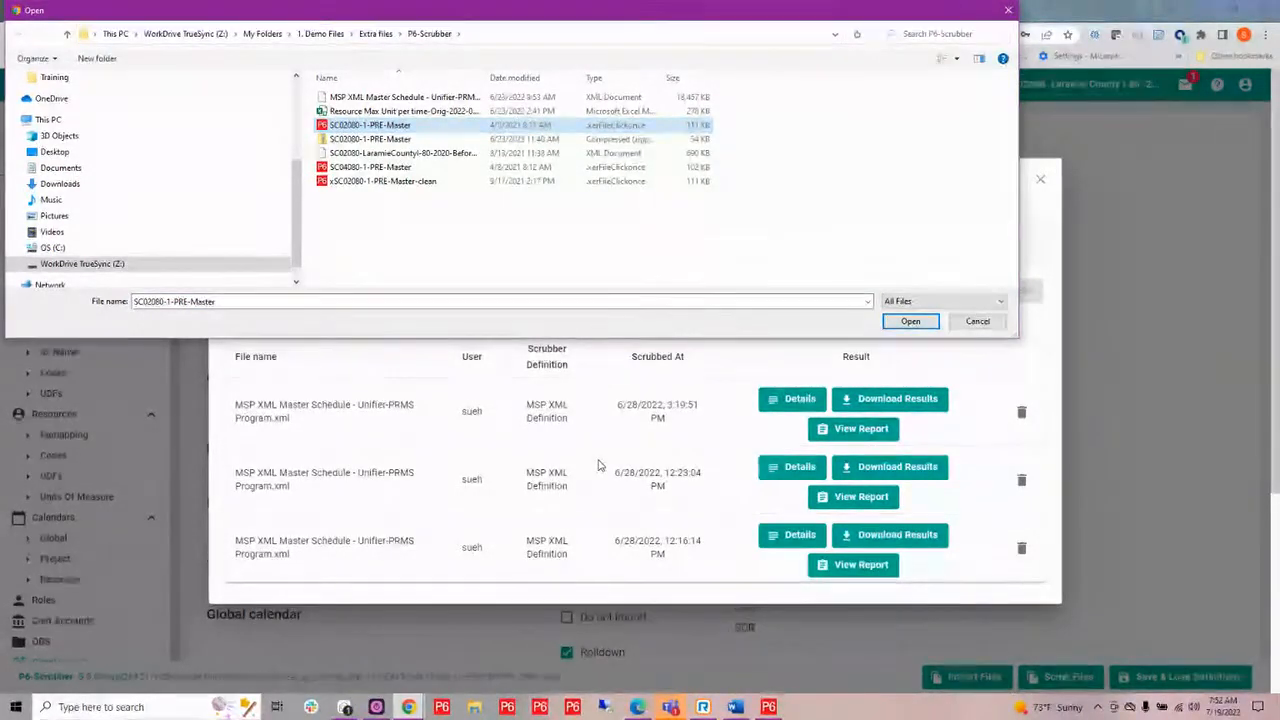
pyautogui.keyDown('ctrl'); pyautogui.click(368, 168); pyautogui.keyUp('ctrl')
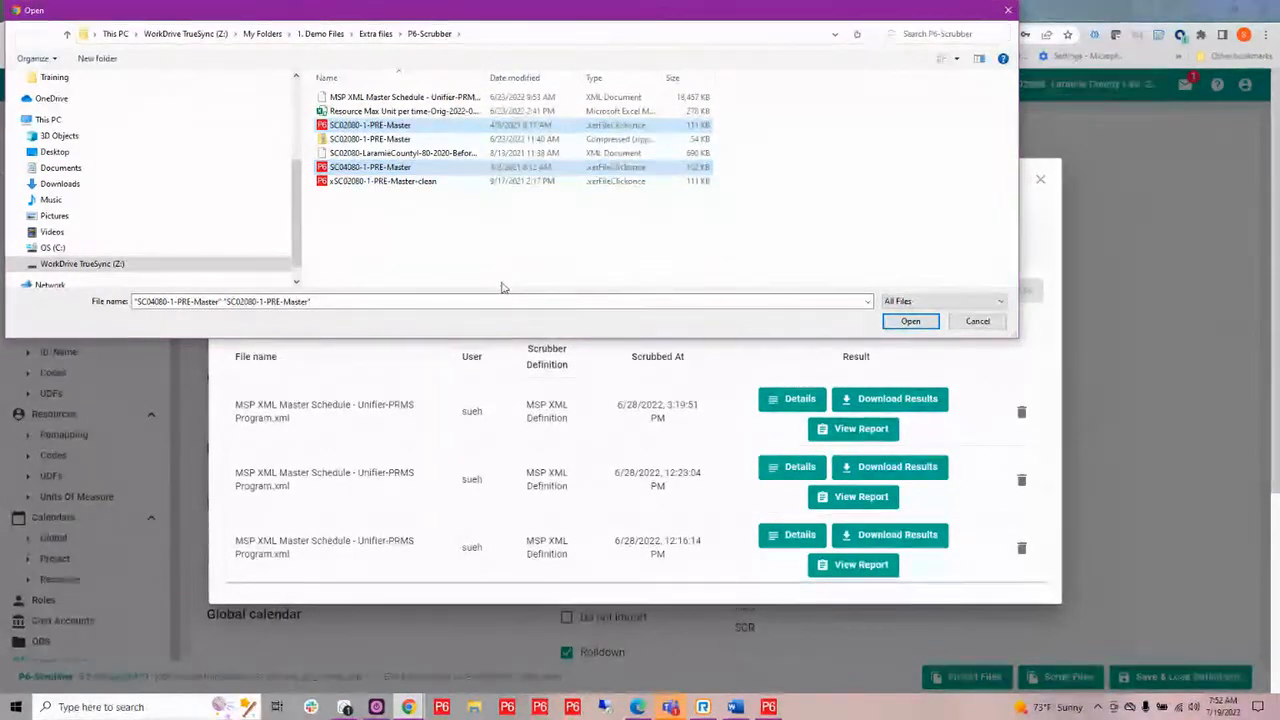
pyautogui.click(912, 322)
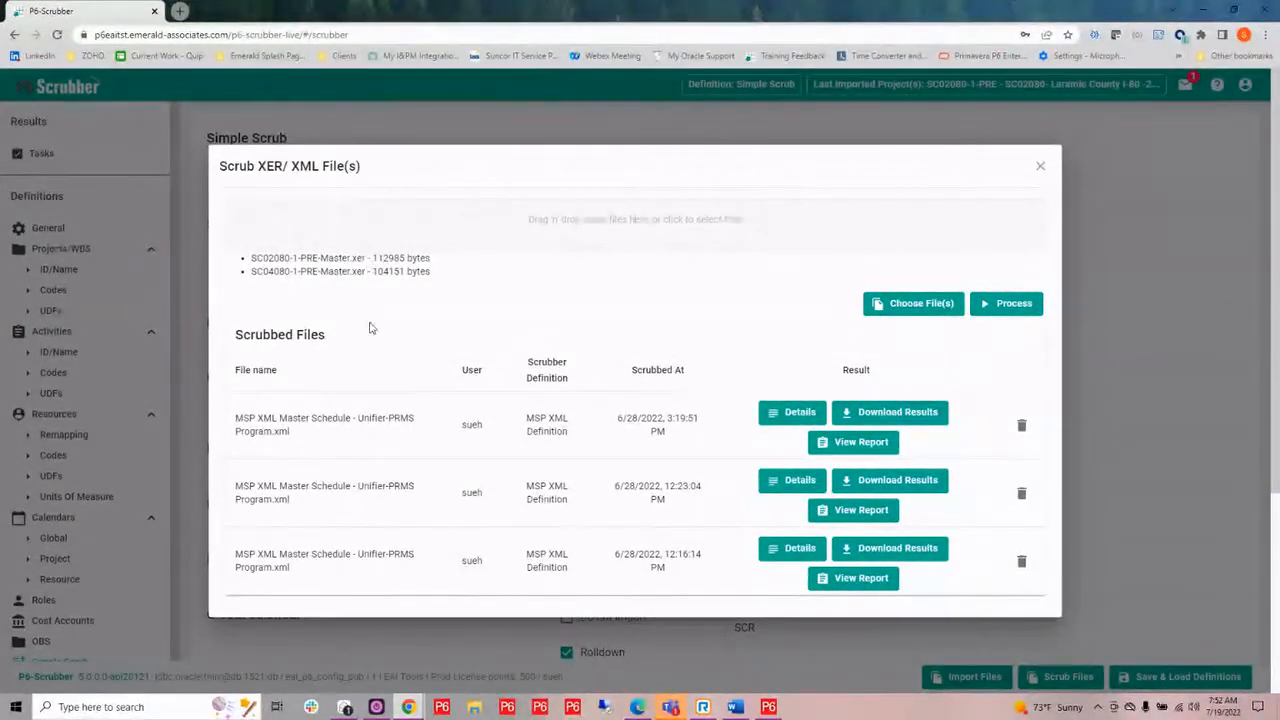
pyautogui.click(1007, 305)
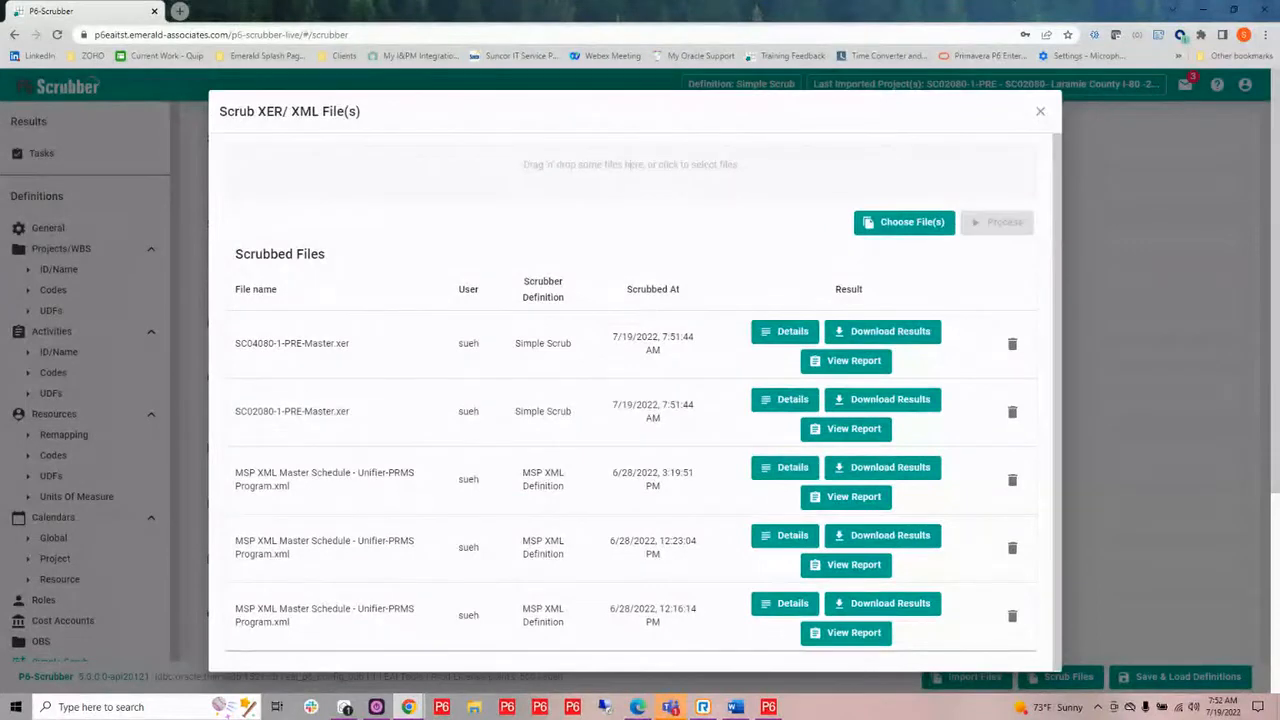
# View the scrub report for SC02080-1-PRE-Master.xer, examine the Clean, Keep, Remove and Change columns of its summary, and close the report.
pyautogui.click(855, 429)
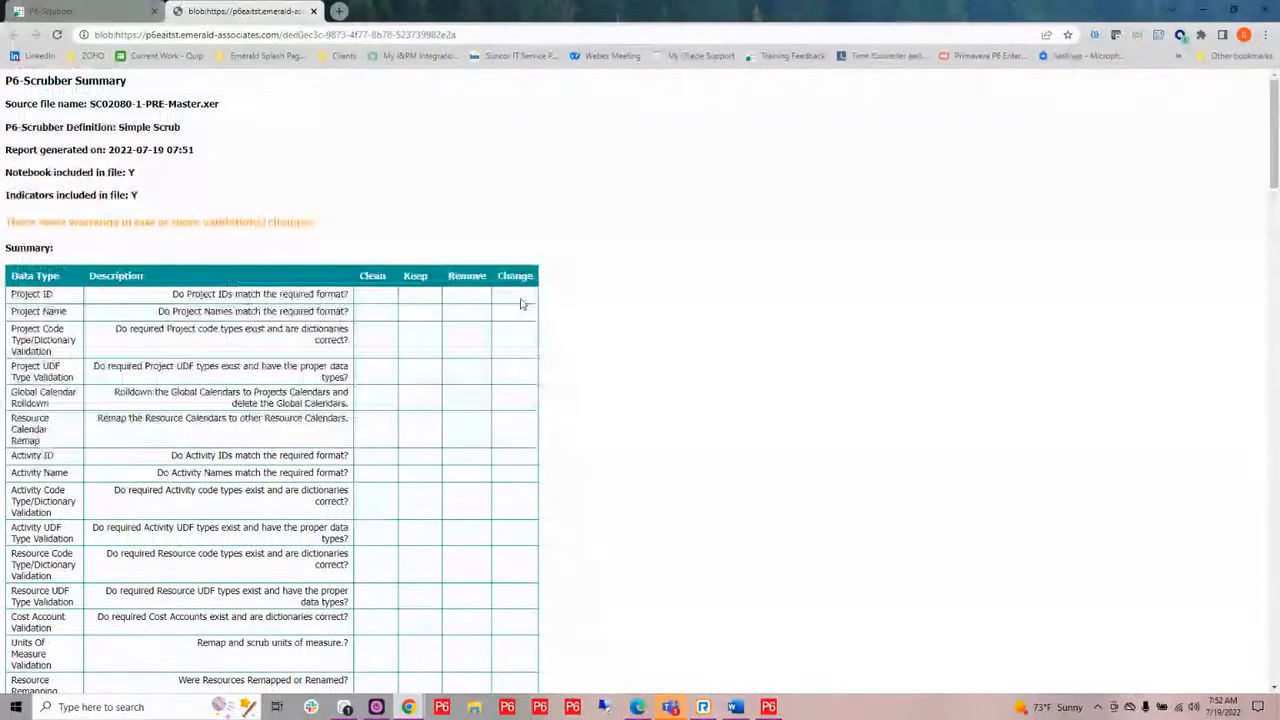
pyautogui.scroll(-3, 757, 378)
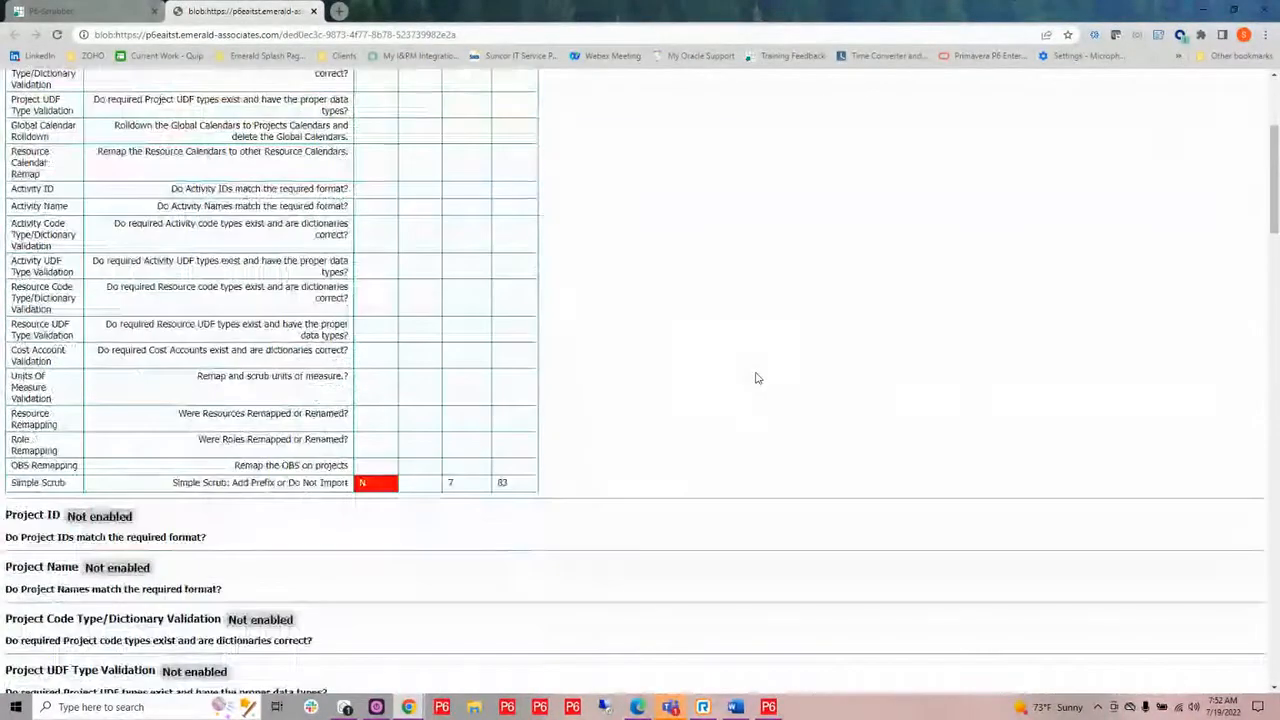
pyautogui.scroll(3, 757, 378)
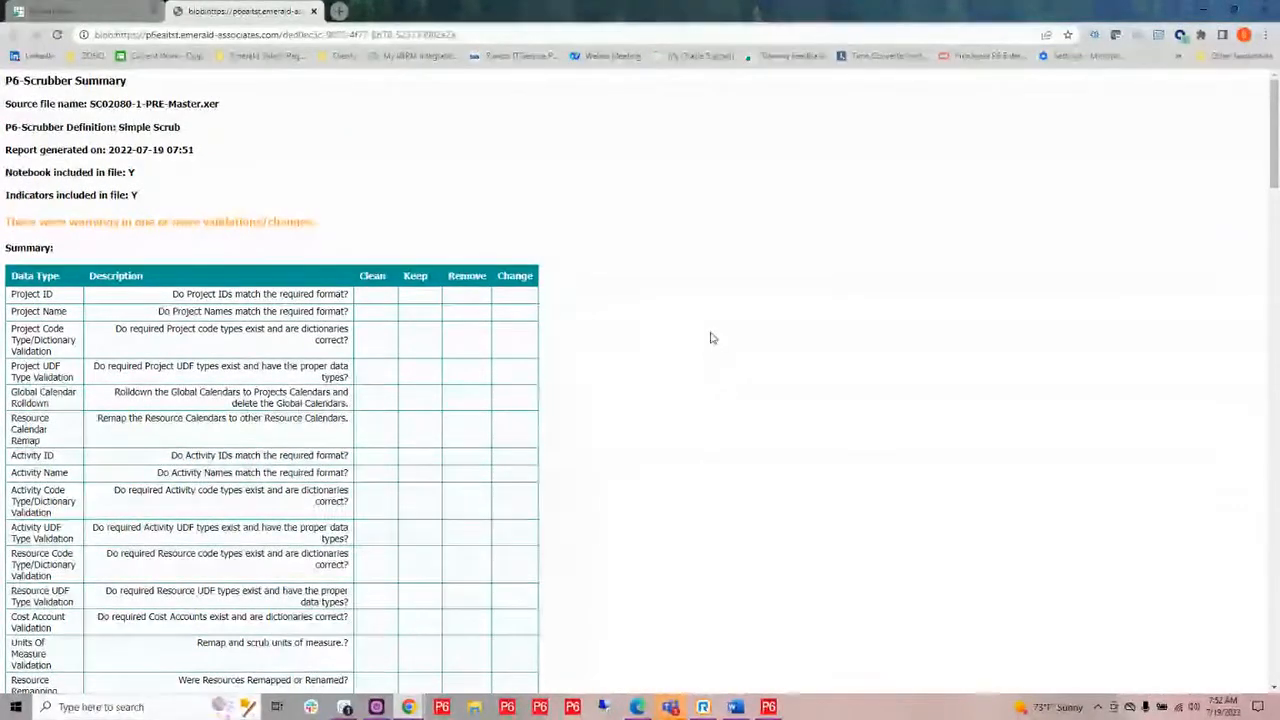
pyautogui.scroll(-2, 700, 338)
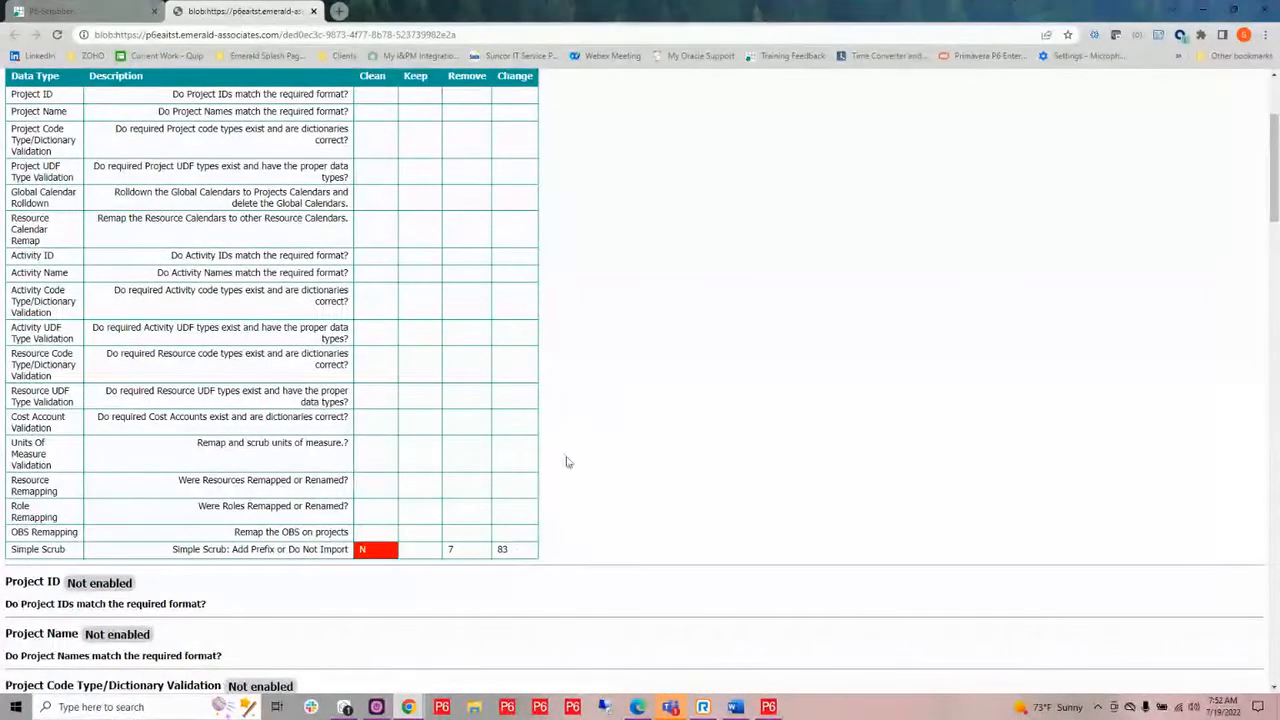
pyautogui.scroll(2, 470, 245)
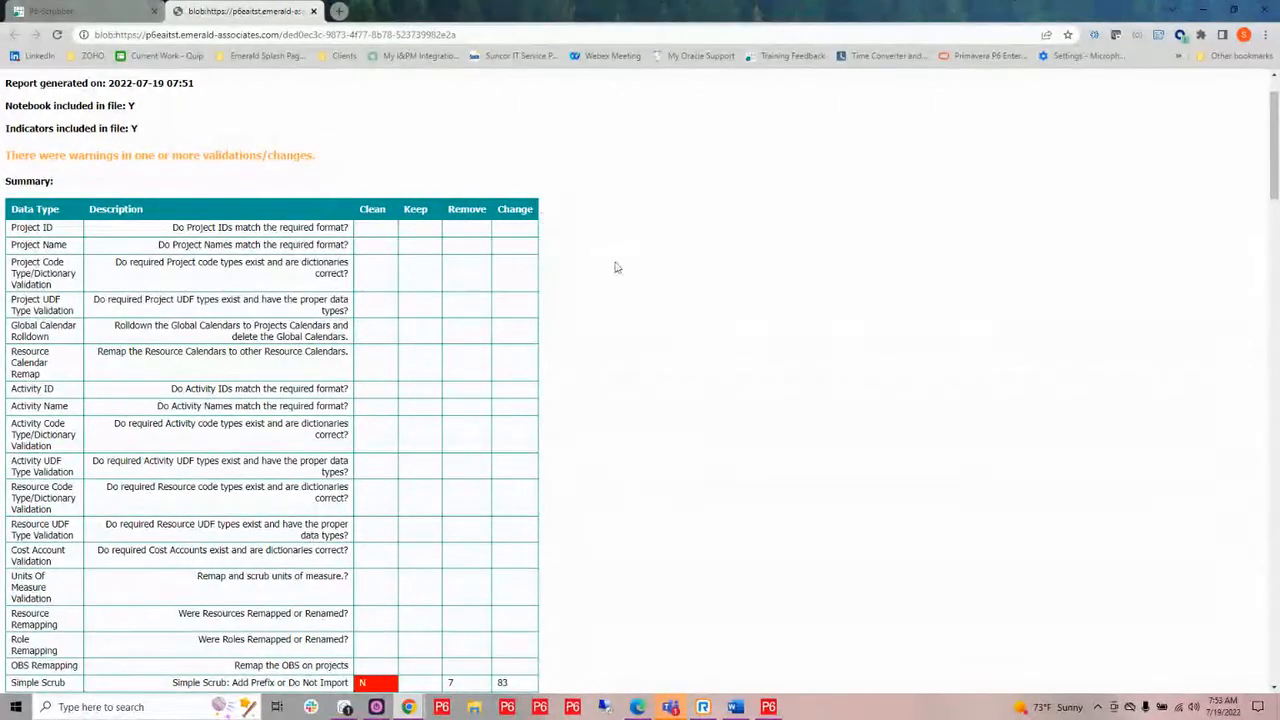
pyautogui.scroll(-2, 686, 330)
pyautogui.scroll(-2, 686, 330)
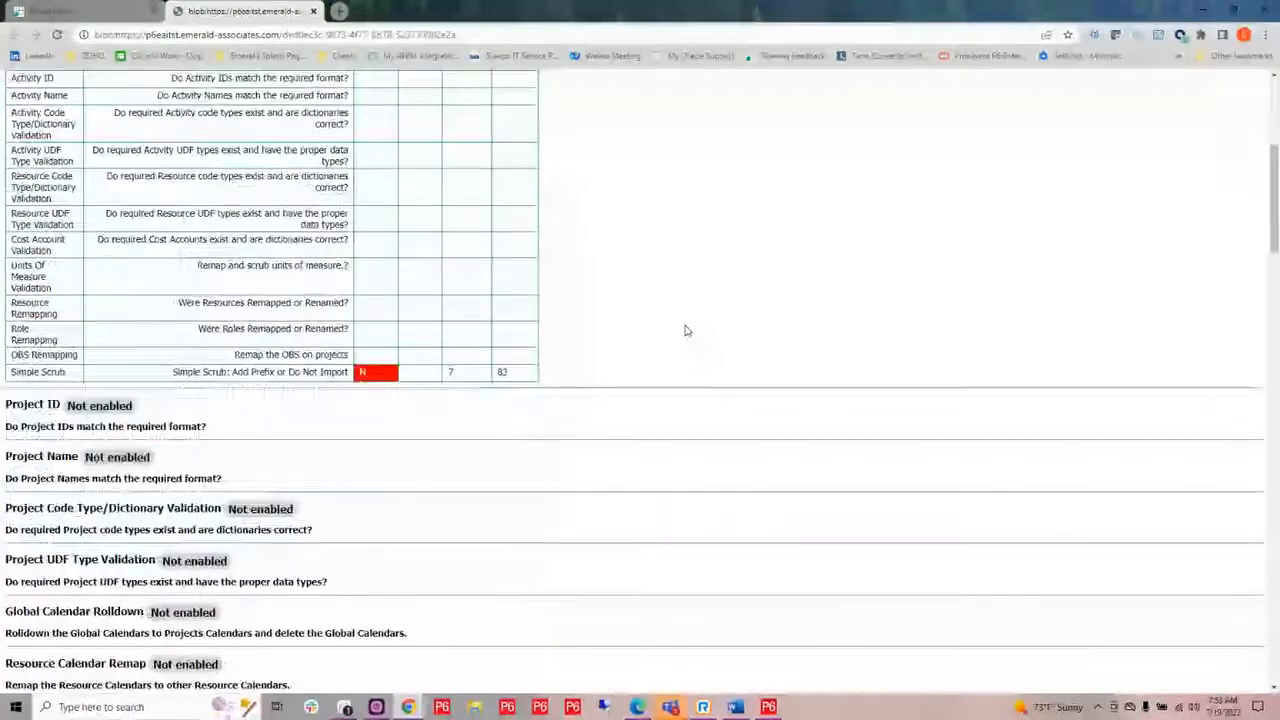
pyautogui.click(311, 11)
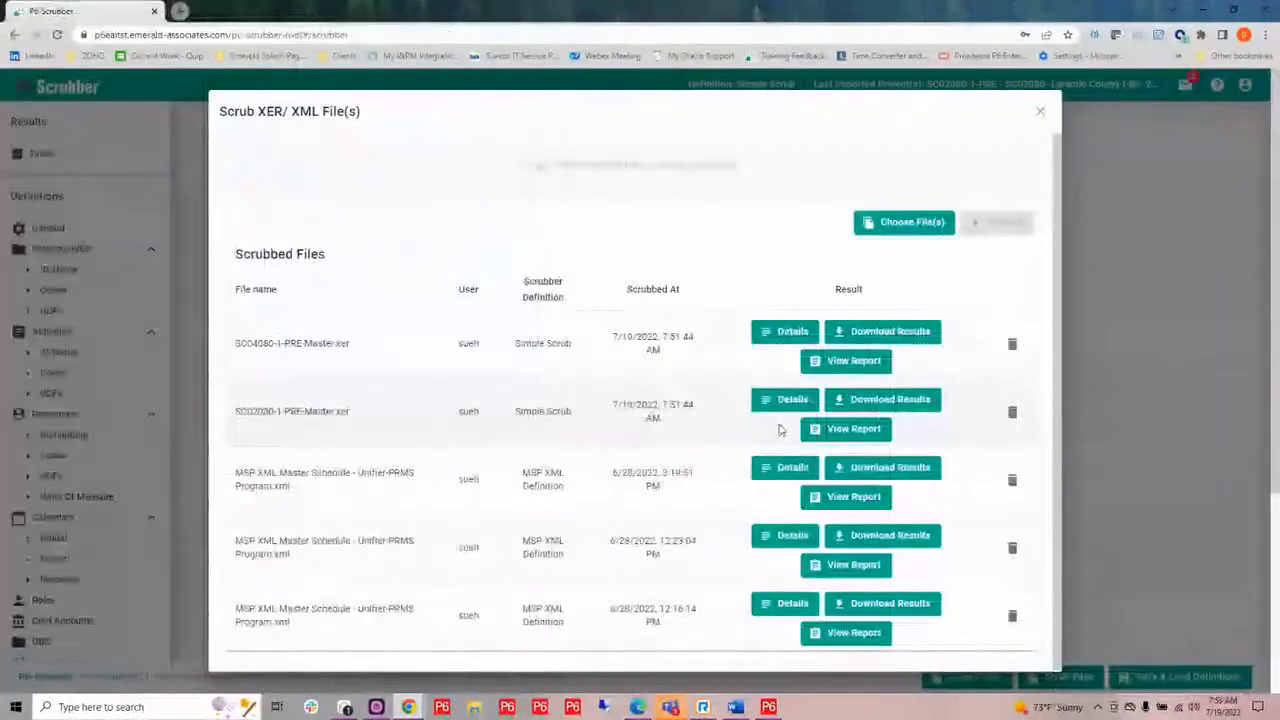
# View the scrub report for SC02080-1-PRE-Master.xer and examine its validation sections and the Simple Scrub settings table.
pyautogui.click(830, 564)
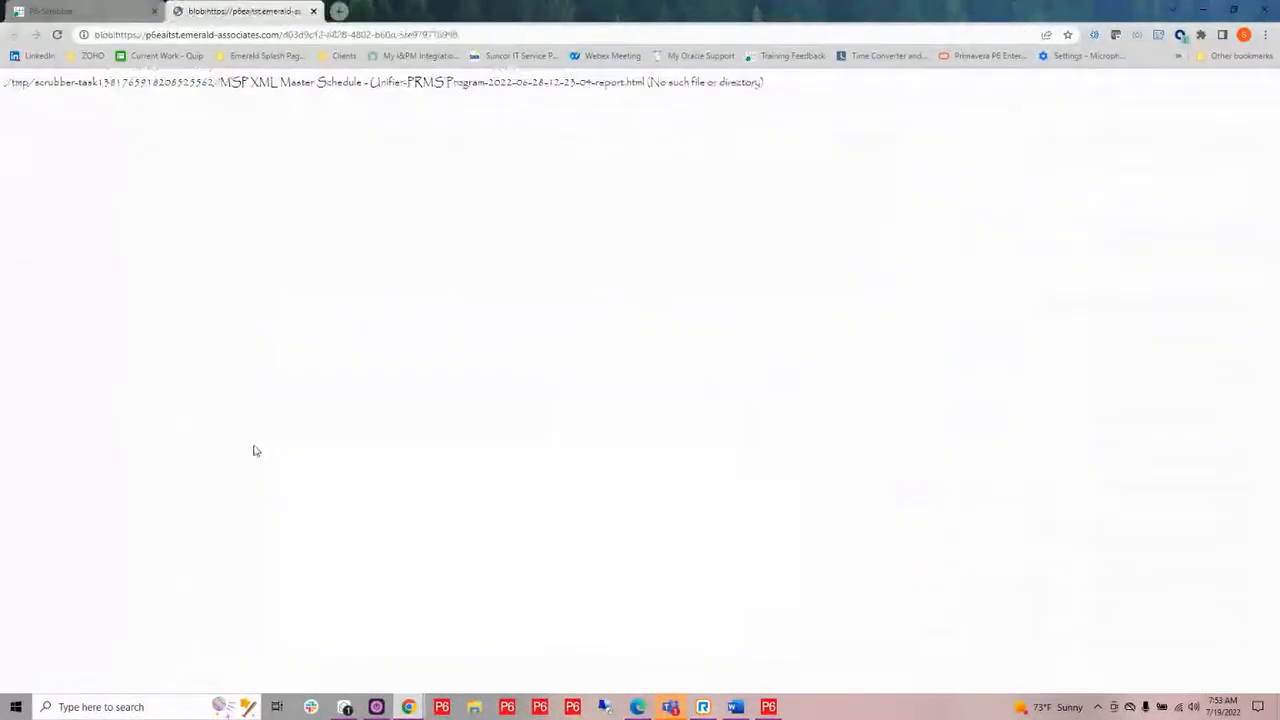
pyautogui.click(313, 11)
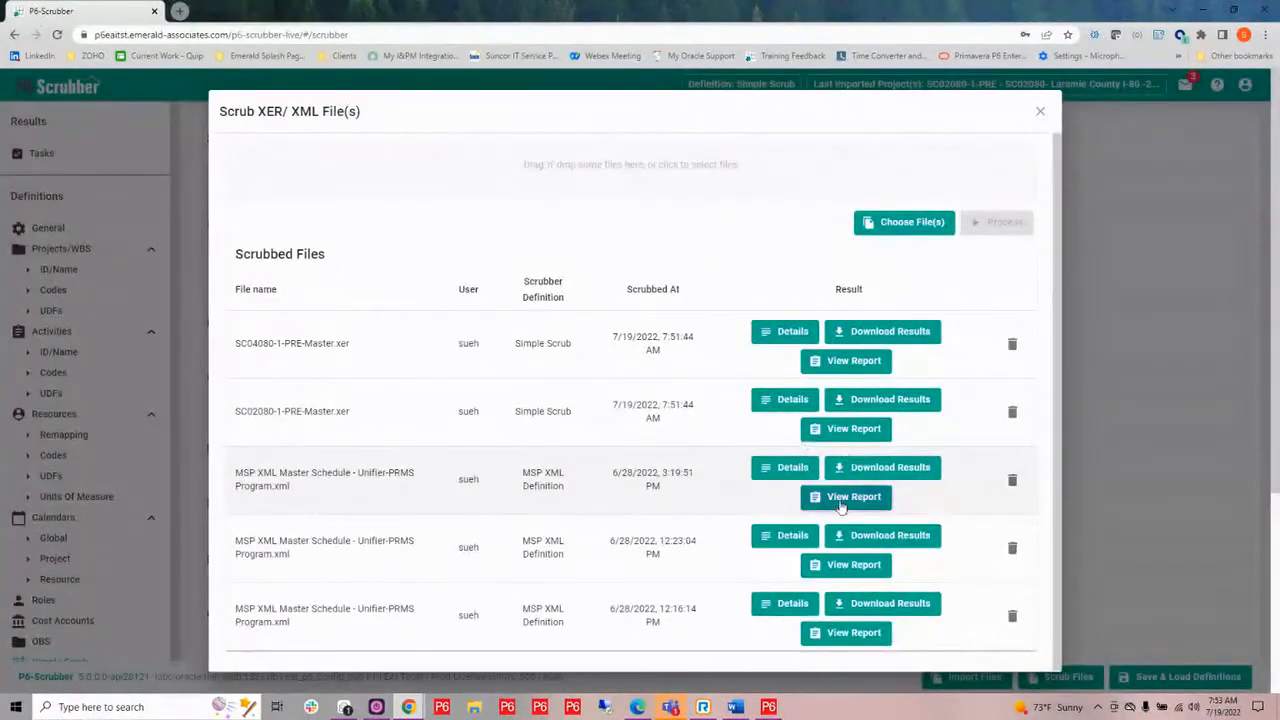
pyautogui.click(847, 436)
pyautogui.click(847, 437)
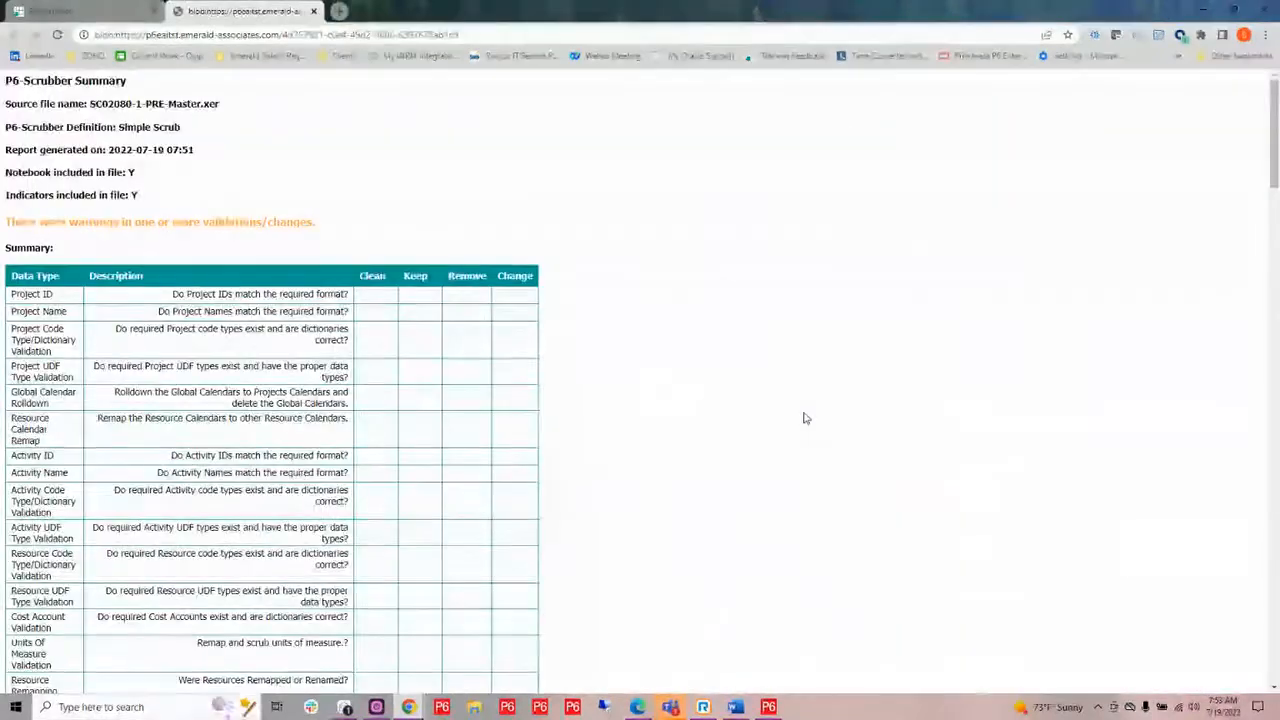
pyautogui.scroll(-7, 730, 430)
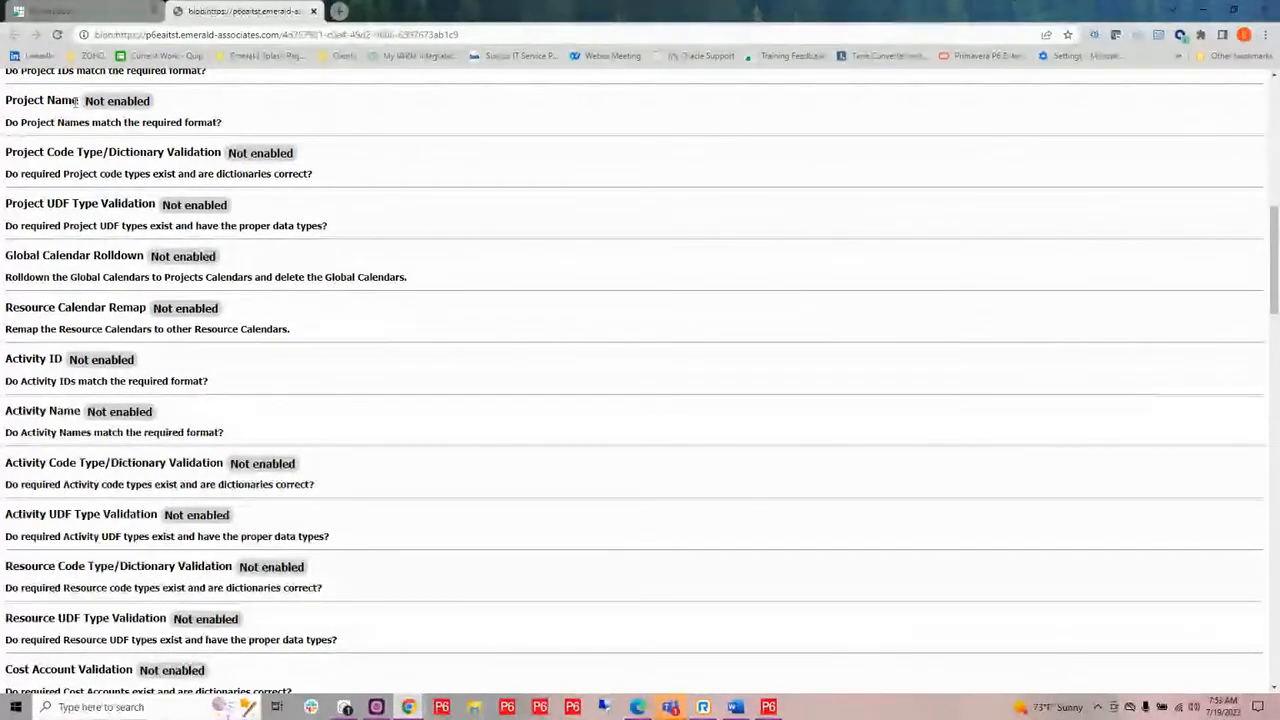
pyautogui.scroll(-5, 205, 393)
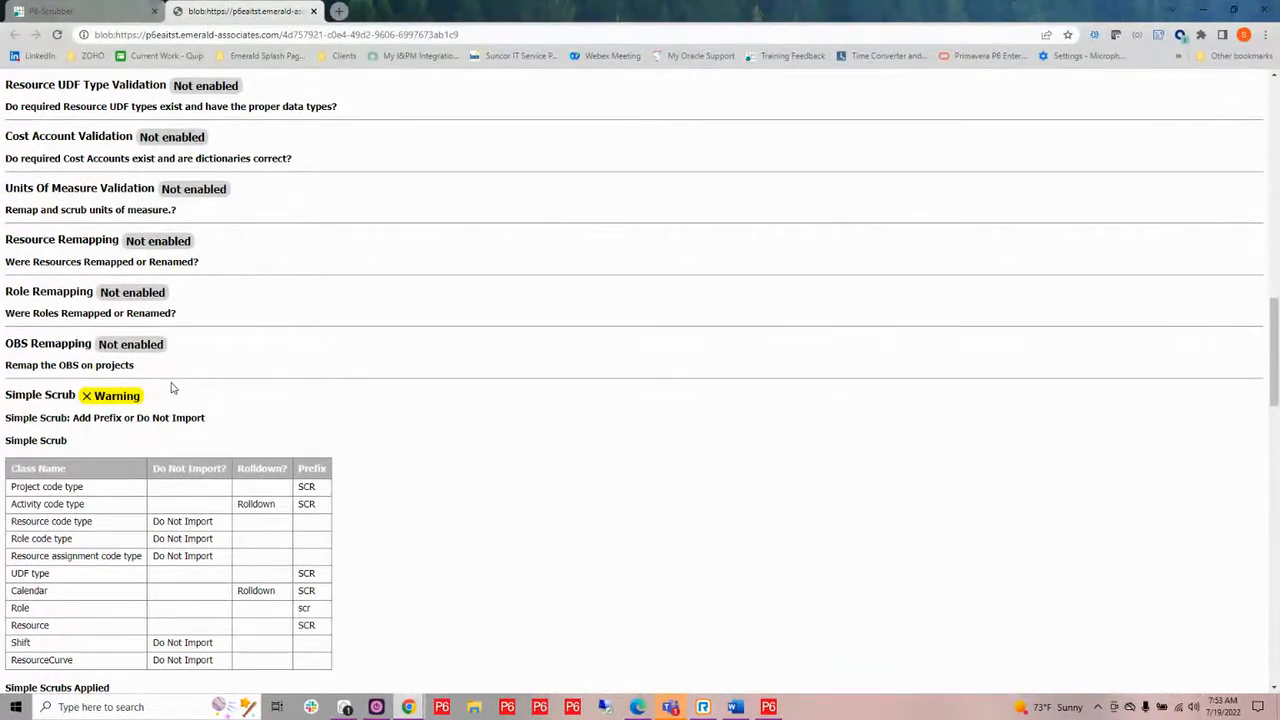
pyautogui.scroll(-5, 171, 388)
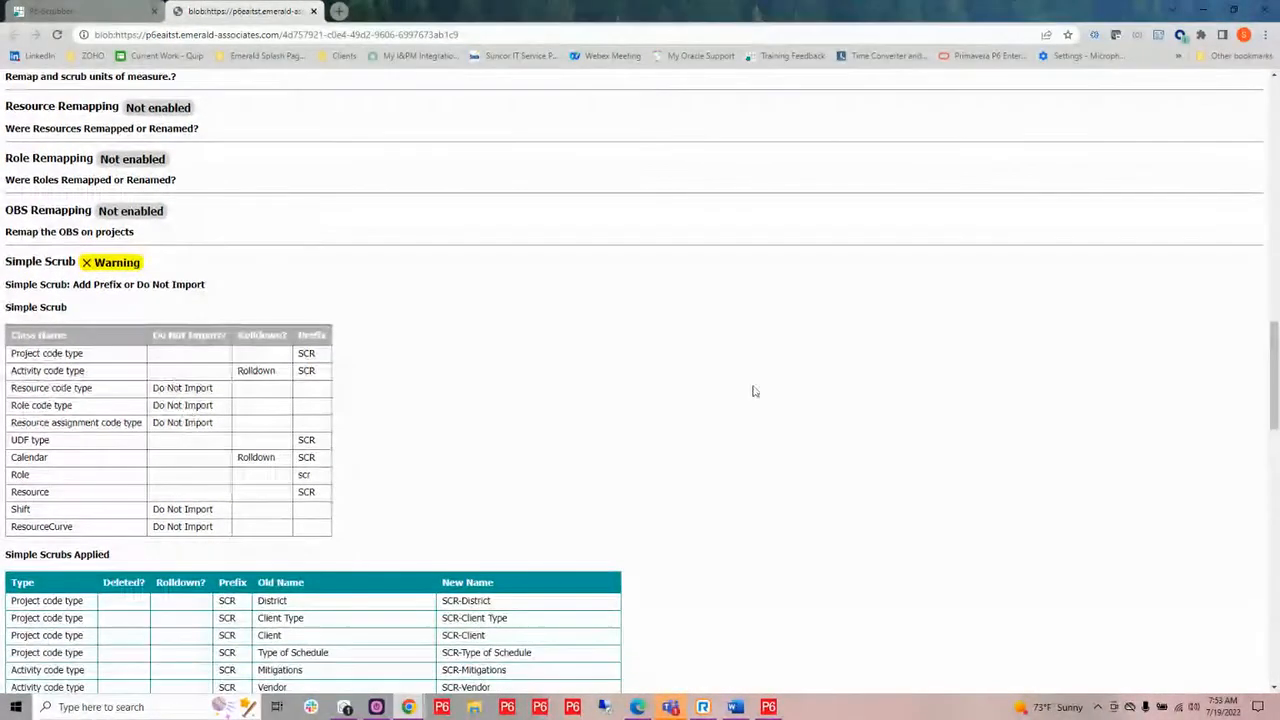
pyautogui.scroll(1, 497, 257)
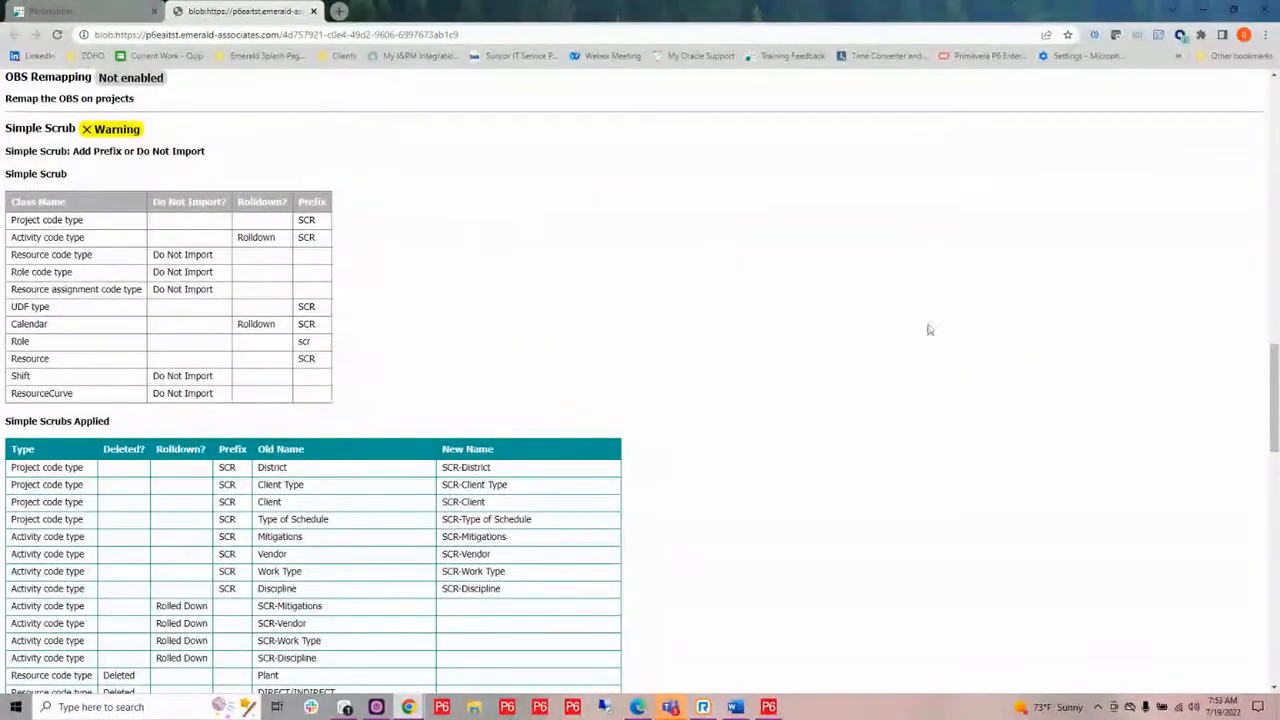
# Examine the deleted, rolled-down and prefixed items in the report's Simple Scrubs Applied table, and close the report.
pyautogui.scroll(-3, 914, 437)
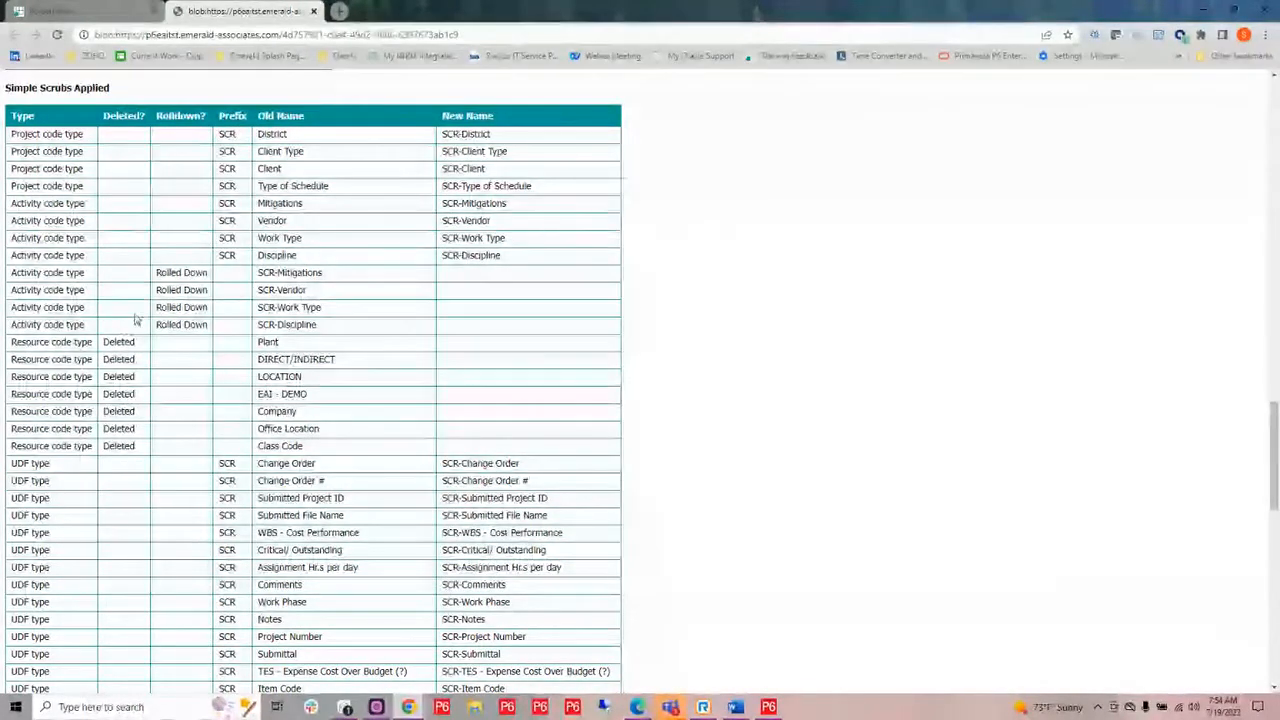
pyautogui.scroll(-2, 534, 306)
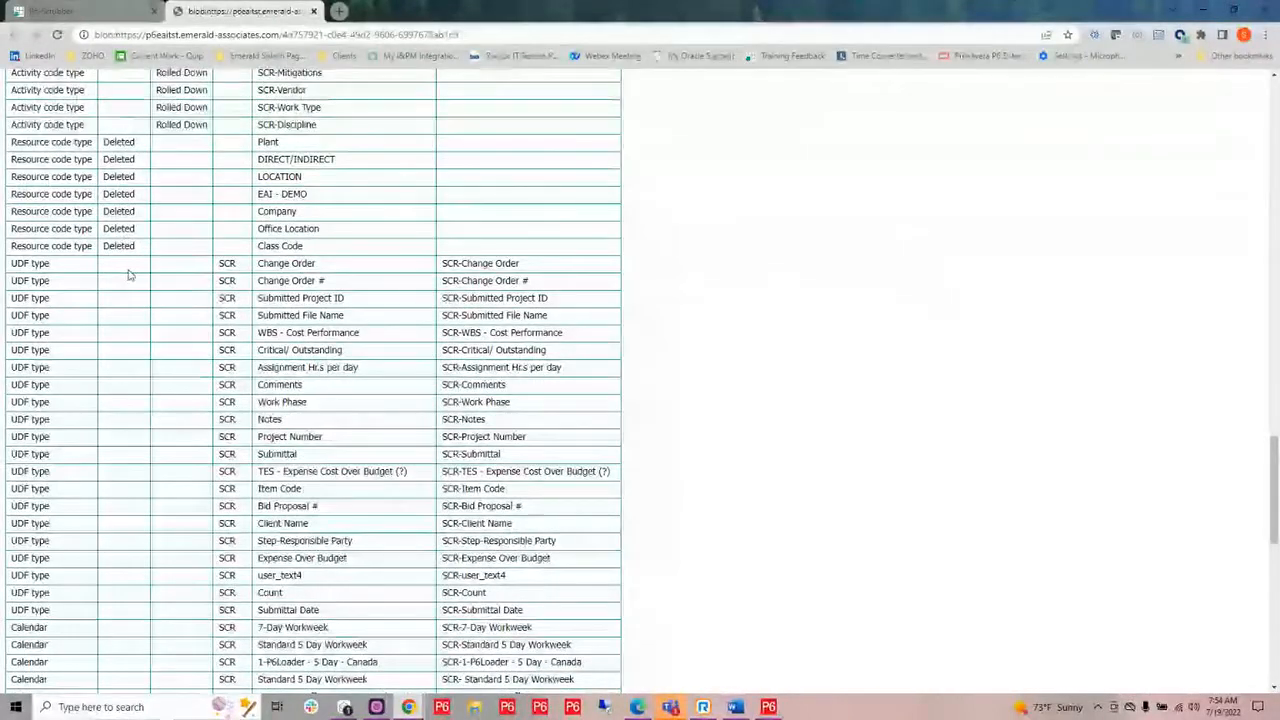
pyautogui.scroll(-3, 280, 275)
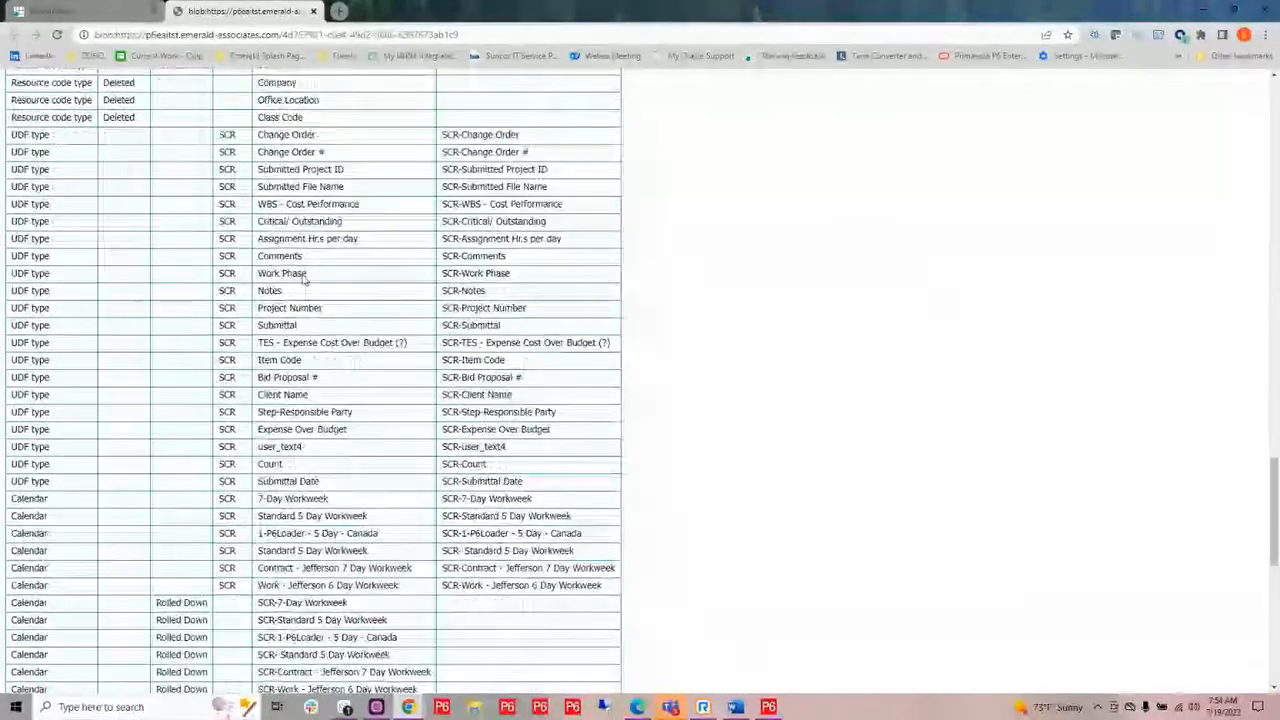
pyautogui.scroll(-6, 304, 279)
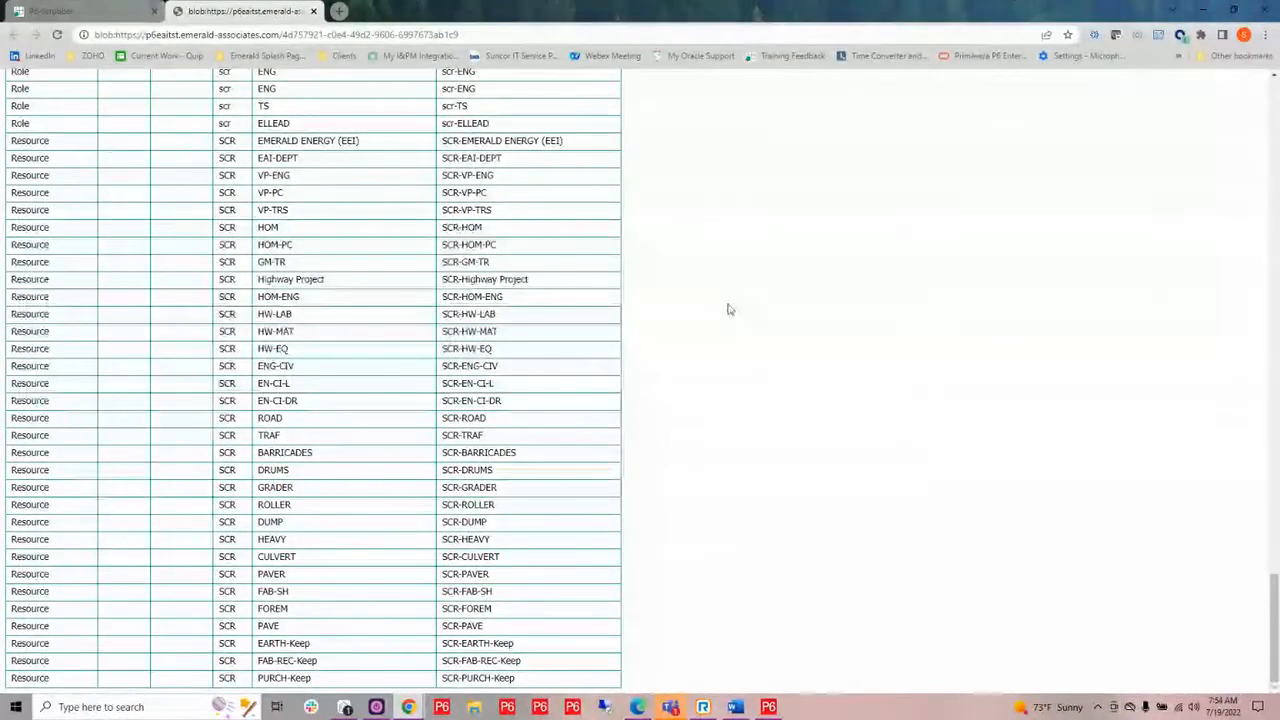
pyautogui.scroll(10, 728, 310)
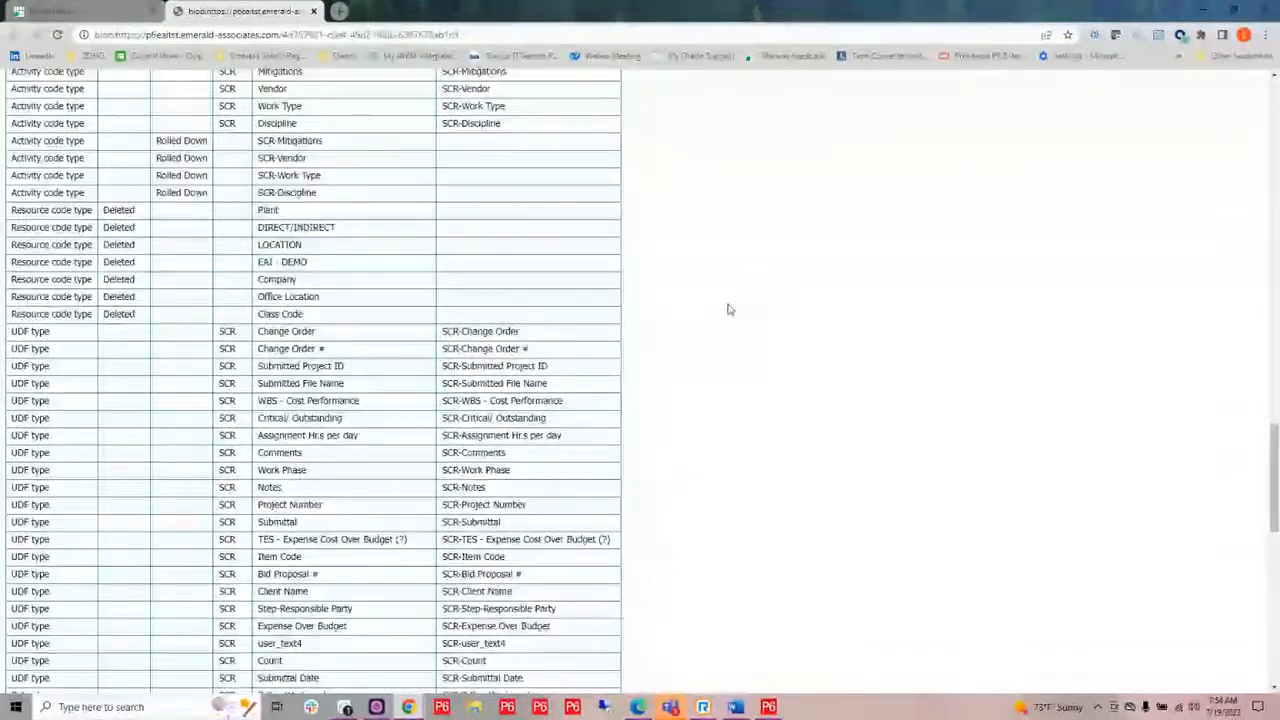
pyautogui.scroll(10, 728, 310)
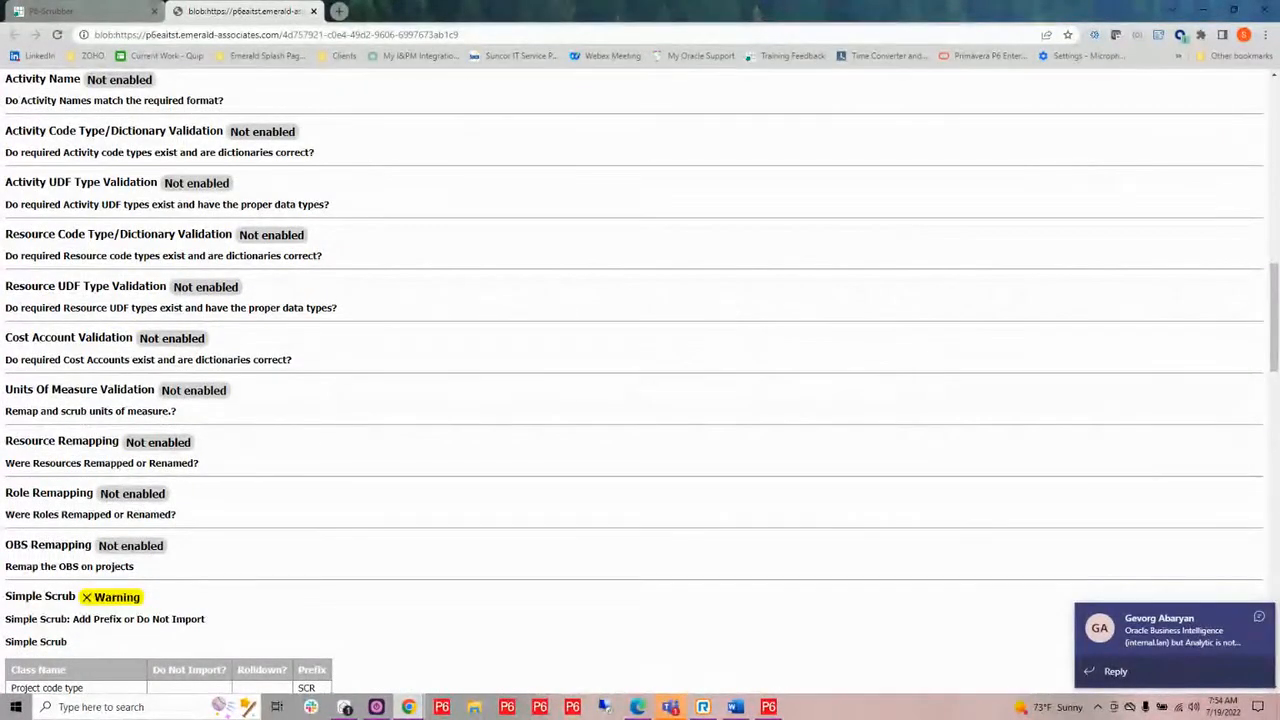
pyautogui.scroll(4, 477, 299)
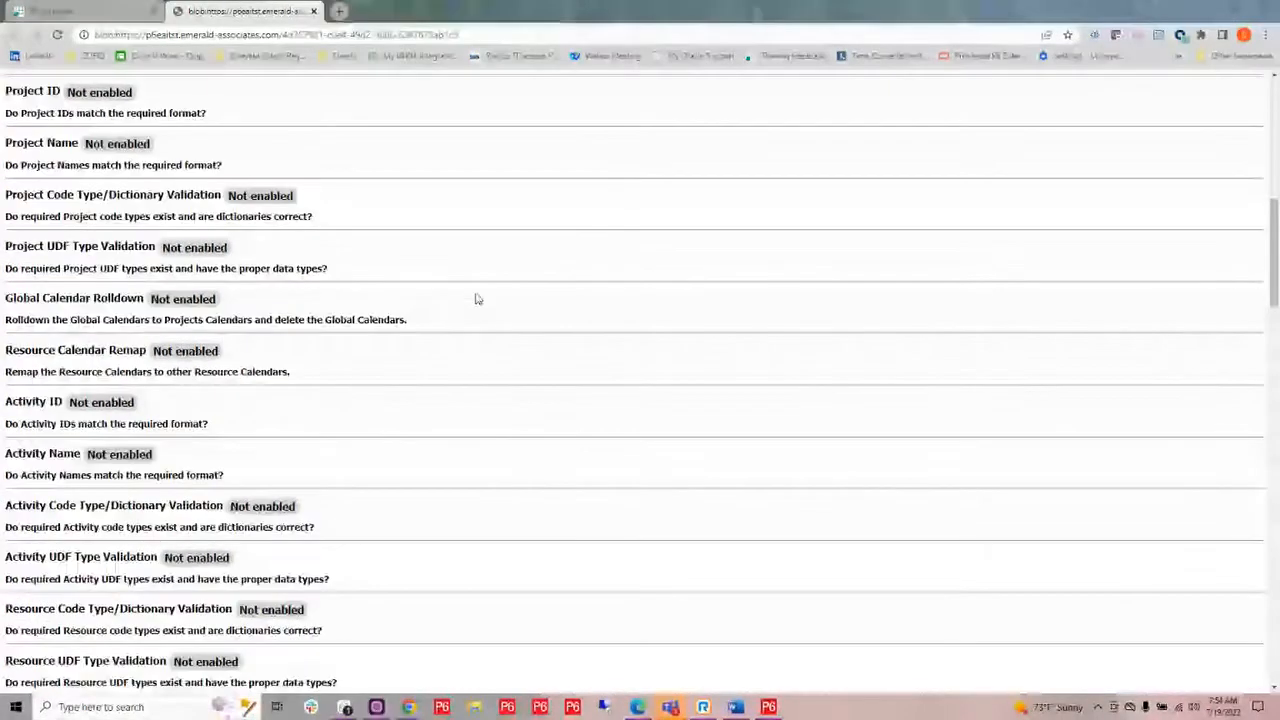
pyautogui.scroll(5, 477, 299)
pyautogui.click(313, 11)
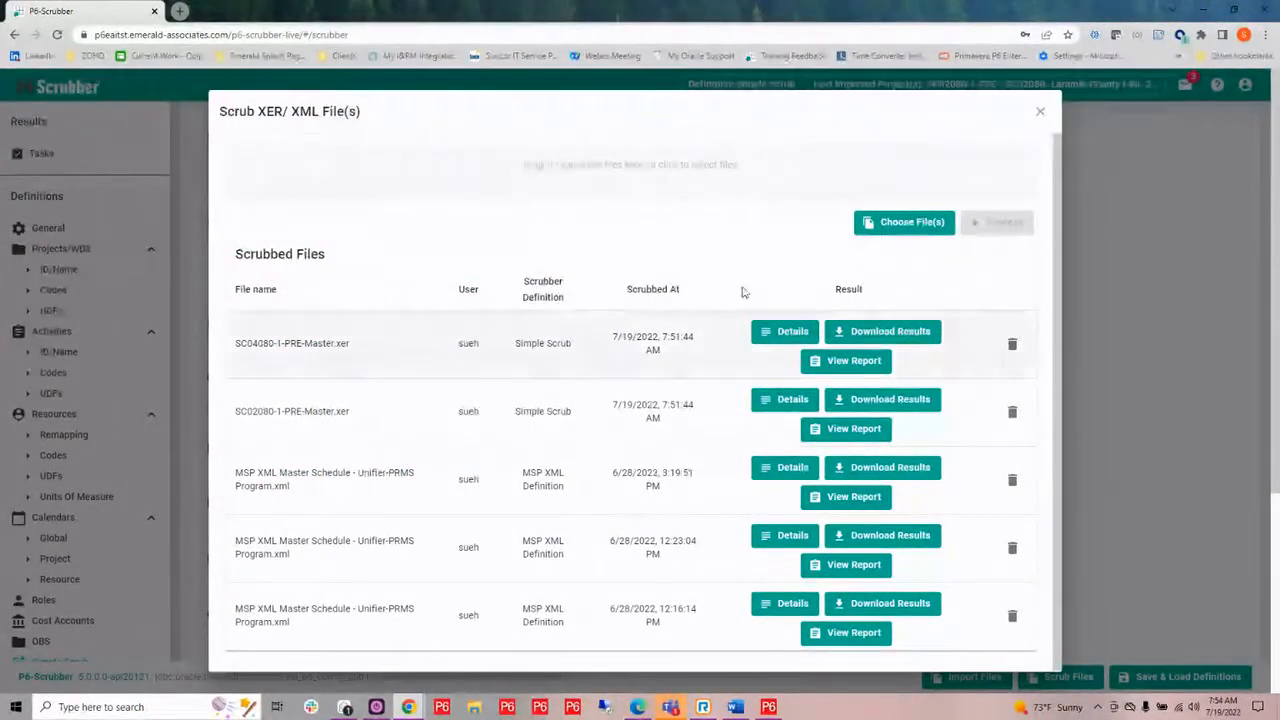
# Download the SC04080-1-PRE-Master.xer results as a zip into the P6-Loader folder, open it and widen the Name column to show full file names.
pyautogui.click(862, 333)
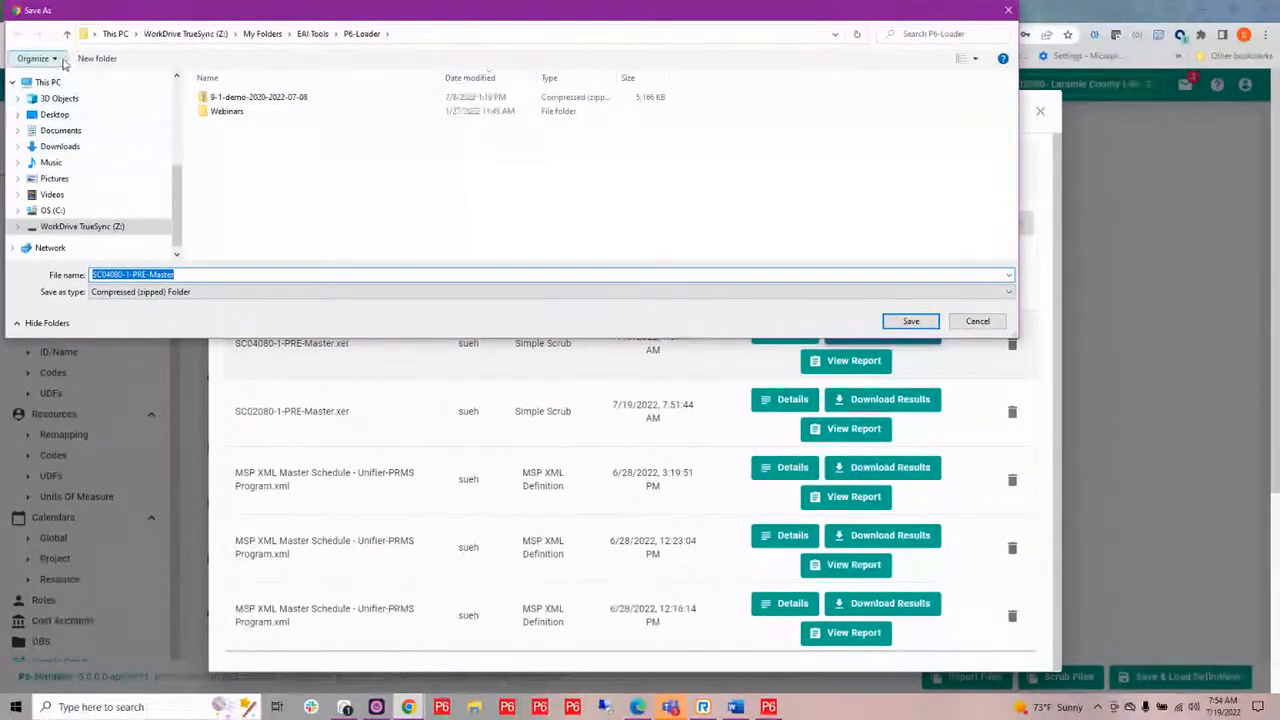
pyautogui.click(911, 322)
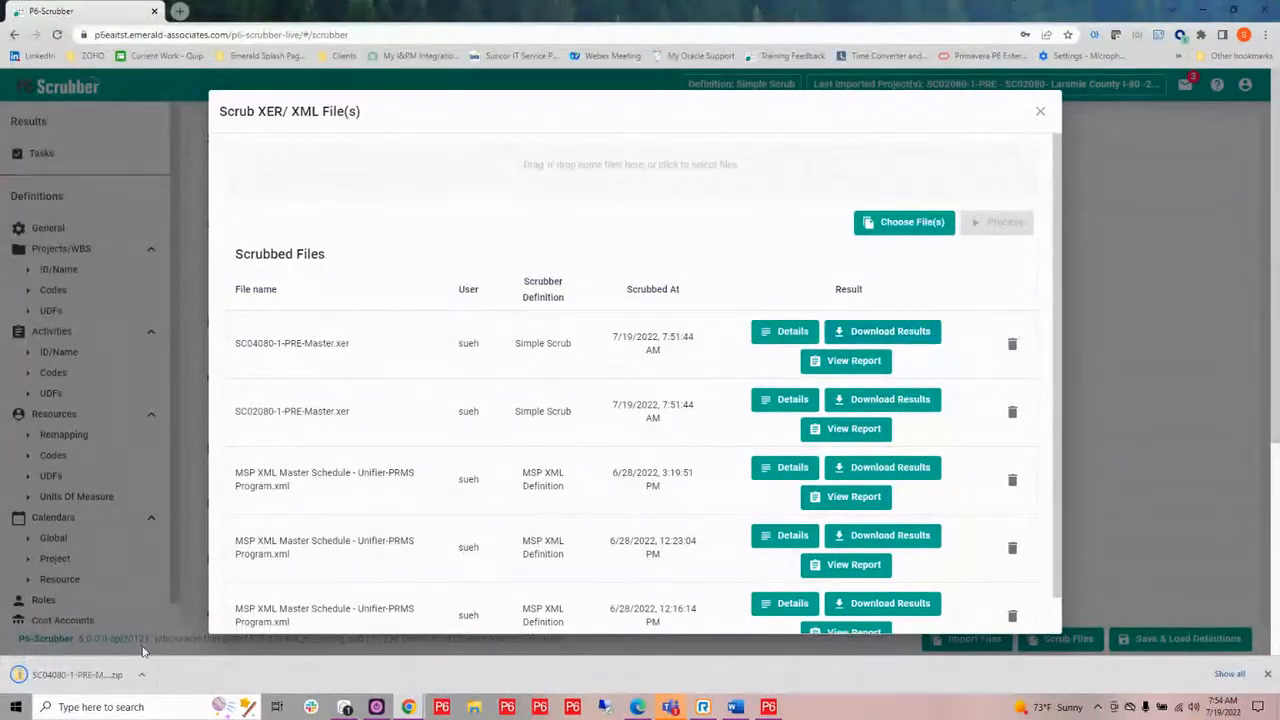
pyautogui.click(88, 677)
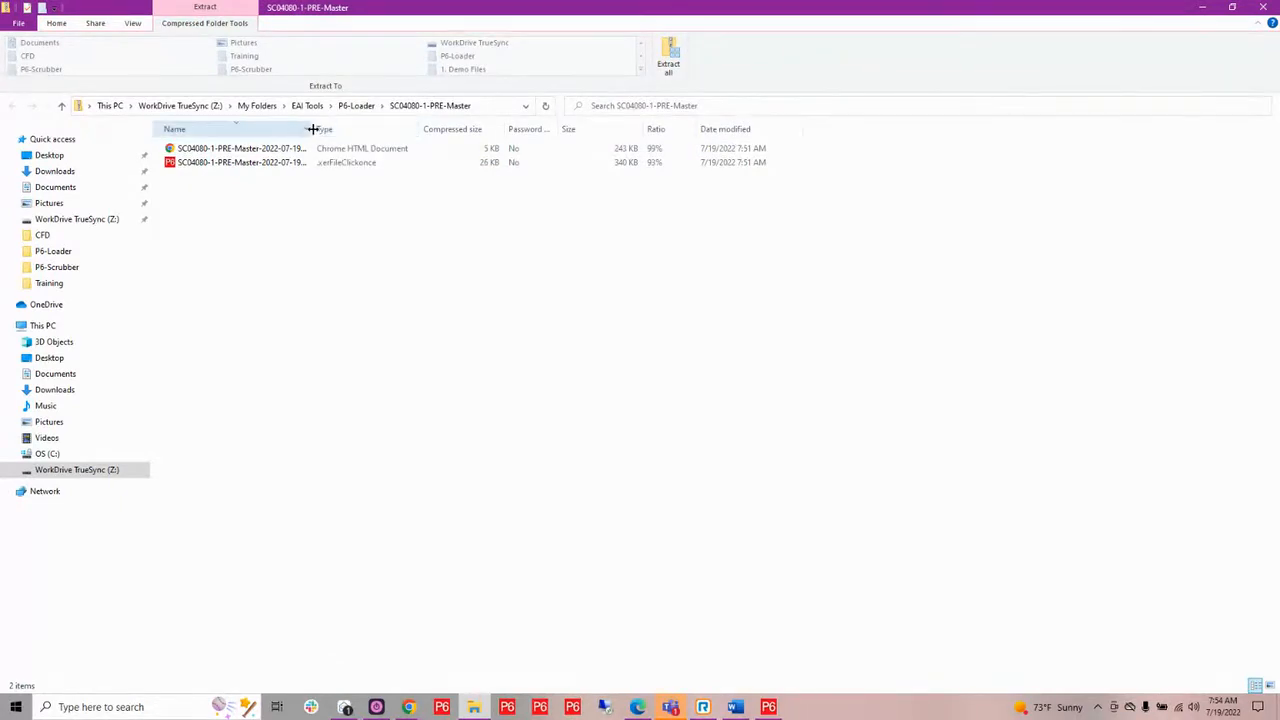
pyautogui.moveTo(310, 129); pyautogui.dragTo(487, 139)
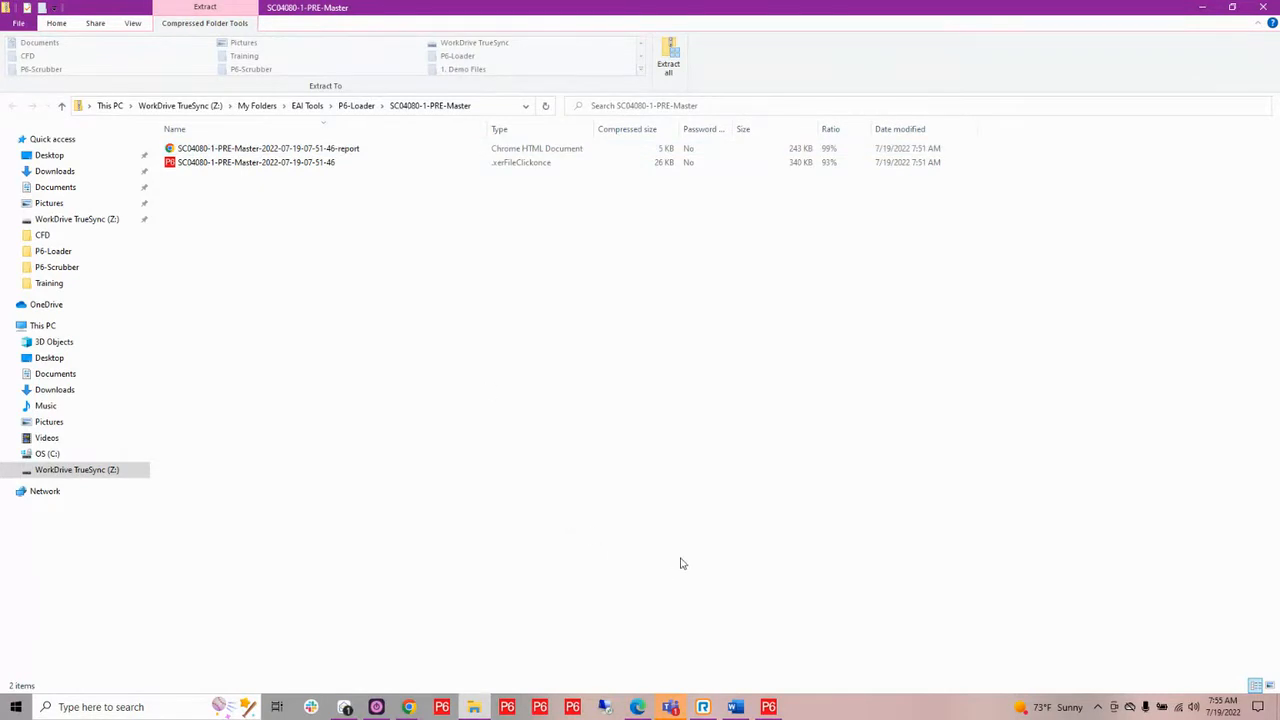
# Switch to Primavera P6 Professional, close the Activity Codes dialog and look over the project list.
pyautogui.click(768, 707)
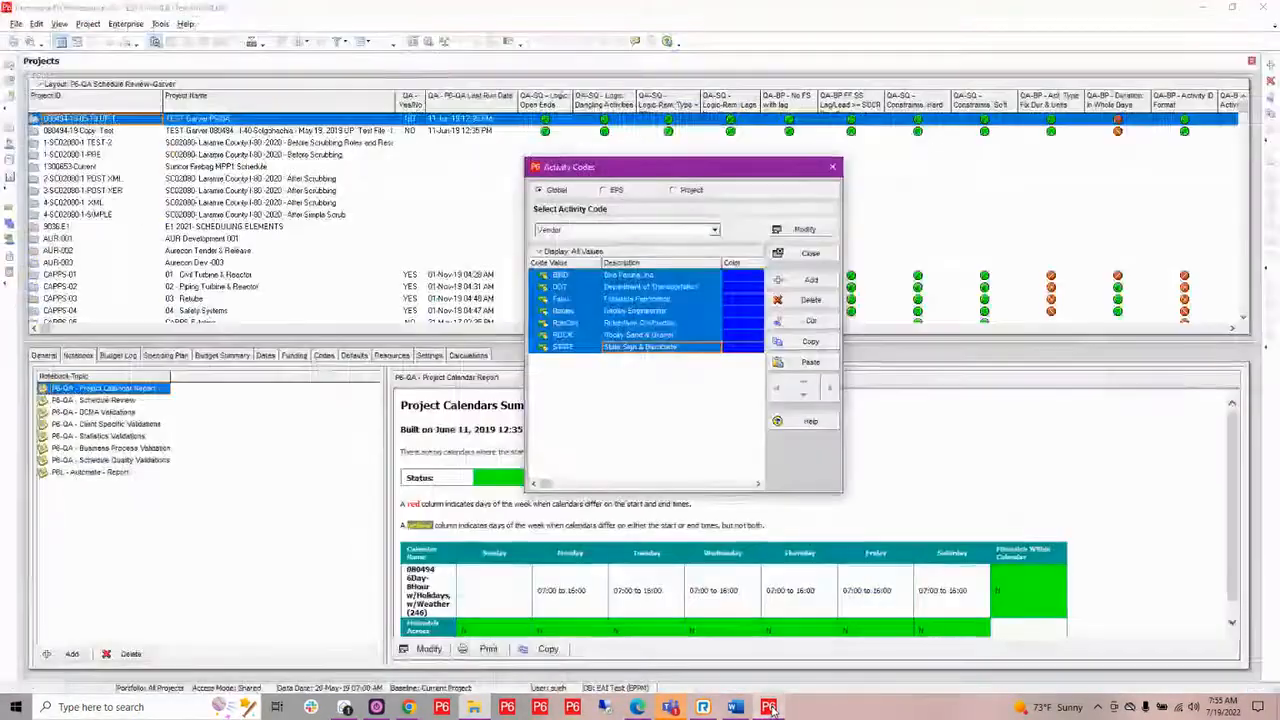
pyautogui.click(832, 167)
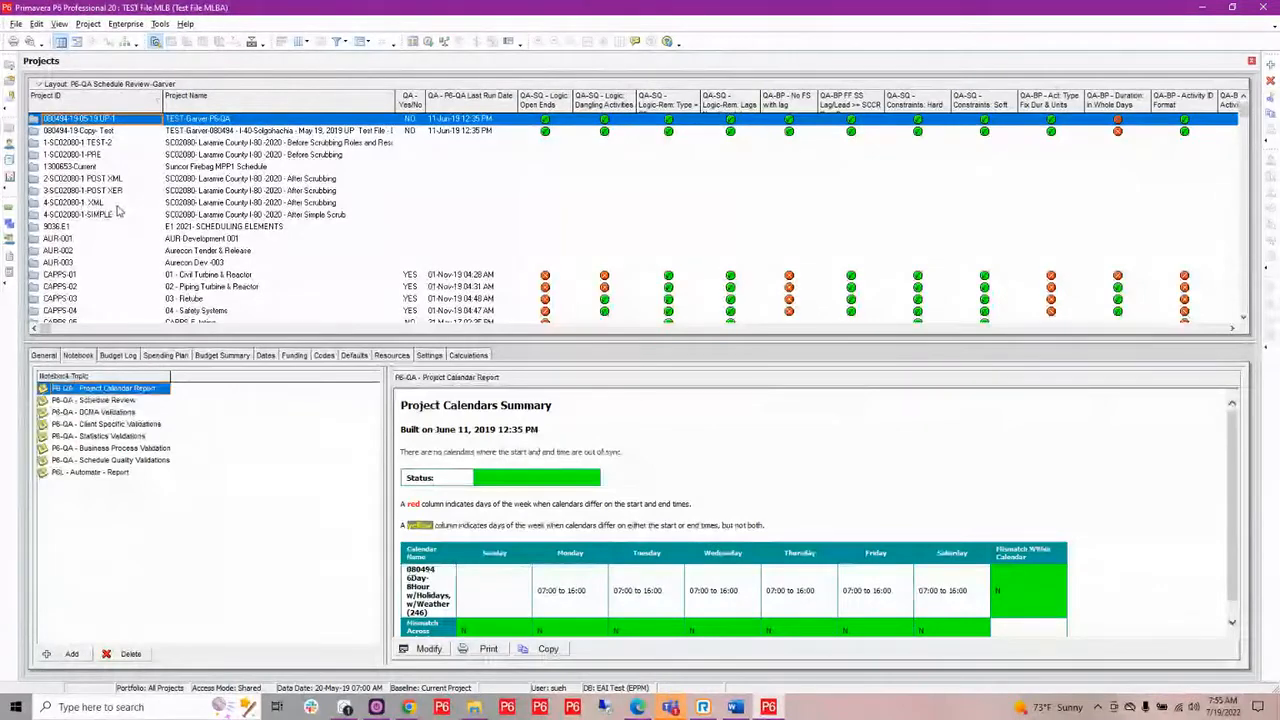
pyautogui.scroll(-2, 108, 215)
pyautogui.scroll(2, 109, 217)
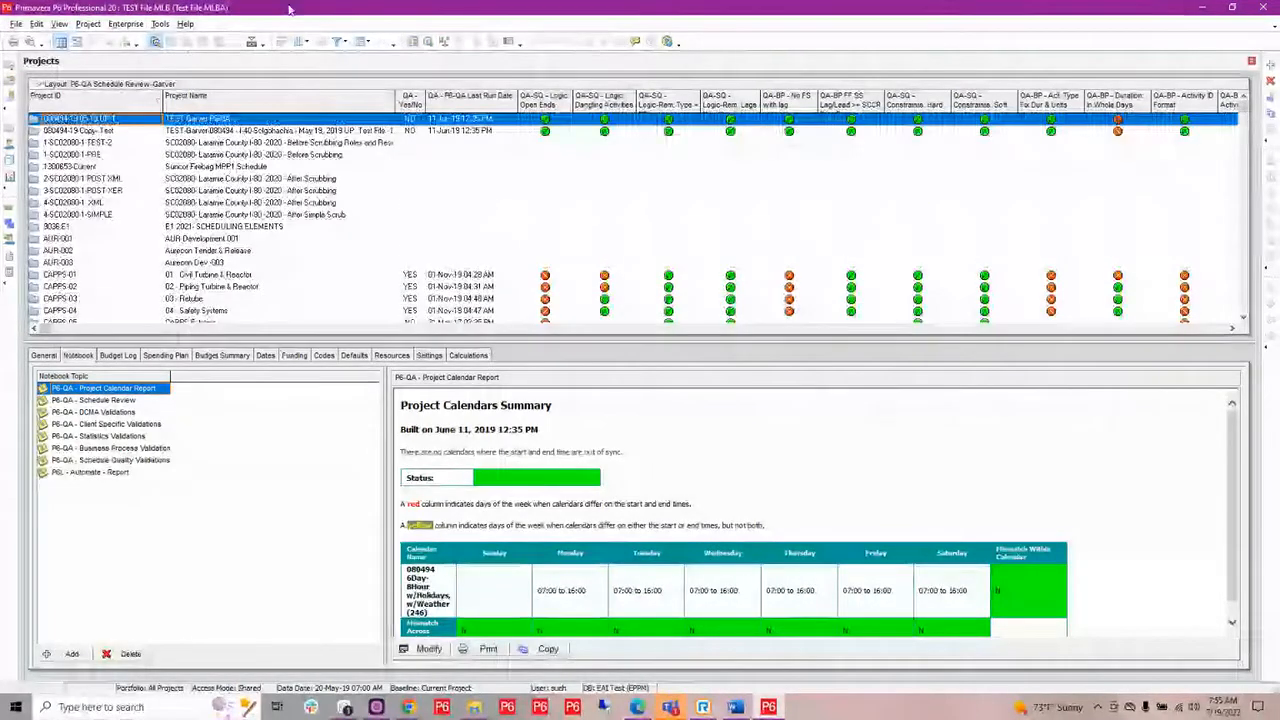
pyautogui.click(346, 43)
pyautogui.click(350, 55)
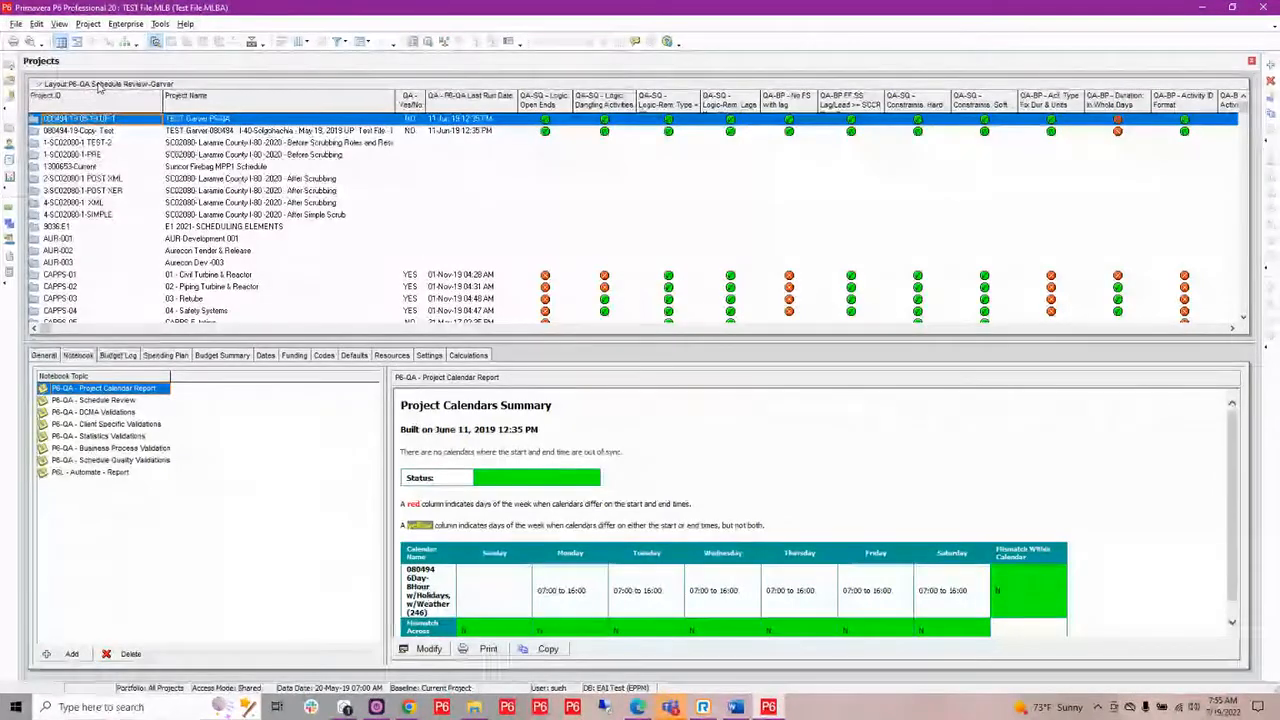
# Open the "SCRUB 1. Post Scrub w/ Indicator" project layout without saving changes to the current layout.
pyautogui.click(98, 86)
pyautogui.moveTo(110, 99)
pyautogui.click(185, 101)
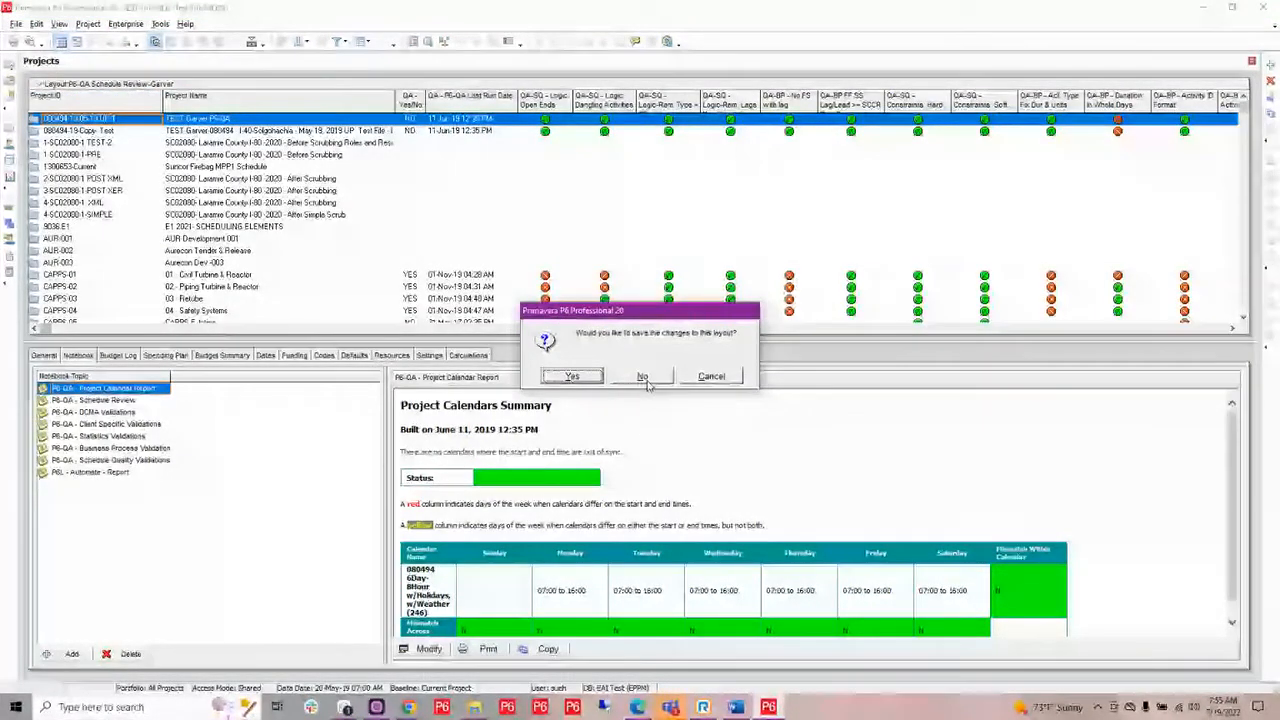
pyautogui.click(645, 377)
pyautogui.scroll(-2, 640, 397)
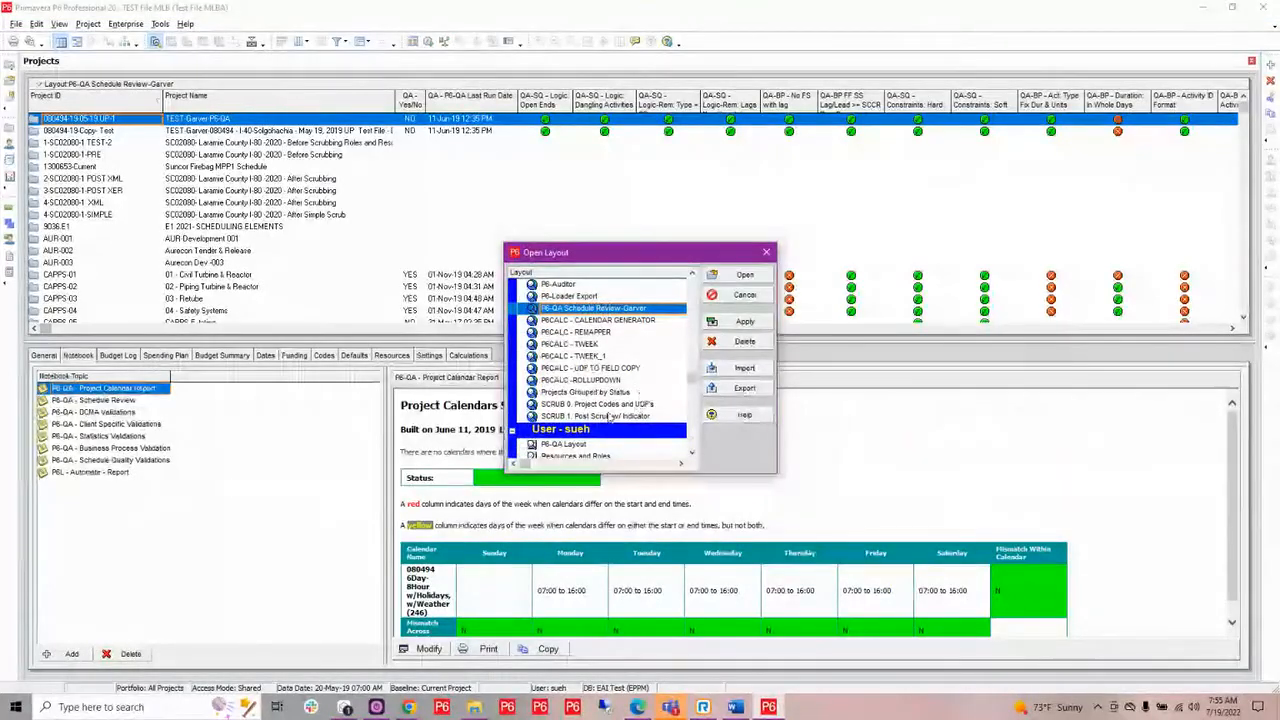
pyautogui.click(640, 404)
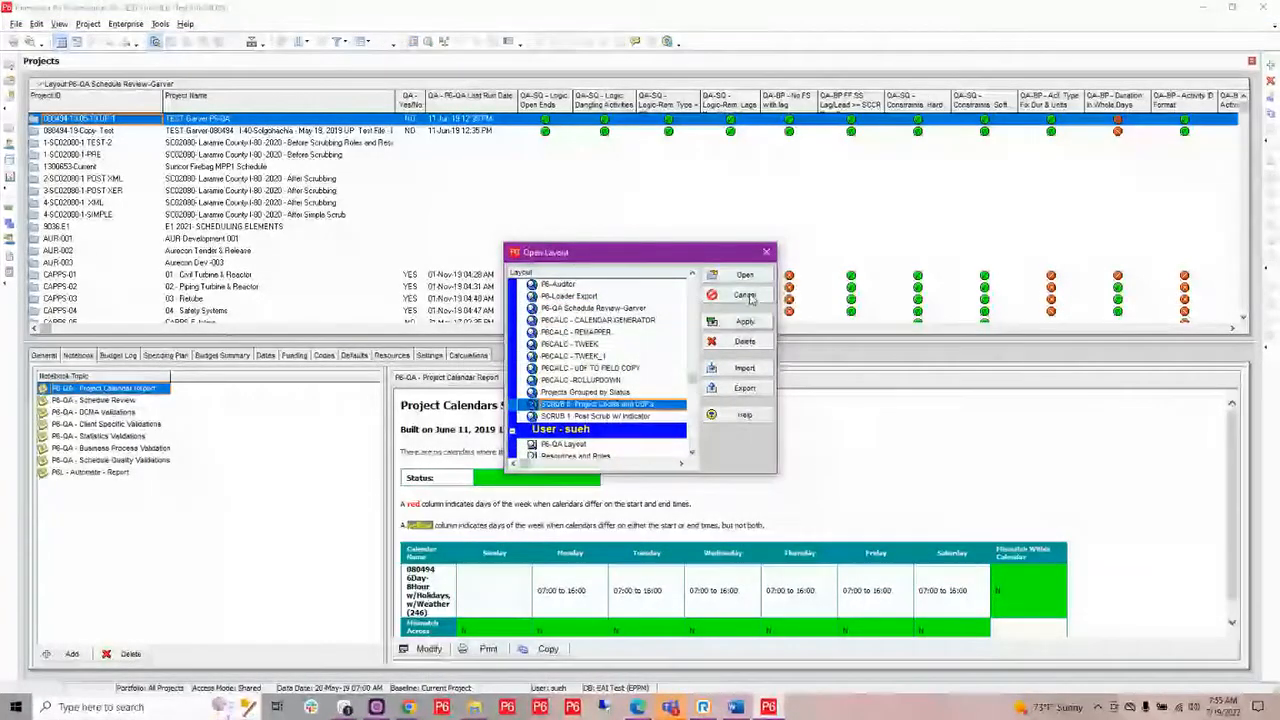
pyautogui.click(662, 416)
pyautogui.click(745, 274)
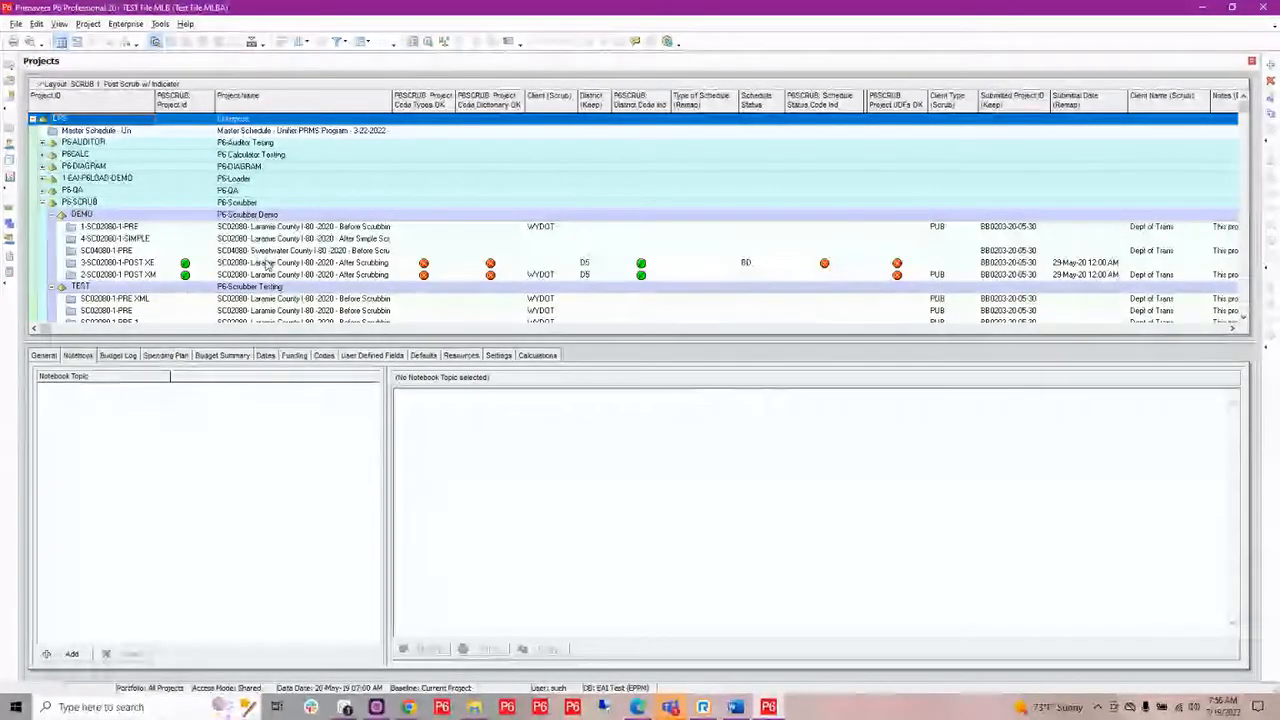
# Examine the P6-Scrubber Changes notebook of project 3-SC02080-1-POST XER, including in a maximized window, and close that window.
pyautogui.click(265, 262)
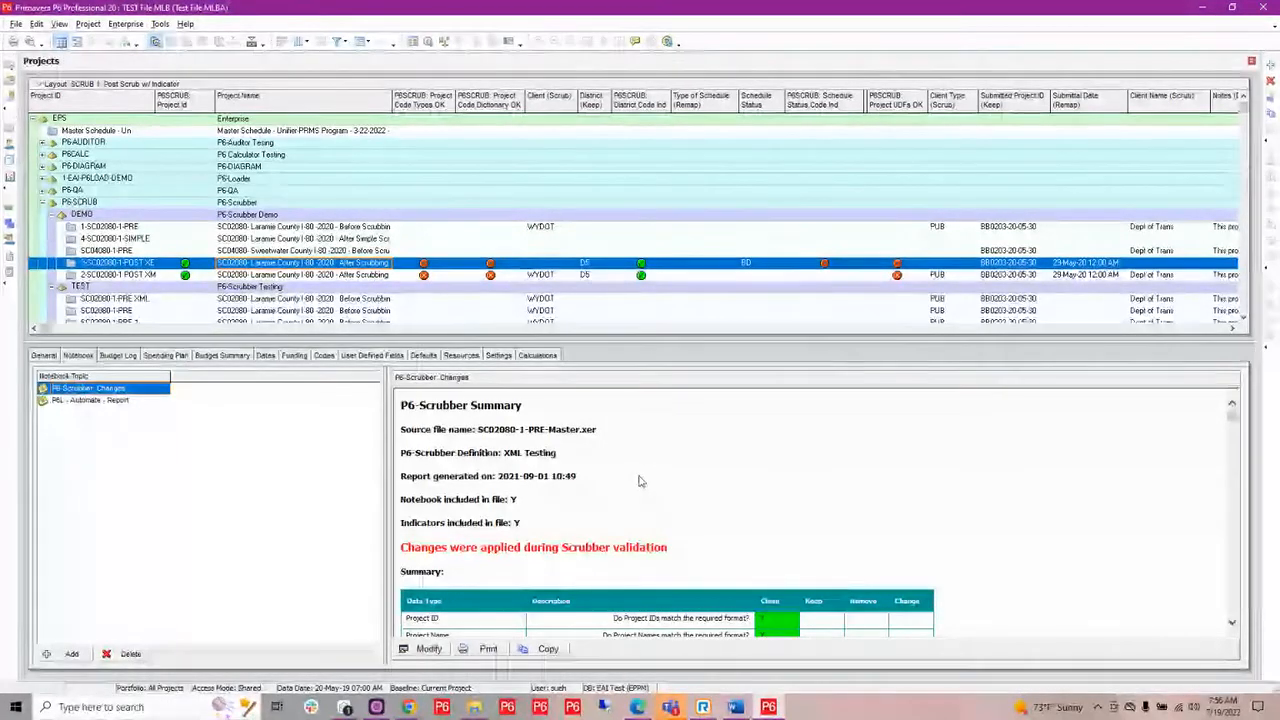
pyautogui.scroll(-3, 641, 481)
pyautogui.scroll(-6, 641, 481)
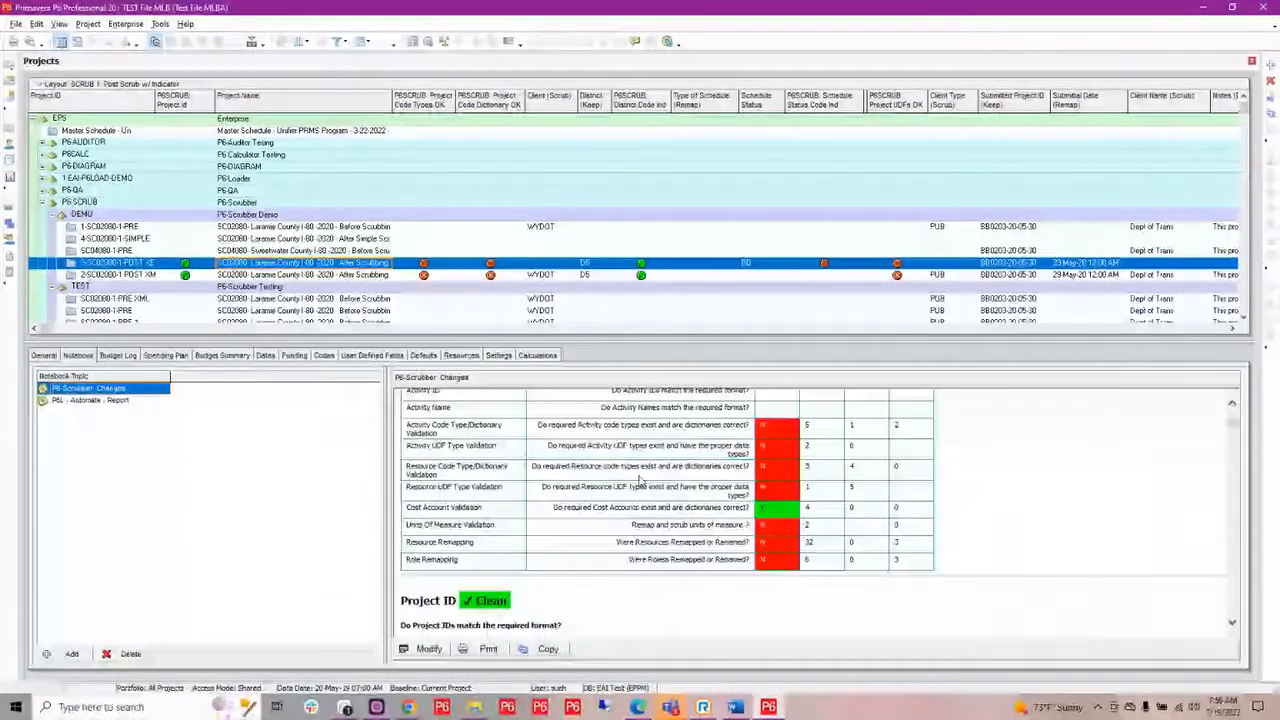
pyautogui.scroll(4, 763, 447)
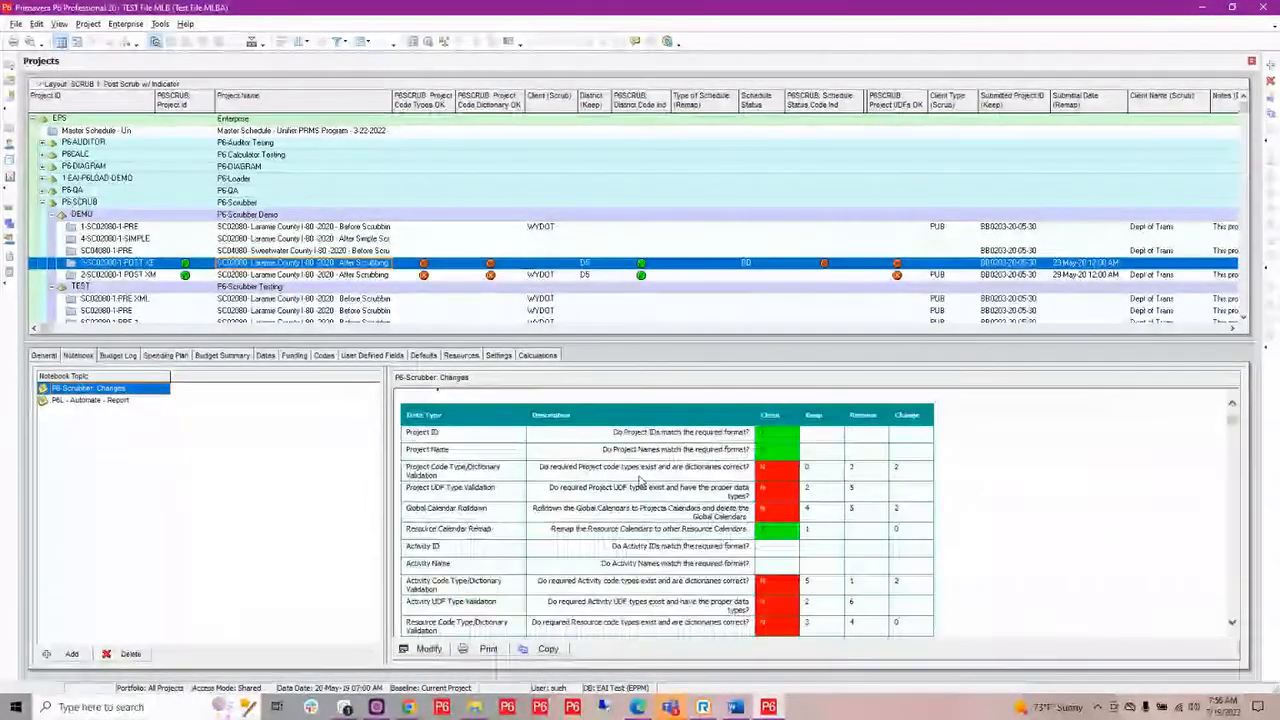
pyautogui.click(429, 649)
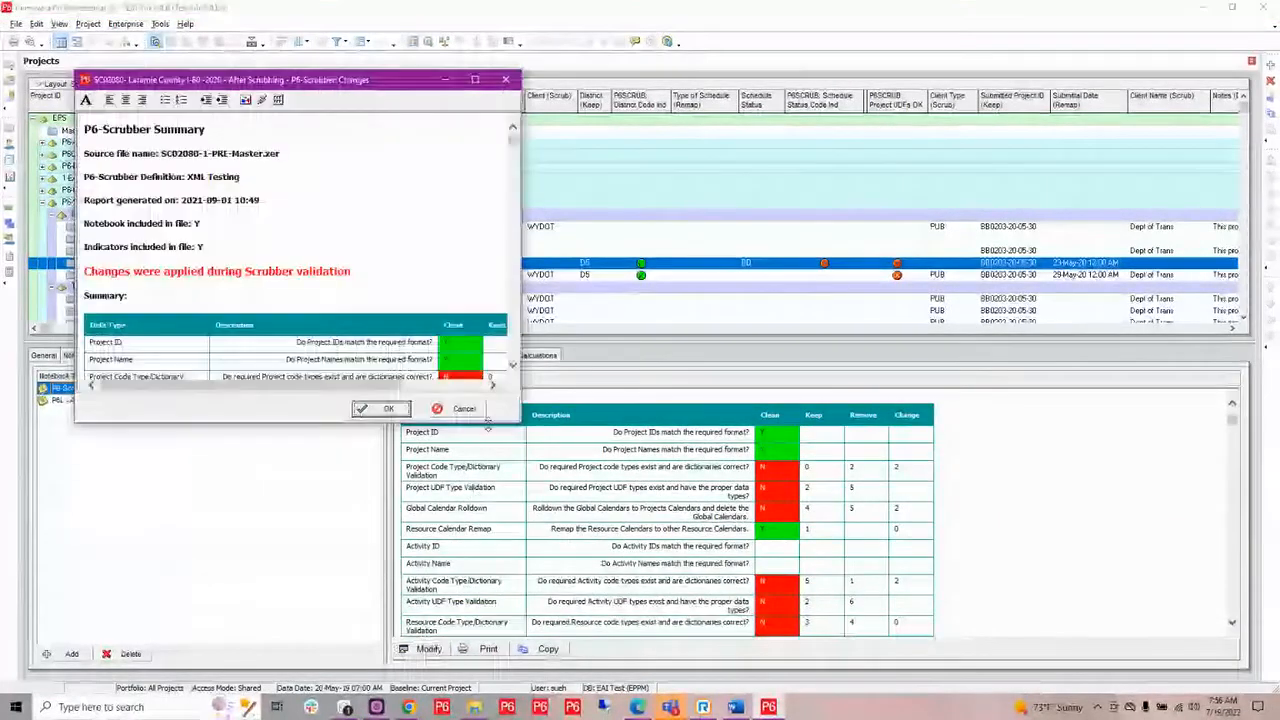
pyautogui.click(475, 79)
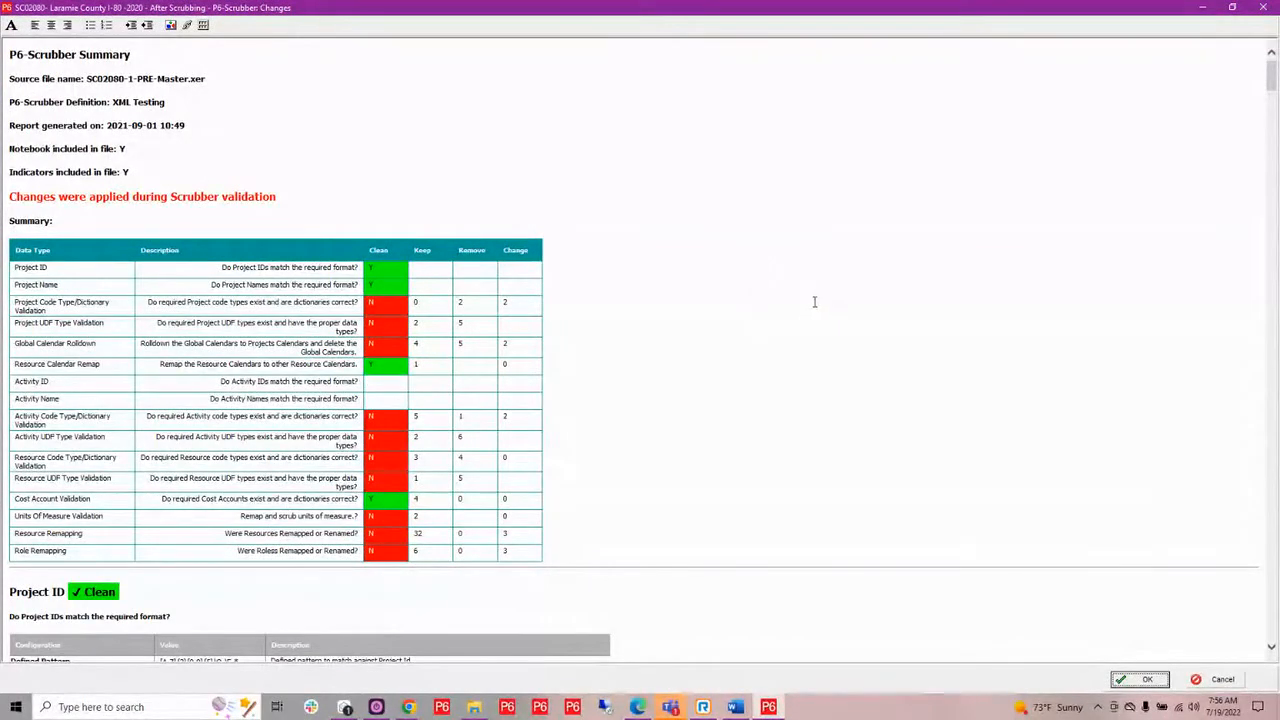
pyautogui.scroll(-10, 474, 298)
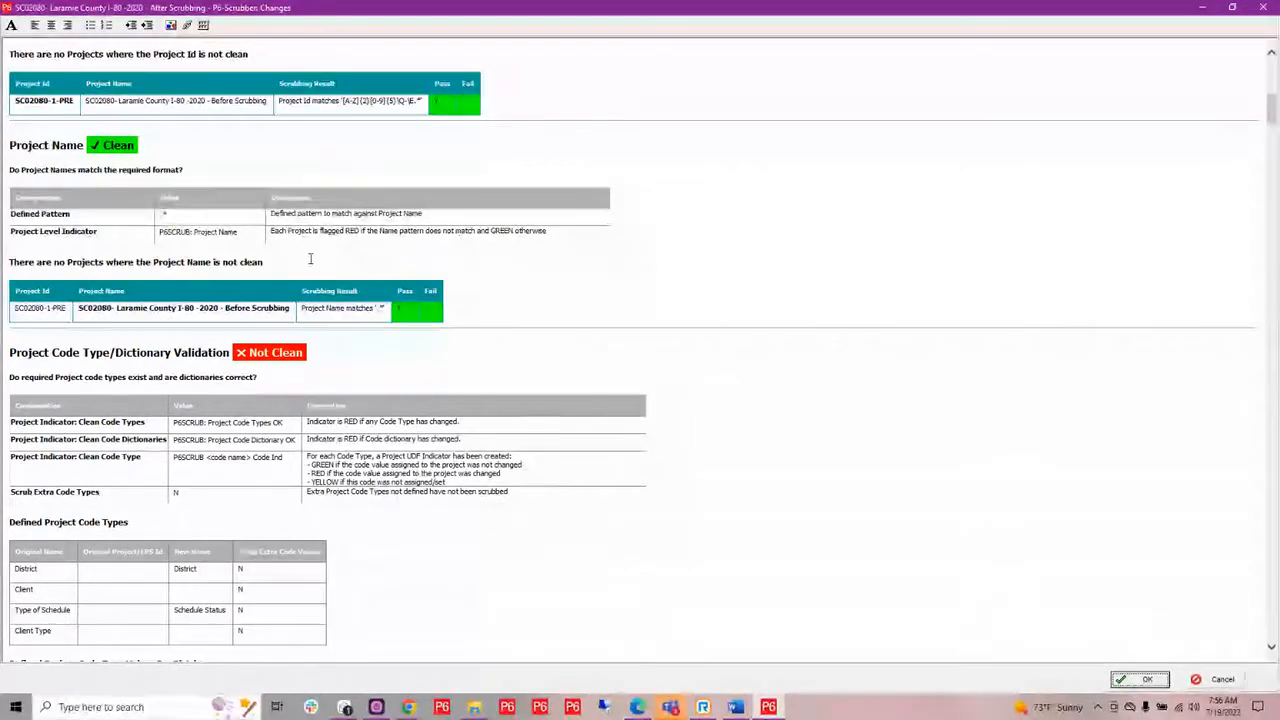
pyautogui.click(1263, 8)
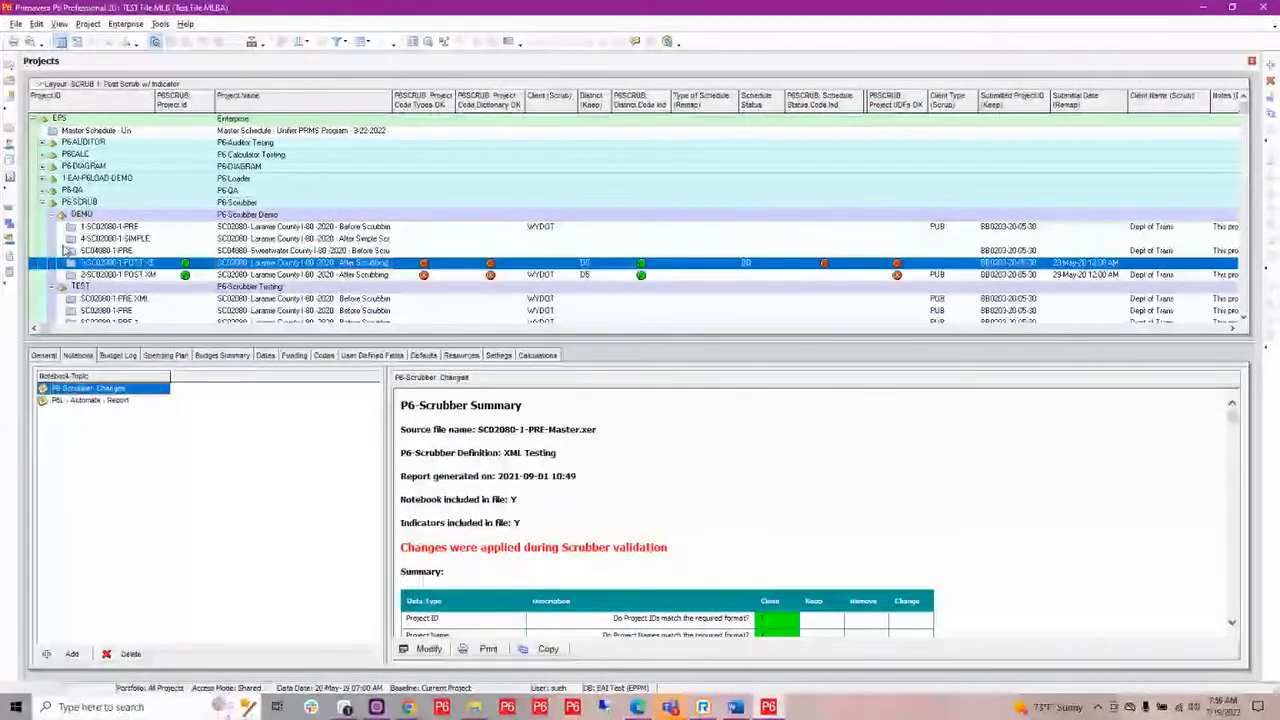
# Open project 3-SC02080-1-POST XER to view its activities.
pyautogui.rightClick(110, 260)
pyautogui.click(145, 263)
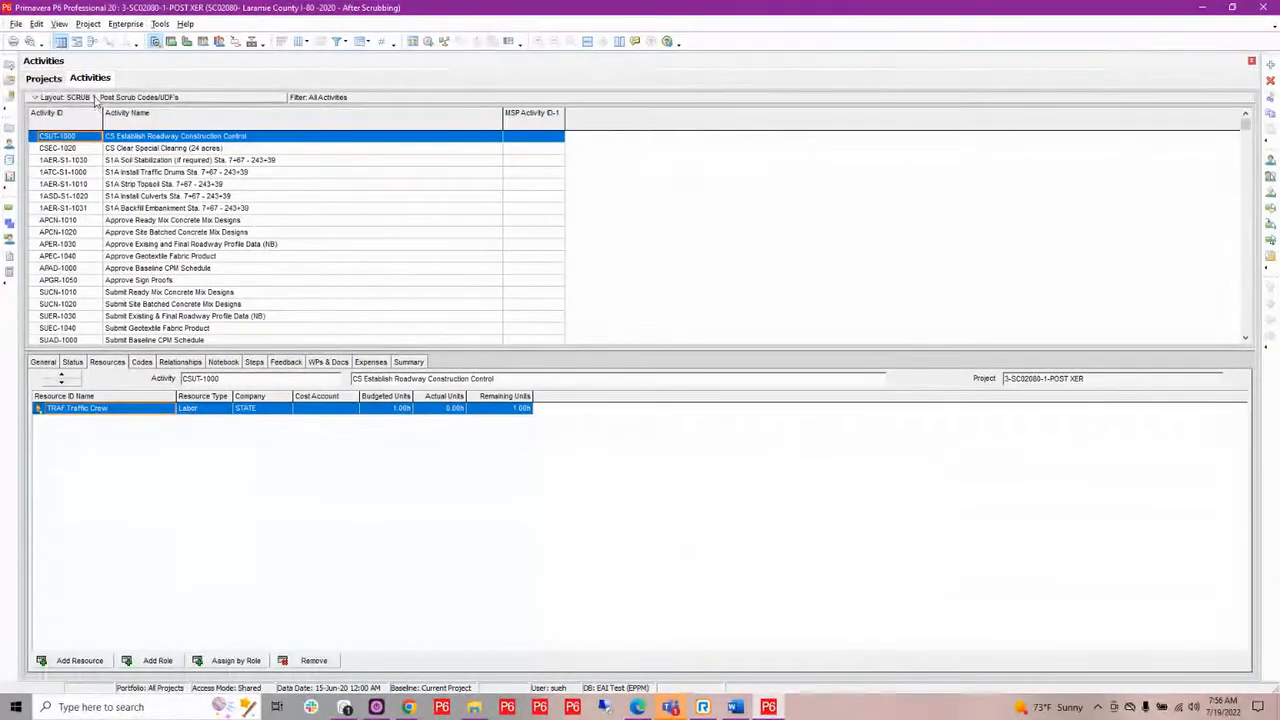
# Reload the "SCRUB 1. Post Scrub Codes/UDFs" activity layout without saving layout changes, and review the scrub indicators and code columns across the activities.
pyautogui.click(180, 113)
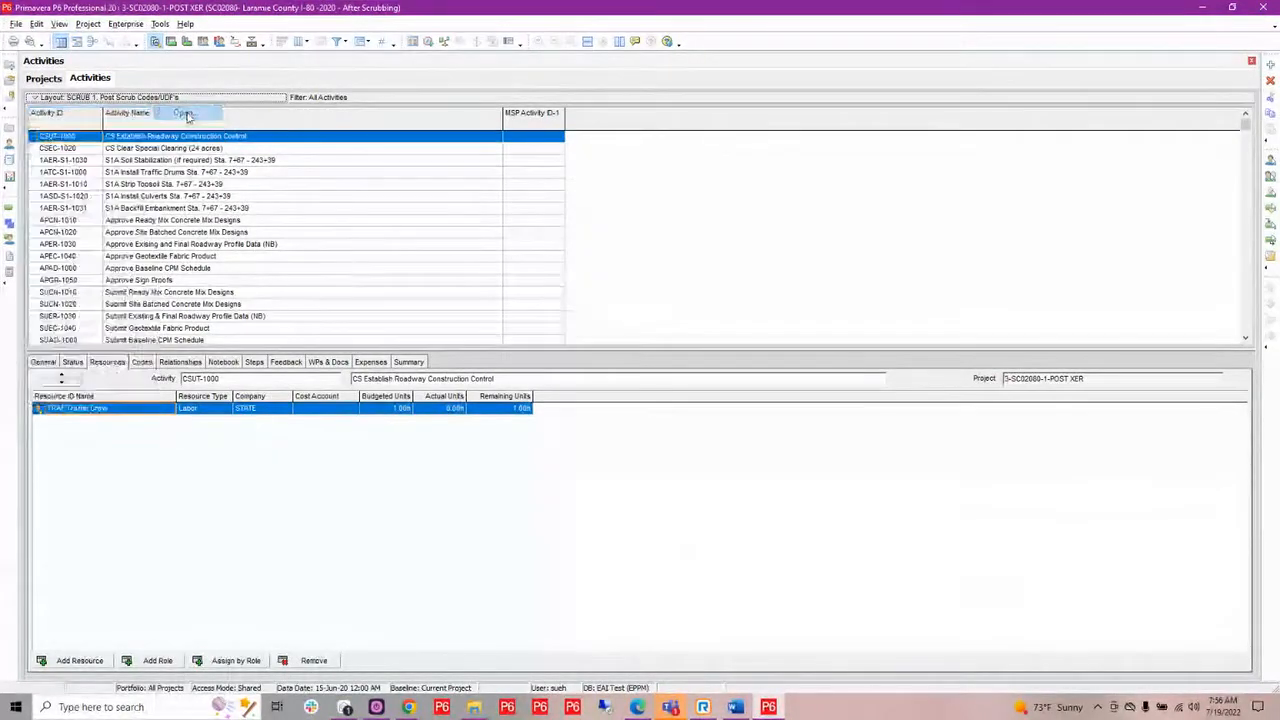
pyautogui.click(643, 377)
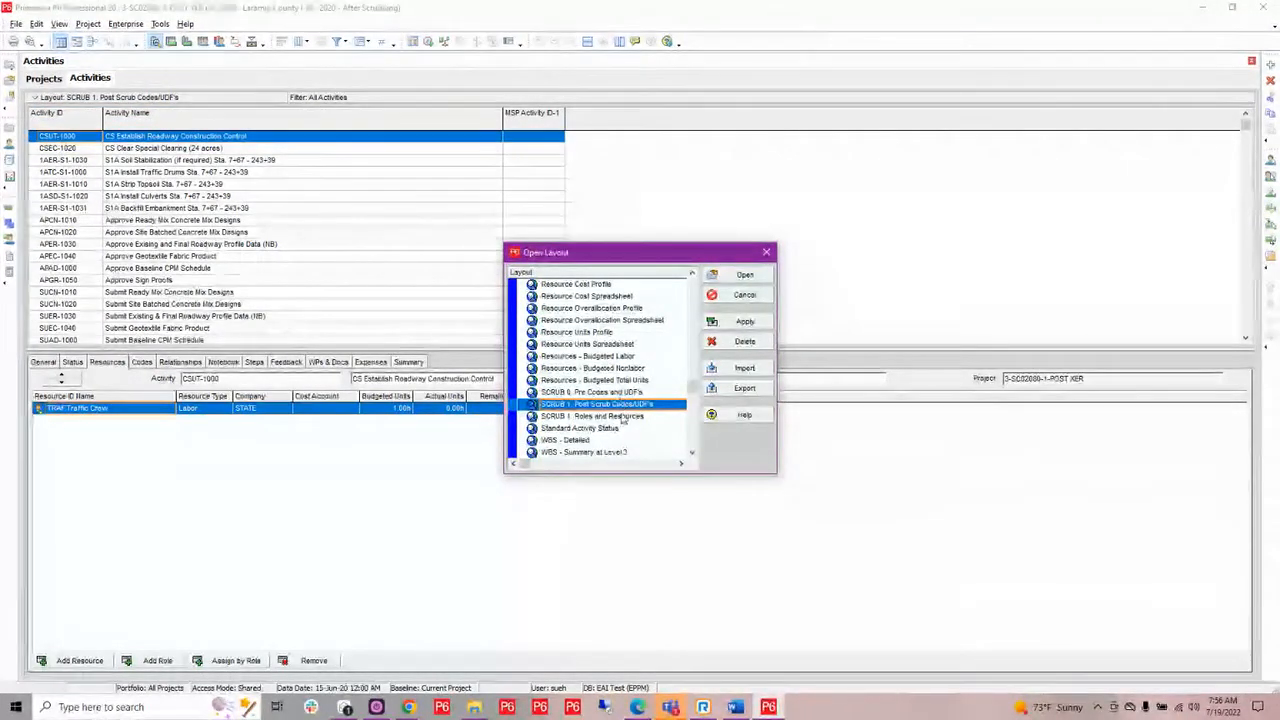
pyautogui.click(740, 276)
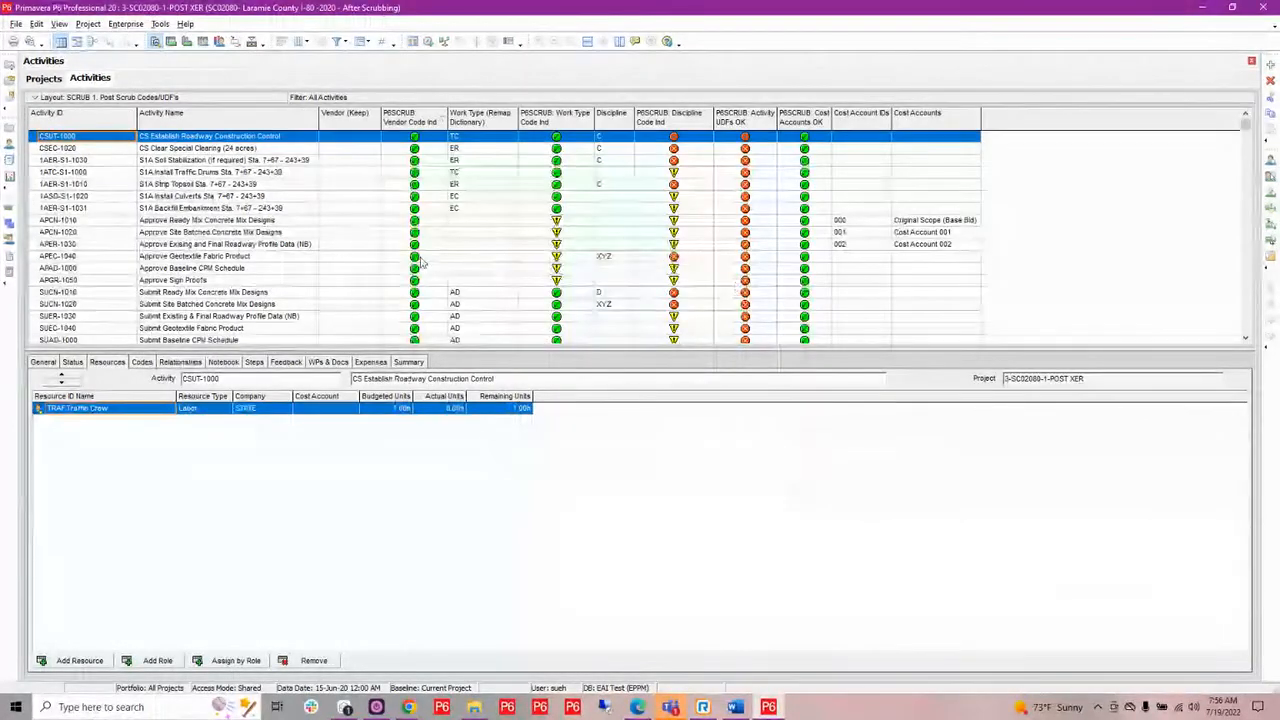
pyautogui.scroll(-1, 426, 263)
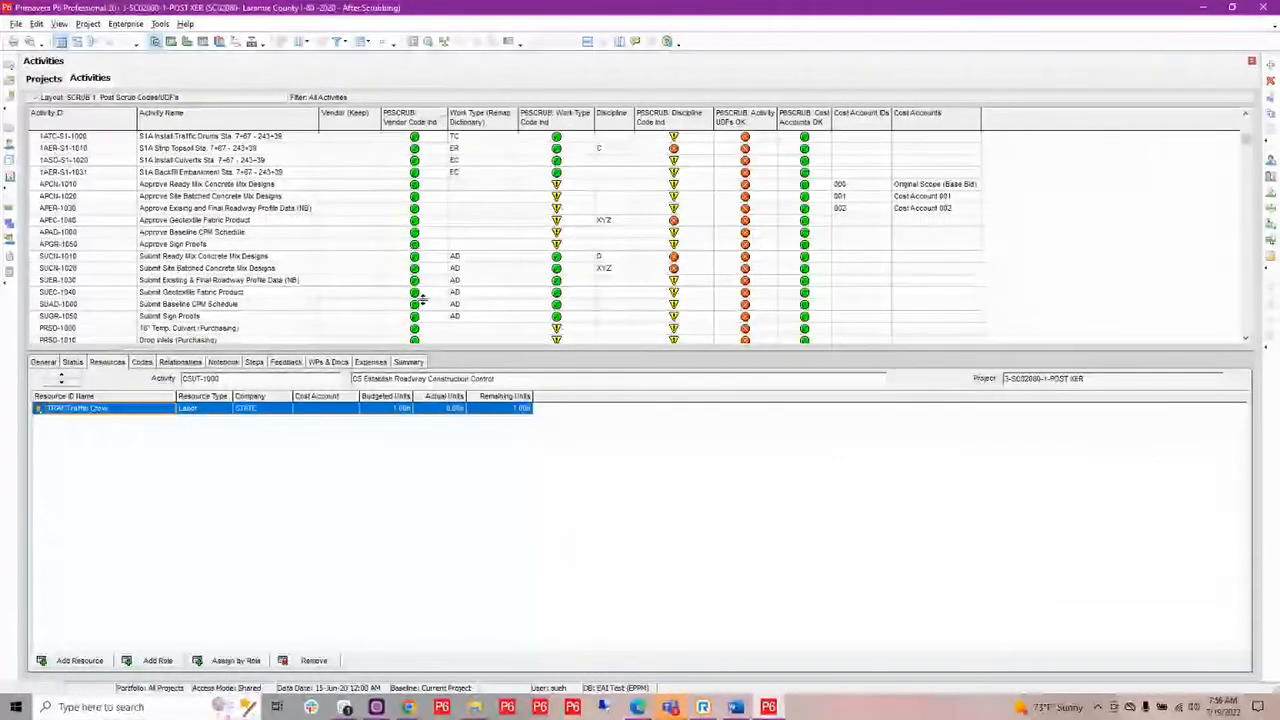
pyautogui.scroll(-1, 478, 230)
pyautogui.scroll(-2, 490, 215)
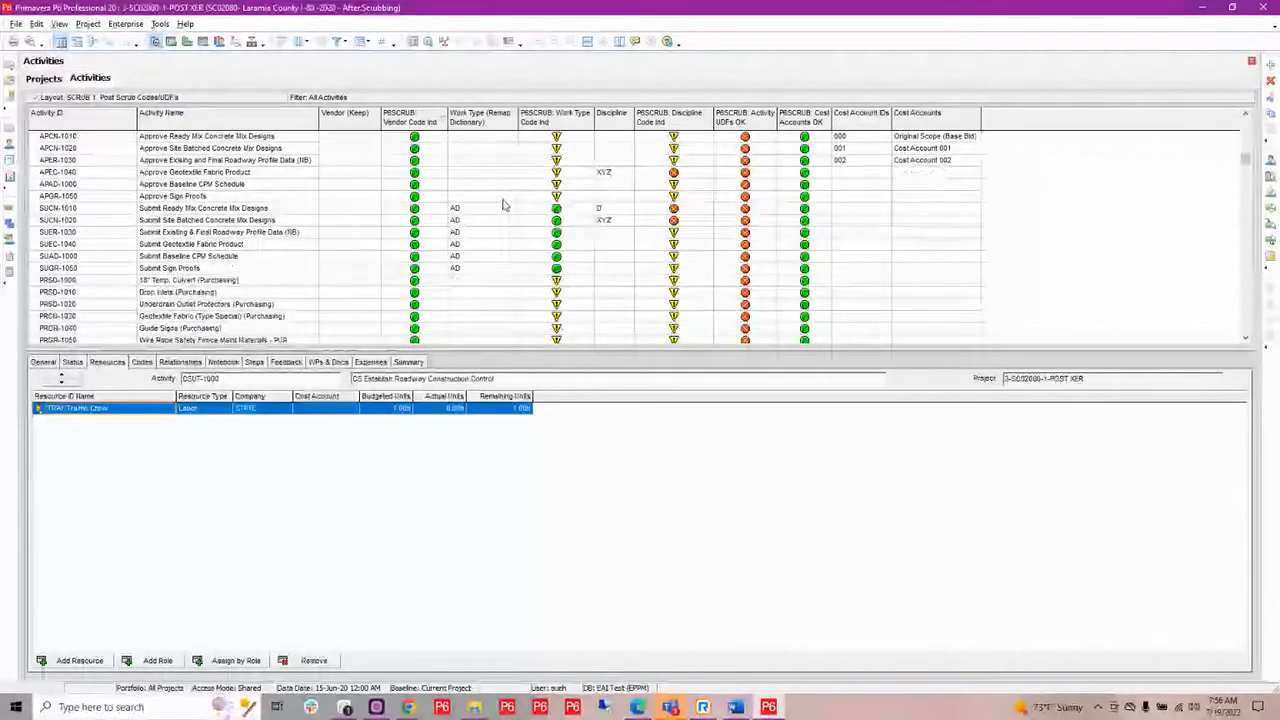
pyautogui.scroll(6, 504, 203)
pyautogui.scroll(1, 504, 203)
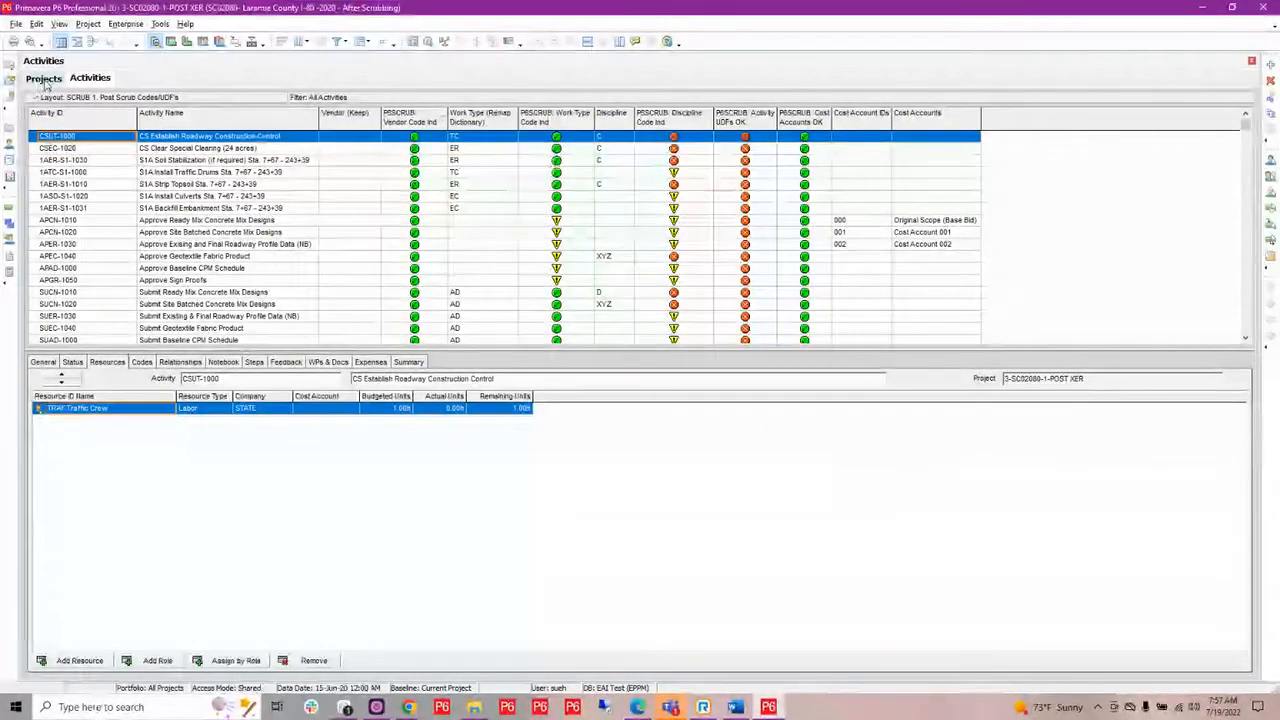
# Return to the project list and switch away from Primavera P6 to another open window.
pyautogui.click(44, 79)
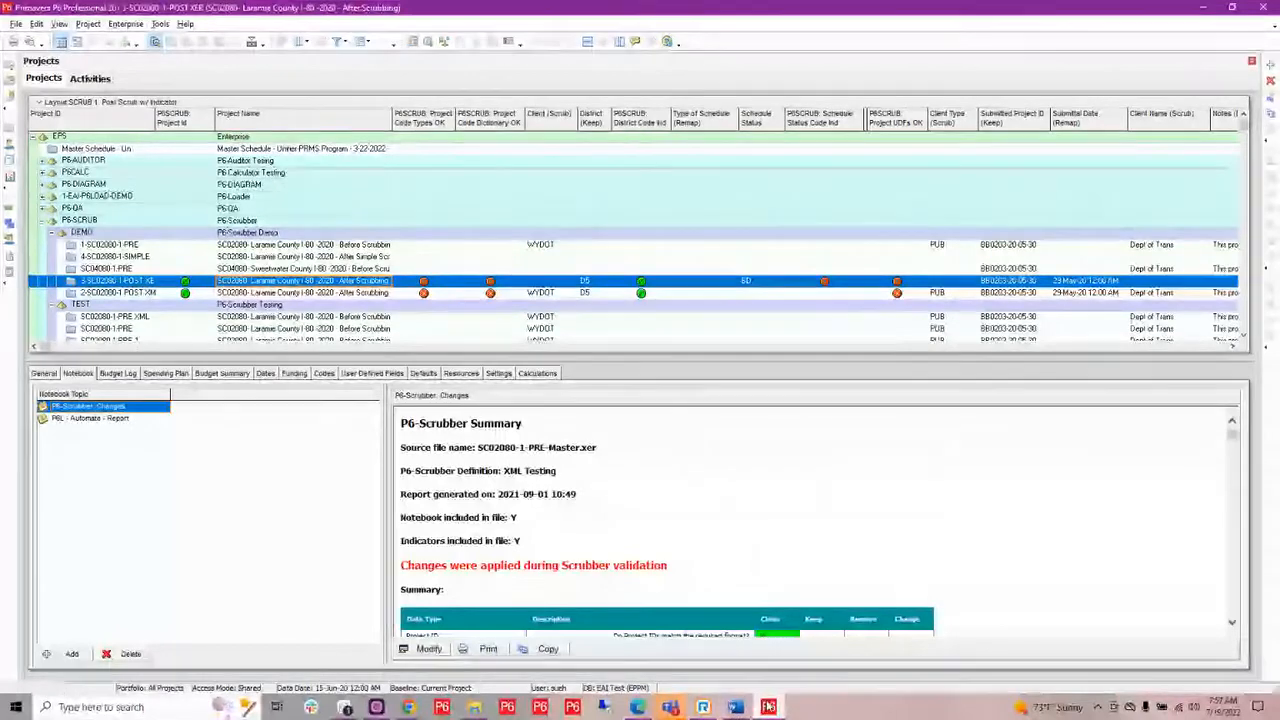
pyautogui.moveTo(773, 710)
pyautogui.hotkey('alt', 'Tab')
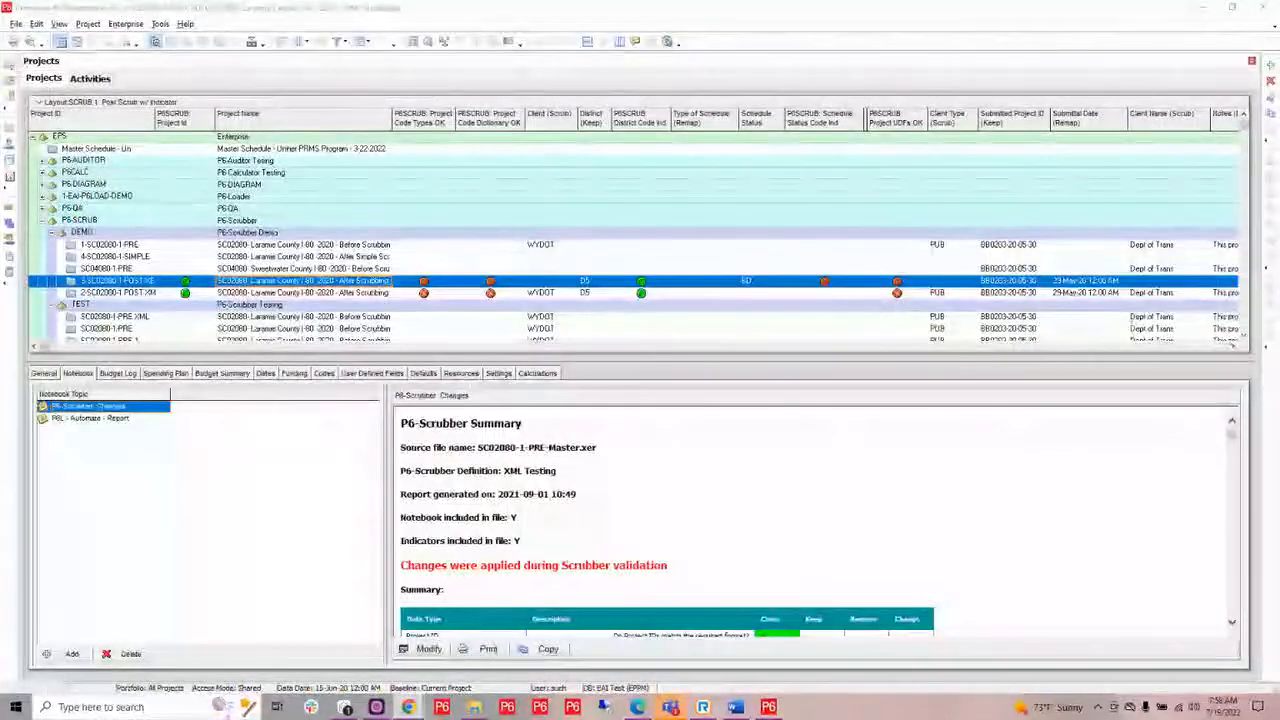